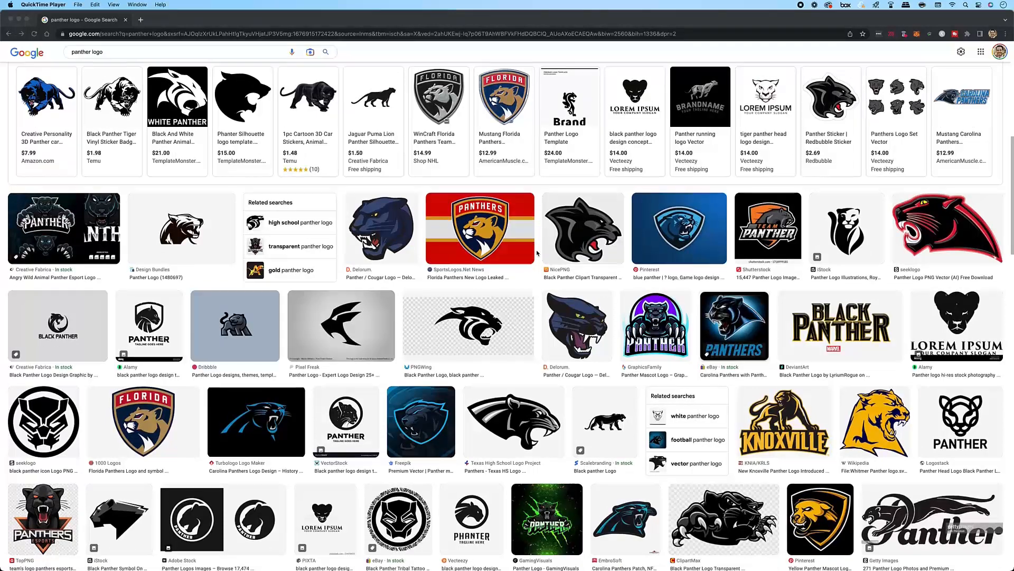
Browse the panther logo image results for design references
{"action": "scroll", "coordinate": [537, 253], "scroll_direction": "down", "scroll_amount": 1}
{"action": "scroll", "coordinate": [537, 254], "scroll_direction": "down", "scroll_amount": 5}
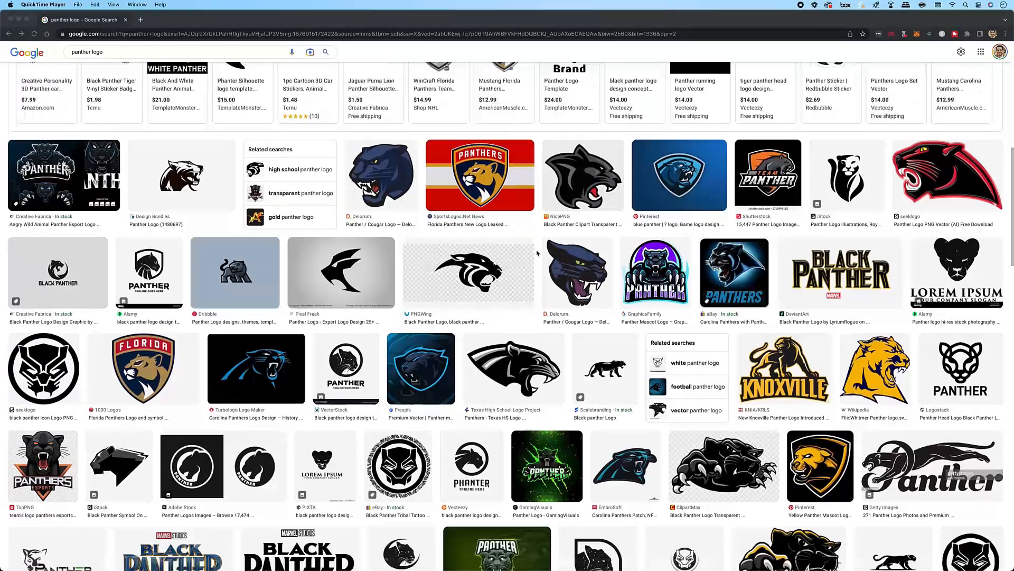
{"action": "scroll", "coordinate": [537, 253], "scroll_direction": "down", "scroll_amount": 4}
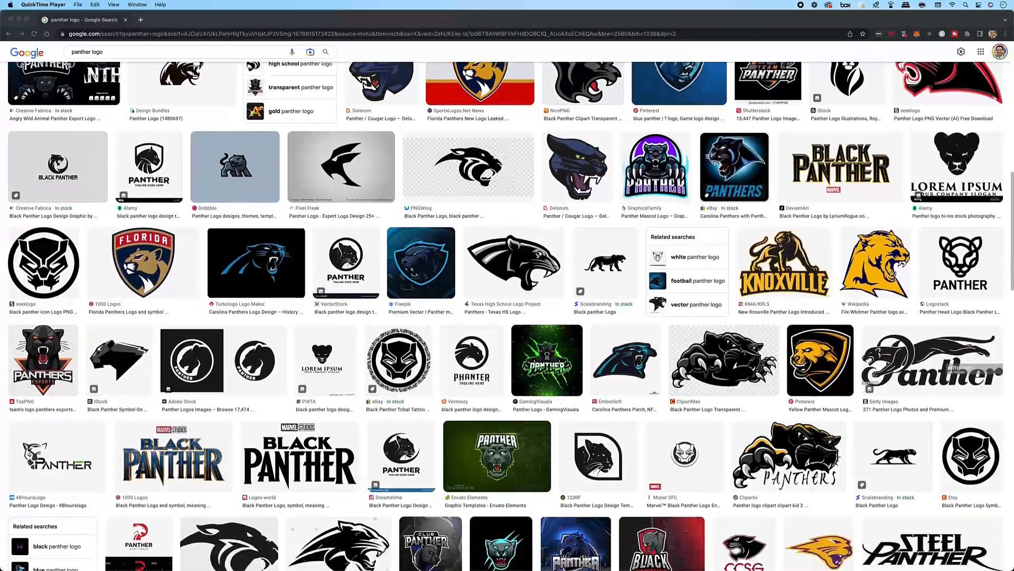
{"action": "scroll", "coordinate": [538, 253], "scroll_direction": "down", "scroll_amount": 5}
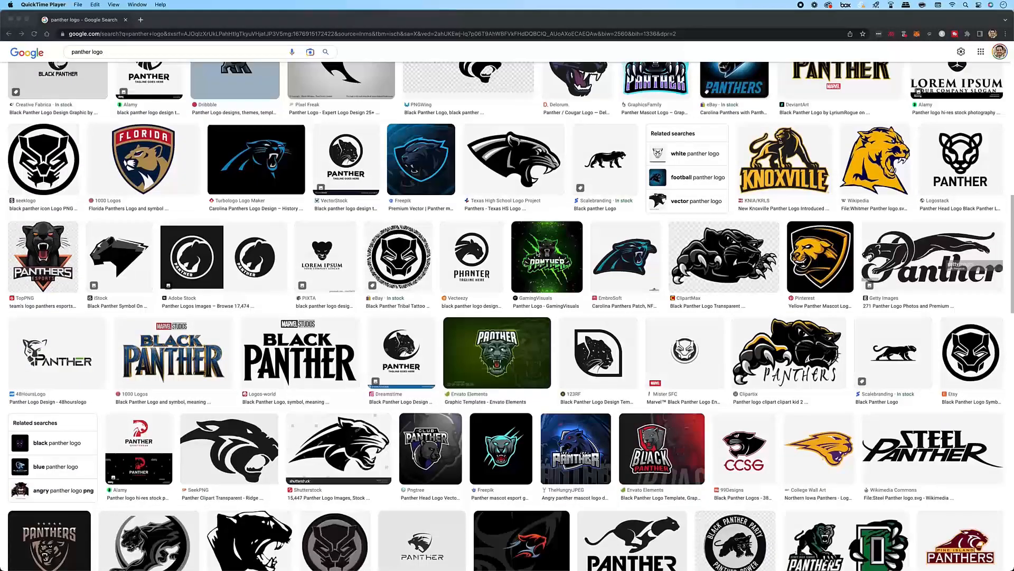
{"action": "scroll", "coordinate": [537, 253], "scroll_direction": "down", "scroll_amount": 5}
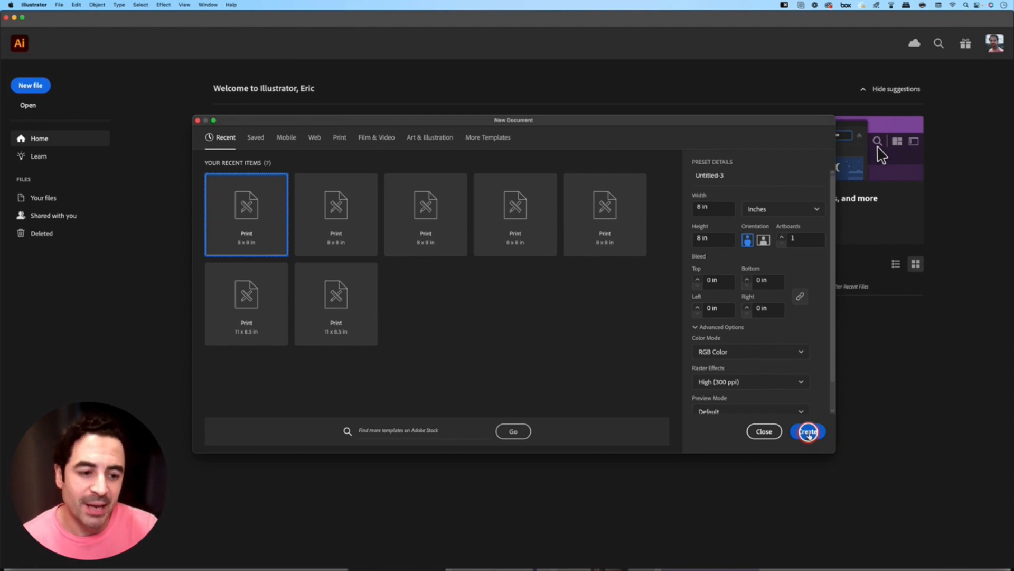
Switch to Illustrator, create an 8 × 8 in RGB document and open the sketch photo IMG_7276.HEIC from the Desktop
{"action": "left_click", "coordinate": [809, 432]}
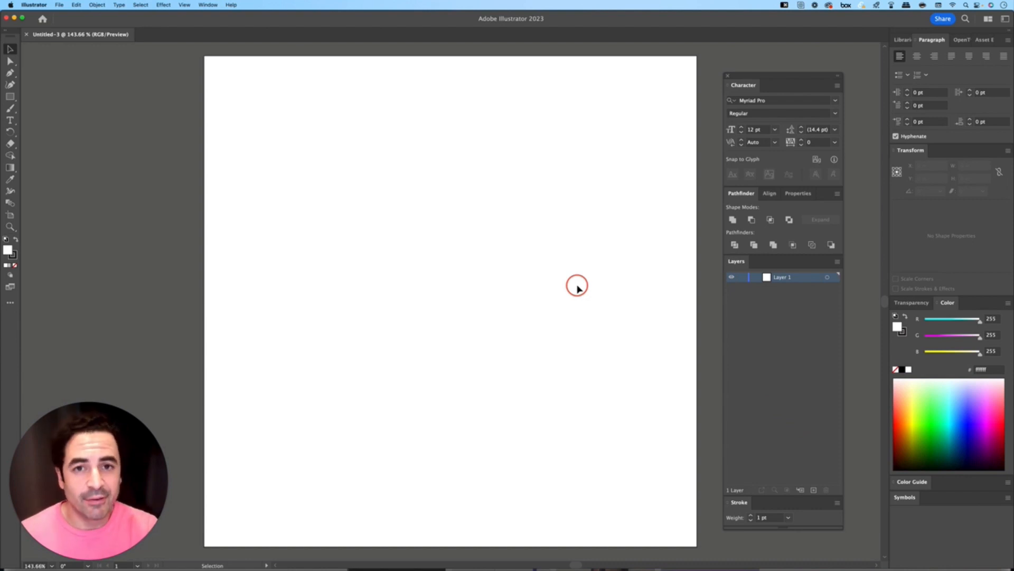
{"action": "key", "text": "super+o"}
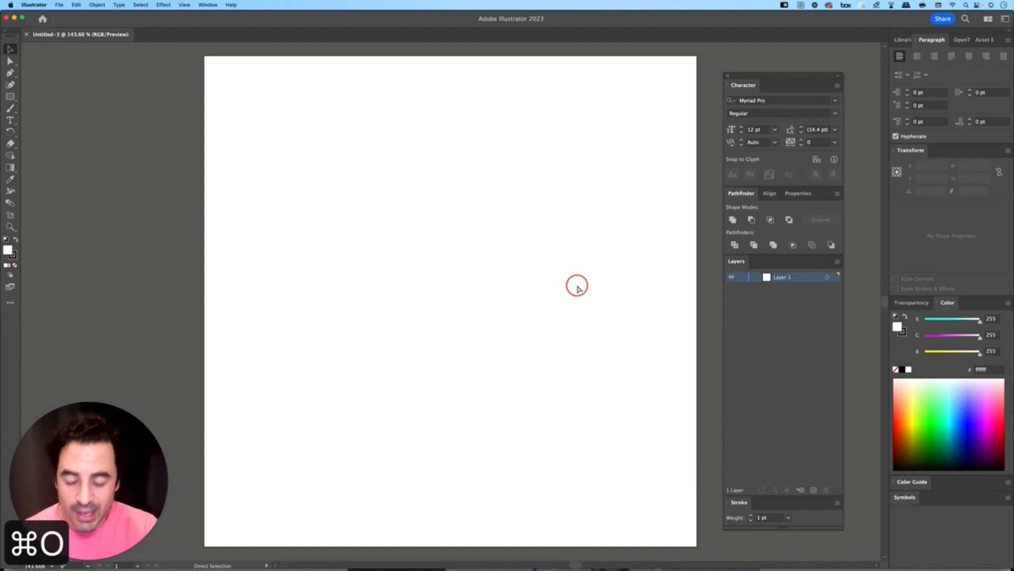
{"action": "key", "text": "super+d"}
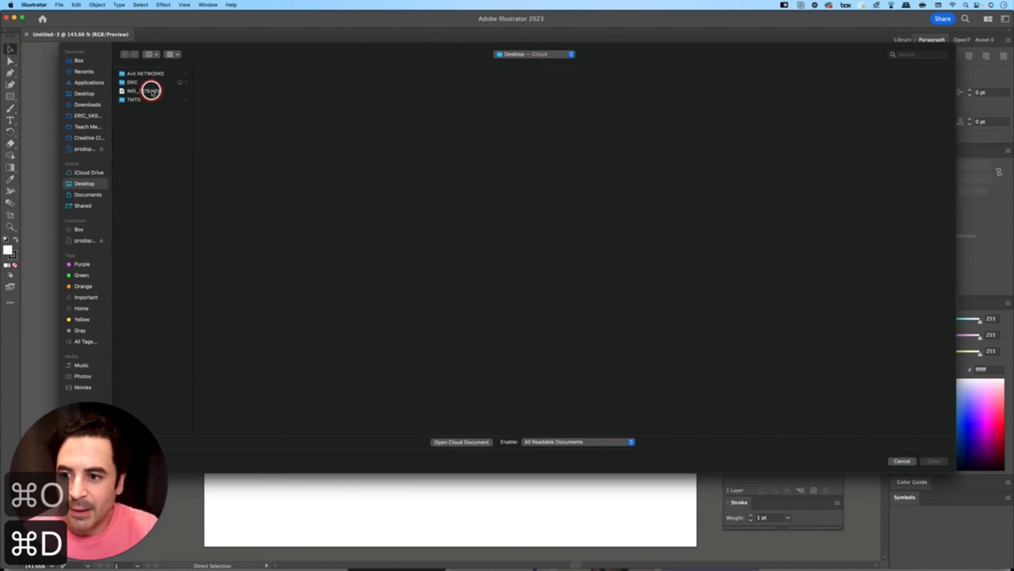
{"action": "double_click", "coordinate": [150, 91]}
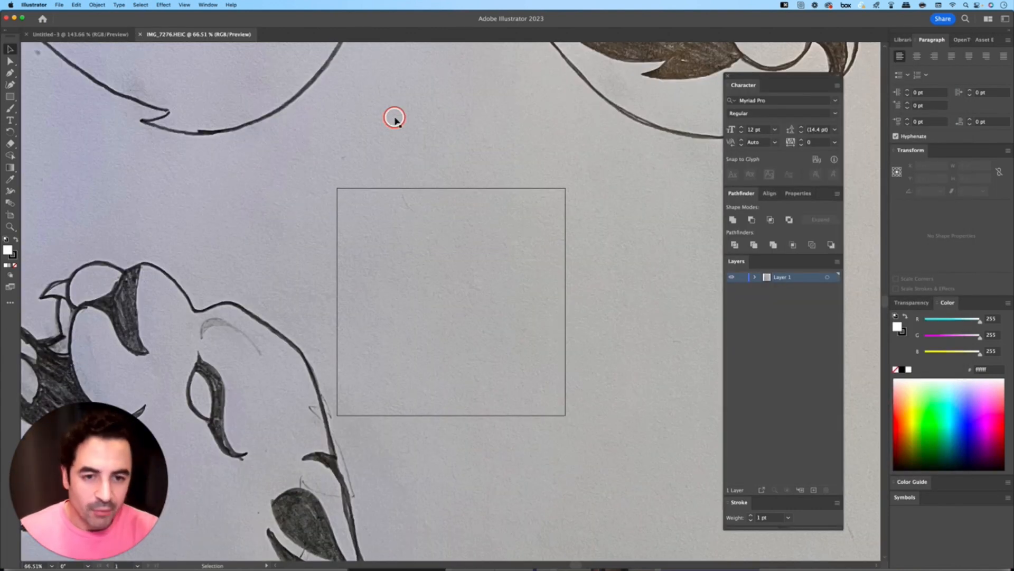
Rotate the sketch photo 90° counterclockwise so the panther heads stand upright
{"action": "key", "text": "super+minus"}
{"action": "key", "text": "super+minus"}
{"action": "key", "text": "super+minus"}
{"action": "key", "text": "super+minus"}
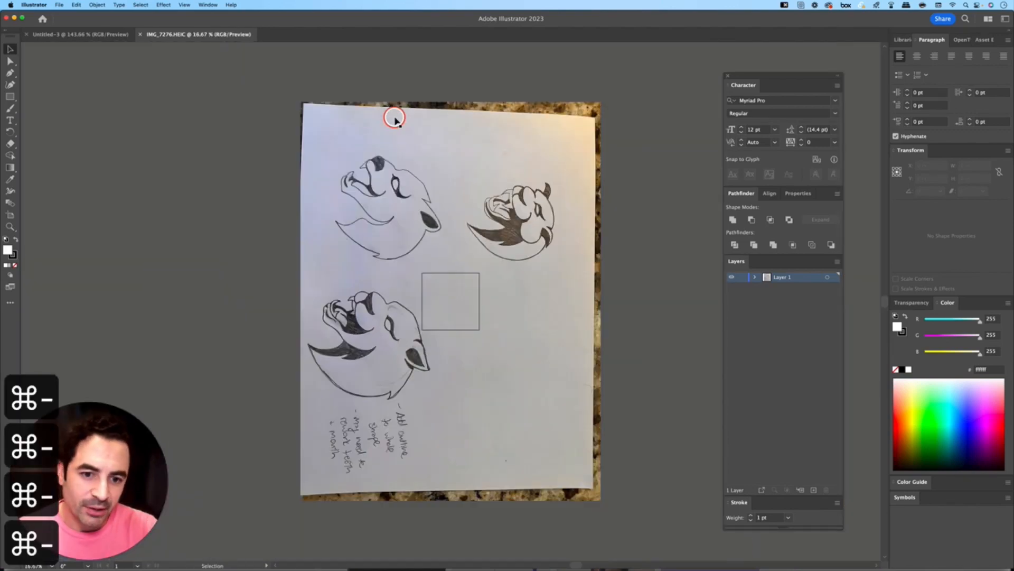
{"action": "left_click", "coordinate": [467, 180]}
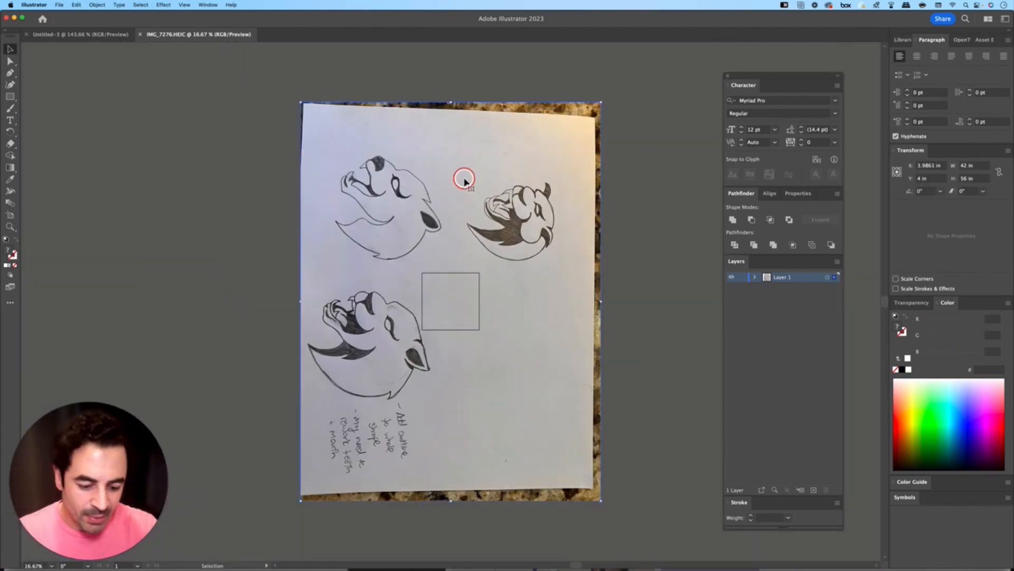
{"action": "key", "text": "v"}
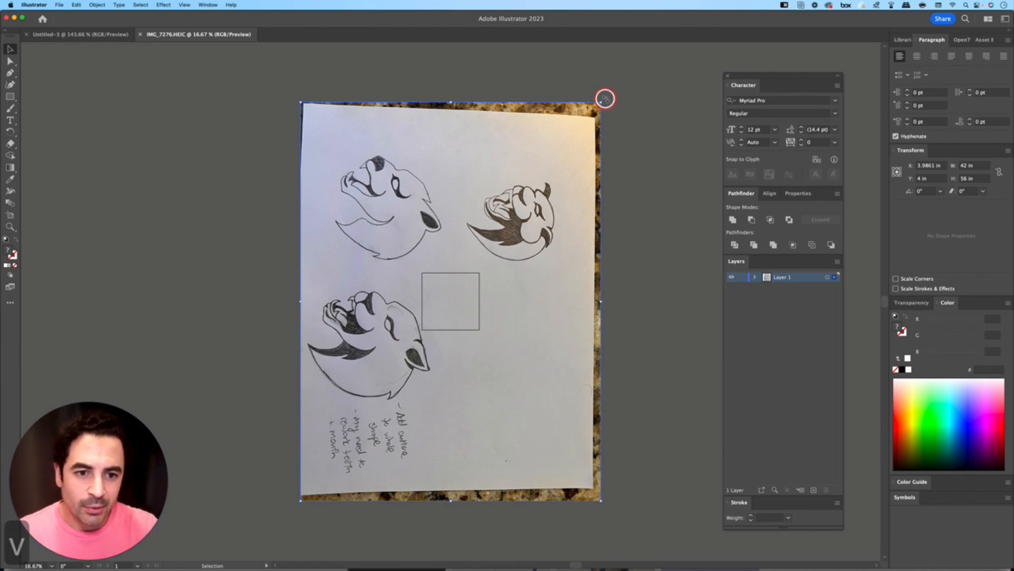
{"action": "mouse_move", "coordinate": [605, 99]}
{"action": "left_mouse_down"}
{"action": "mouse_move", "coordinate": [391, 90]}
{"action": "mouse_move", "coordinate": [302, 117]}
{"action": "left_mouse_up"}
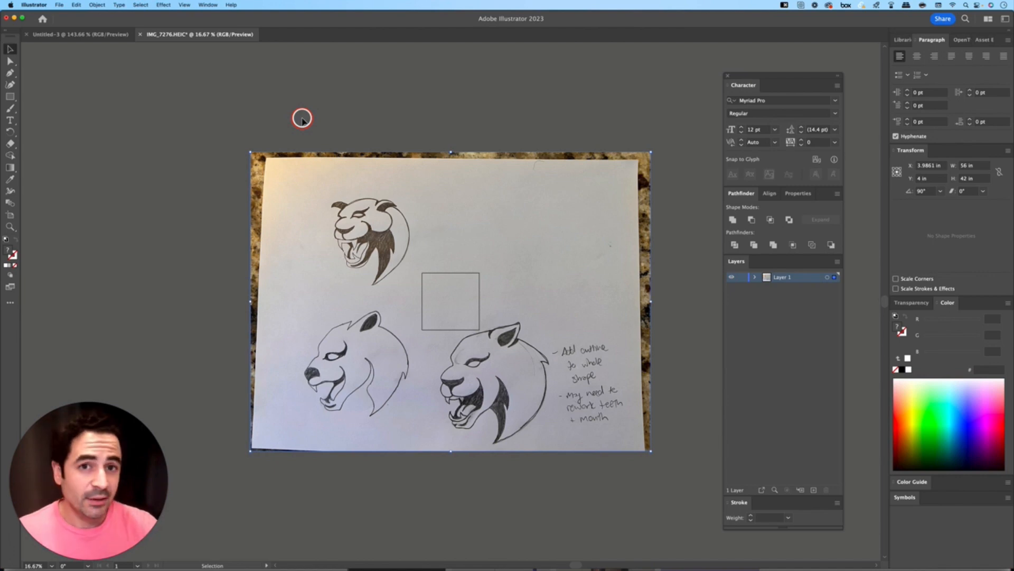
Draw a rectangle about 17.9 × 19.6 in over the panther head beside the handwritten notes and clip the photo to it
{"action": "key", "text": "m"}
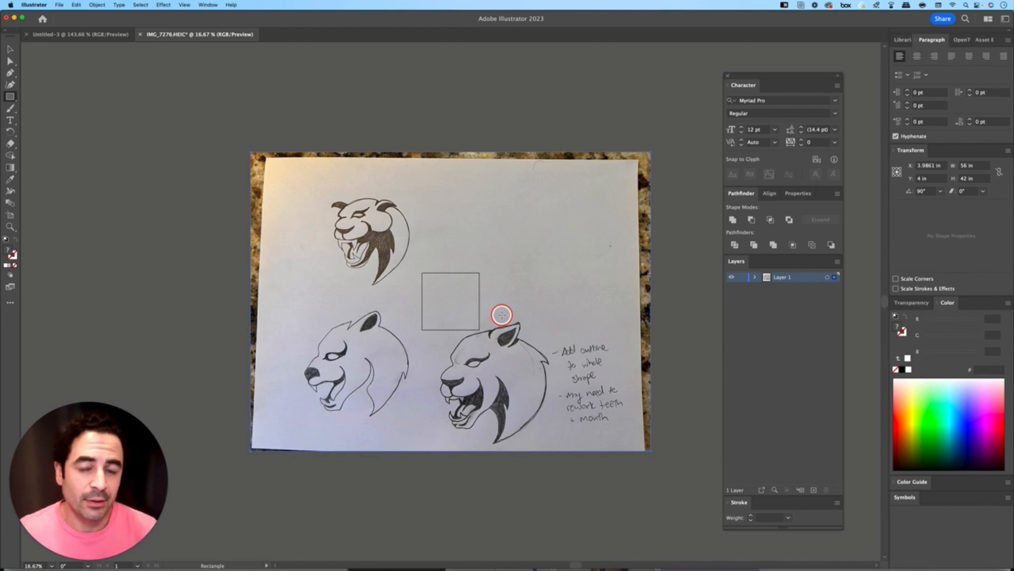
{"action": "left_click_drag", "start_coordinate": [428, 310], "coordinate": [555, 450]}
{"action": "key", "text": "v"}
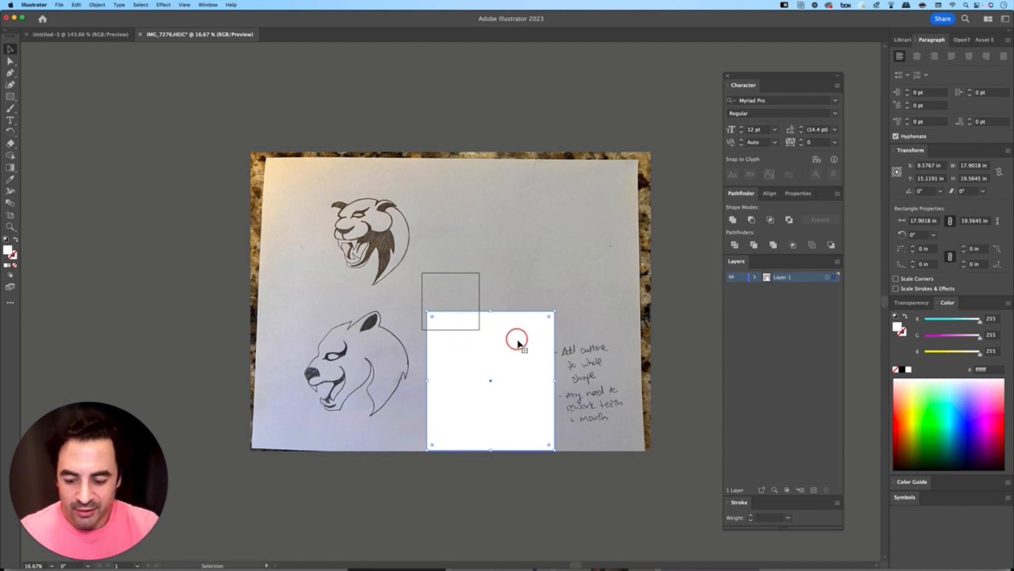
{"action": "left_click", "coordinate": [552, 239]}
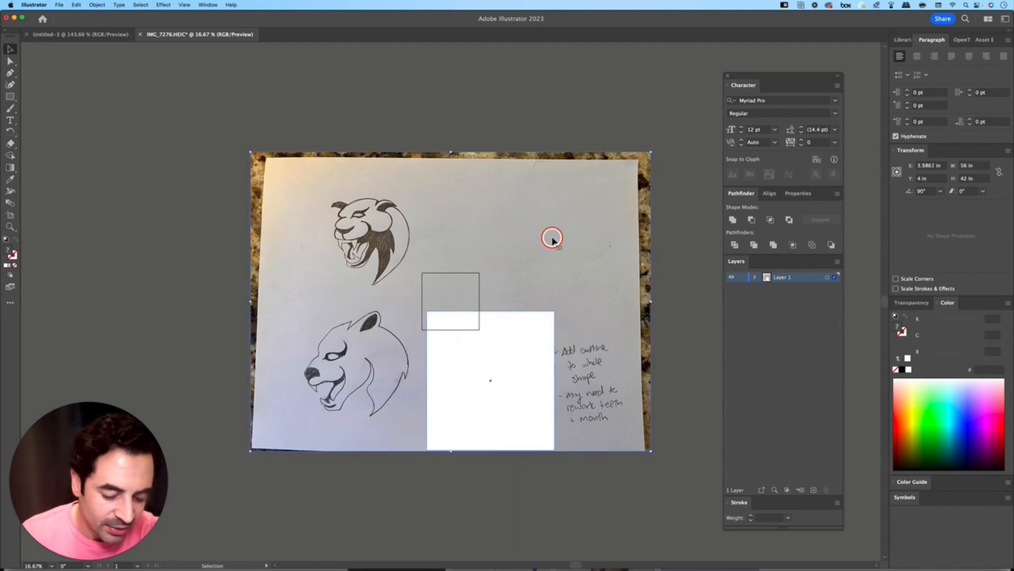
{"action": "key", "text": "a"}
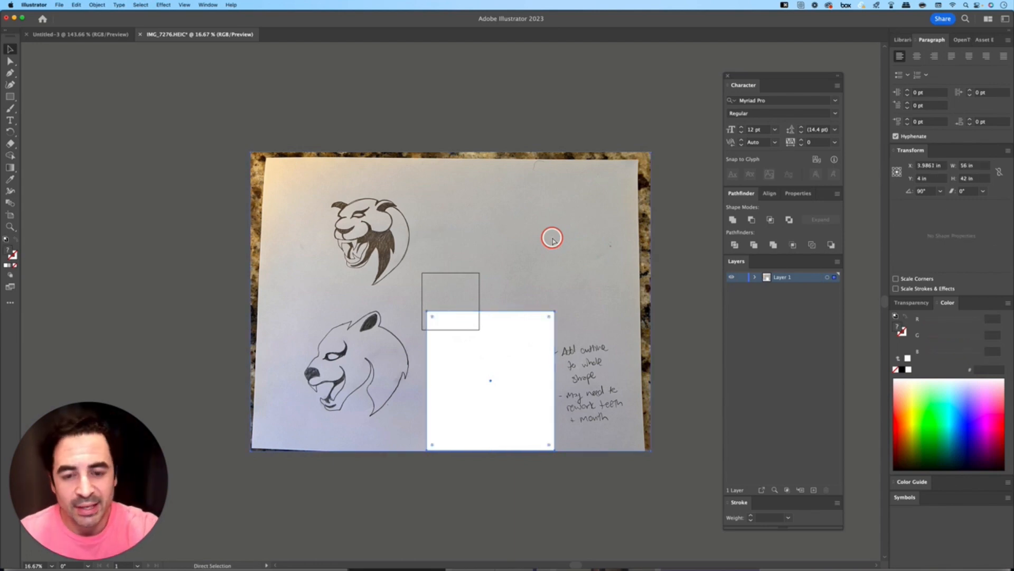
{"action": "key", "text": "v"}
{"action": "key", "text": "super+7"}
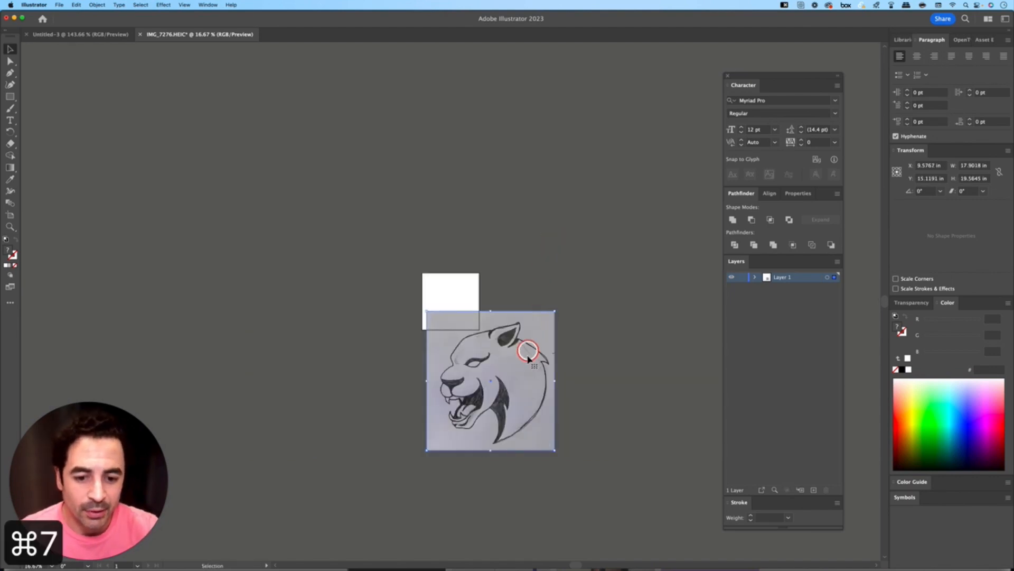
Move the clipped panther sketch into the Untitled-3 document and close IMG_7276.HEIC without saving
{"action": "left_click_drag", "start_coordinate": [528, 357], "coordinate": [359, 212]}
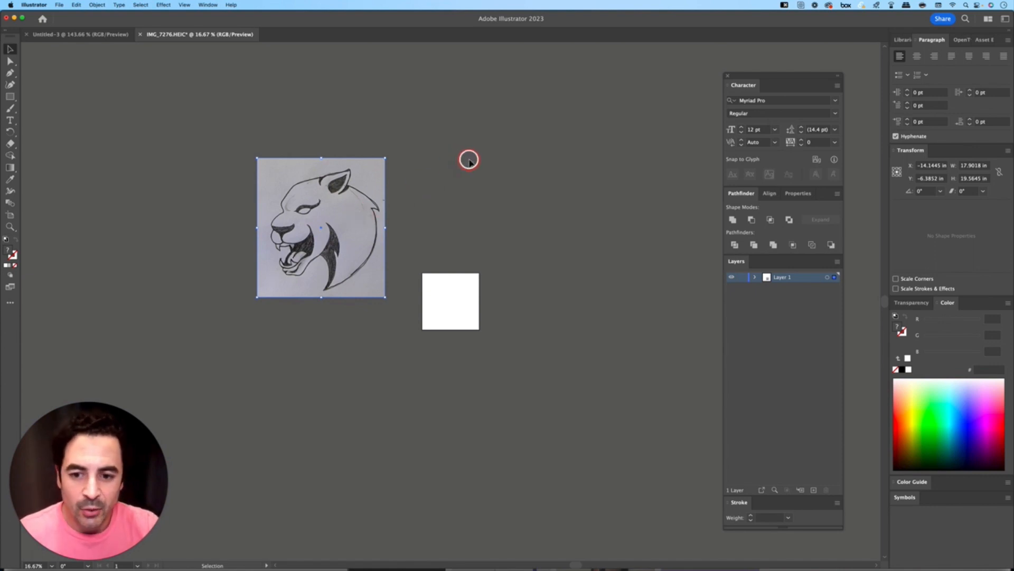
{"action": "key", "text": "super+x"}
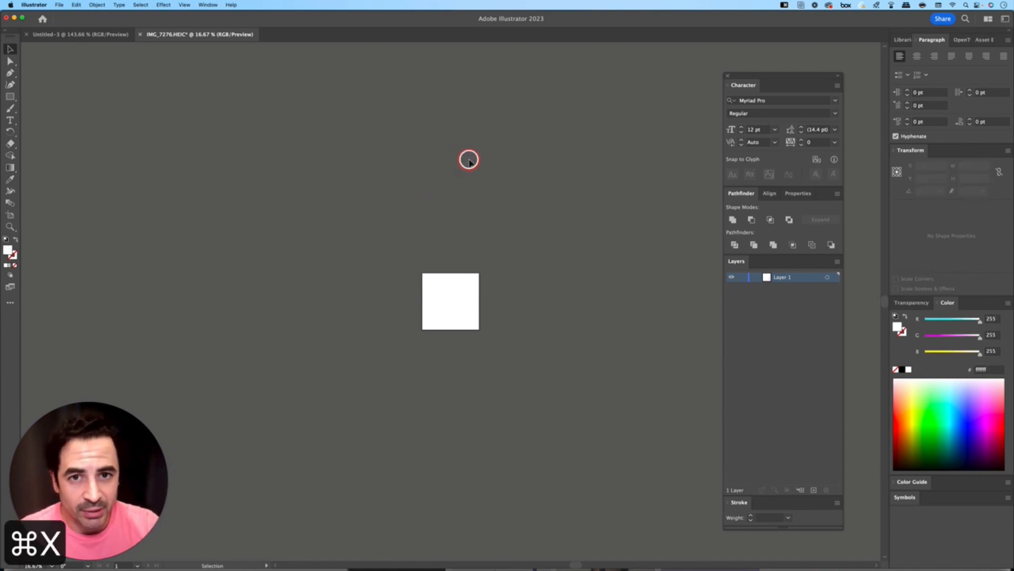
{"action": "key", "text": "super+w"}
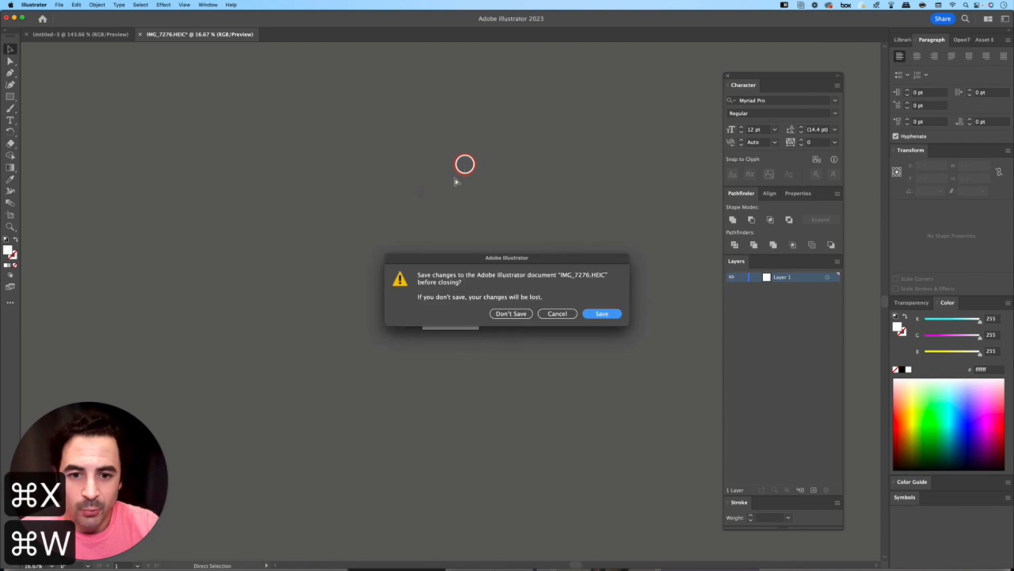
{"action": "left_click", "coordinate": [515, 314]}
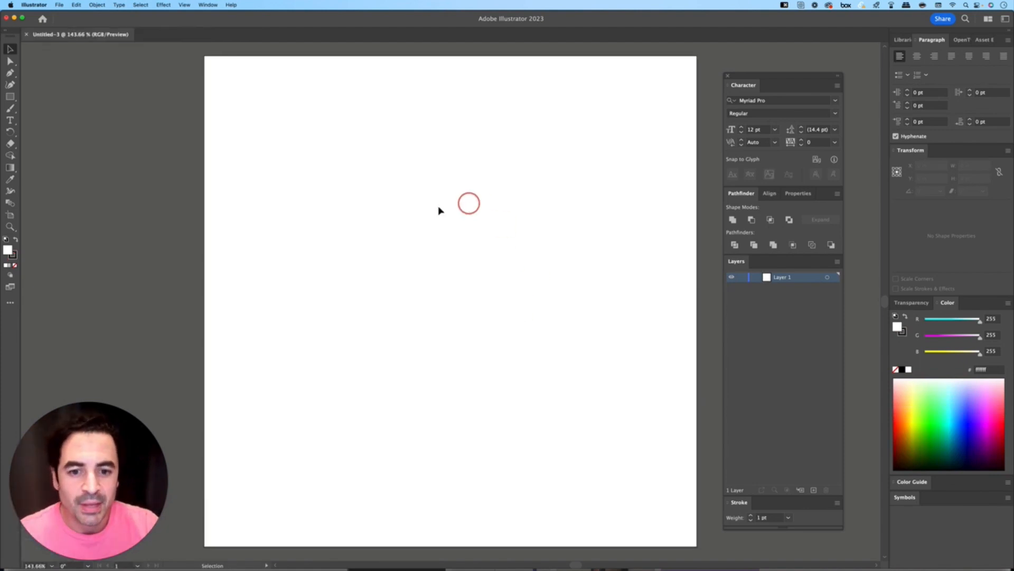
{"action": "key", "text": "super+v"}
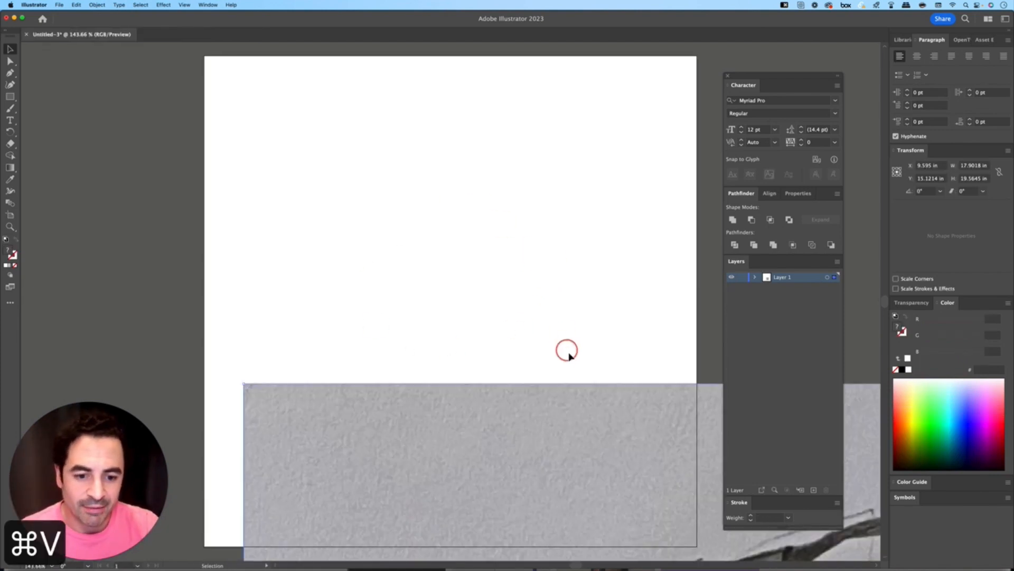
Scale the pasted sketch down to about 7.5 × 8.2 in and position it over the artboard
{"action": "left_click_drag", "start_coordinate": [607, 446], "coordinate": [512, 231]}
{"action": "key", "text": "super+minus"}
{"action": "key", "text": "super+minus"}
{"action": "key", "text": "super+minus"}
{"action": "key", "text": "super+minus"}
{"action": "key", "text": "super+minus"}
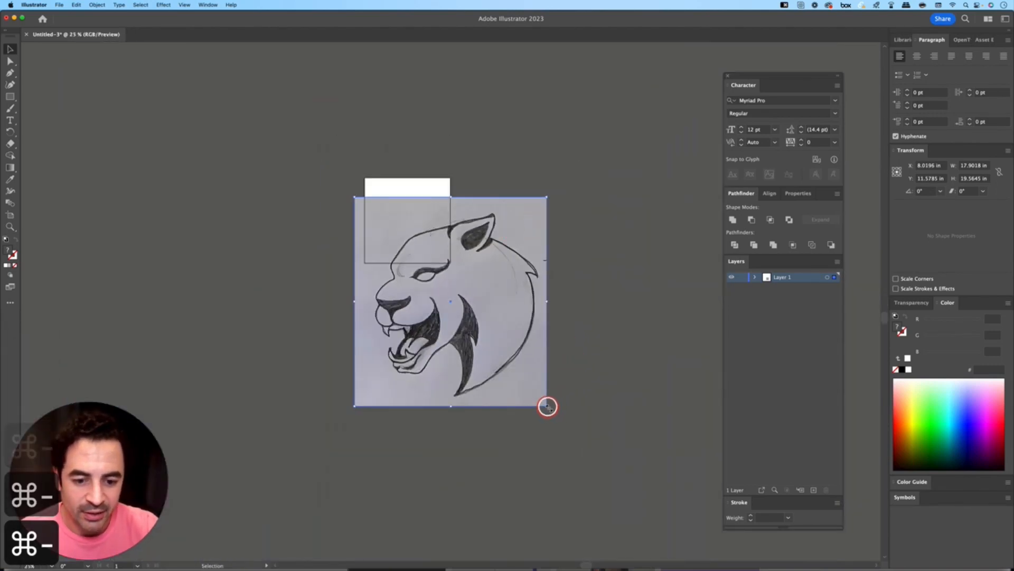
{"action": "left_click_drag", "start_coordinate": [547, 406], "coordinate": [431, 255]}
{"action": "key", "text": "super+equal"}
{"action": "key", "text": "super+equal"}
{"action": "key", "text": "super+equal"}
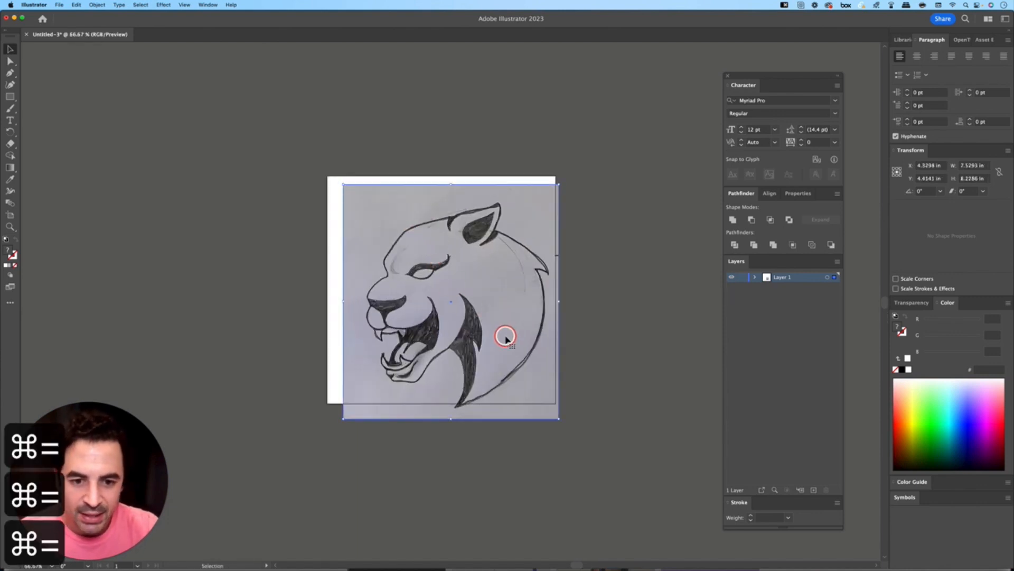
{"action": "left_click_drag", "start_coordinate": [505, 335], "coordinate": [498, 328]}
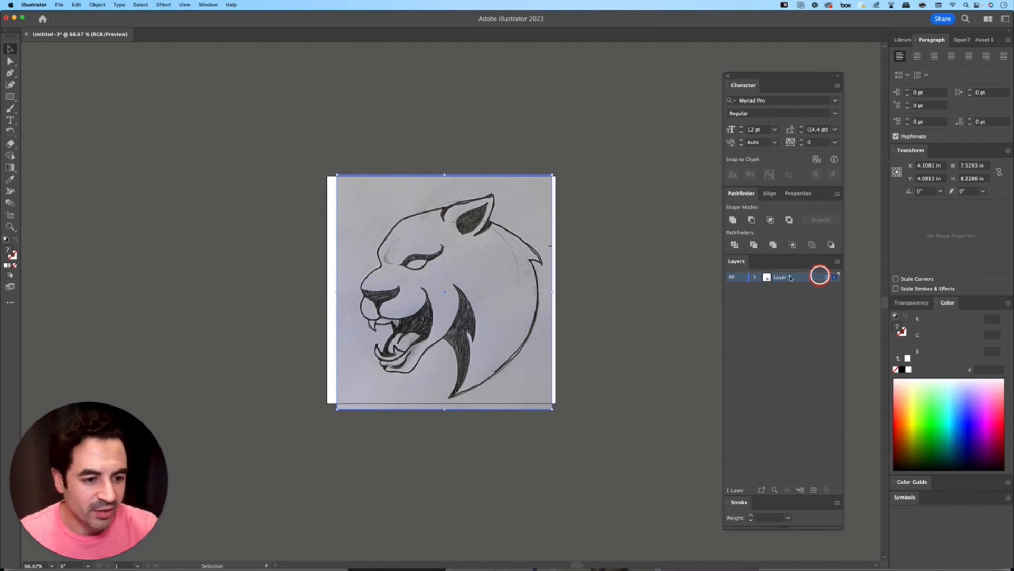
Set Layer 1 to dim its images to 50%
{"action": "double_click", "coordinate": [813, 280]}
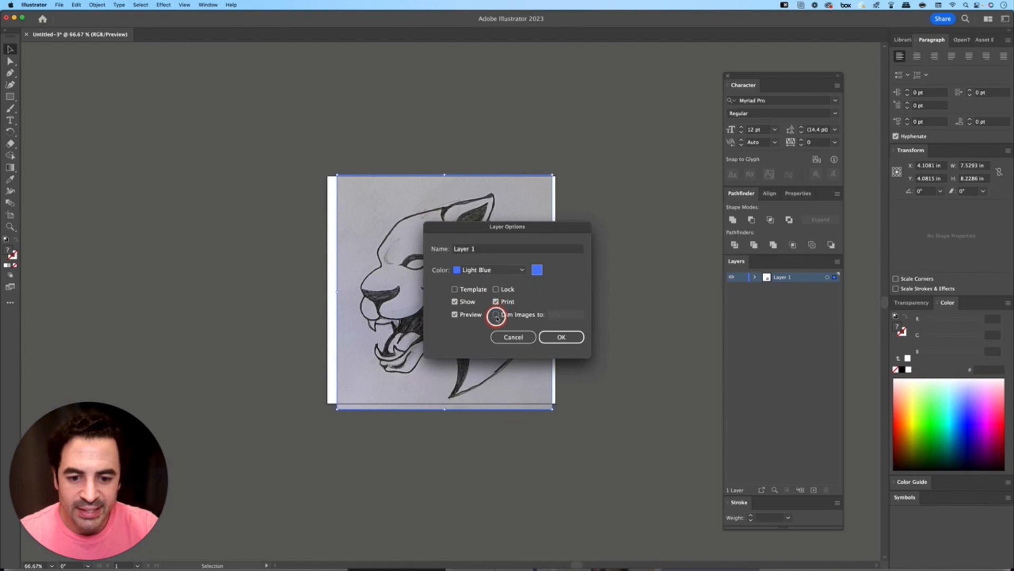
{"action": "left_click", "coordinate": [496, 314]}
{"action": "left_click_drag", "start_coordinate": [553, 226], "coordinate": [689, 235]}
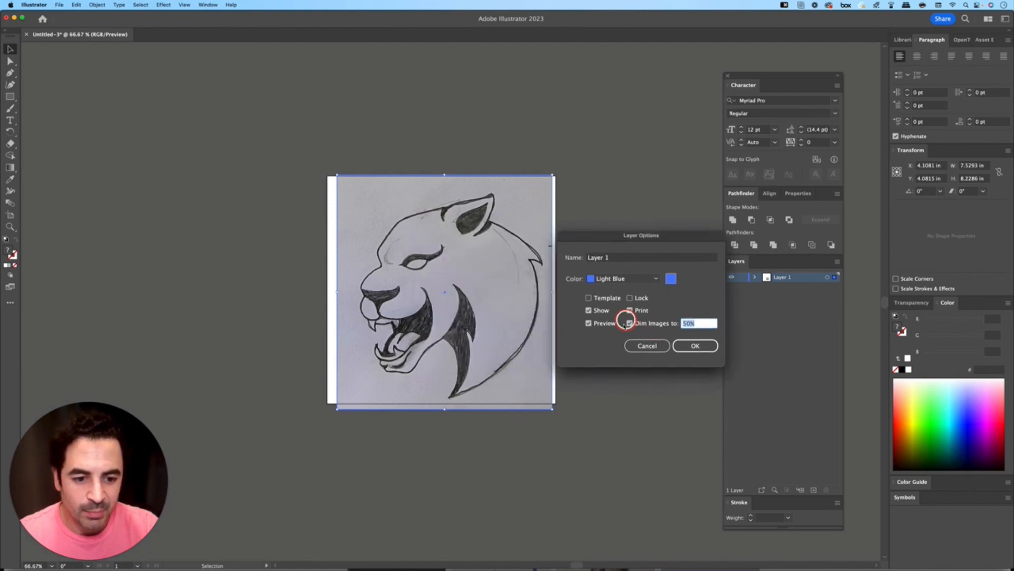
{"action": "left_click", "coordinate": [687, 346]}
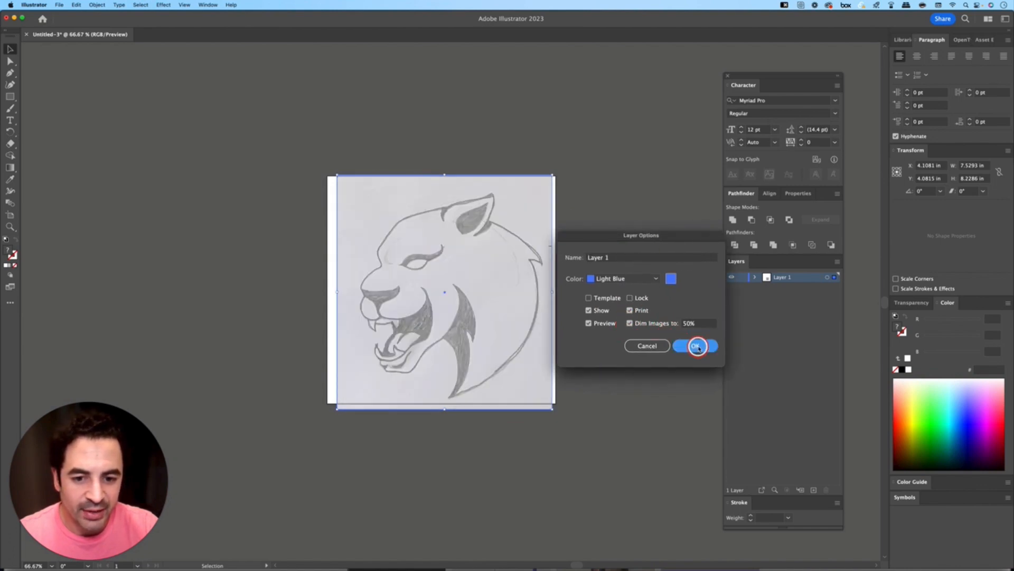
Rename the sketch layer REFERENCE
{"action": "double_click", "coordinate": [780, 278]}
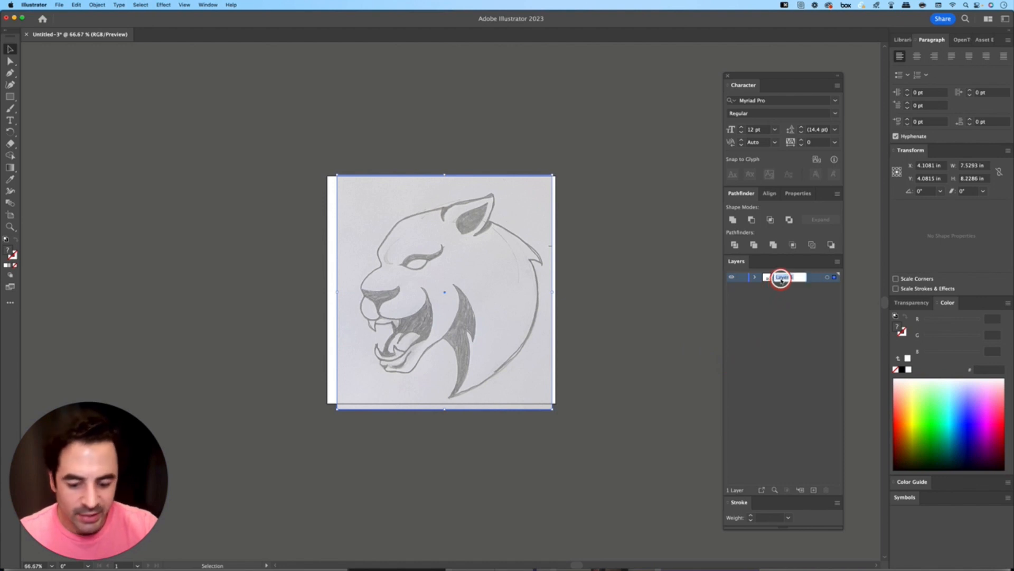
{"action": "type", "text": "BASE"}
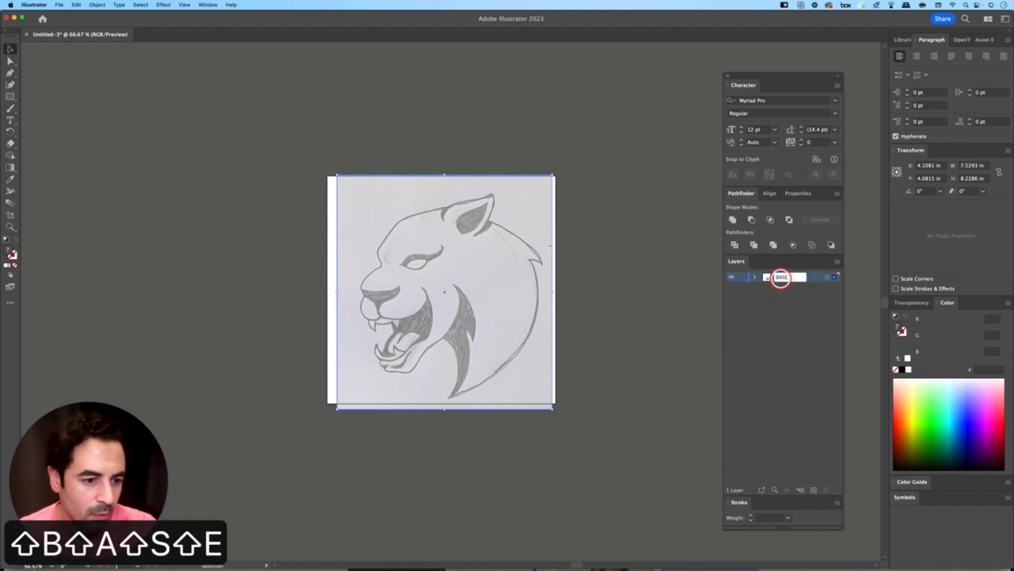
{"action": "key", "text": "super+a"}
{"action": "type", "text": "REFEREB"}
{"action": "key", "text": "BackSpace"}
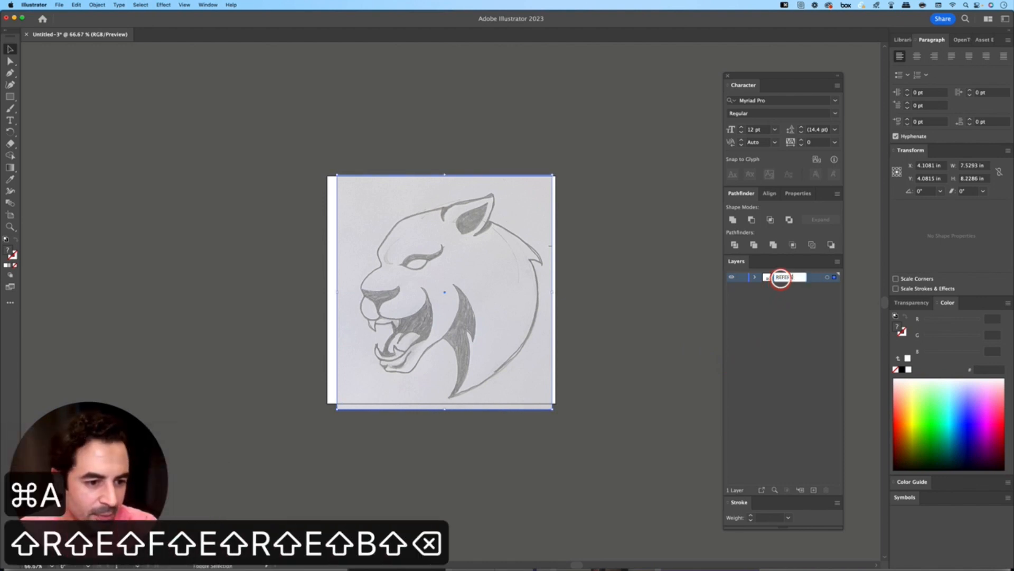
{"action": "type", "text": "NCE"}
{"action": "key", "text": "Return"}
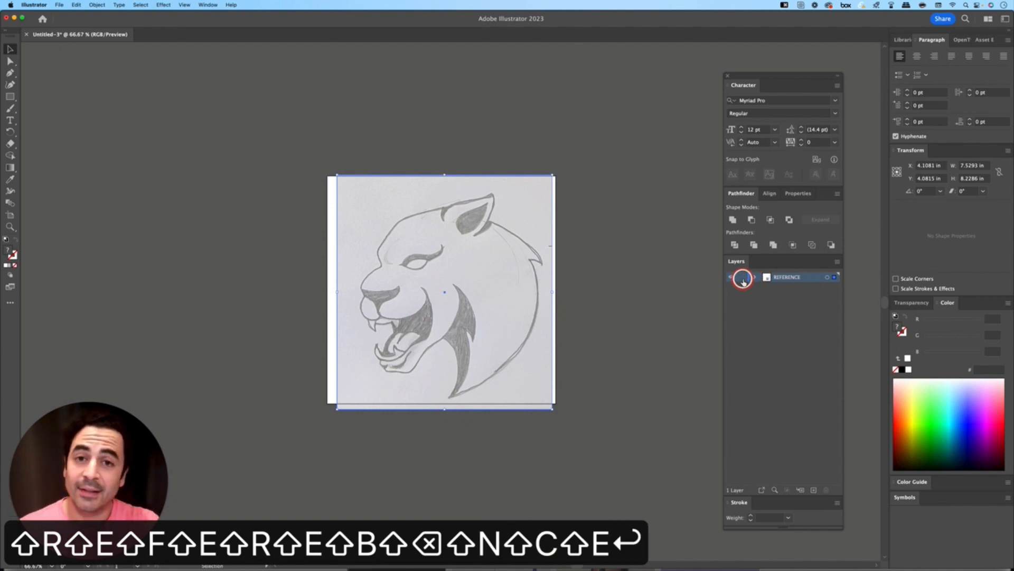
Lock the REFERENCE layer and add a new layer above it for tracing with the Pen tool
{"action": "left_click", "coordinate": [742, 278]}
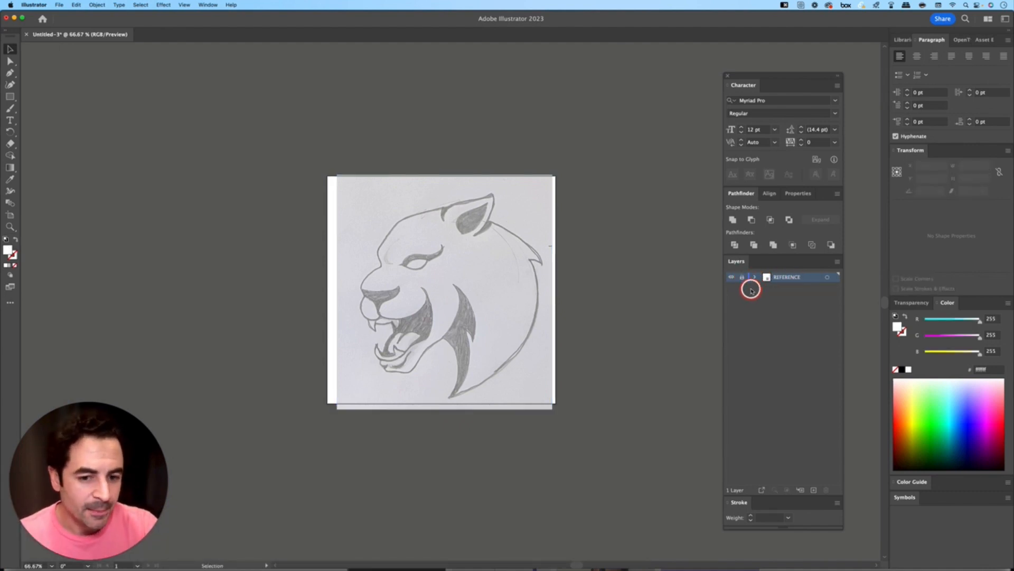
{"action": "left_click", "coordinate": [814, 490]}
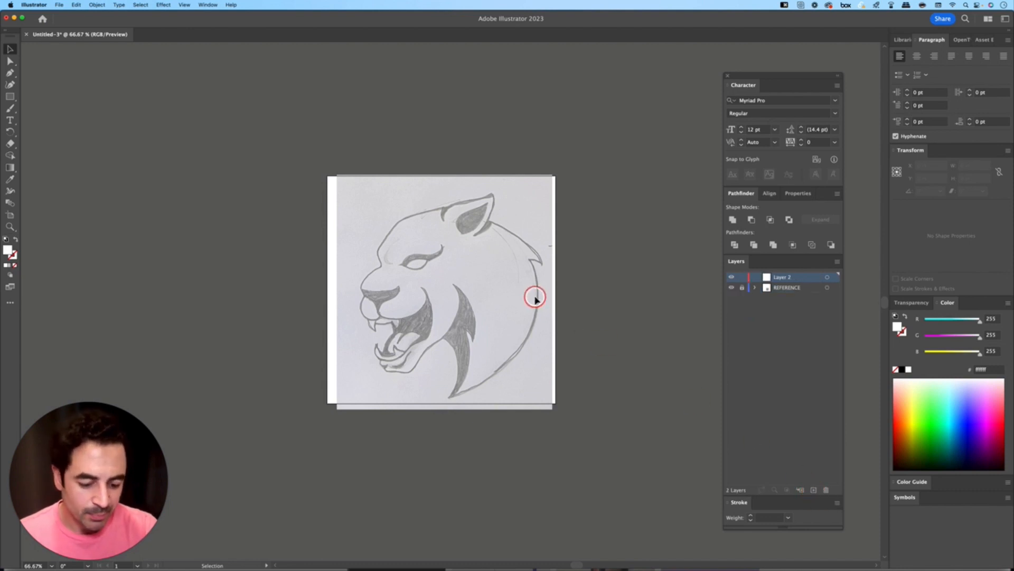
{"action": "key", "text": "p"}
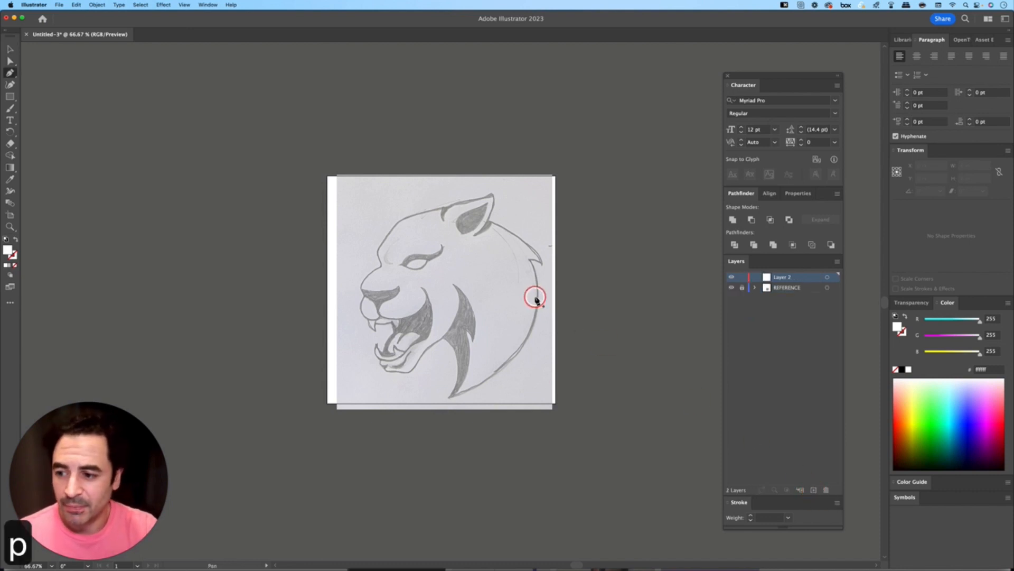
Set no fill with the default 1 pt black stroke and trace the mane curve from behind the ear to the tuft tip, ending in a corner
{"action": "key", "text": "d"}
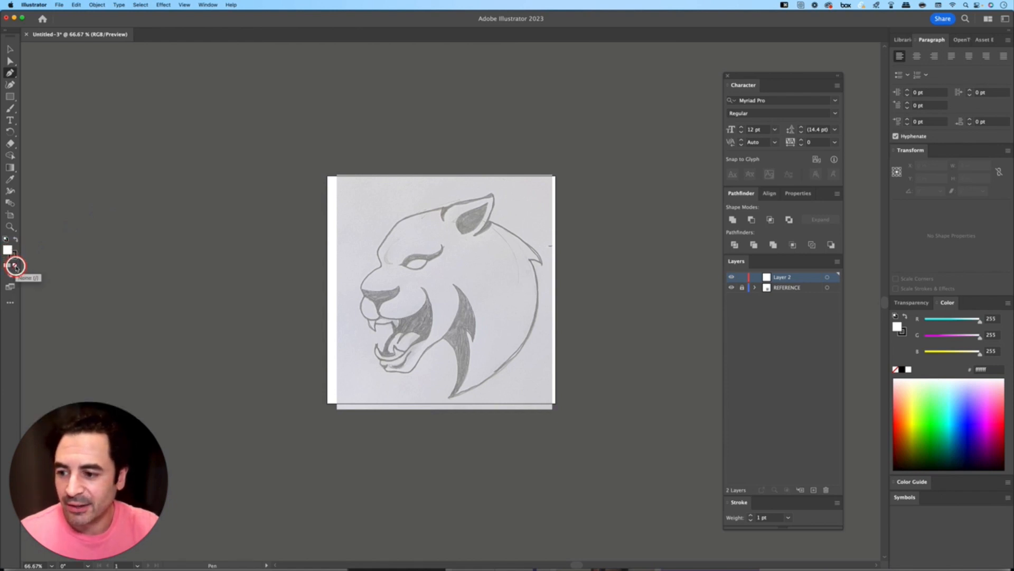
{"action": "left_click", "coordinate": [16, 266]}
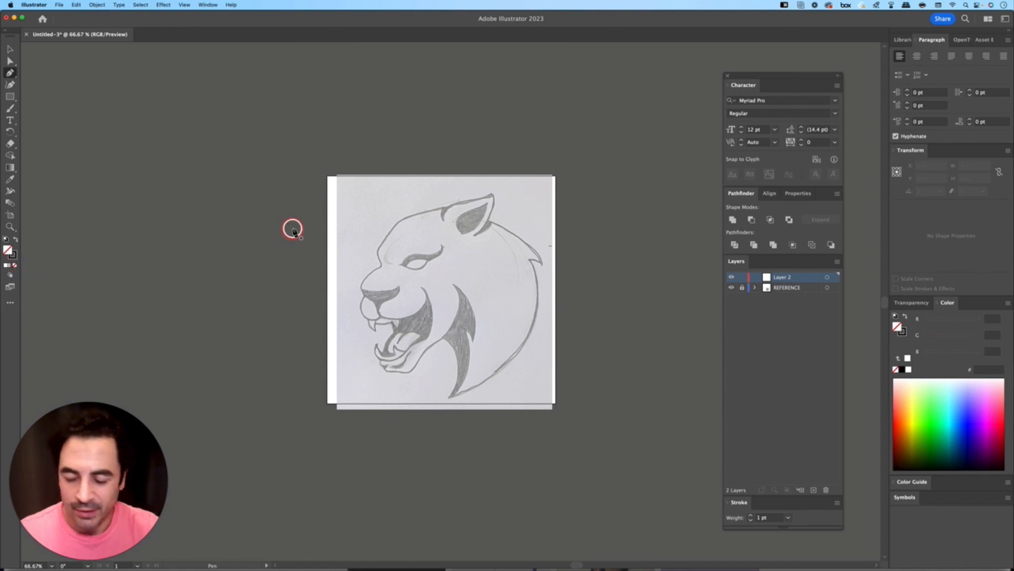
{"action": "key", "text": "super+equal"}
{"action": "key", "text": "super+equal"}
{"action": "key", "text": "space"}
{"action": "left_click_drag", "start_coordinate": [396, 192], "coordinate": [364, 200]}
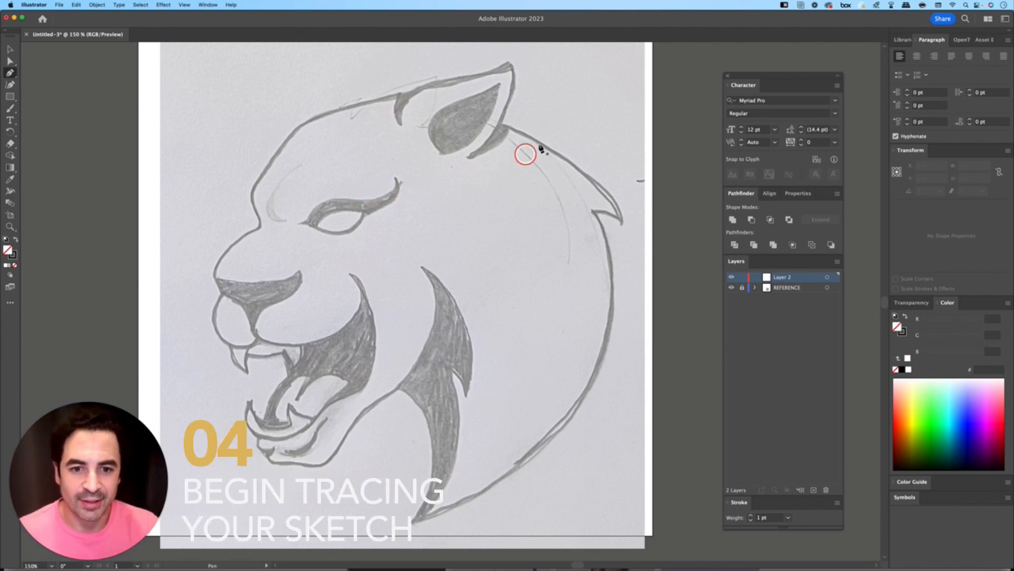
{"action": "left_click", "coordinate": [500, 123]}
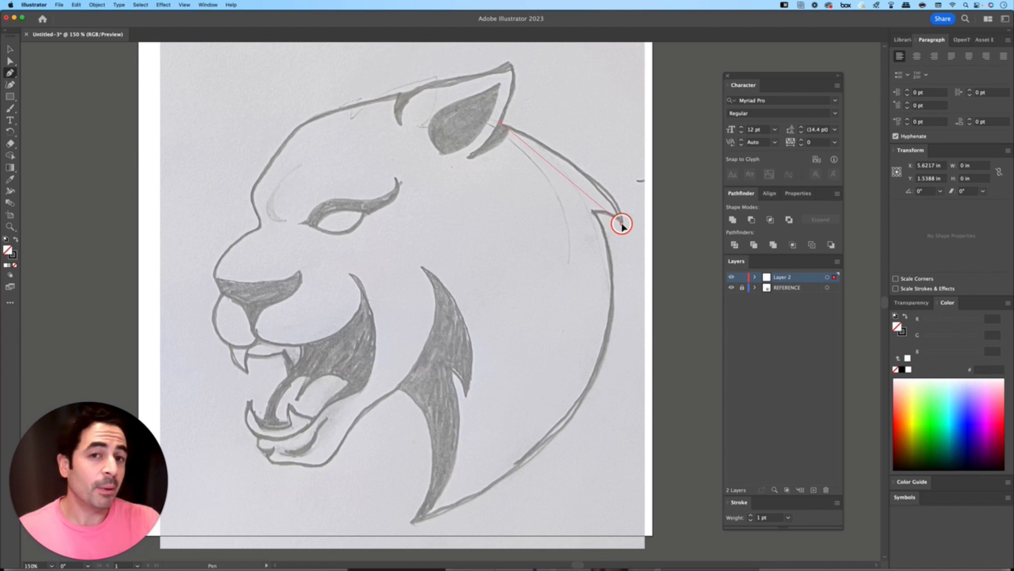
{"action": "left_click_drag", "start_coordinate": [622, 223], "coordinate": [641, 306]}
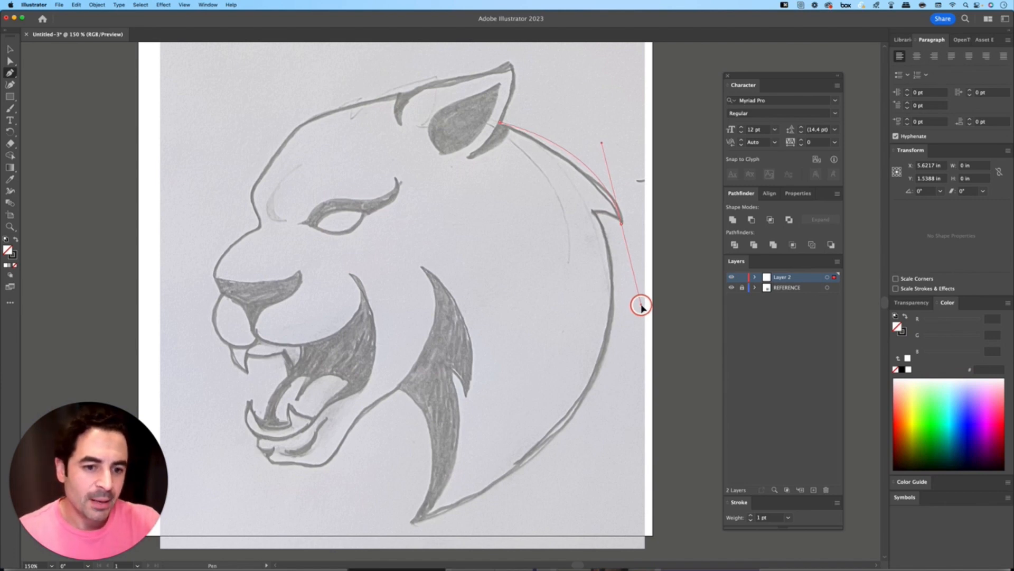
{"action": "left_click_drag", "start_coordinate": [642, 306], "coordinate": [641, 305]}
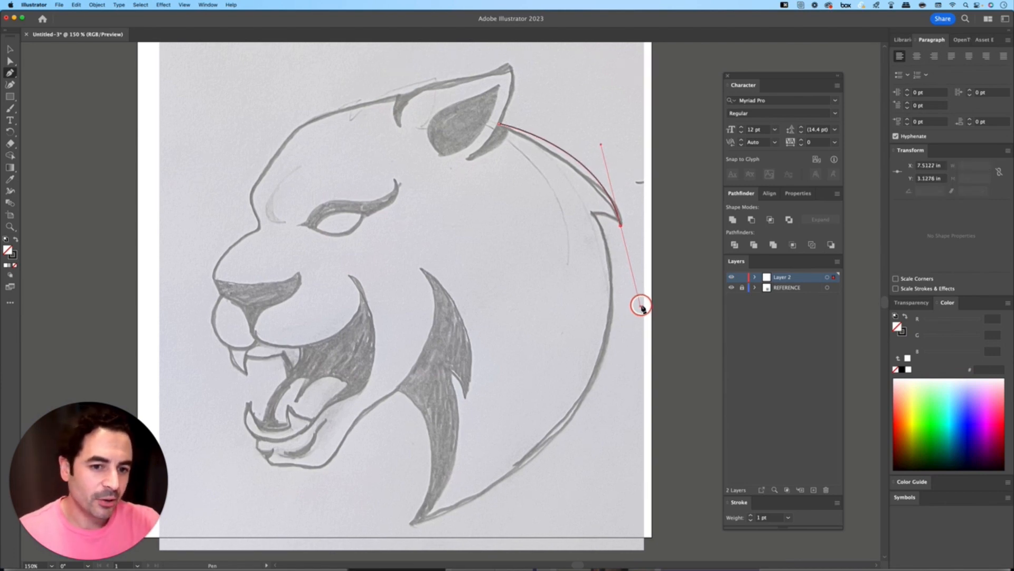
{"action": "left_click", "coordinate": [620, 226]}
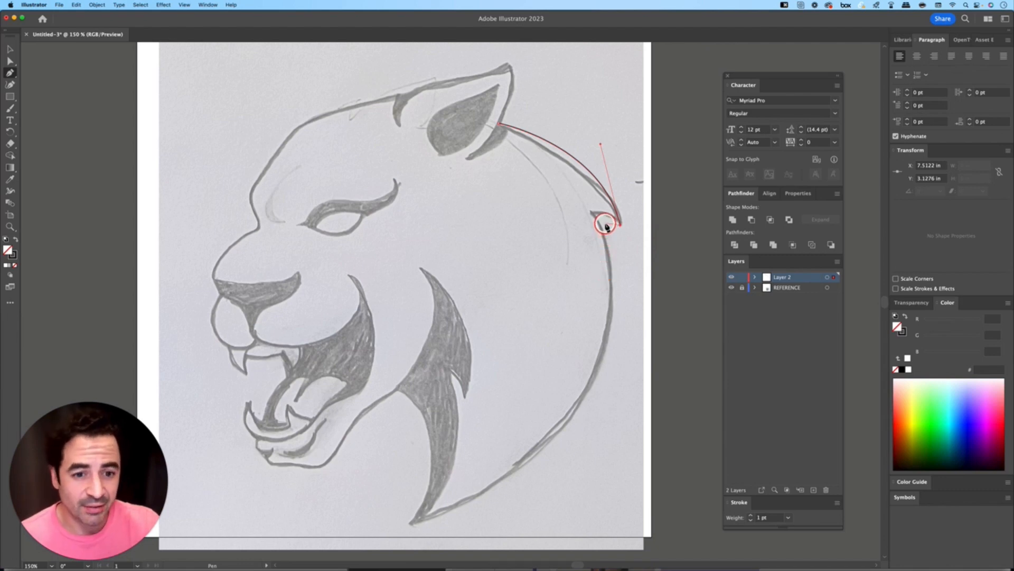
Trace the short underside of the mane tuft to its inner notch and undo the misplaced point further down the back
{"action": "left_click", "coordinate": [590, 215]}
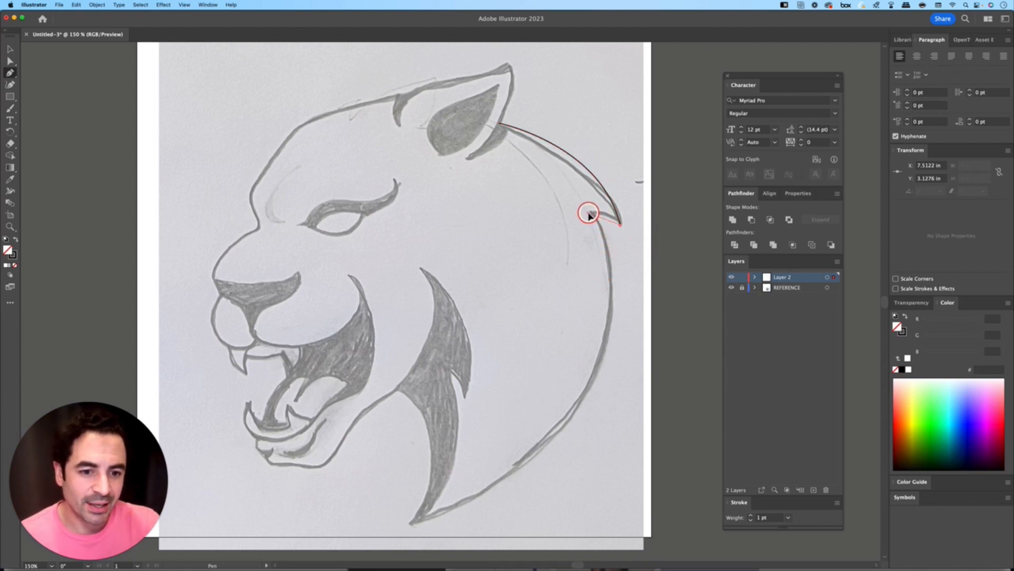
{"action": "left_click_drag", "start_coordinate": [587, 214], "coordinate": [565, 215]}
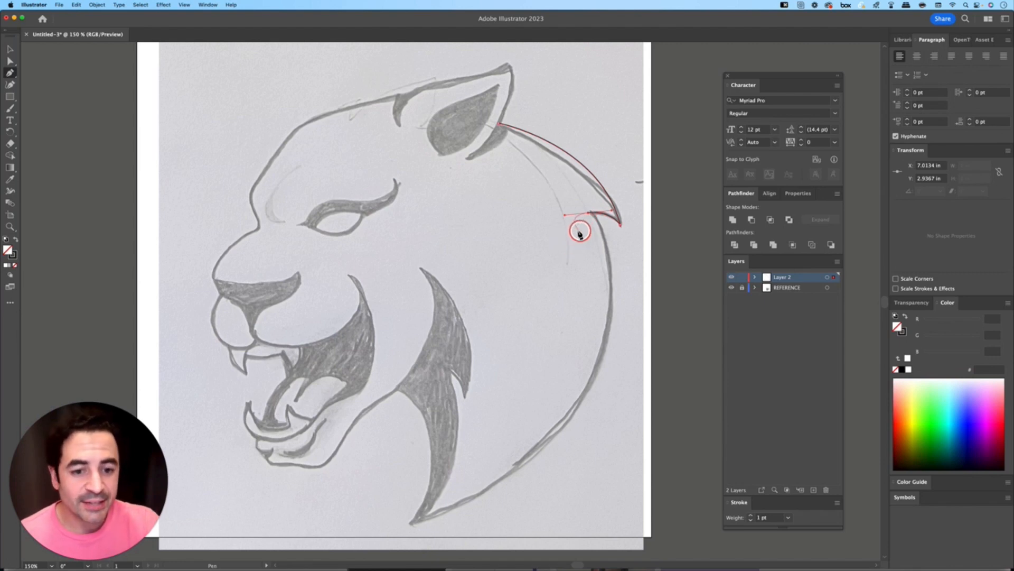
{"action": "left_click", "coordinate": [606, 321]}
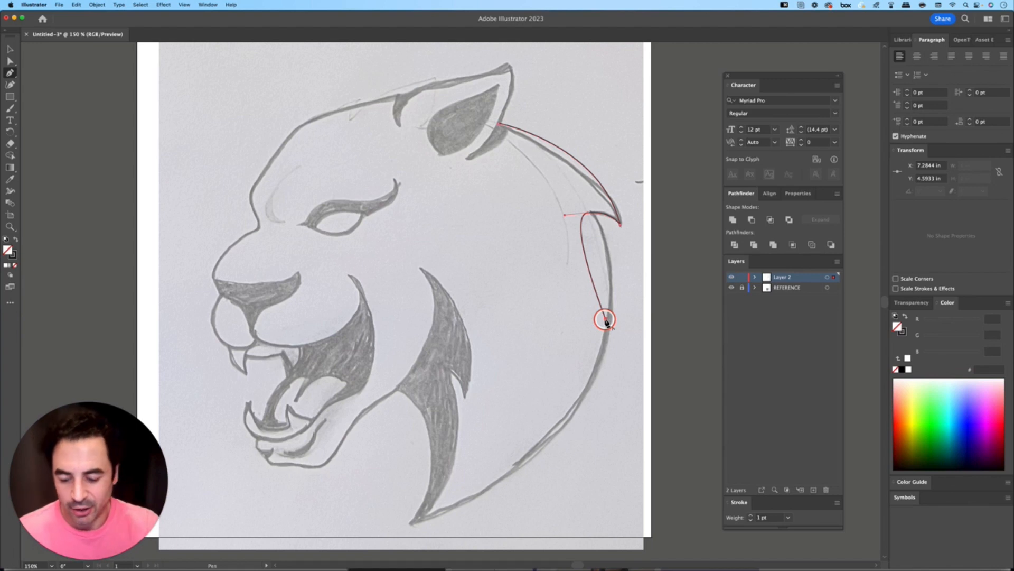
{"action": "key", "text": "super+z"}
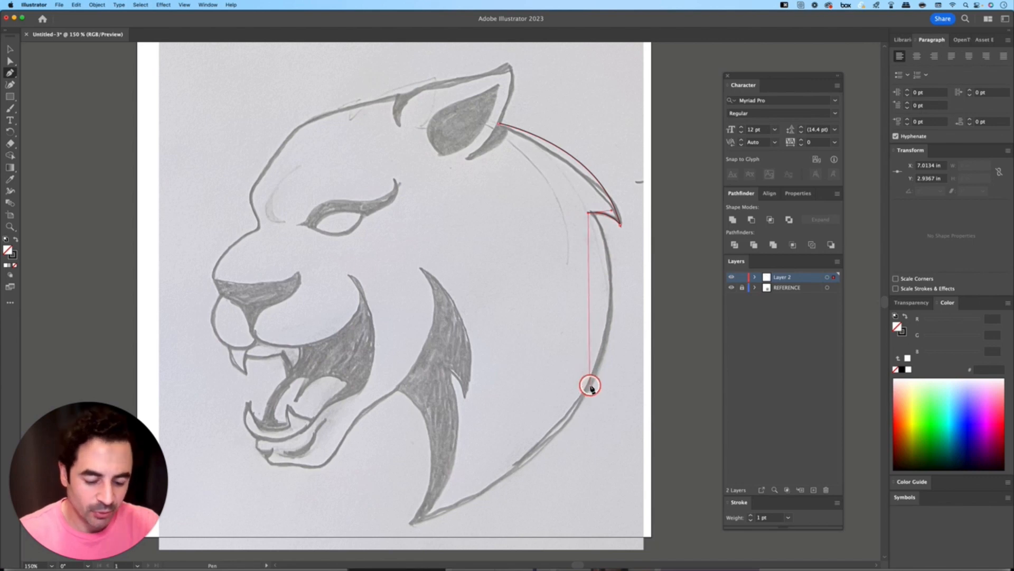
Trace the back of the neck as one long curve from the tuft notch to the pointed bottom tip of the neck
{"action": "key", "text": "space"}
{"action": "left_click_drag", "start_coordinate": [575, 408], "coordinate": [613, 255]}
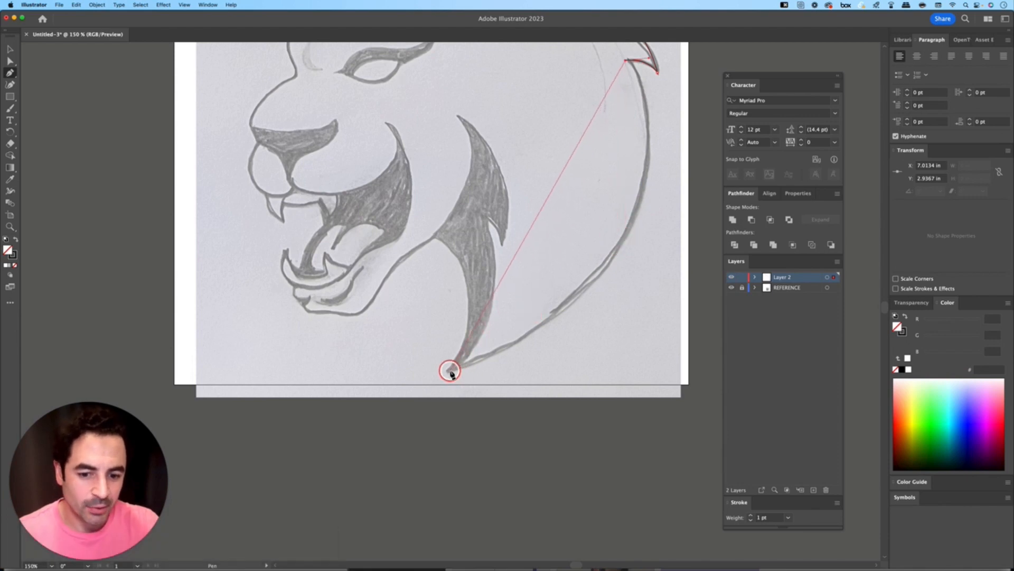
{"action": "key", "text": "super+minus"}
{"action": "key", "text": "super+minus"}
{"action": "key", "text": "space"}
{"action": "left_click_drag", "start_coordinate": [465, 401], "coordinate": [520, 315]}
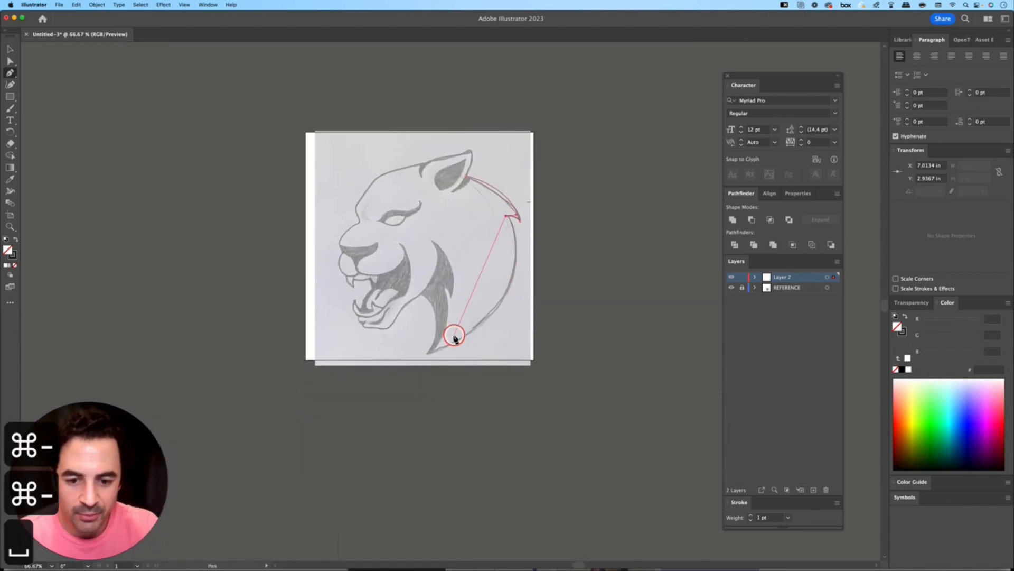
{"action": "left_click_drag", "start_coordinate": [428, 352], "coordinate": [297, 403]}
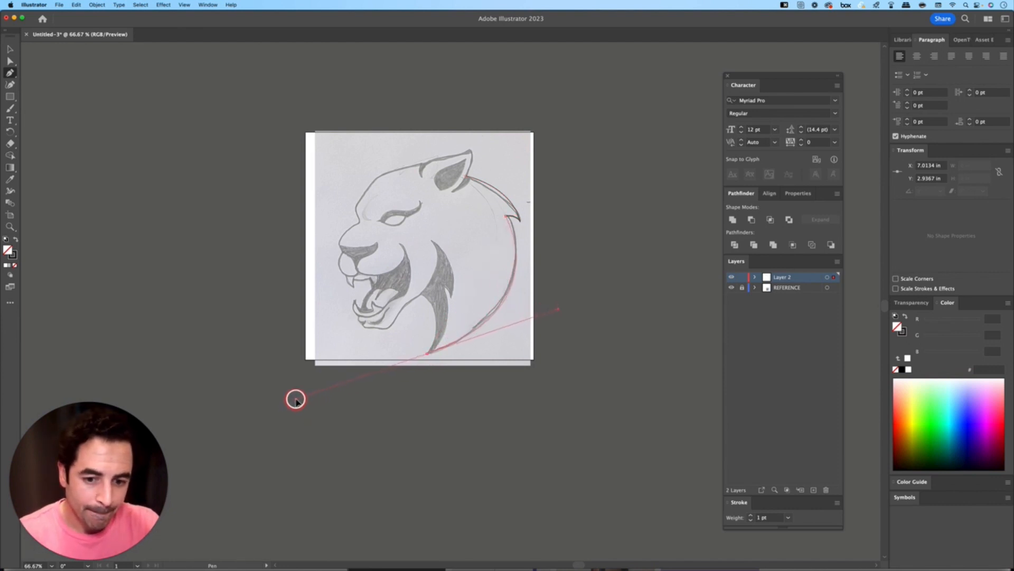
{"action": "left_click_drag", "start_coordinate": [295, 398], "coordinate": [294, 397]}
{"action": "scroll", "coordinate": [295, 397], "scroll_direction": "down", "scroll_amount": 1}
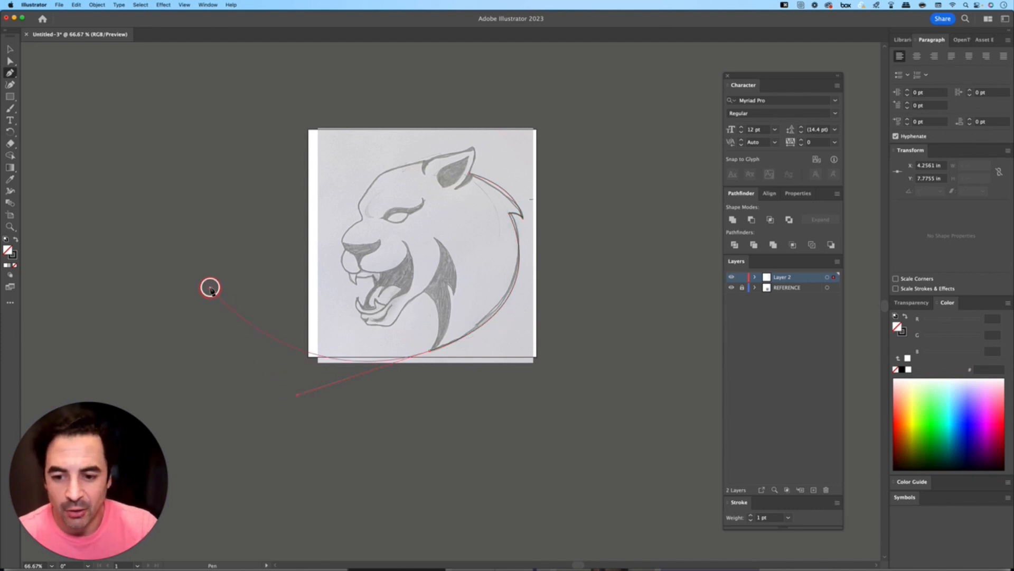
{"action": "key", "text": "super+z"}
{"action": "key", "text": "super+z"}
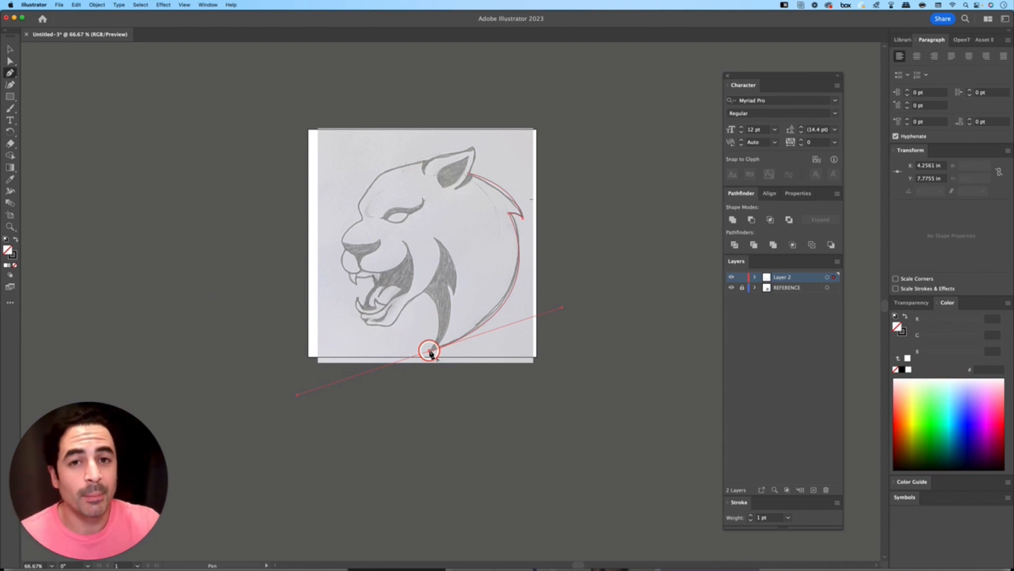
Trace the front edge of the neck from the bottom tip up to the throat, ending in a corner point
{"action": "key", "text": "super+equal"}
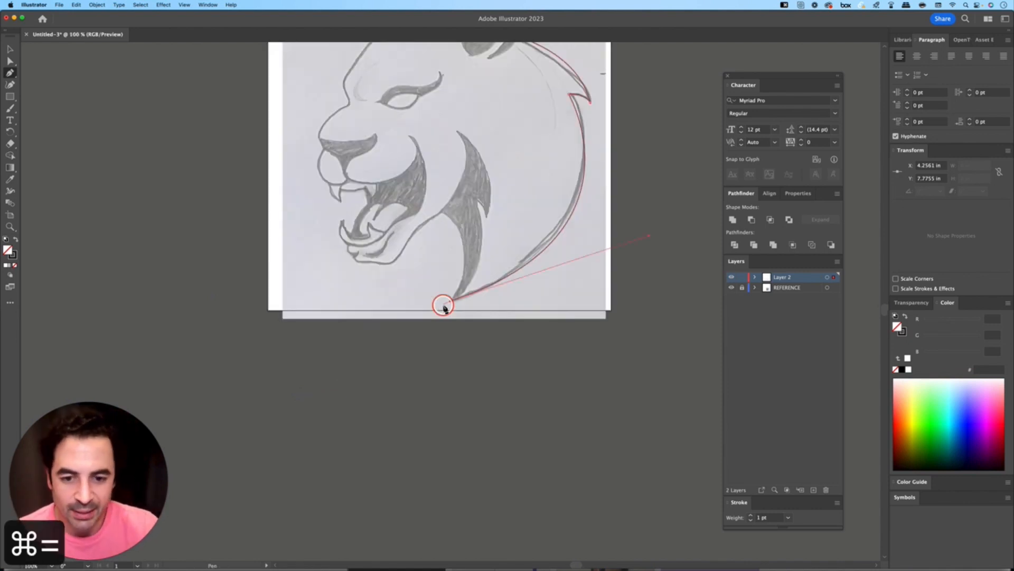
{"action": "left_click_drag", "start_coordinate": [442, 213], "coordinate": [392, 174]}
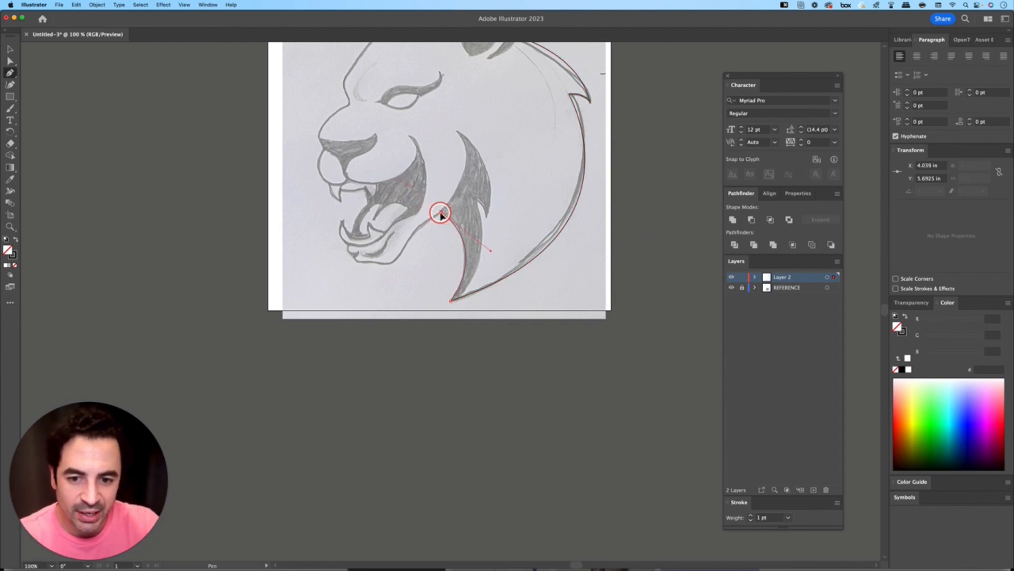
{"action": "left_click", "coordinate": [442, 212]}
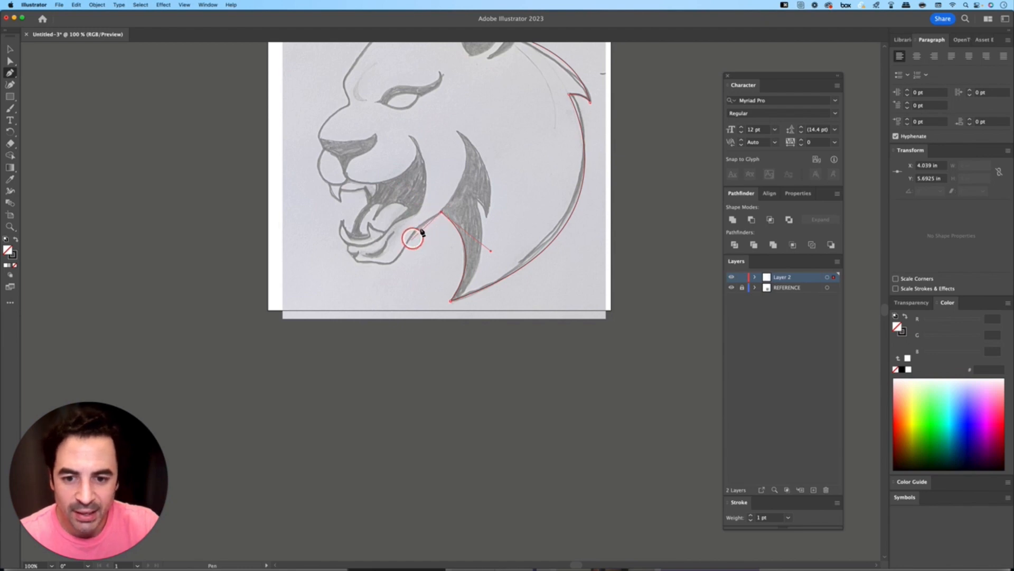
Trace the underside of the jaw in short curves from the throat to the chin
{"action": "left_click_drag", "start_coordinate": [420, 226], "coordinate": [404, 251]}
{"action": "left_click", "coordinate": [420, 226]}
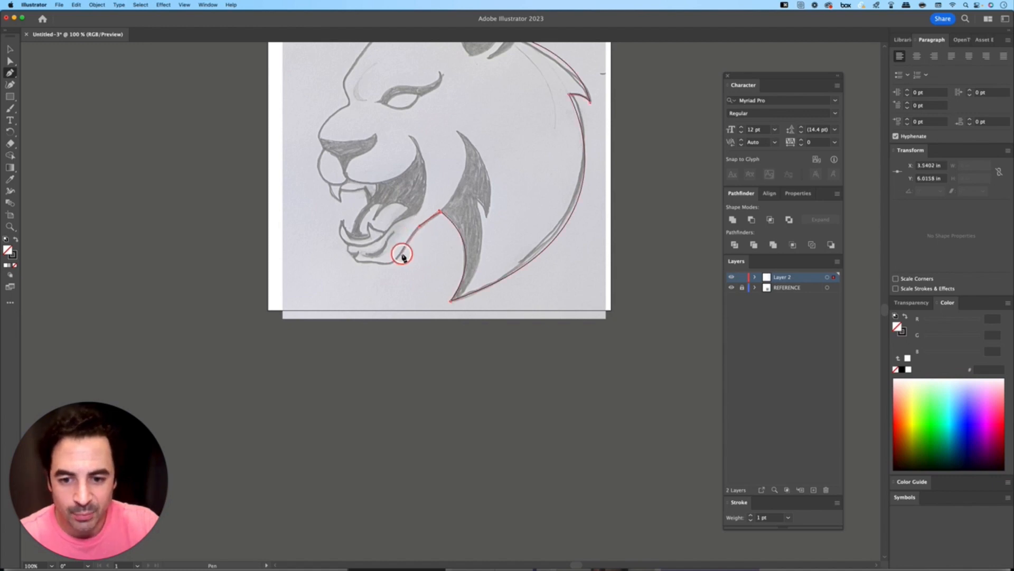
{"action": "left_click_drag", "start_coordinate": [397, 258], "coordinate": [389, 277]}
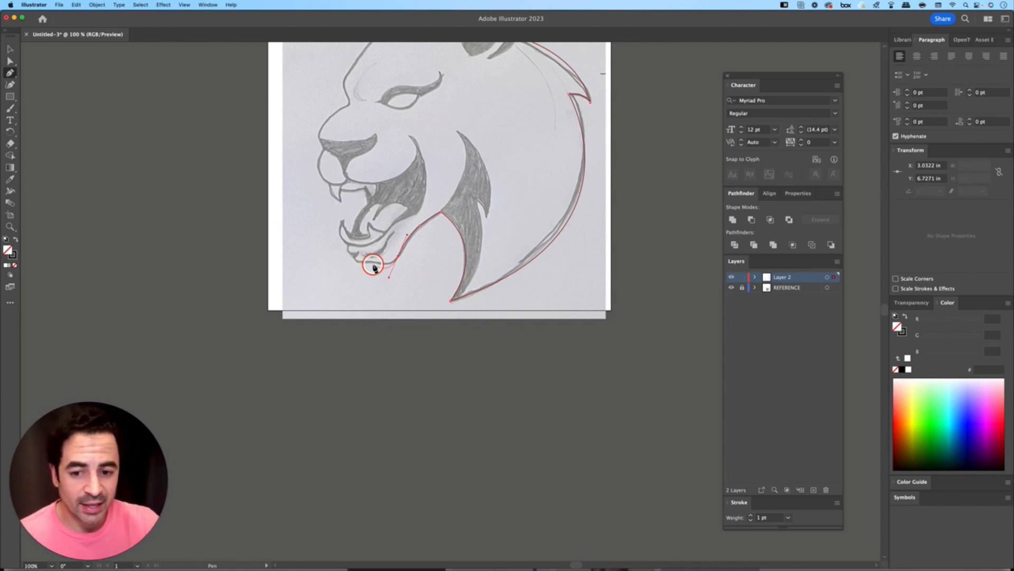
{"action": "left_click_drag", "start_coordinate": [373, 267], "coordinate": [364, 268]}
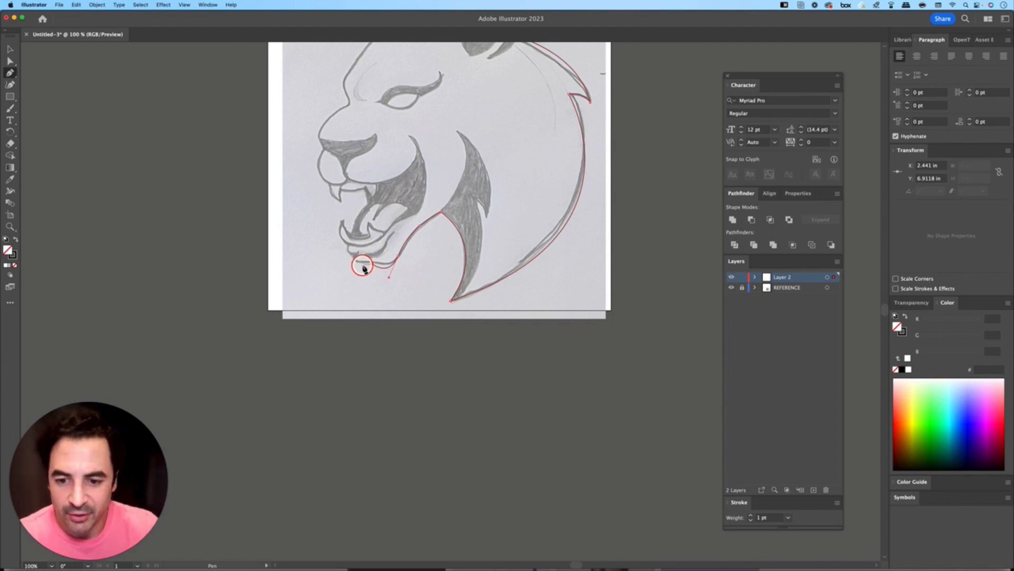
{"action": "left_click_drag", "start_coordinate": [361, 266], "coordinate": [356, 273]}
Trace the front of the chin and around the lower fang to its inner base
{"action": "key", "text": "super+equal"}
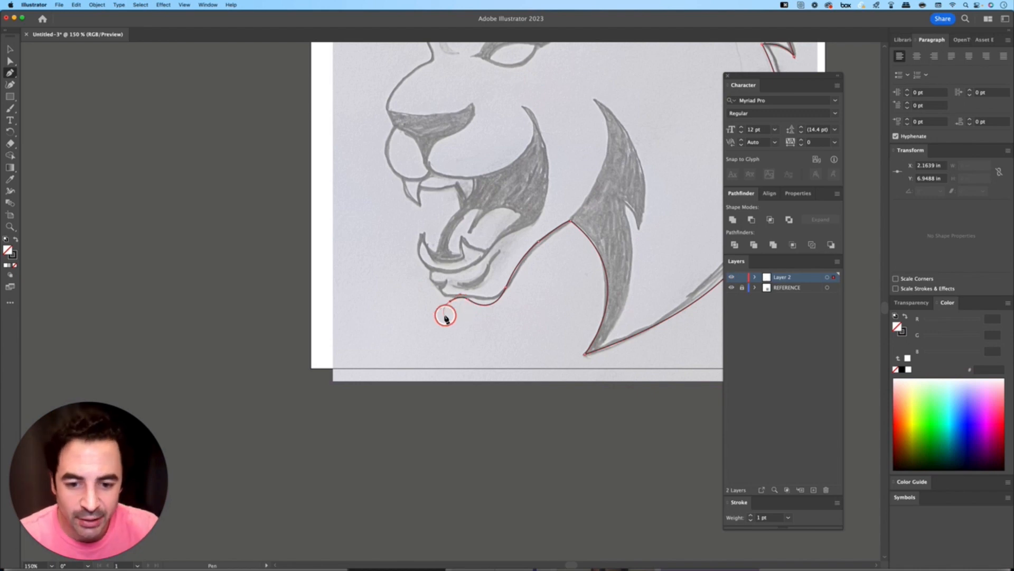
{"action": "left_click", "coordinate": [432, 285]}
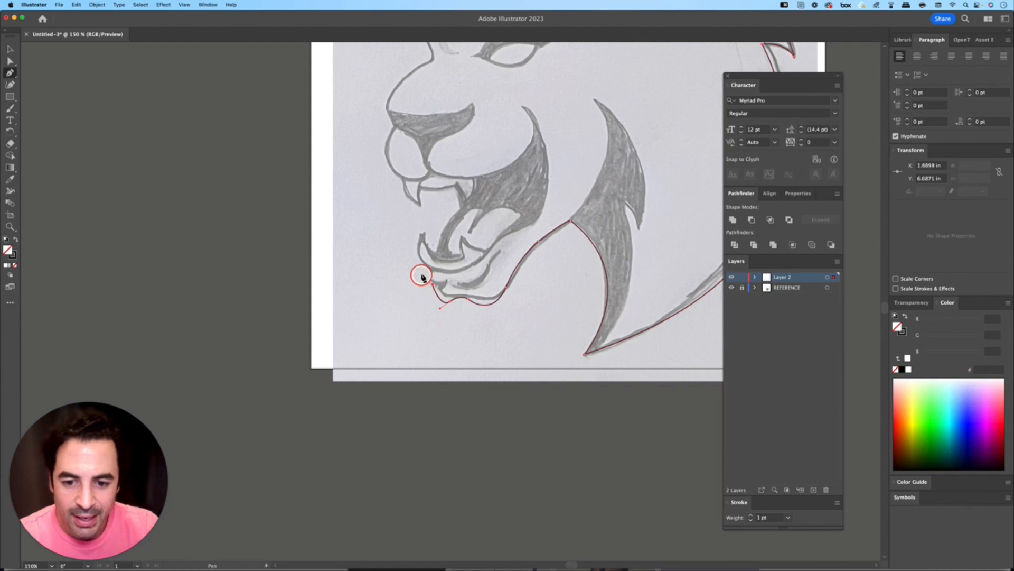
{"action": "left_click_drag", "start_coordinate": [425, 267], "coordinate": [438, 203]}
{"action": "left_click", "coordinate": [423, 237]}
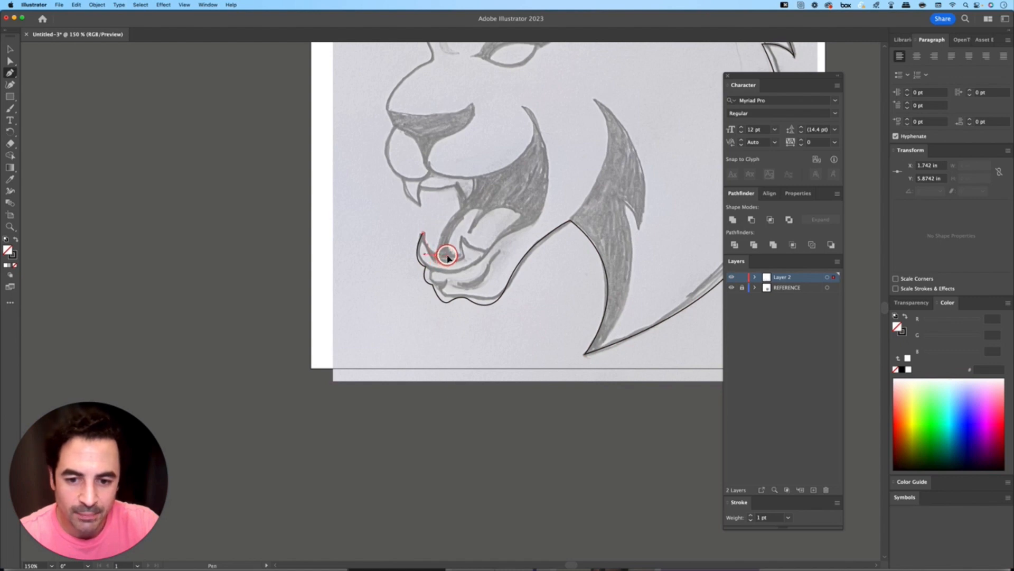
{"action": "left_click_drag", "start_coordinate": [448, 254], "coordinate": [437, 257]}
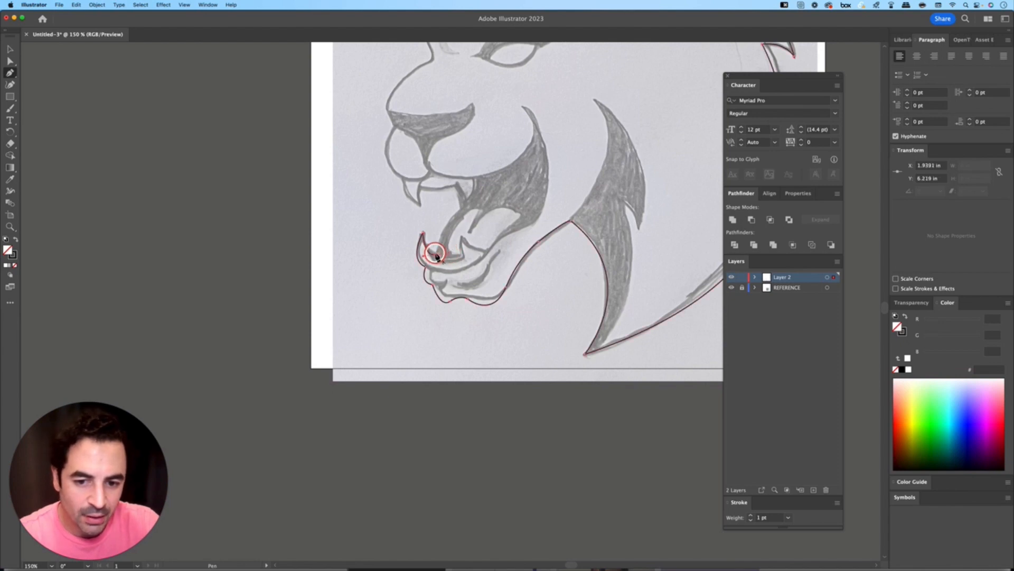
Trace the inside edge of the open mouth and around the upper fang to the front lip, ending in a corner point
{"action": "left_click_drag", "start_coordinate": [455, 210], "coordinate": [424, 214]}
{"action": "left_click", "coordinate": [455, 186]}
{"action": "left_click", "coordinate": [421, 188]}
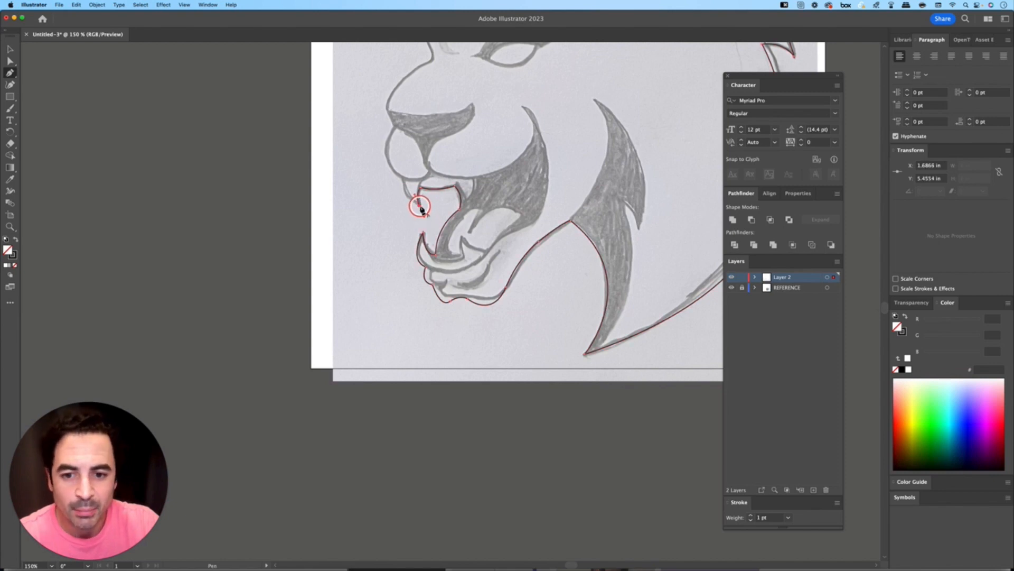
{"action": "left_click", "coordinate": [419, 205]}
{"action": "left_click_drag", "start_coordinate": [402, 178], "coordinate": [402, 153]}
{"action": "left_click", "coordinate": [402, 176]}
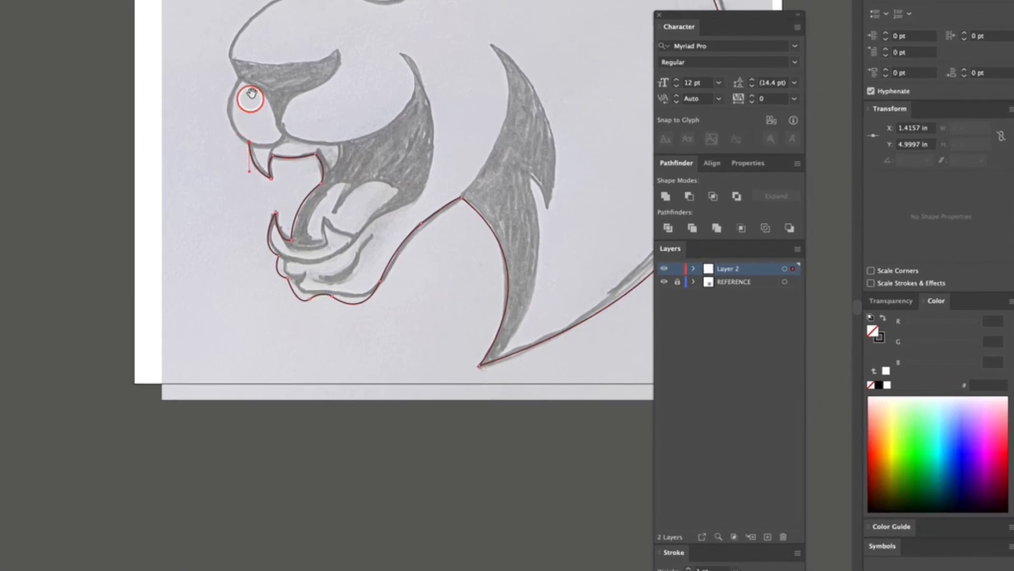
Trace the front of the muzzle, the nose and the brow notch up to the lower forehead
{"action": "left_click_drag", "start_coordinate": [251, 94], "coordinate": [360, 152]}
{"action": "left_click", "coordinate": [332, 269]}
{"action": "key", "text": "super+z"}
{"action": "left_click", "coordinate": [319, 239]}
{"action": "left_click_drag", "start_coordinate": [387, 106], "coordinate": [400, 87]}
Trace the forehead and top of the head to the front base of the ear
{"action": "left_click_drag", "start_coordinate": [427, 72], "coordinate": [312, 173]}
{"action": "left_click", "coordinate": [271, 203]}
{"action": "left_click_drag", "start_coordinate": [339, 140], "coordinate": [369, 132]}
{"action": "left_click", "coordinate": [447, 112]}
Trace the ear up to its tip and down its back edge, closing the head outline at its starting point
{"action": "left_click_drag", "start_coordinate": [447, 113], "coordinate": [242, 113]}
{"action": "left_click_drag", "start_coordinate": [301, 81], "coordinate": [303, 74]}
{"action": "left_click", "coordinate": [301, 82]}
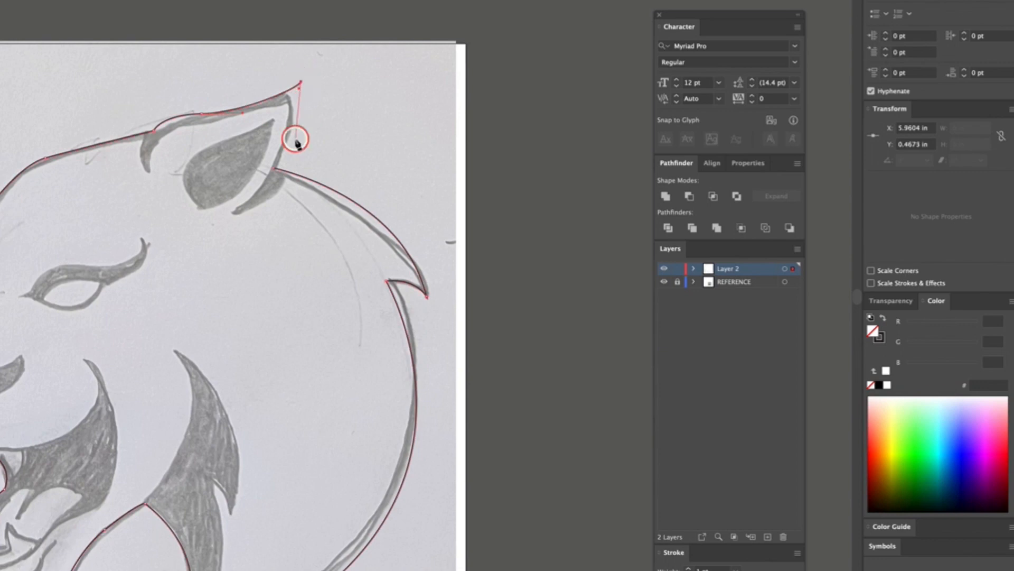
{"action": "left_click_drag", "start_coordinate": [275, 168], "coordinate": [242, 188]}
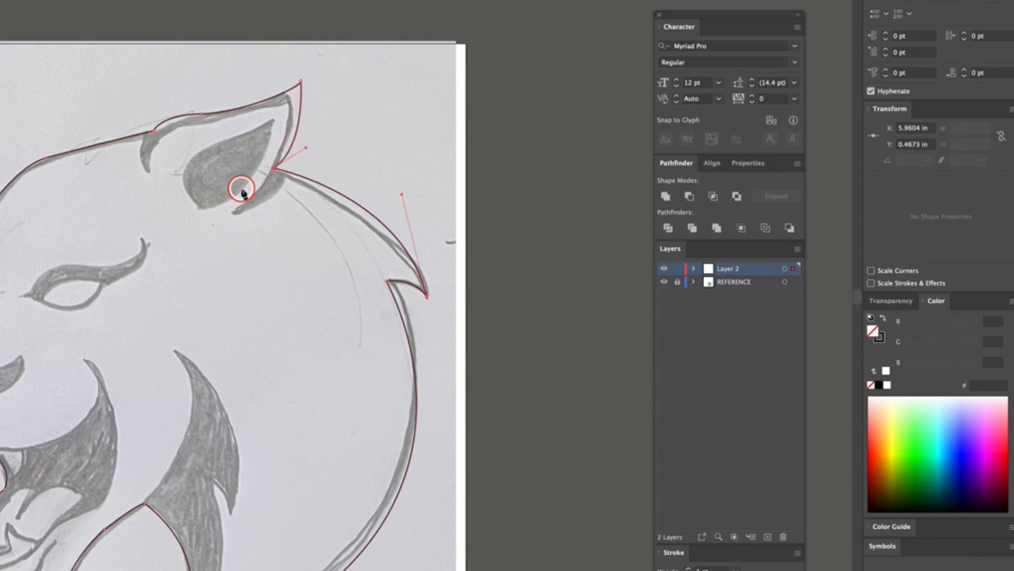
Swap the head outline's fill and stroke to check the solid silhouette, and swap them back to outline only
{"action": "scroll", "coordinate": [365, 144], "scroll_direction": "left", "scroll_amount": 5}
{"action": "scroll", "coordinate": [365, 144], "scroll_direction": "down", "scroll_amount": 2}
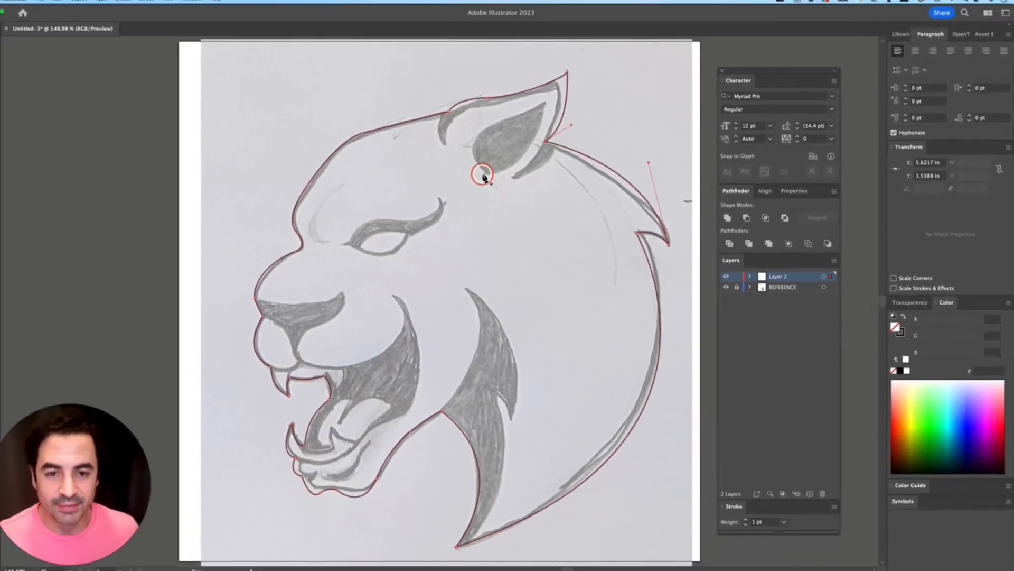
{"action": "key", "text": "shift+x"}
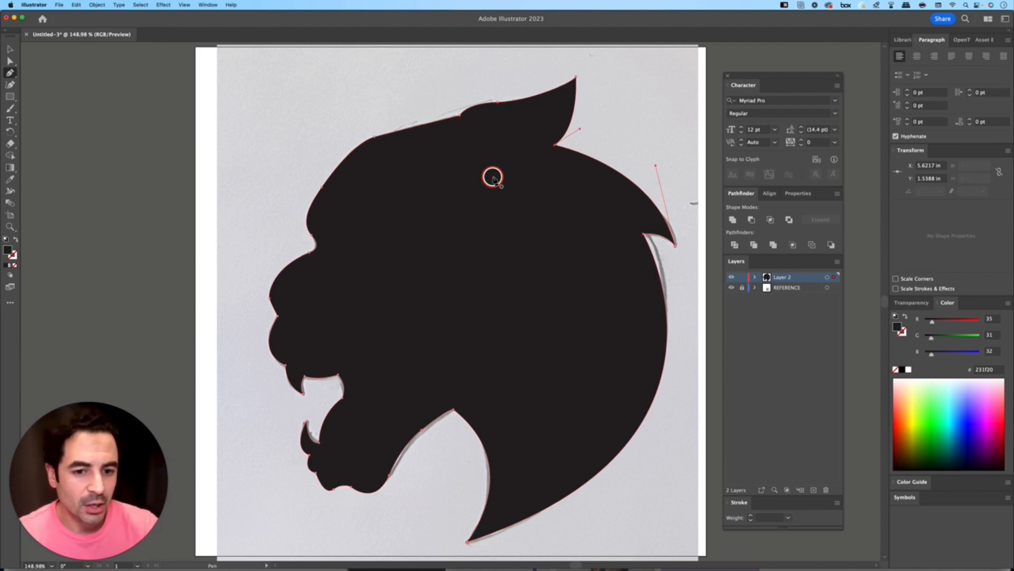
{"action": "key", "text": "shift+x"}
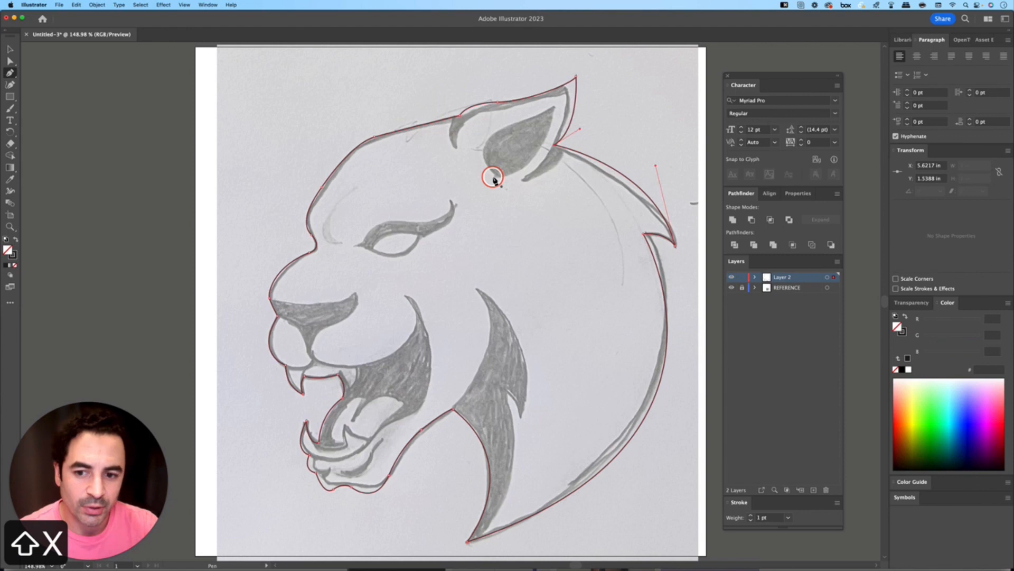
Rename the tracing layer BASE
{"action": "left_click", "coordinate": [10, 50]}
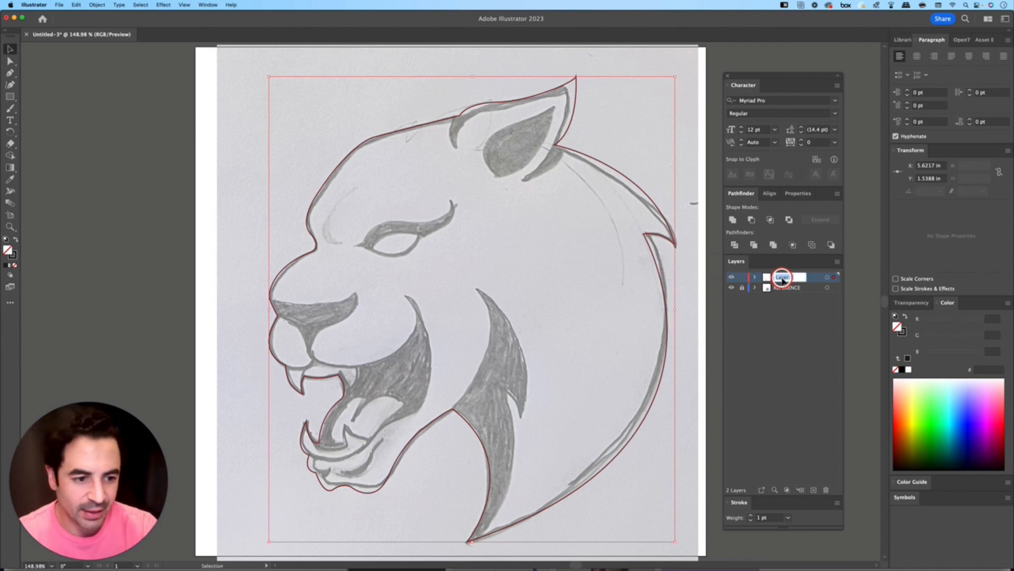
{"action": "type", "text": "BASE"}
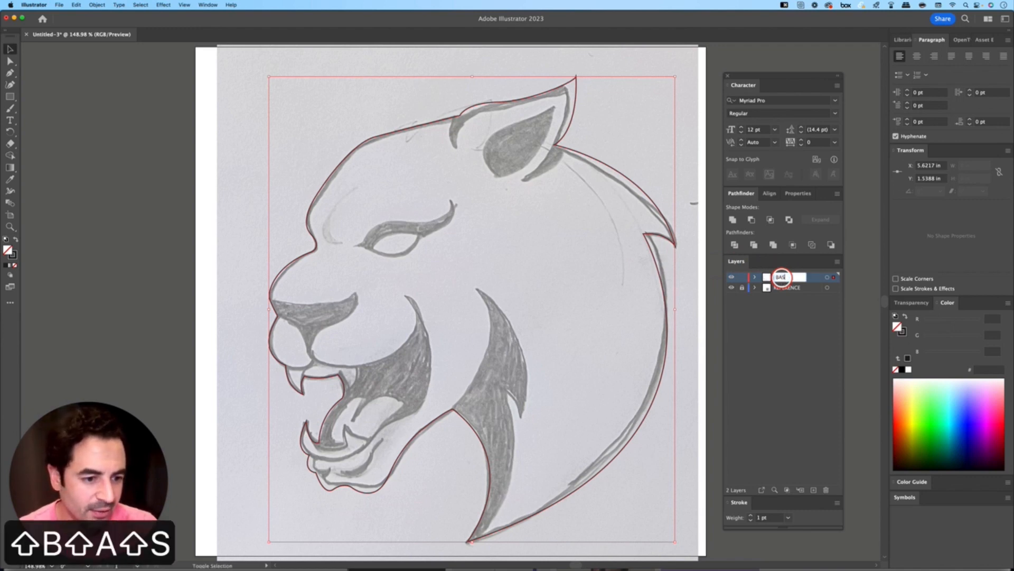
Duplicate the BASE layer, lock and hide the original, and make the copy the active layer
{"action": "key", "text": "Return"}
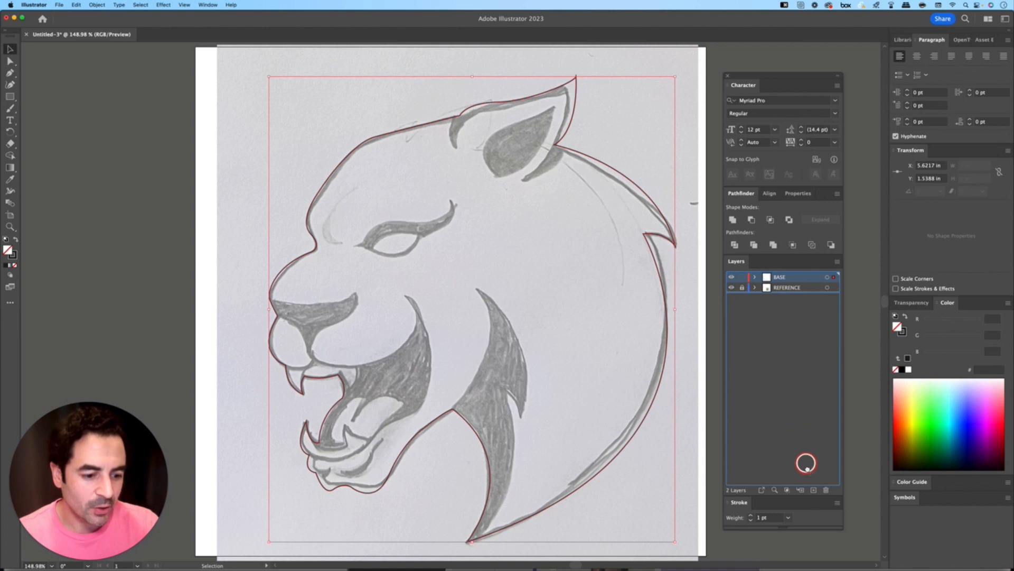
{"action": "left_click_drag", "start_coordinate": [807, 468], "coordinate": [813, 490]}
{"action": "left_click", "coordinate": [785, 288]}
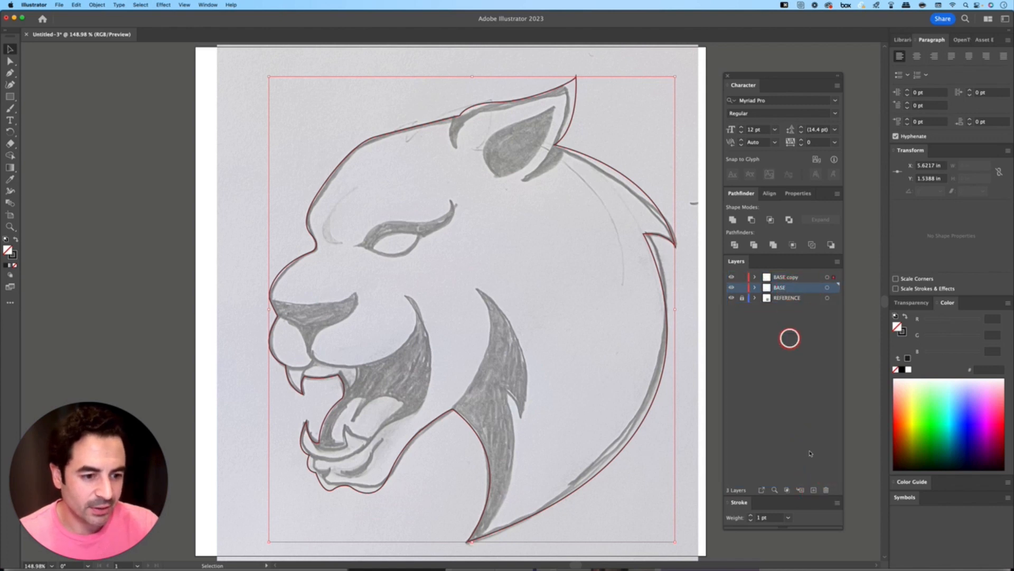
{"action": "left_click", "coordinate": [741, 289]}
{"action": "left_click", "coordinate": [732, 288]}
{"action": "left_click", "coordinate": [792, 277]}
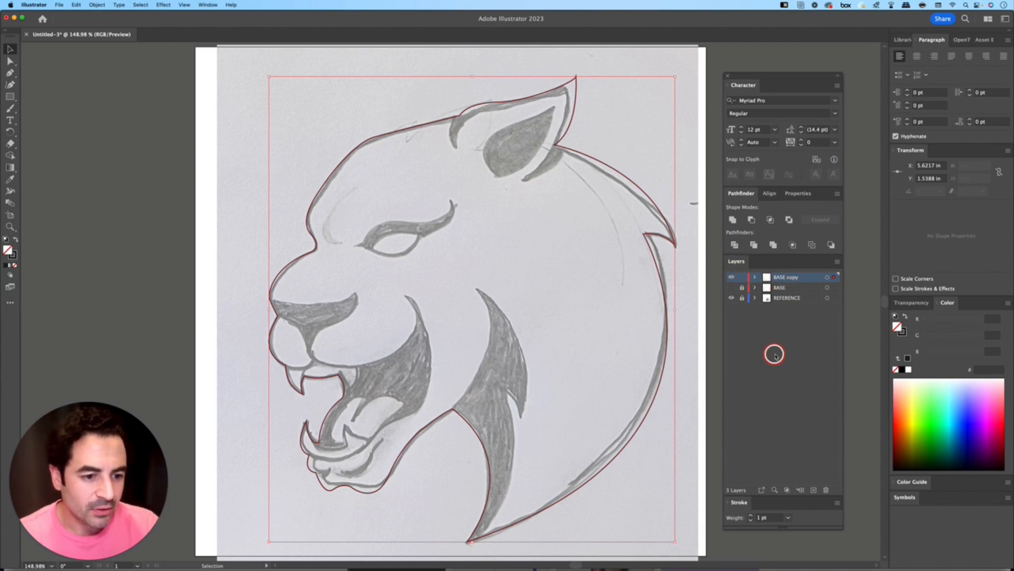
Add a new layer above BASE copy and trace the upper edge of the nose on it with the Pen tool
{"action": "left_click", "coordinate": [813, 490]}
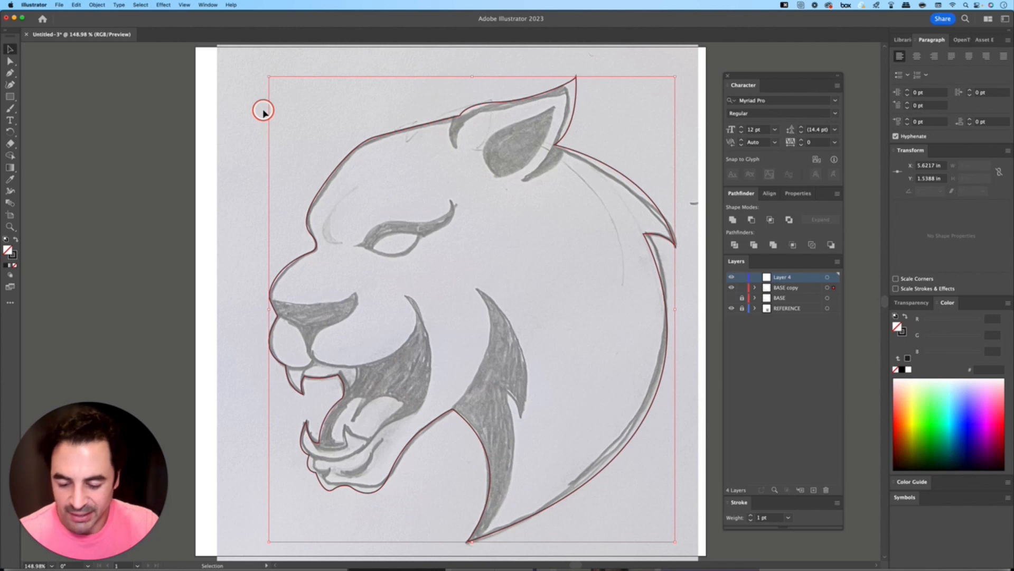
{"action": "key", "text": "shift+super+a"}
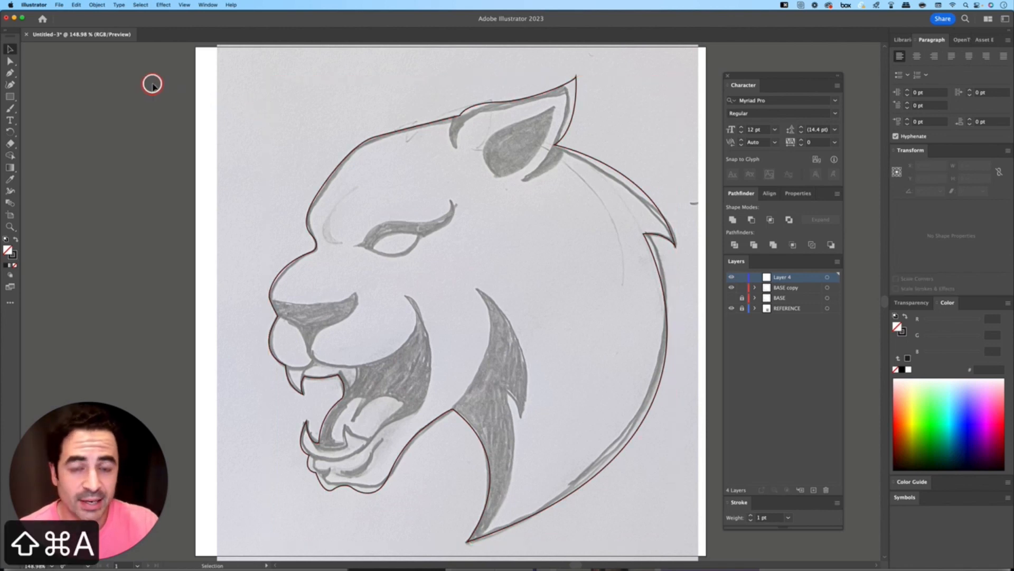
{"action": "key", "text": "p"}
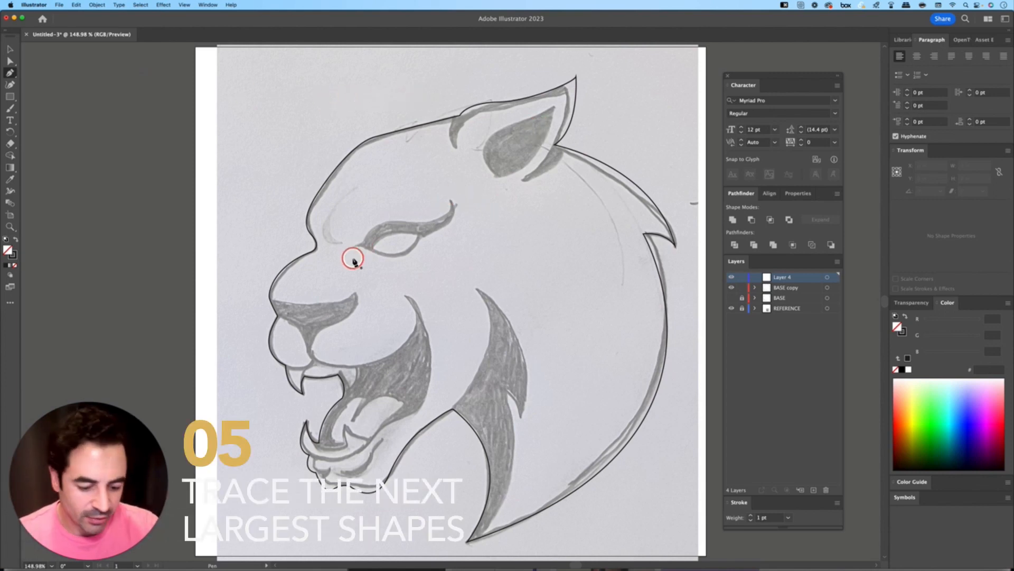
{"action": "key", "text": "super+equal"}
{"action": "left_click_drag", "start_coordinate": [337, 331], "coordinate": [469, 233]}
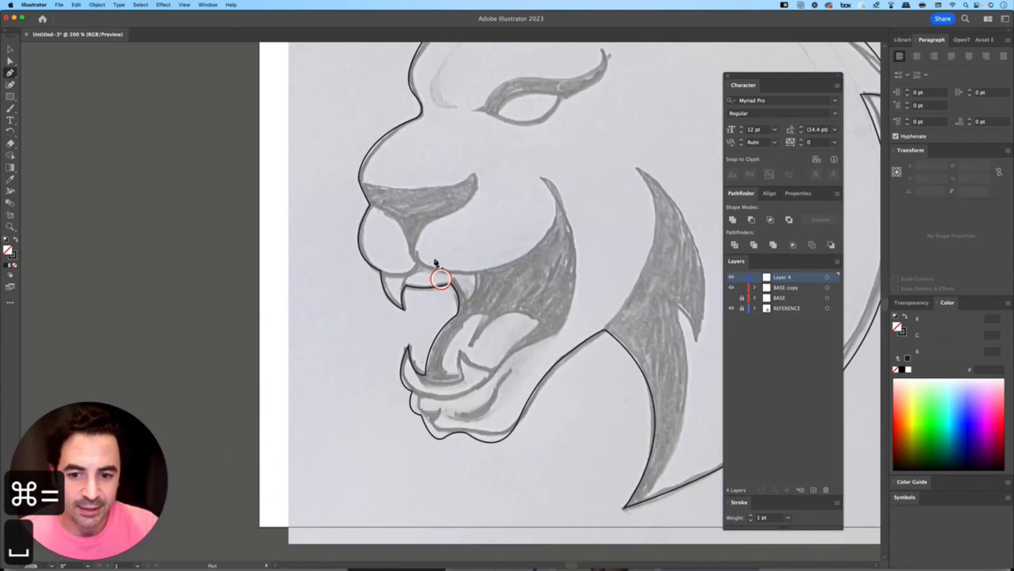
{"action": "left_click", "coordinate": [359, 182]}
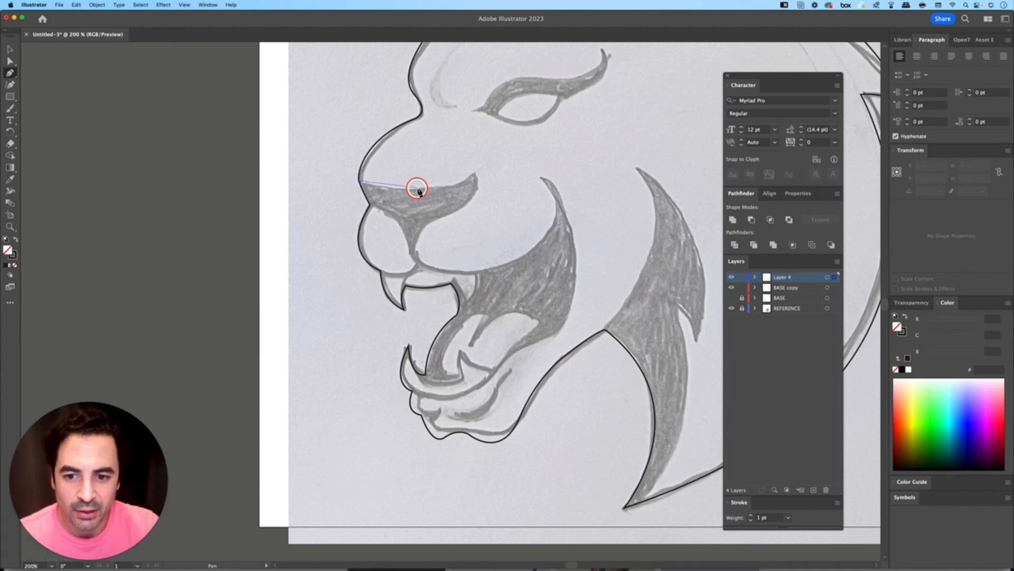
{"action": "left_click_drag", "start_coordinate": [410, 189], "coordinate": [434, 189]}
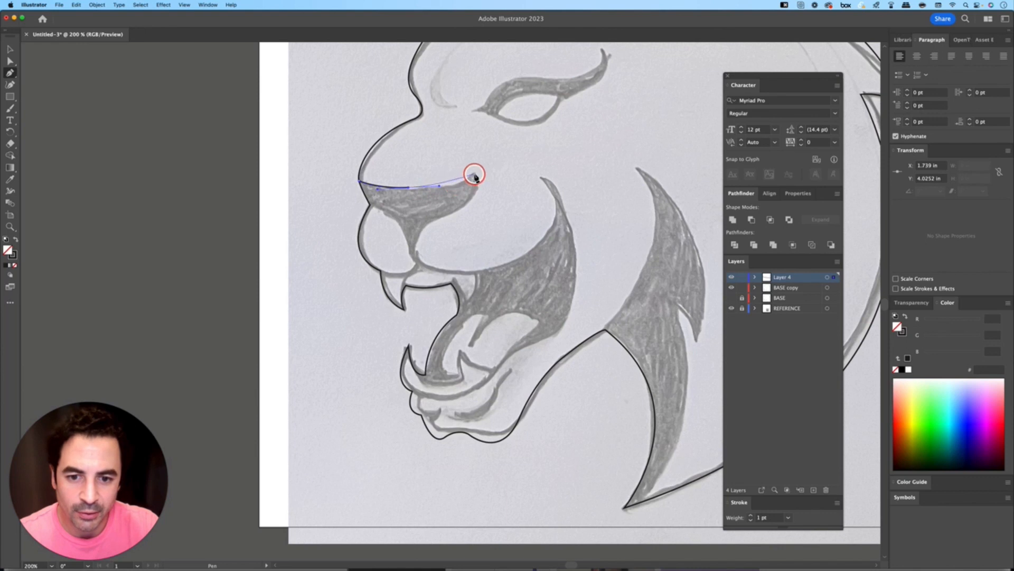
{"action": "left_click_drag", "start_coordinate": [485, 166], "coordinate": [475, 175]}
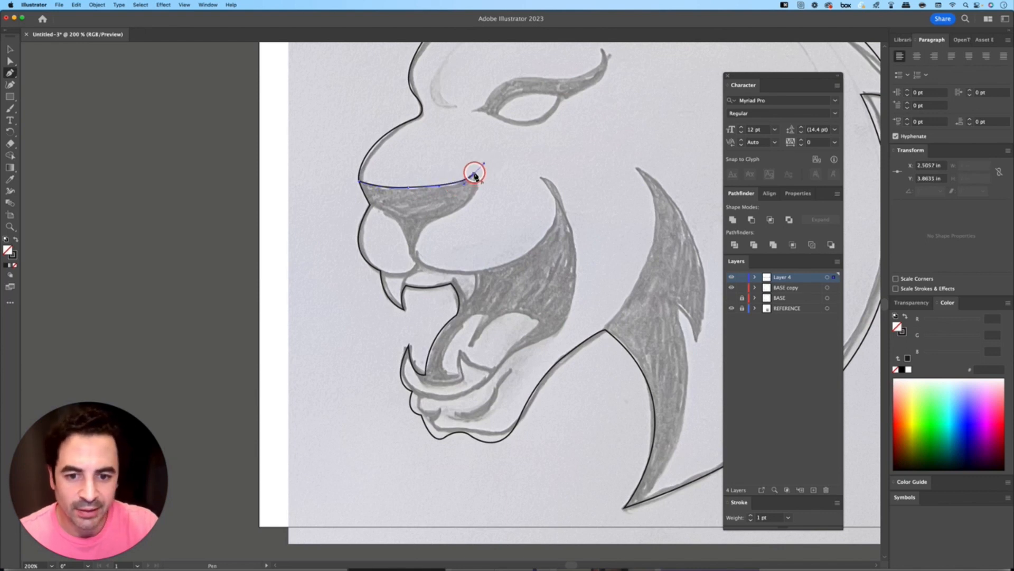
Trace the underside of the nose back to its starting point, fill the closed shape solid black without a stroke, and deselect it
{"action": "left_click_drag", "start_coordinate": [438, 219], "coordinate": [390, 233]}
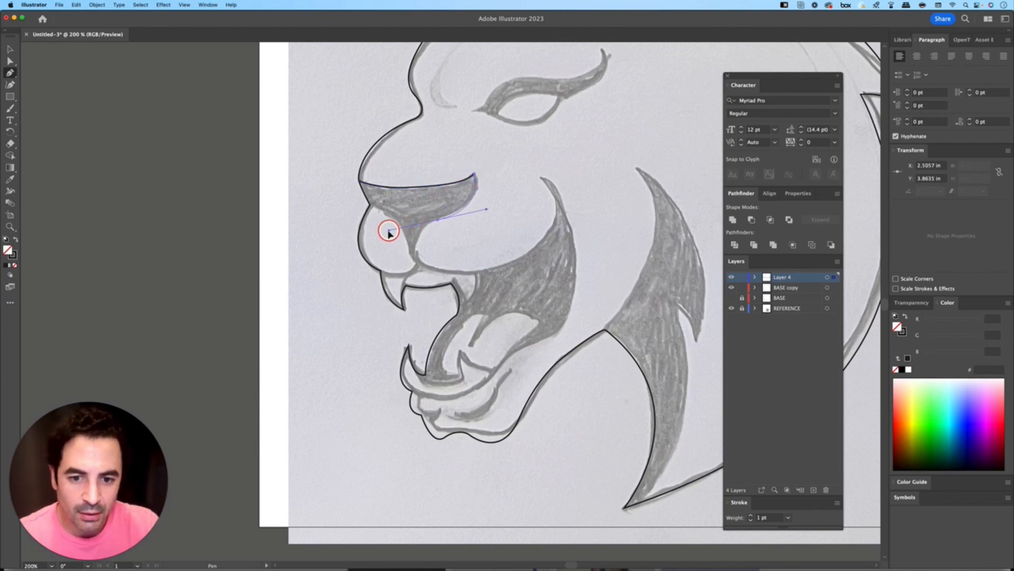
{"action": "left_click", "coordinate": [438, 220]}
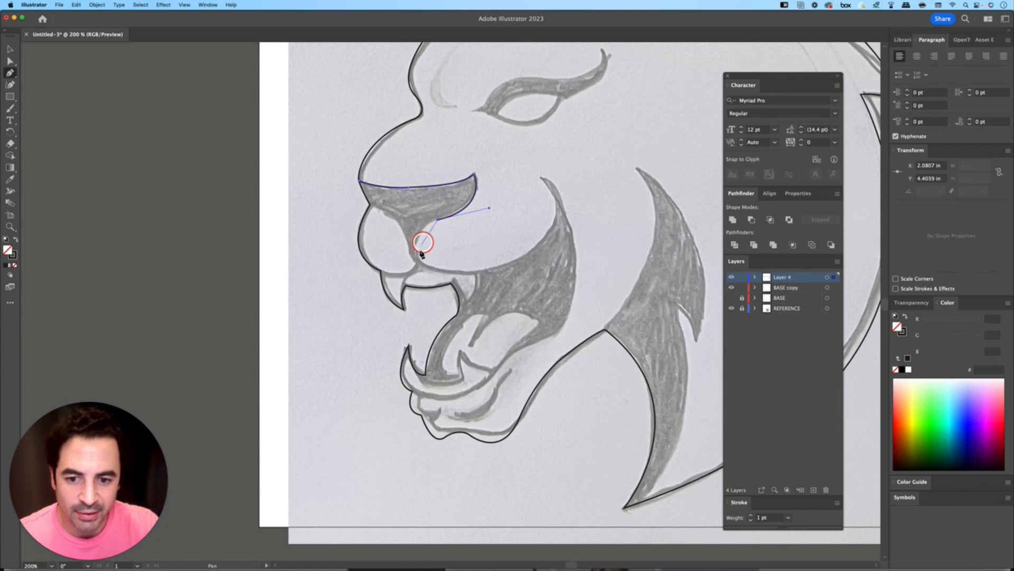
{"action": "left_click_drag", "start_coordinate": [417, 259], "coordinate": [425, 289]}
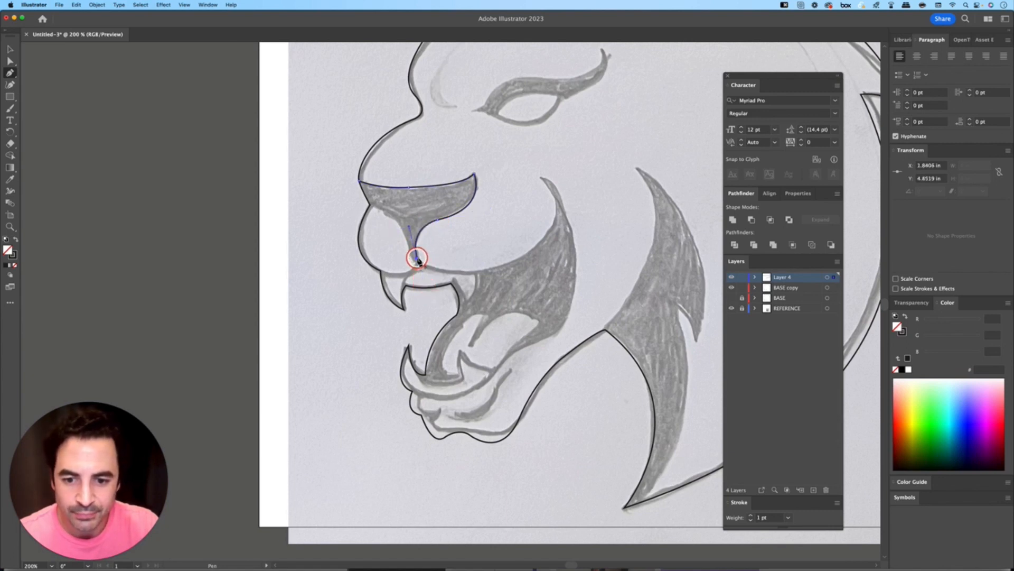
{"action": "left_click_drag", "start_coordinate": [372, 206], "coordinate": [348, 204]}
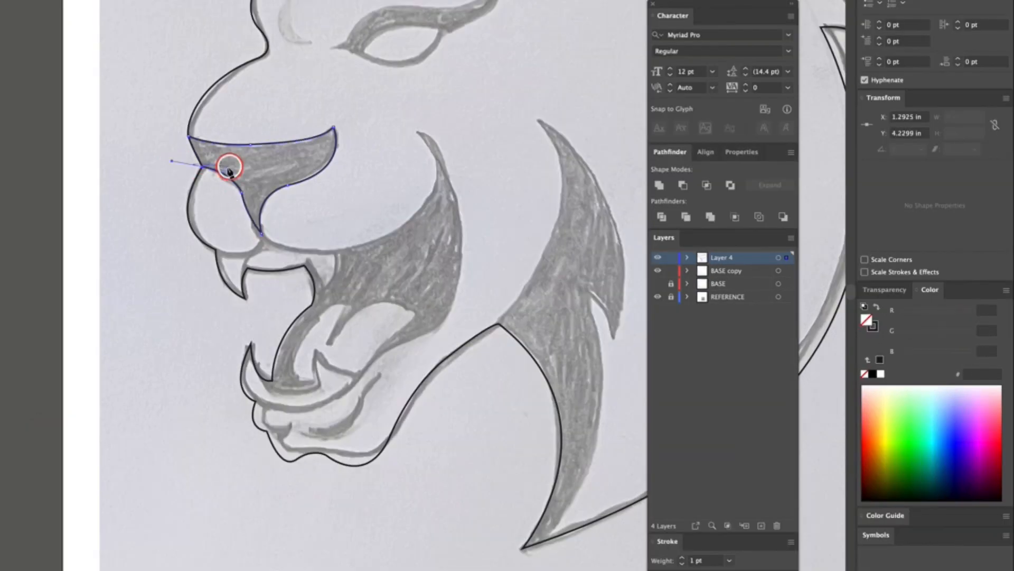
{"action": "left_click", "coordinate": [360, 181]}
{"action": "key", "text": "shift+x"}
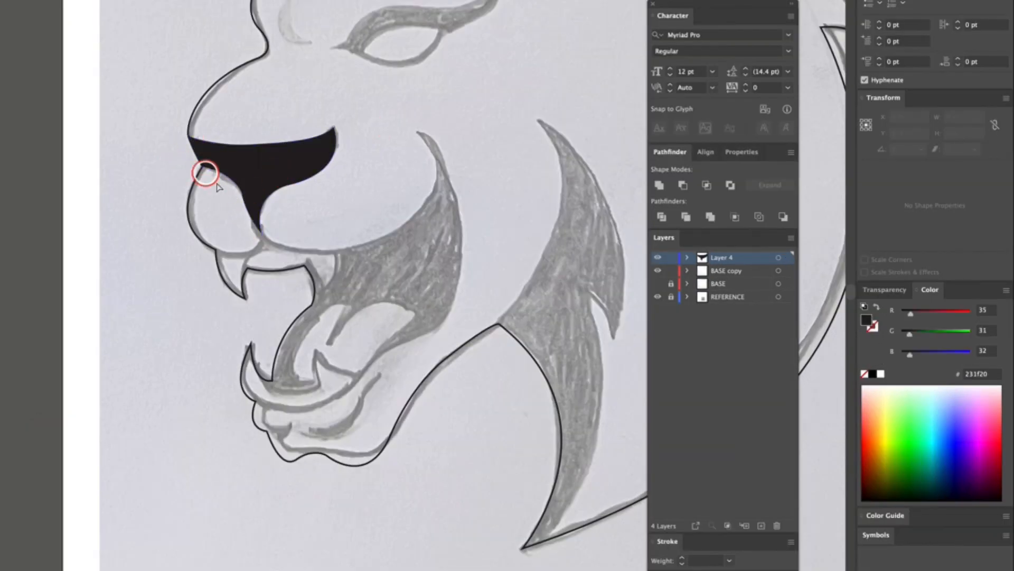
{"action": "left_click_drag", "start_coordinate": [205, 171], "coordinate": [217, 184]}
{"action": "left_click", "coordinate": [150, 161]}
Trace the inner eye and the dark rim around it, closing the rim at its front corner as an outline without fill
{"action": "scroll", "coordinate": [149, 162], "scroll_direction": "up", "scroll_amount": 5}
{"action": "left_click", "coordinate": [236, 243]}
{"action": "mouse_move", "coordinate": [280, 218]}
{"action": "left_mouse_down"}
{"action": "mouse_move", "coordinate": [318, 224]}
{"action": "mouse_move", "coordinate": [249, 261]}
{"action": "left_mouse_up"}
{"action": "left_click", "coordinate": [235, 243]}
{"action": "left_click", "coordinate": [206, 240]}
{"action": "left_click", "coordinate": [325, 224]}
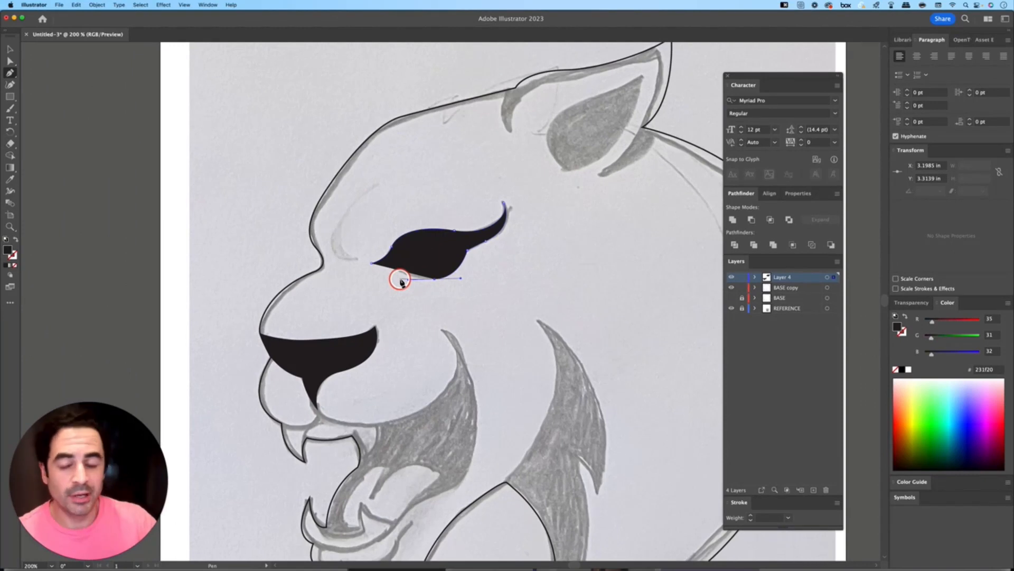
{"action": "key", "text": "shift+x"}
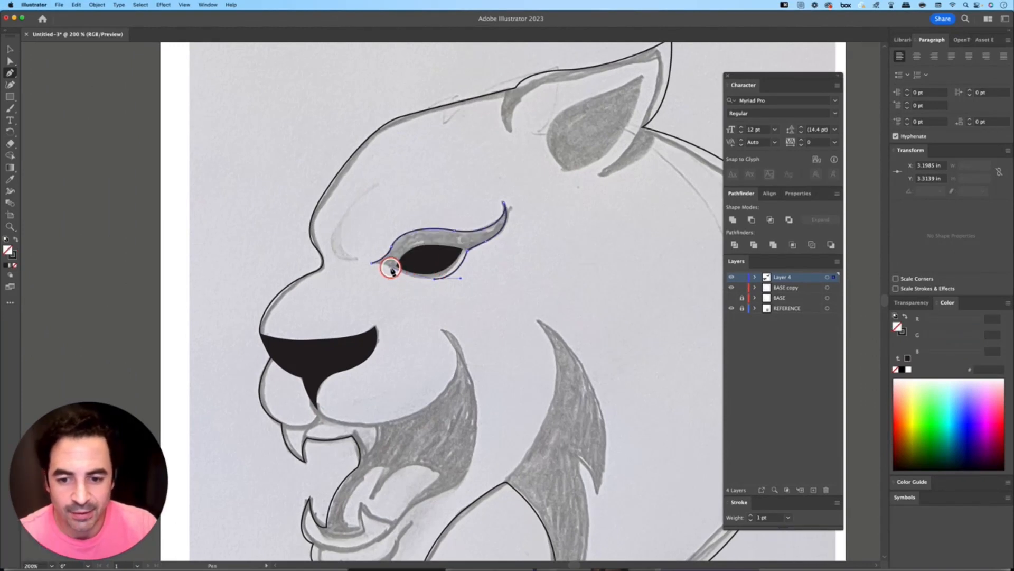
{"action": "left_click_drag", "start_coordinate": [391, 268], "coordinate": [358, 267]}
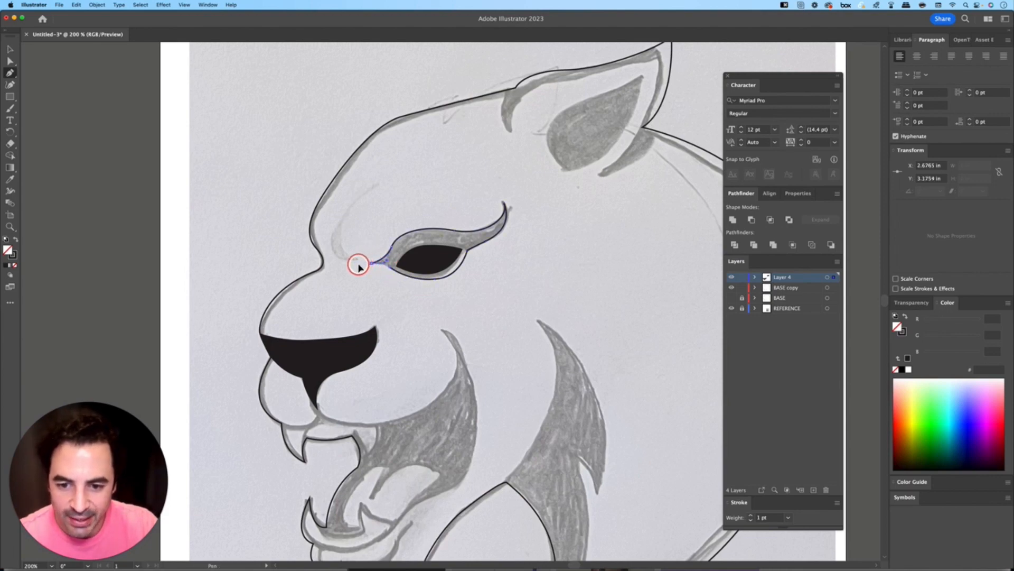
{"action": "key", "text": "cmd+shift+a"}
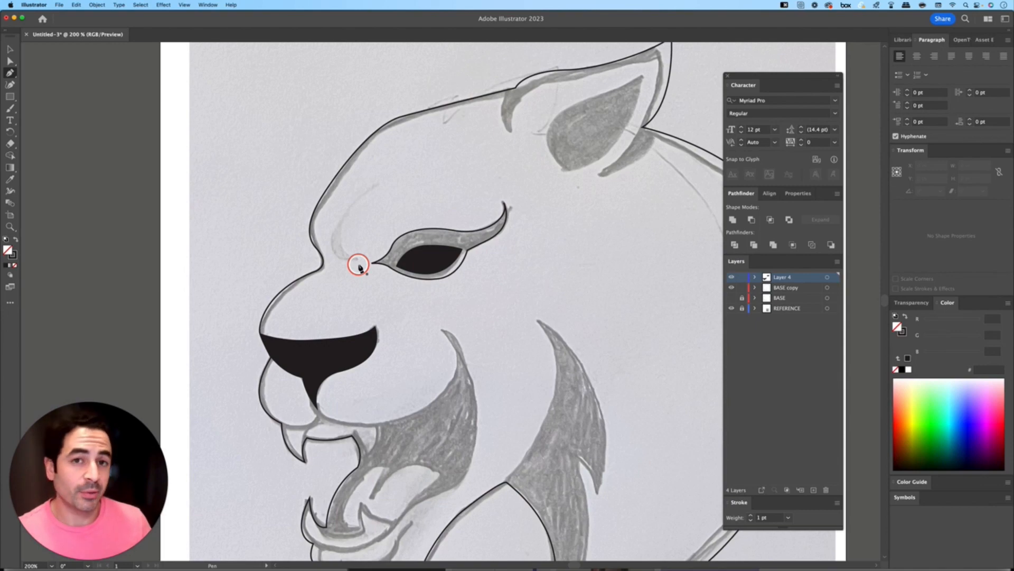
Fill the inner eye shape with white
{"action": "key", "text": "v"}
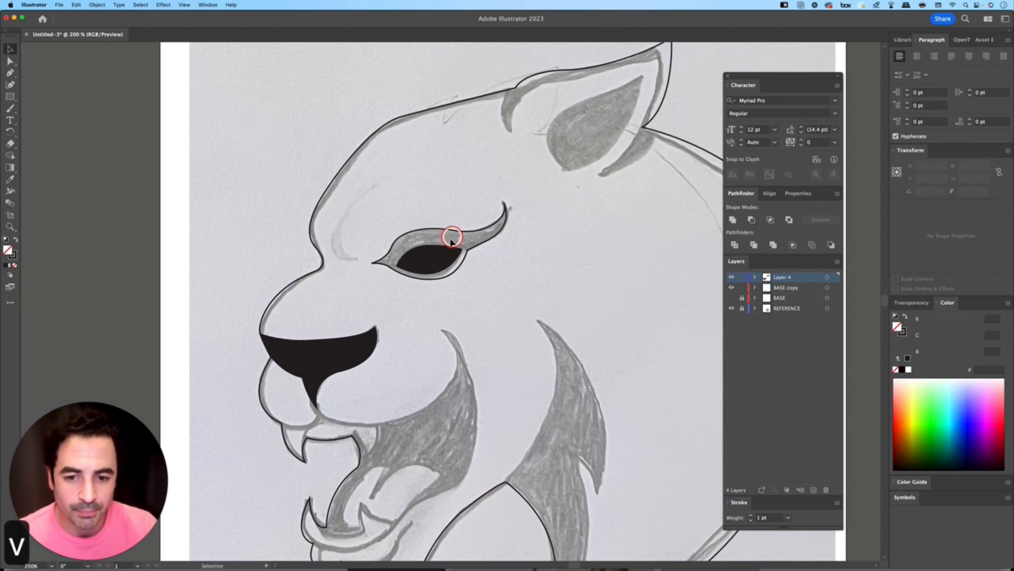
{"action": "left_click", "coordinate": [442, 252]}
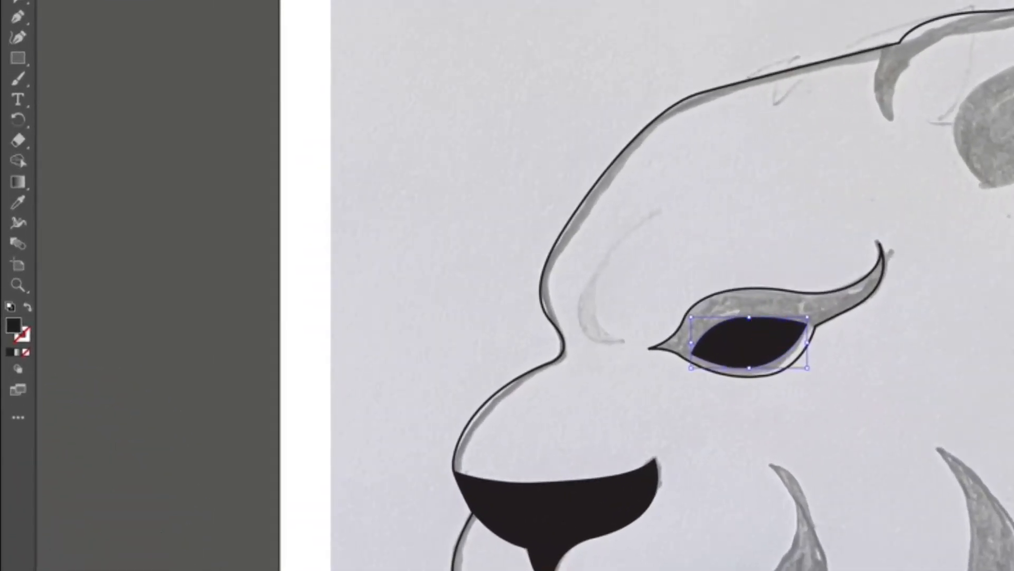
{"action": "left_click", "coordinate": [1012, 237]}
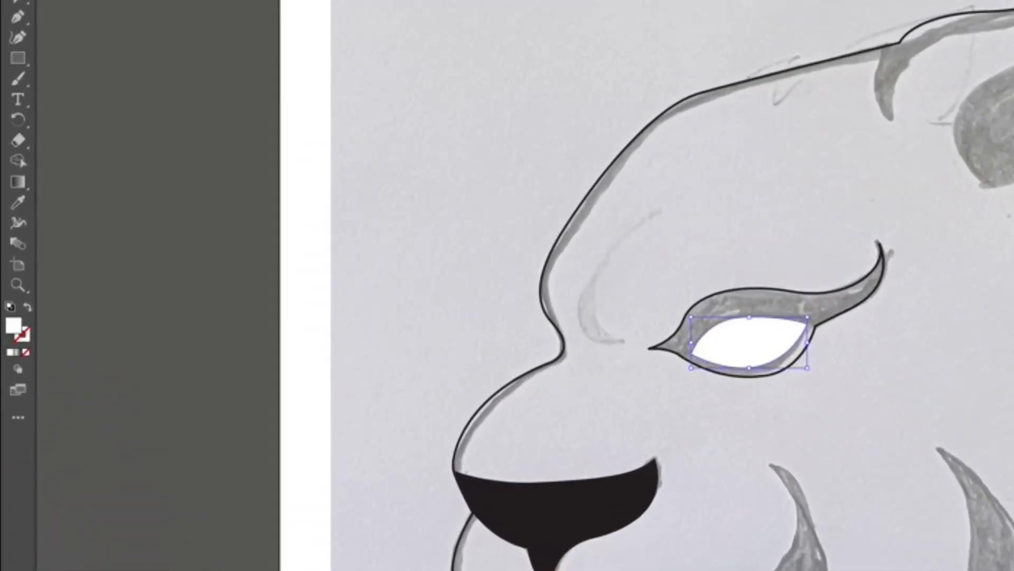
Turn the eye rim's outline into a solid black fill and send it behind the white inner eye
{"action": "left_click", "coordinate": [882, 260]}
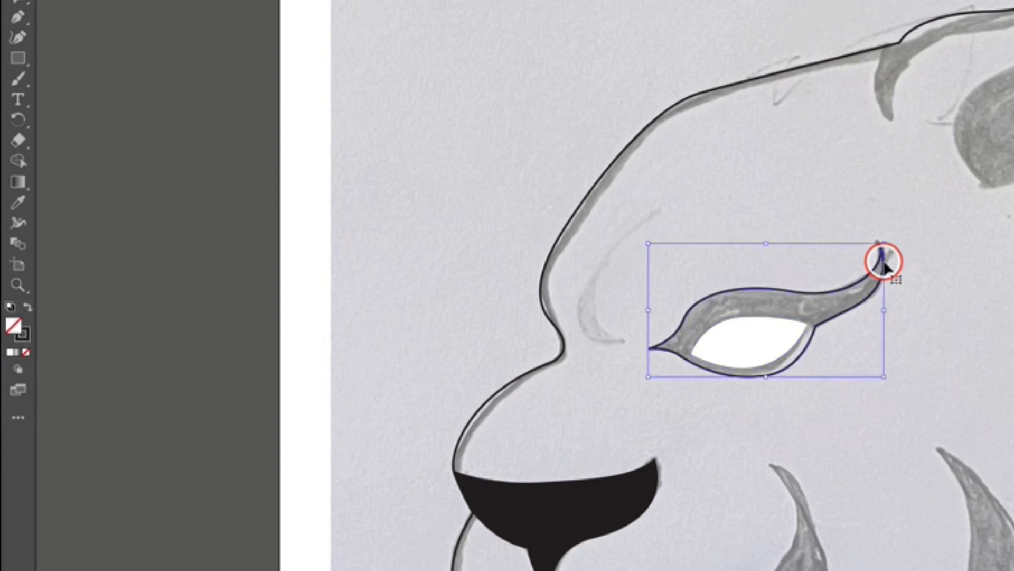
{"action": "key", "text": "shift+x"}
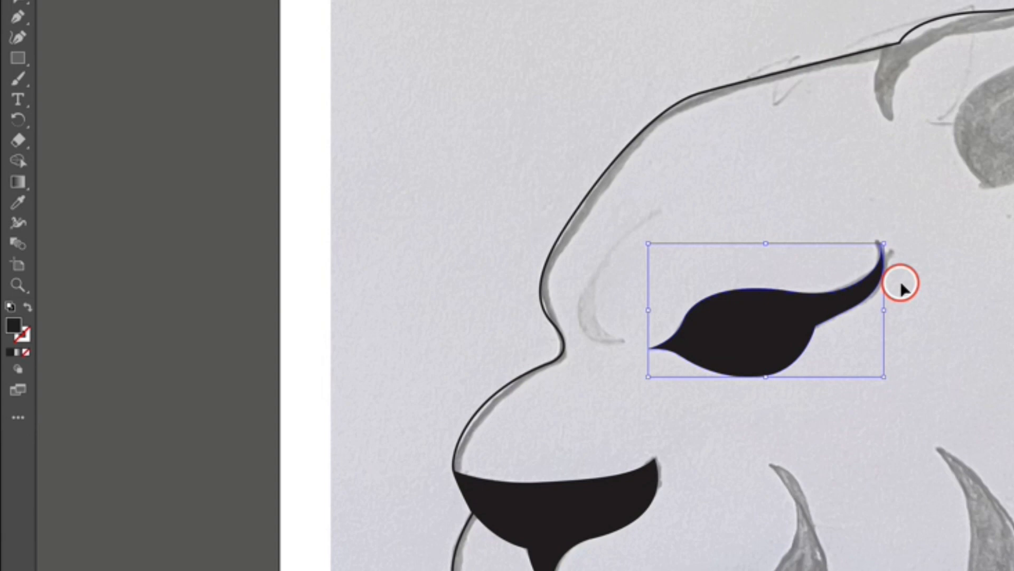
{"action": "key", "text": "ctrl+["}
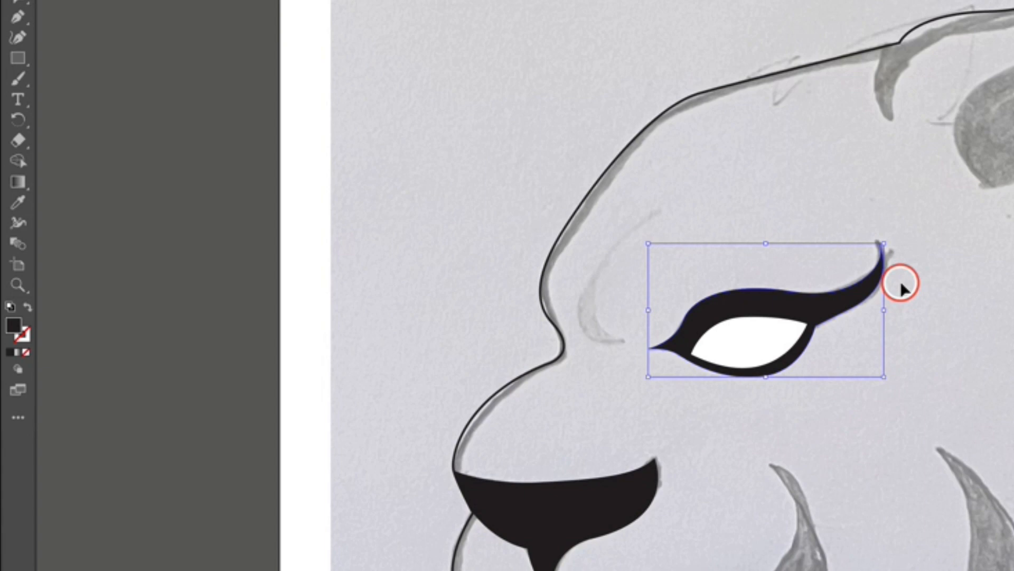
{"action": "left_click", "coordinate": [977, 293]}
{"action": "left_click", "coordinate": [774, 342]}
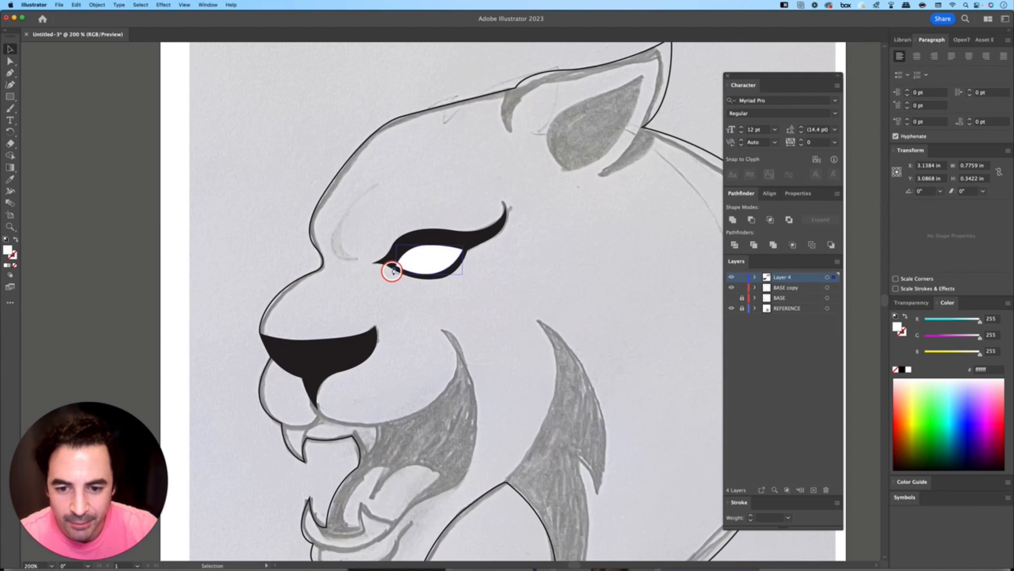
{"action": "left_click", "coordinate": [505, 271]}
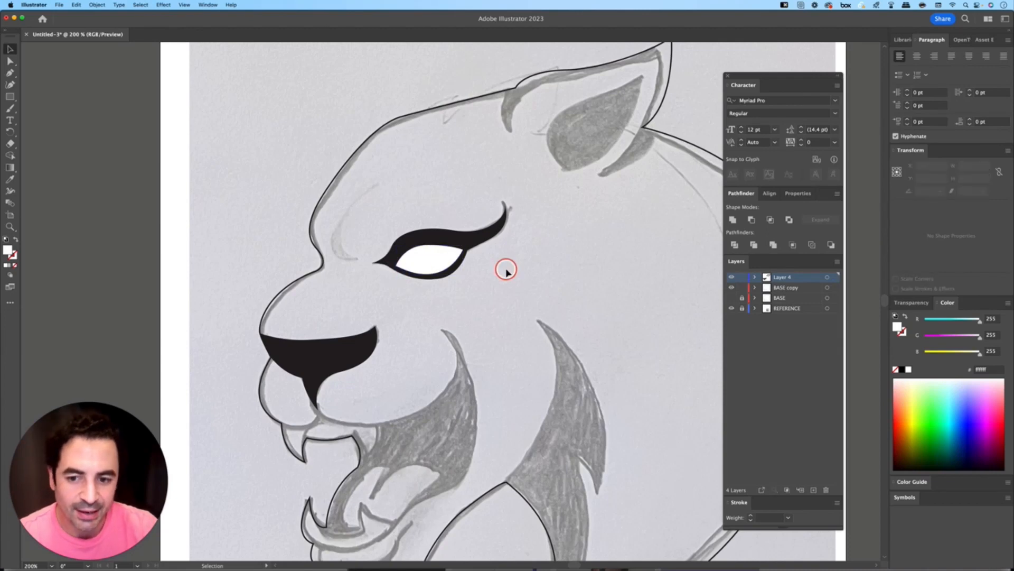
Trace the shaded inner-ear shape as a closed path with the Pen tool and fill it black
{"action": "key", "text": "cmd+minus"}
{"action": "key", "text": "p"}
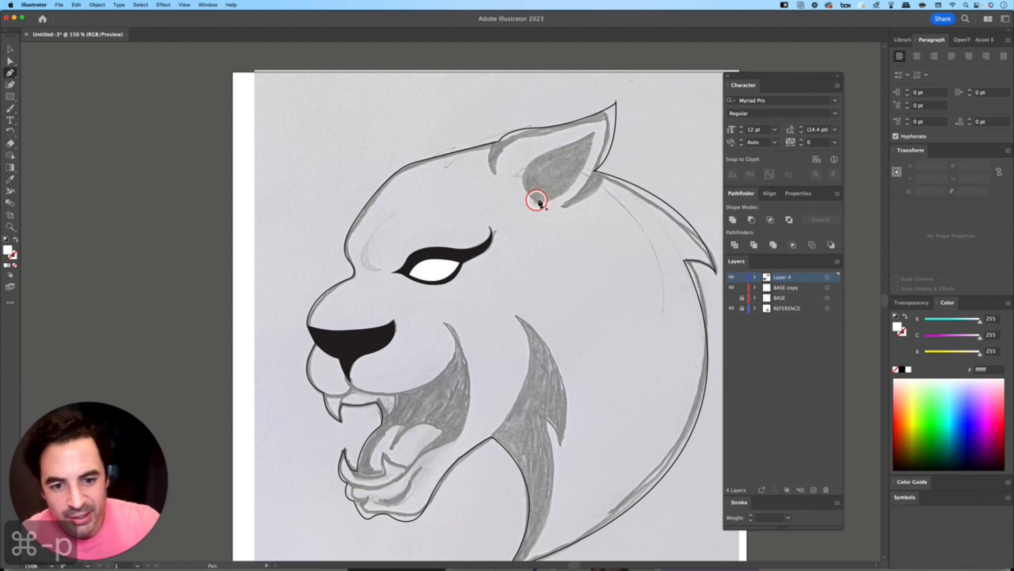
{"action": "left_click", "coordinate": [598, 129]}
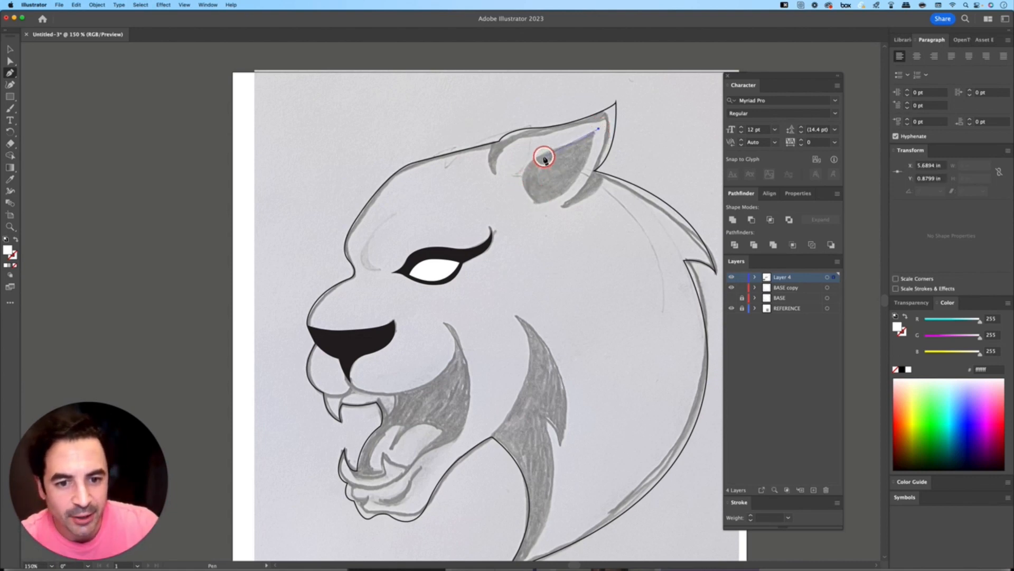
{"action": "left_click_drag", "start_coordinate": [535, 158], "coordinate": [510, 163]}
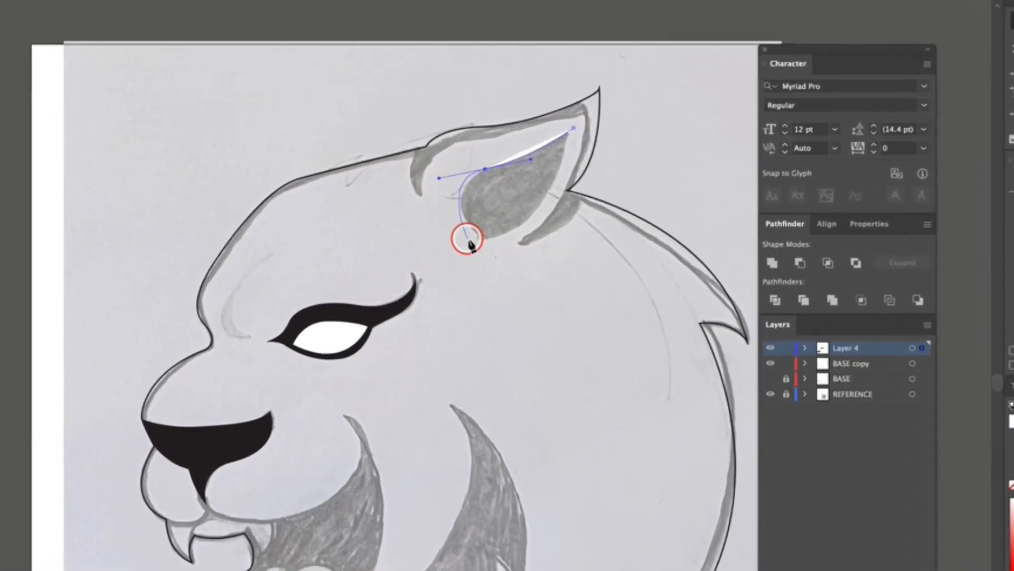
{"action": "left_click_drag", "start_coordinate": [475, 233], "coordinate": [452, 249]}
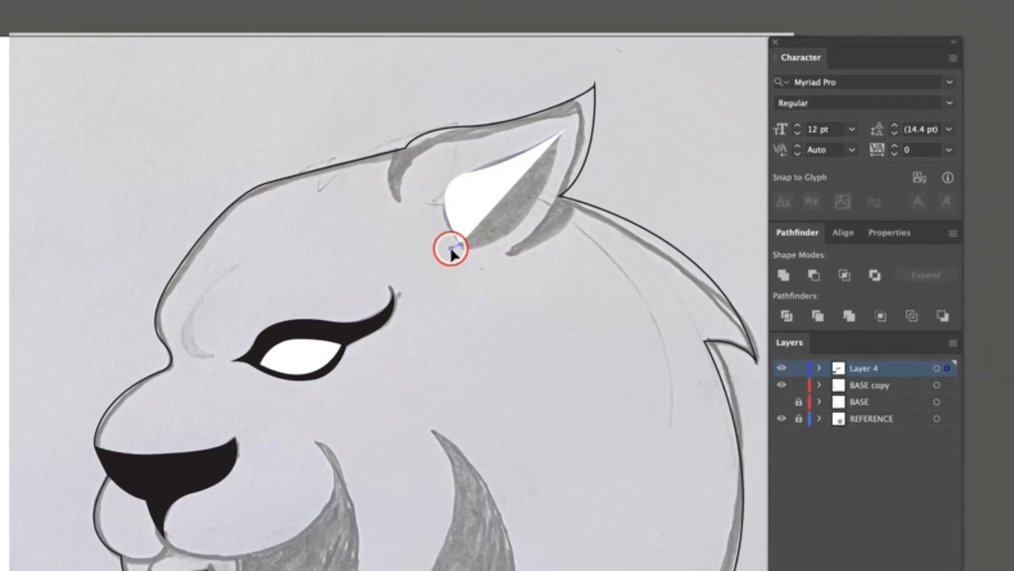
{"action": "left_click", "coordinate": [461, 247]}
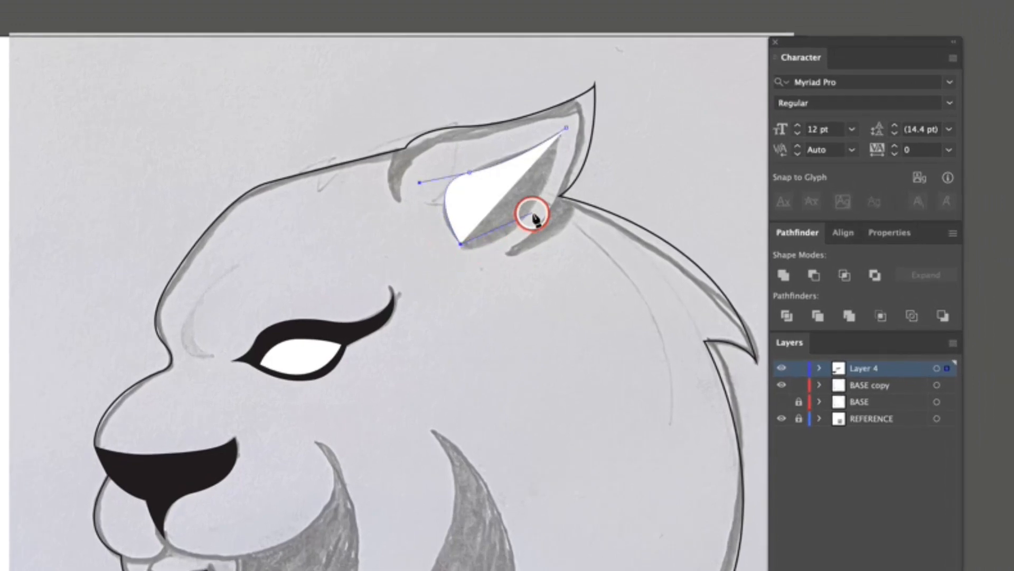
{"action": "left_click_drag", "start_coordinate": [566, 129], "coordinate": [595, 181]}
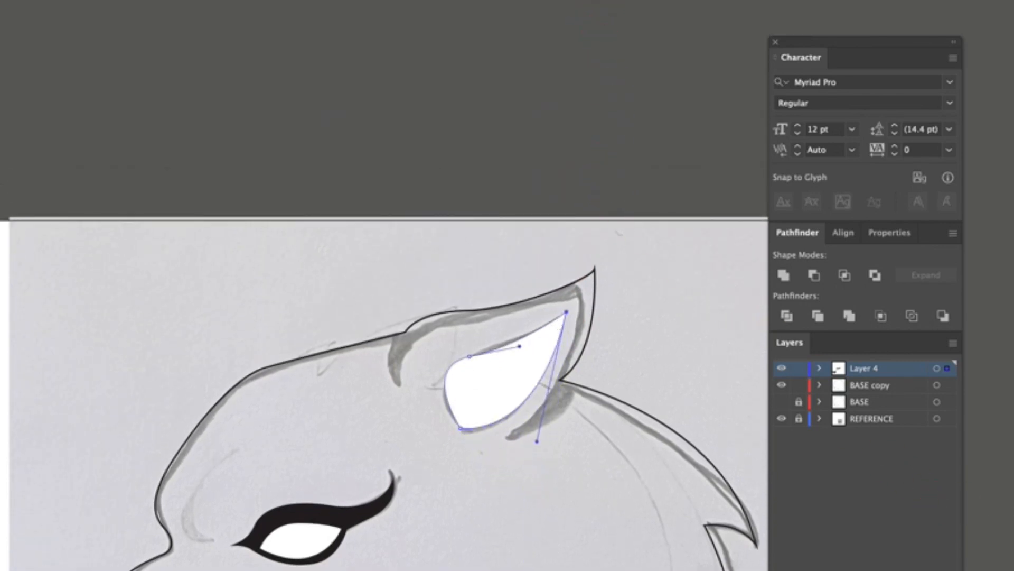
{"action": "left_click", "coordinate": [1013, 501]}
{"action": "left_click", "coordinate": [609, 256], "text": "super"}
Start the cheek stripe with the Pen tool, tracing its front curve from the upper tip to the jaw corner and breaking the handle there
{"action": "left_click_drag", "start_coordinate": [704, 464], "coordinate": [591, 255]}
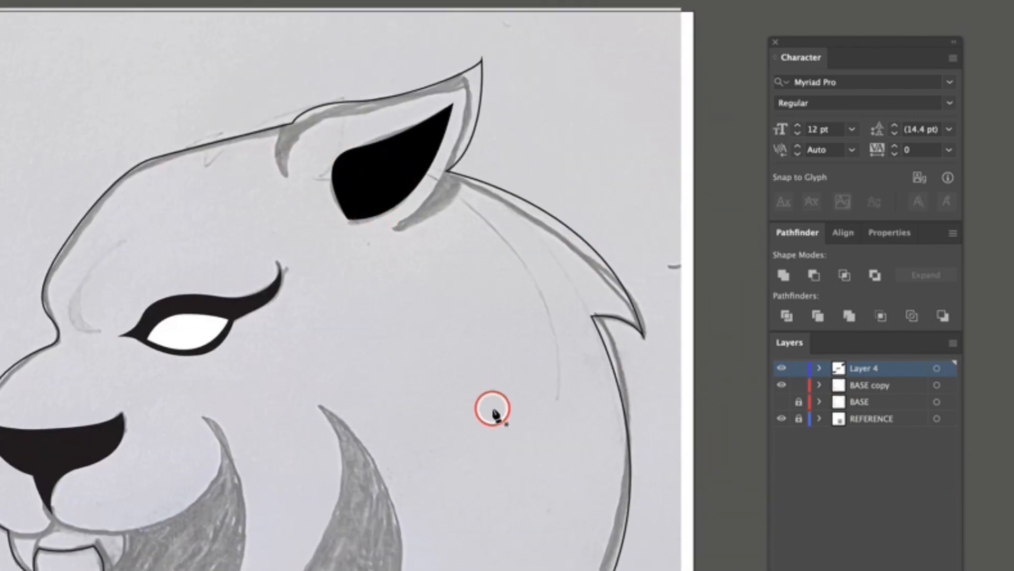
{"action": "left_click_drag", "start_coordinate": [140, 569], "coordinate": [260, 376]}
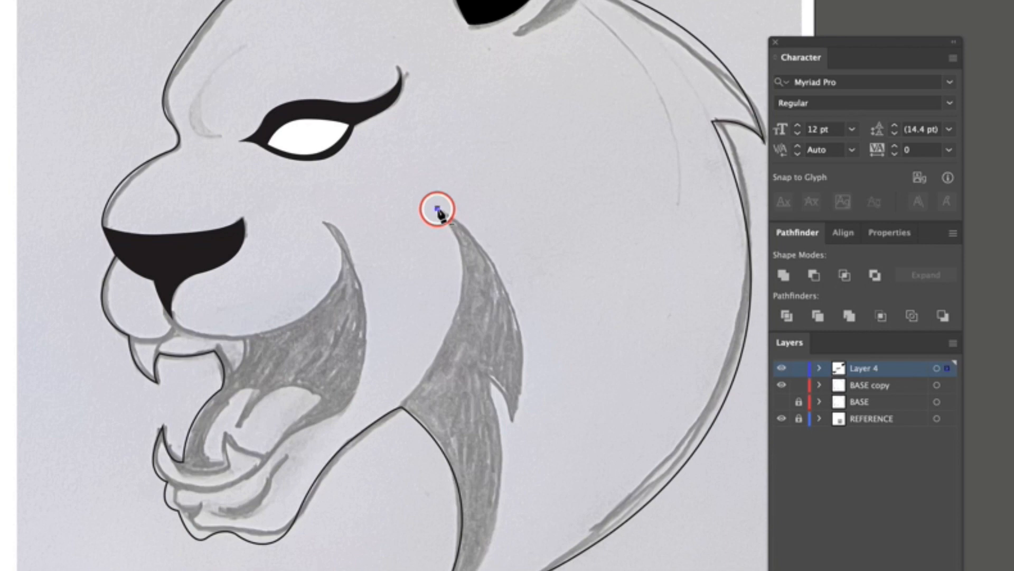
{"action": "left_click_drag", "start_coordinate": [402, 409], "coordinate": [285, 539]}
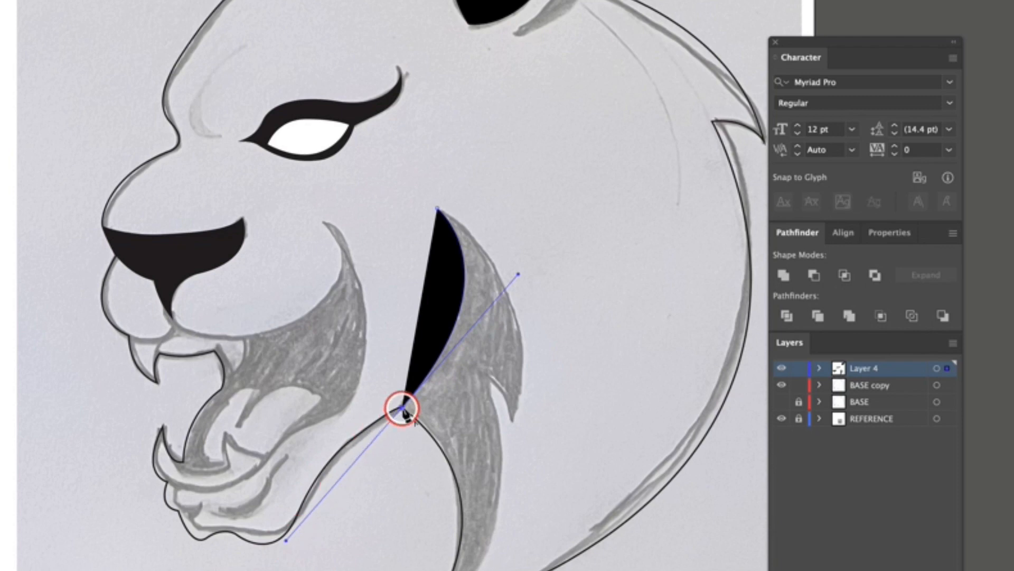
{"action": "left_click_drag", "start_coordinate": [403, 409], "coordinate": [418, 570]}
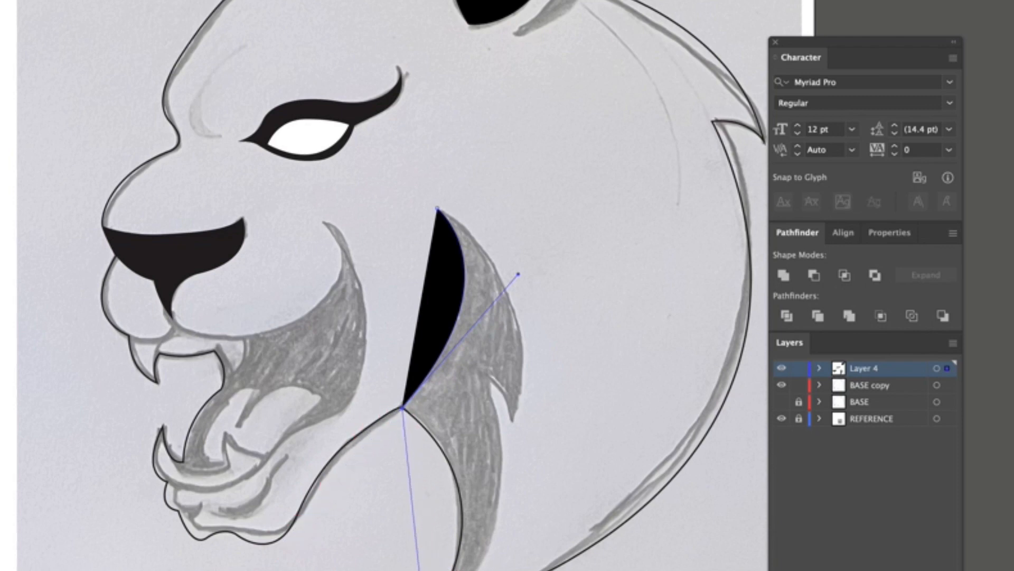
{"action": "left_click_drag", "start_coordinate": [418, 570], "coordinate": [507, 434]}
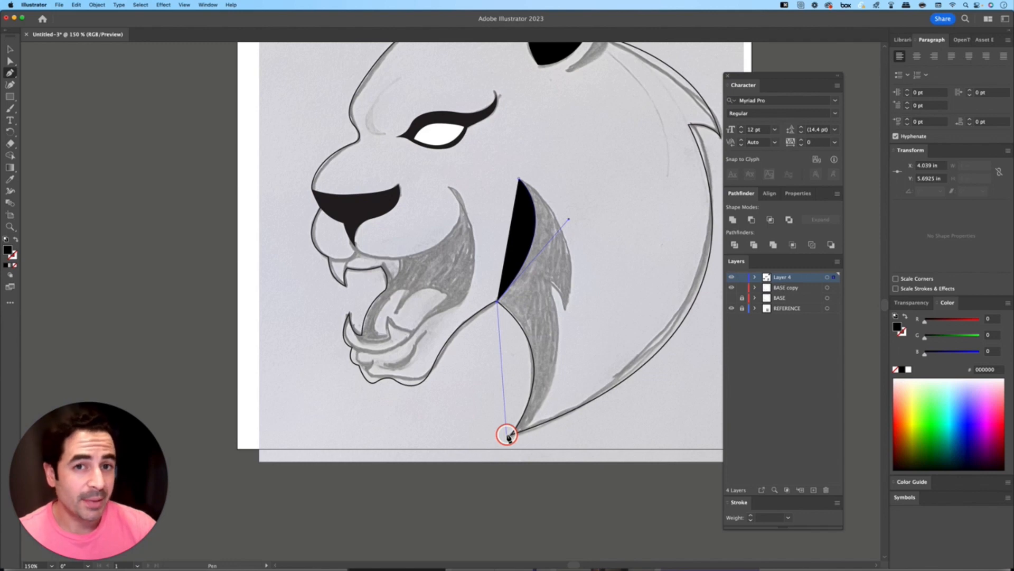
Continue the stripe path with rough straight segments outside the neck outline, overshooting its lower tip
{"action": "scroll", "coordinate": [487, 441], "scroll_direction": "up", "scroll_amount": 1}
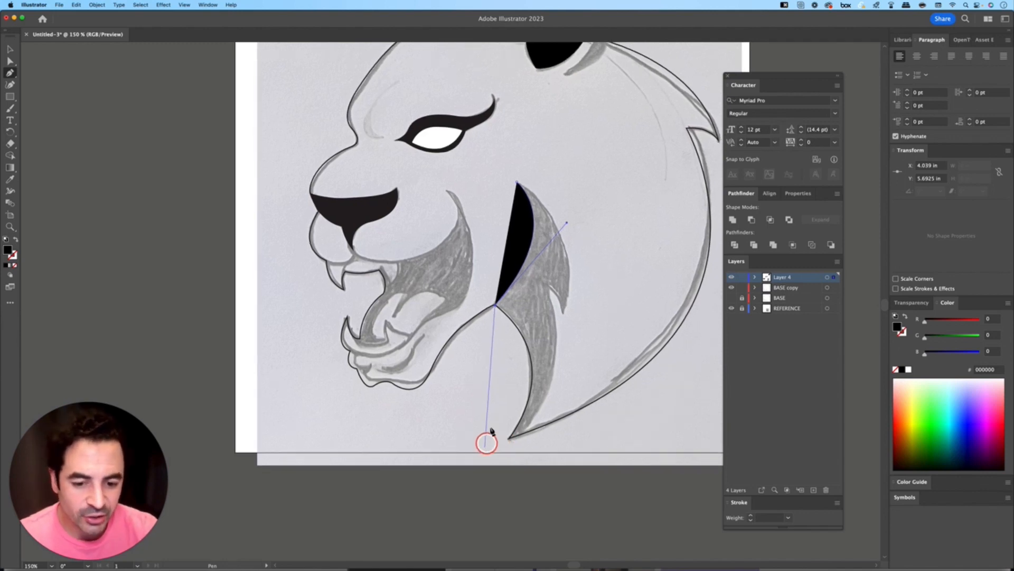
{"action": "scroll", "coordinate": [497, 391], "scroll_direction": "left", "scroll_amount": 1}
{"action": "left_click", "coordinate": [519, 348]}
{"action": "left_click", "coordinate": [501, 405]}
{"action": "left_click", "coordinate": [480, 430]}
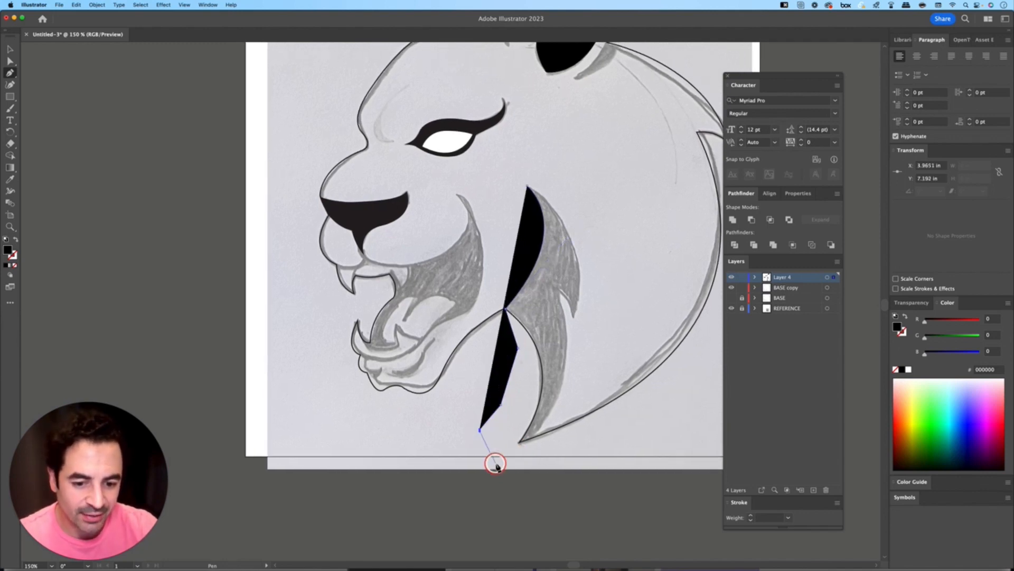
{"action": "left_click", "coordinate": [505, 465]}
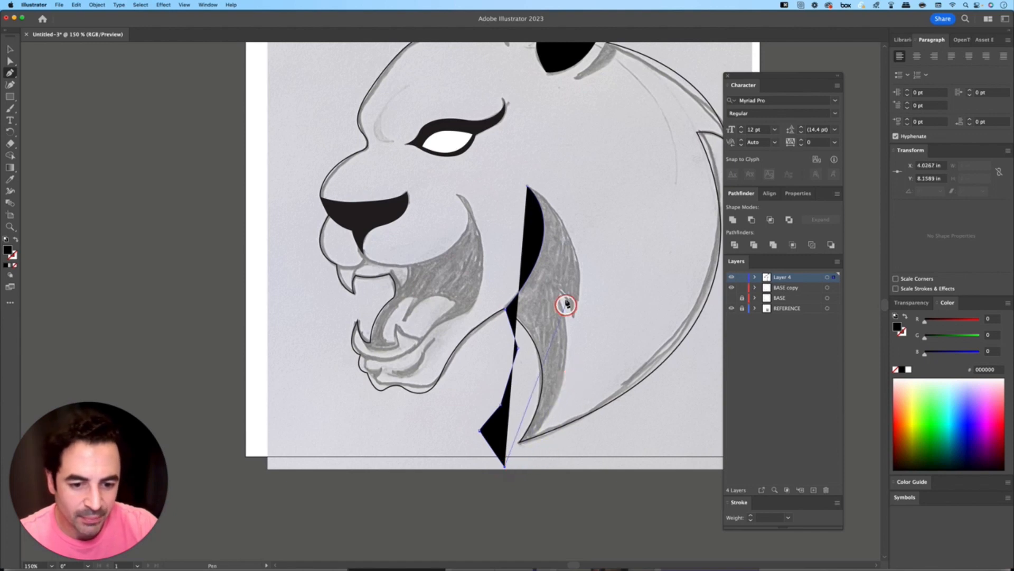
Trace the stripe's back edge up through the notch and its pointed tuft, and close the path at the upper tip
{"action": "left_click_drag", "start_coordinate": [561, 298], "coordinate": [523, 182]}
{"action": "left_click", "coordinate": [524, 183]}
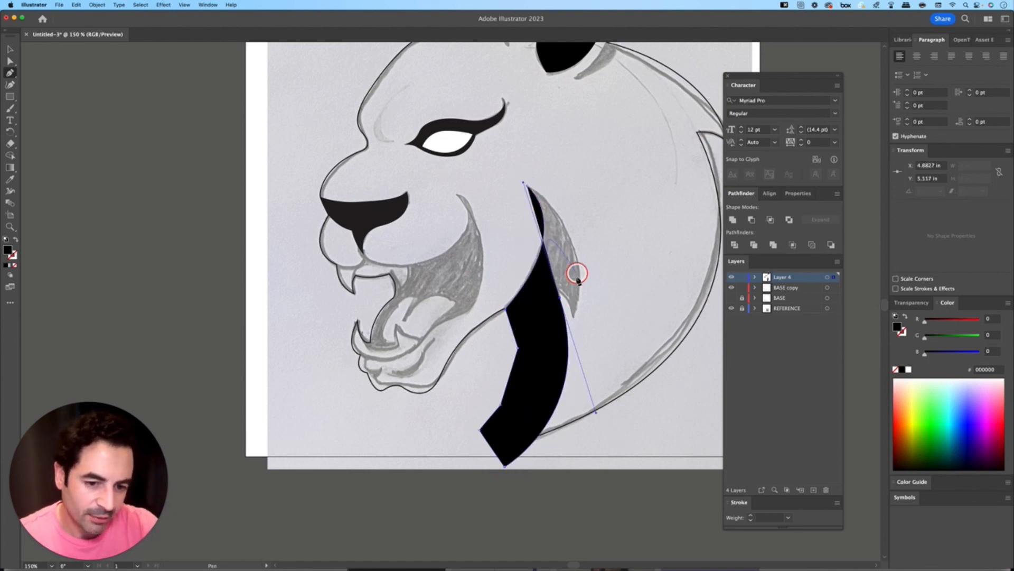
{"action": "left_click", "coordinate": [560, 297]}
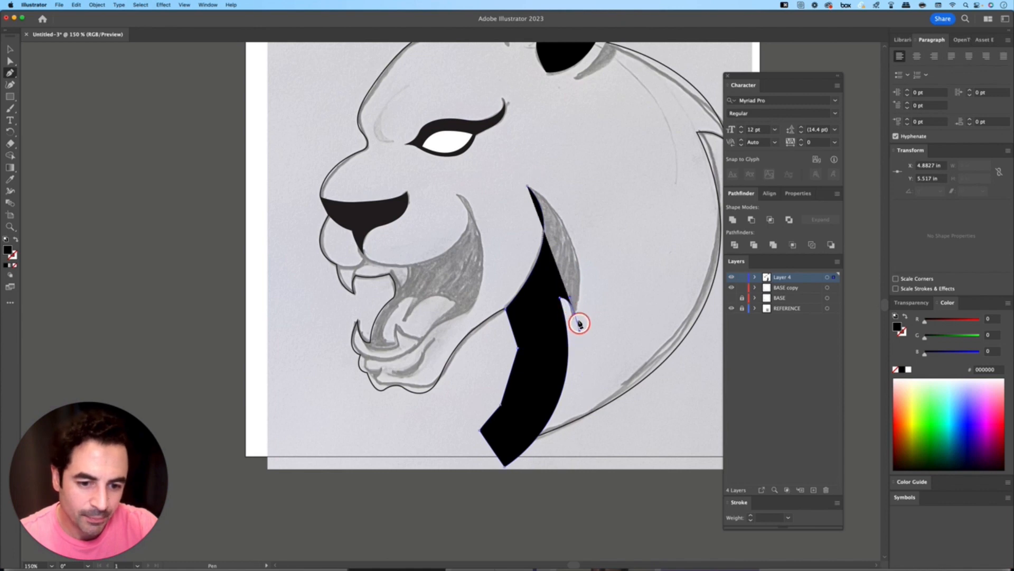
{"action": "left_click", "coordinate": [575, 314]}
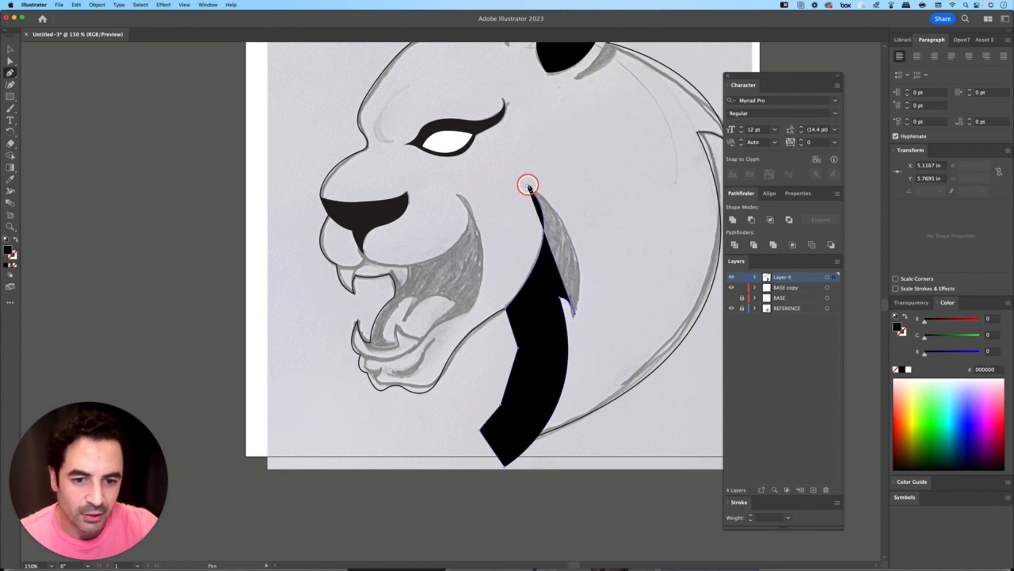
{"action": "left_click_drag", "start_coordinate": [528, 185], "coordinate": [445, 139]}
View the cheek stripe as an unfilled outline over the sketch and restore its solid black fill
{"action": "key", "text": "shift+super+a"}
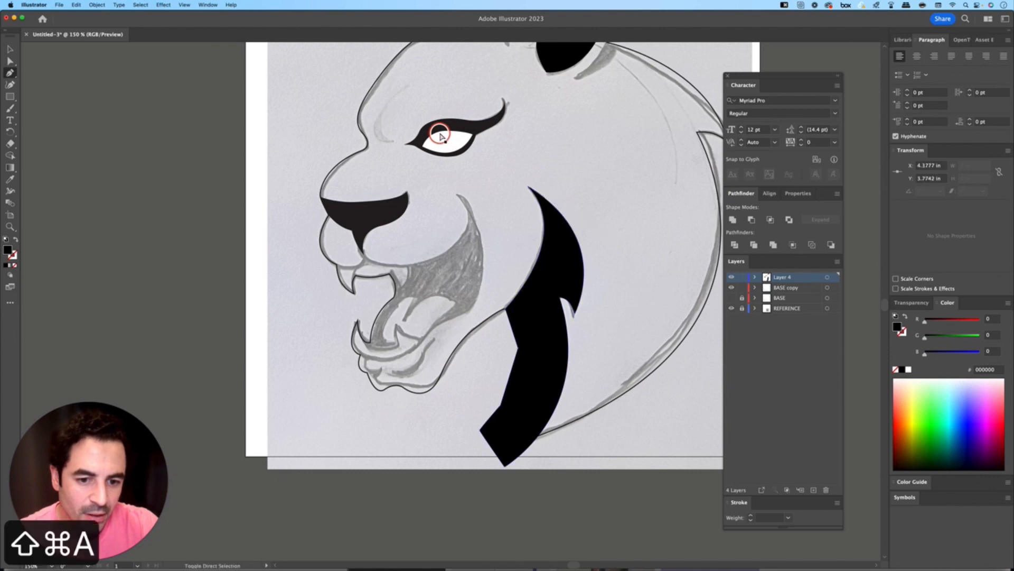
{"action": "key", "text": "v"}
{"action": "left_click", "coordinate": [580, 256]}
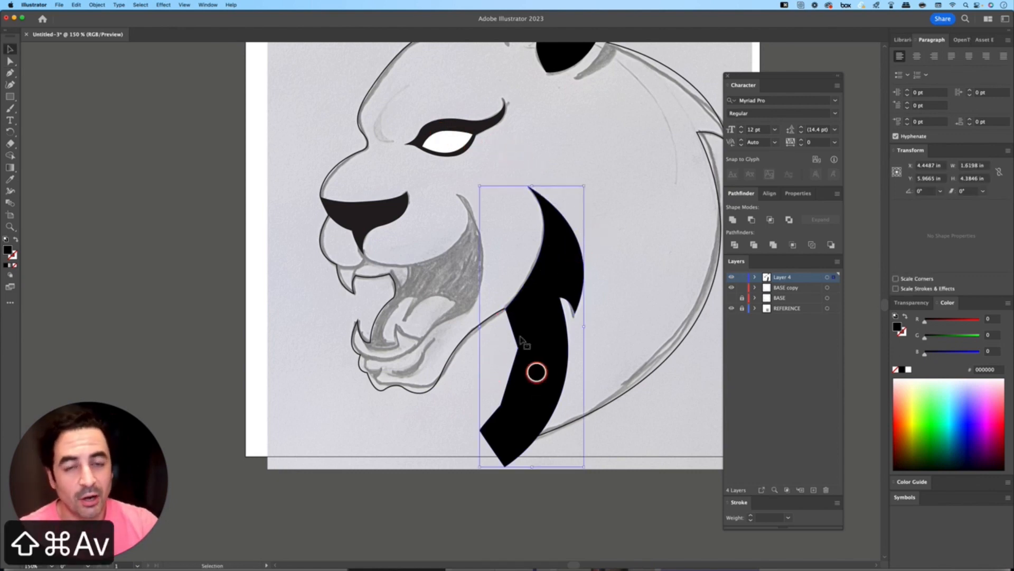
{"action": "key", "text": "shift+x"}
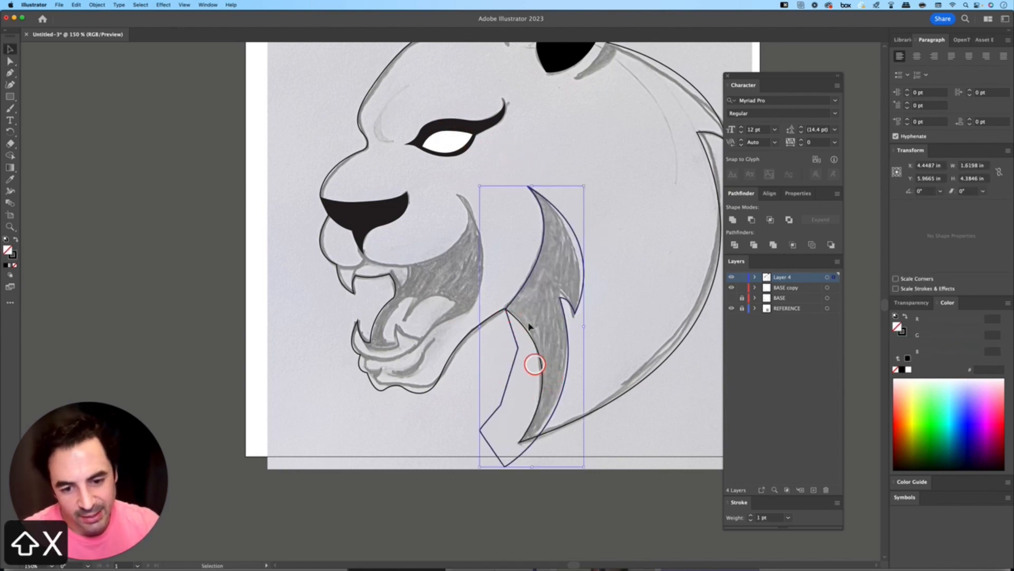
{"action": "key", "text": "shift+x"}
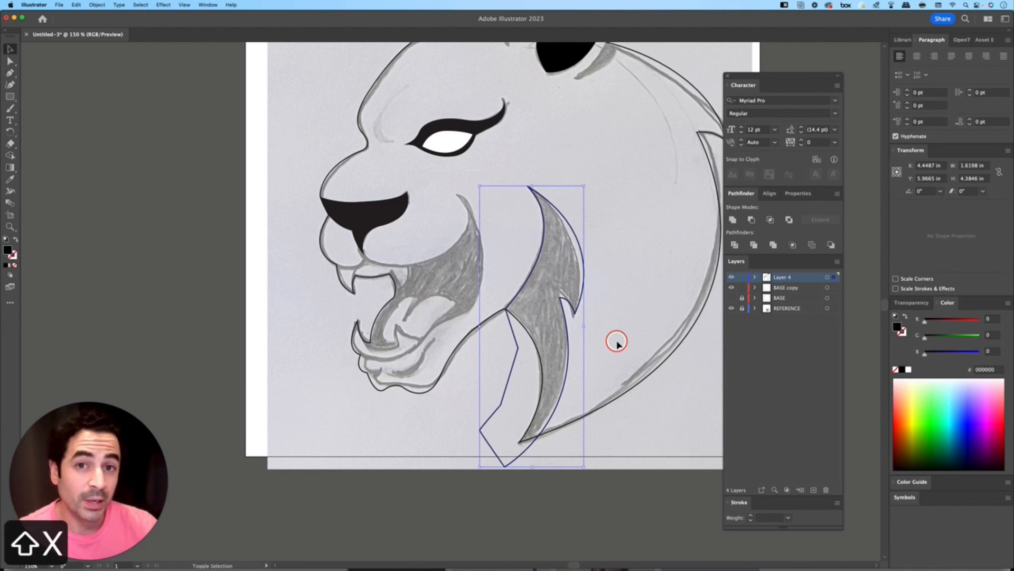
{"action": "key", "text": "shift+super+a"}
Copy the head silhouette from the BASE copy layer, paste it in front in place, and swap its stroke to a solid fill
{"action": "left_click", "coordinate": [785, 287]}
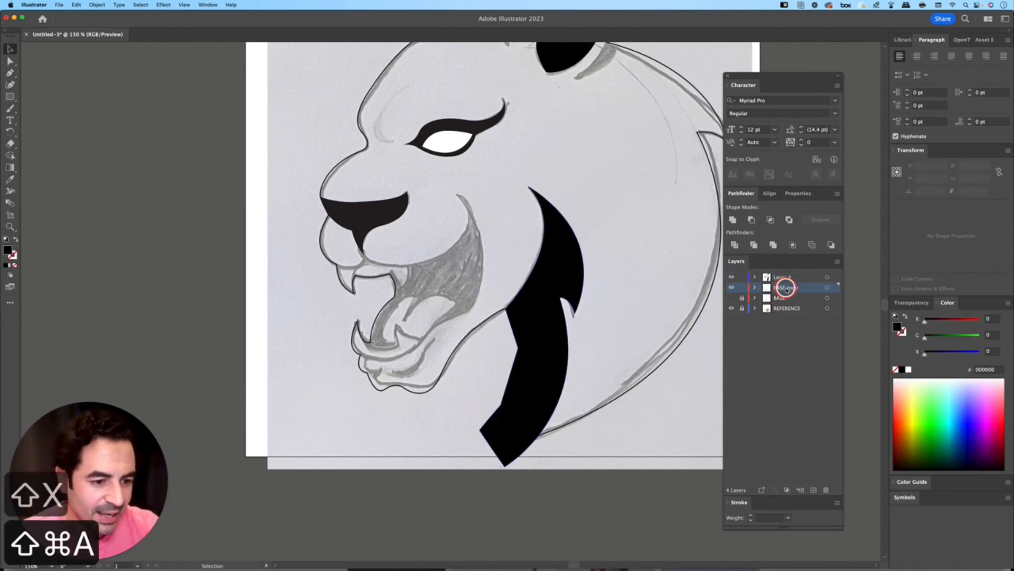
{"action": "left_click", "coordinate": [739, 290]}
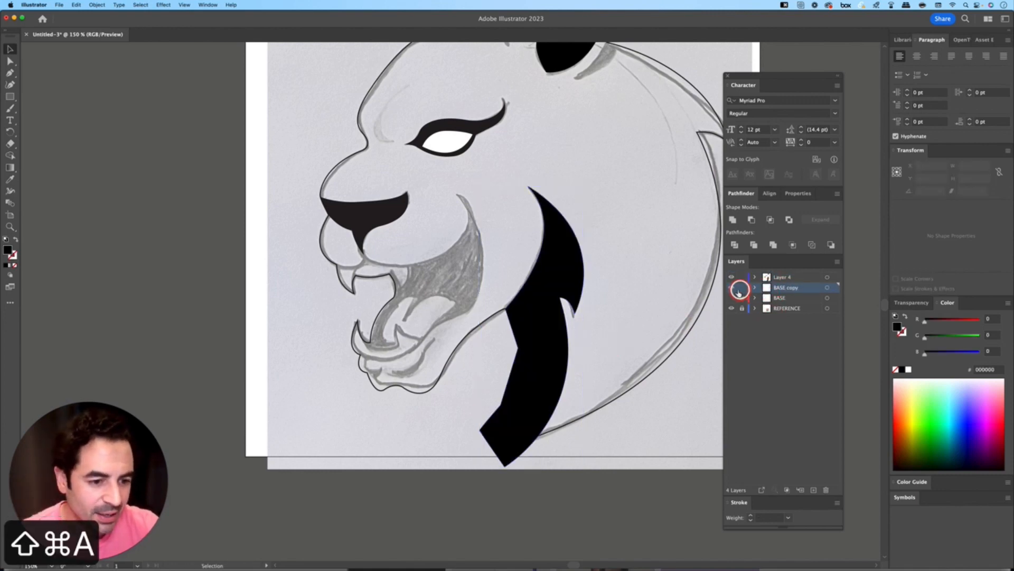
{"action": "left_click", "coordinate": [697, 320]}
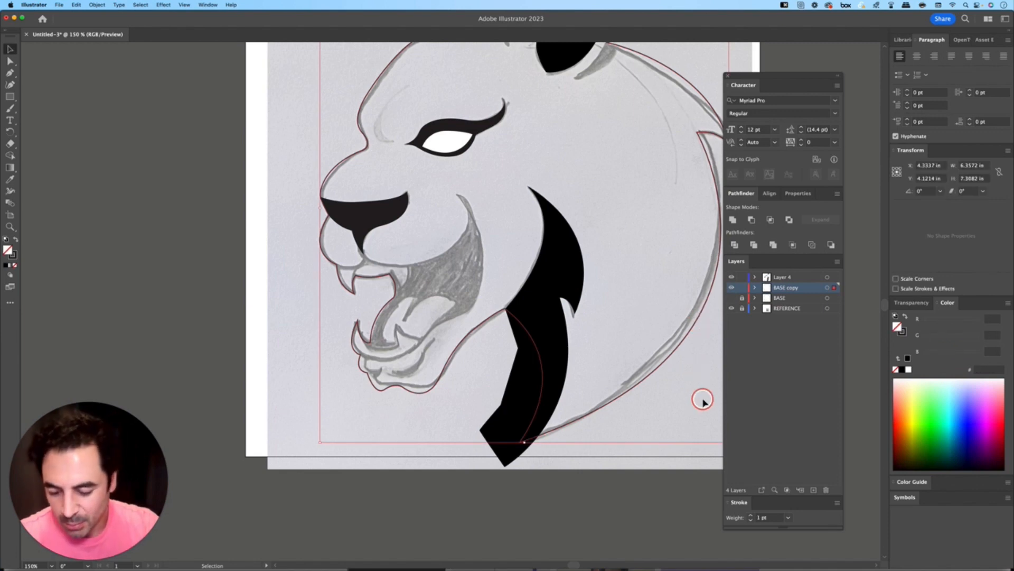
{"action": "key", "text": "super+c"}
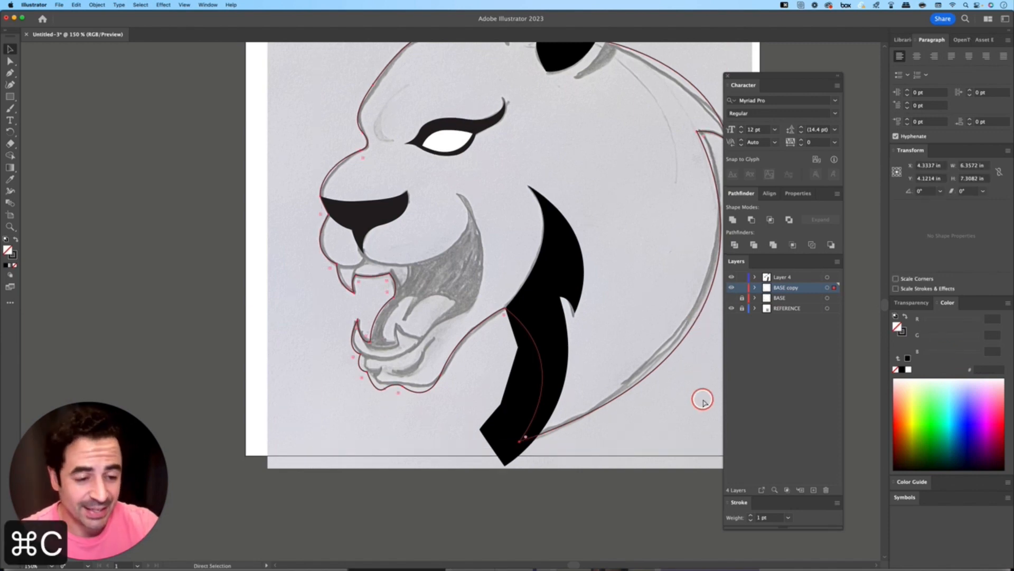
{"action": "left_click", "coordinate": [742, 278]}
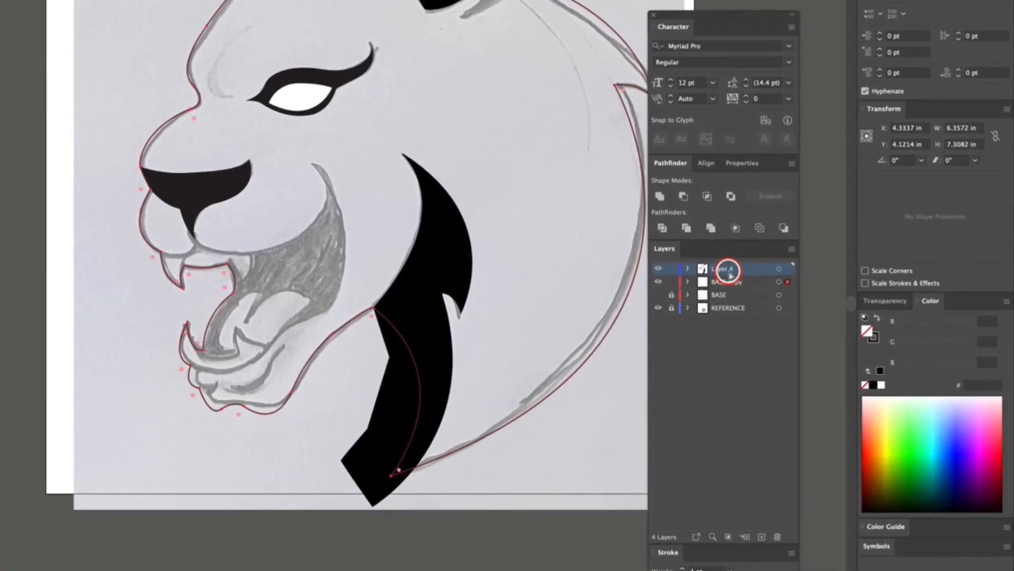
{"action": "key", "text": "super+f"}
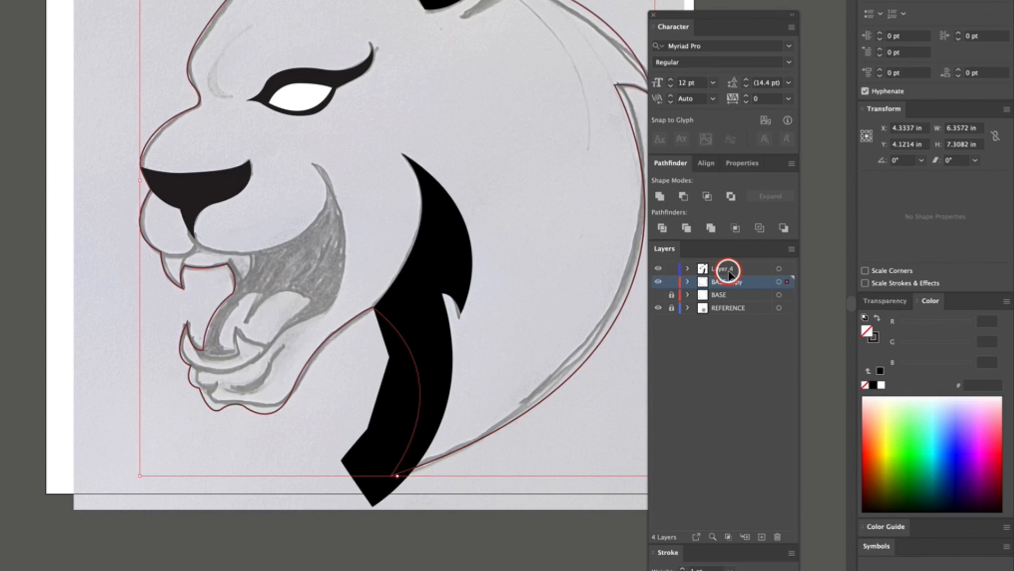
{"action": "key", "text": "shift+x"}
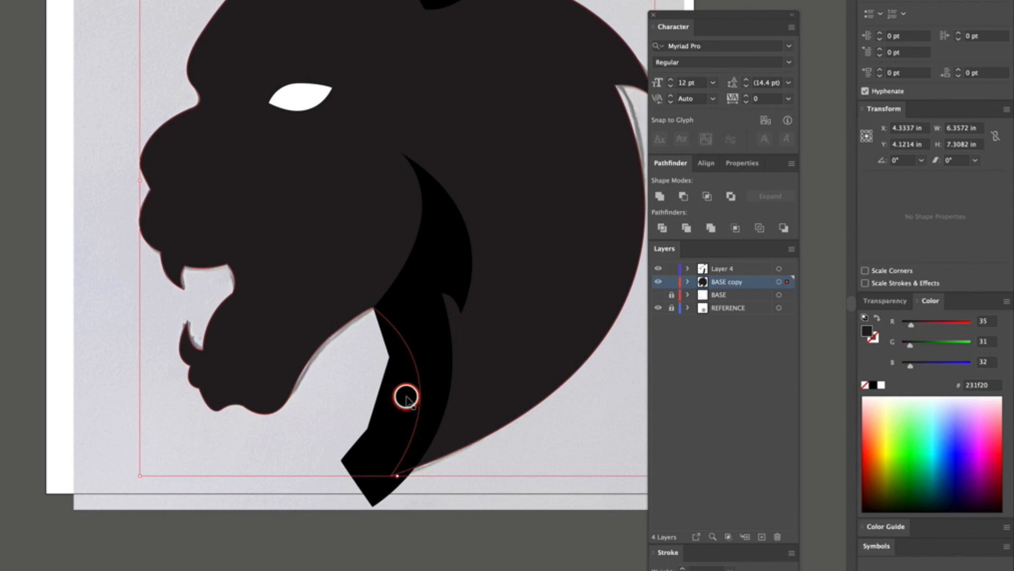
Select the cheek stripe together with the filled silhouette and split them with the Pathfinder Divide operation
{"action": "left_click", "coordinate": [398, 410]}
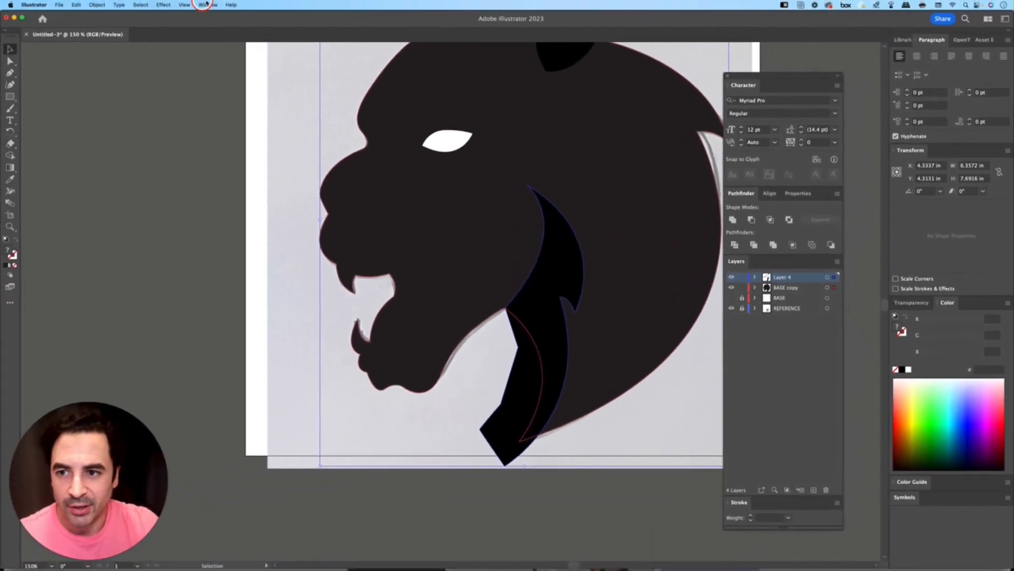
{"action": "left_click", "coordinate": [207, 5]}
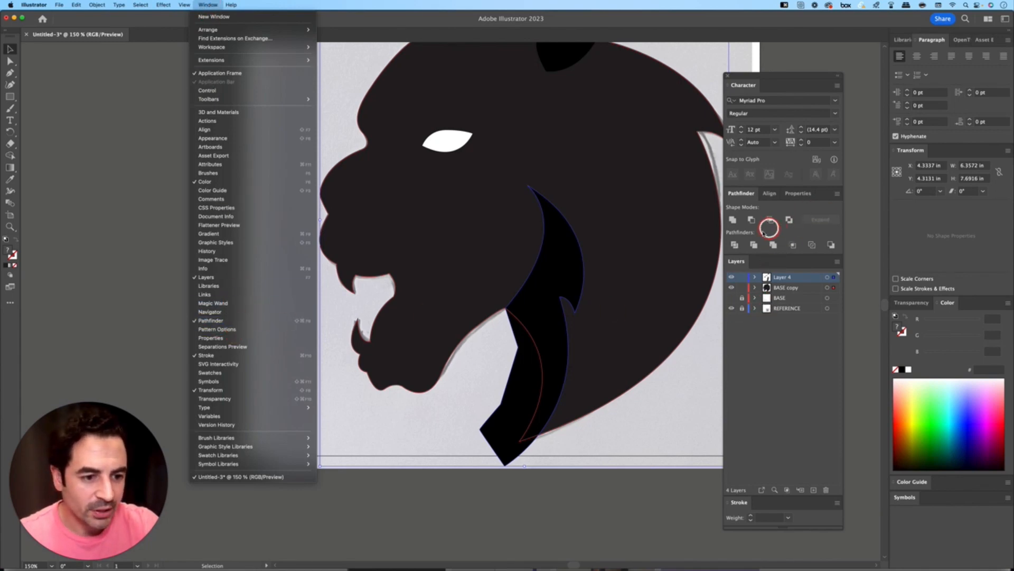
{"action": "left_click", "coordinate": [734, 246]}
{"action": "left_click", "coordinate": [734, 245]}
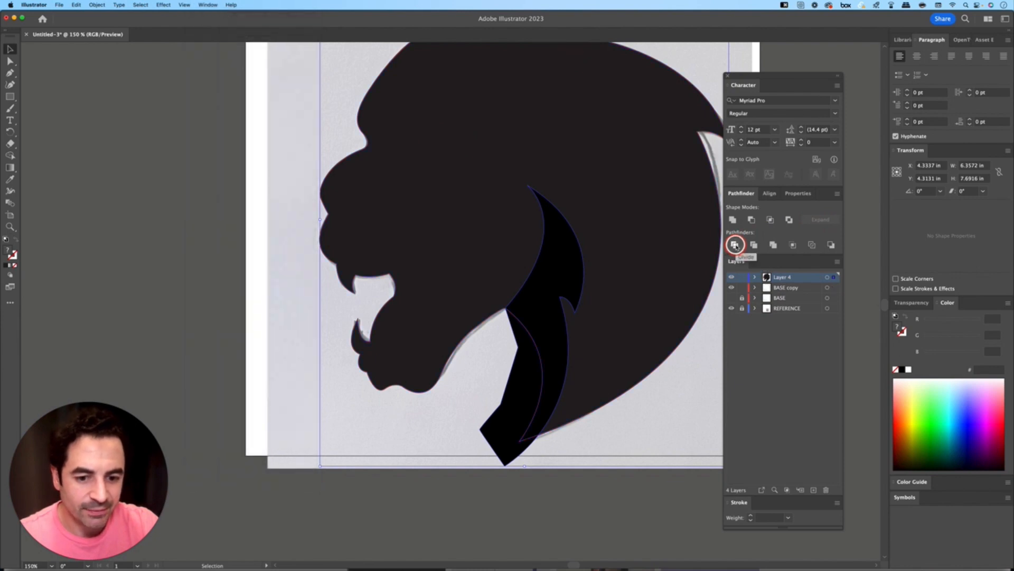
Delete the excess stripe piece outside the neck and the leftover filled silhouette, keeping only the trimmed cheek stripe
{"action": "key", "text": "shift+super+a"}
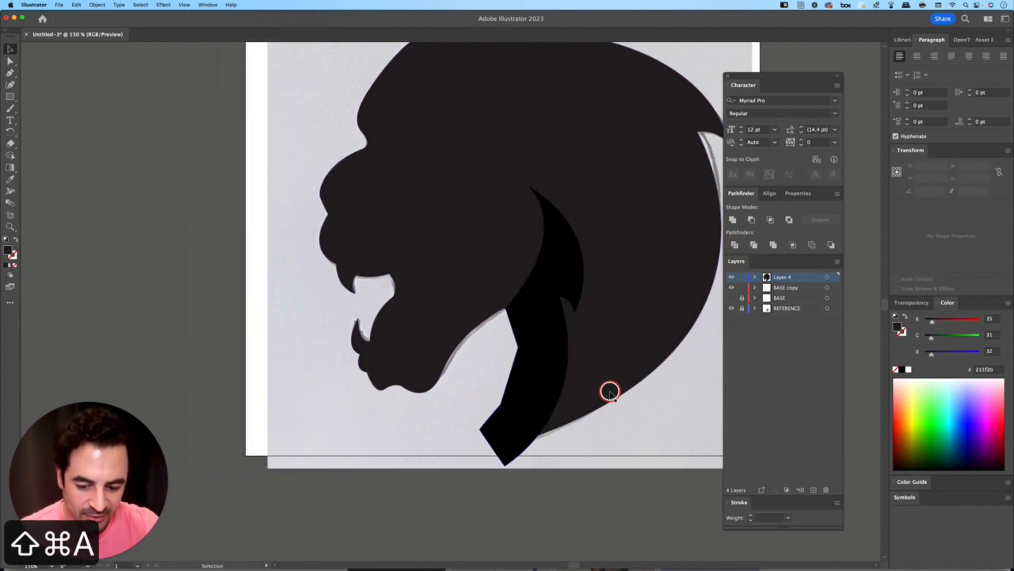
{"action": "key", "text": "a"}
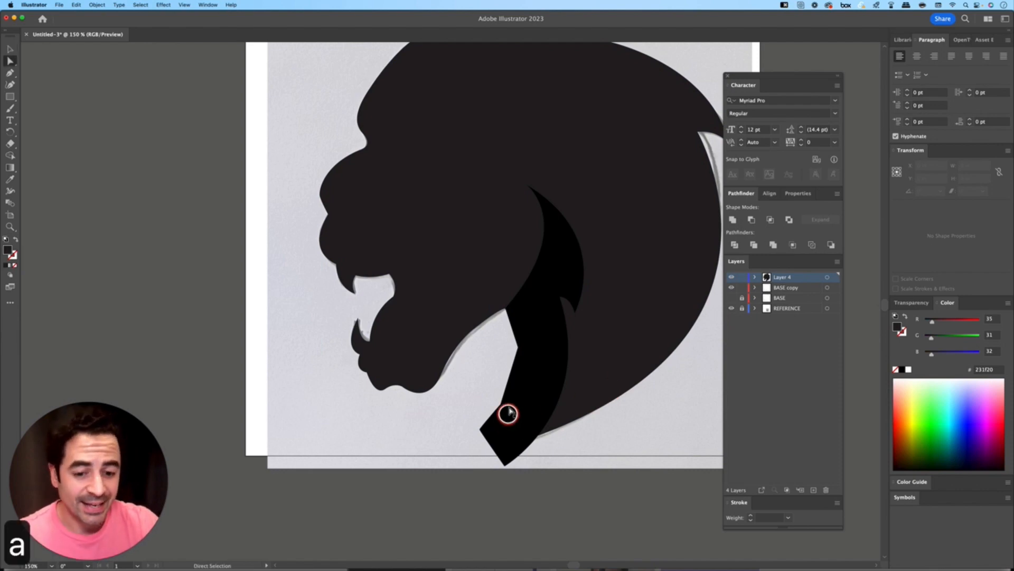
{"action": "left_click", "coordinate": [508, 415]}
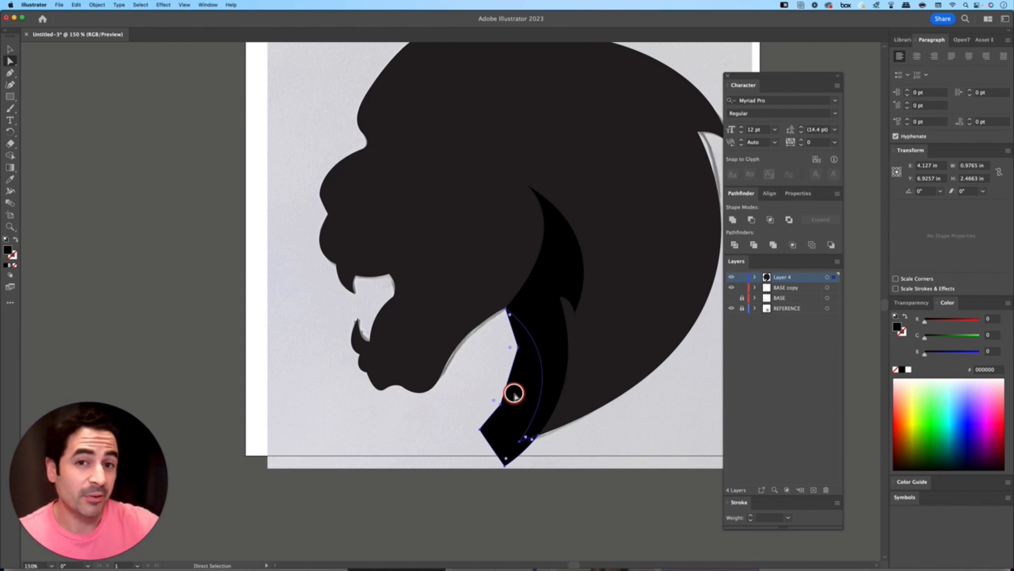
{"action": "key", "text": "BackSpace"}
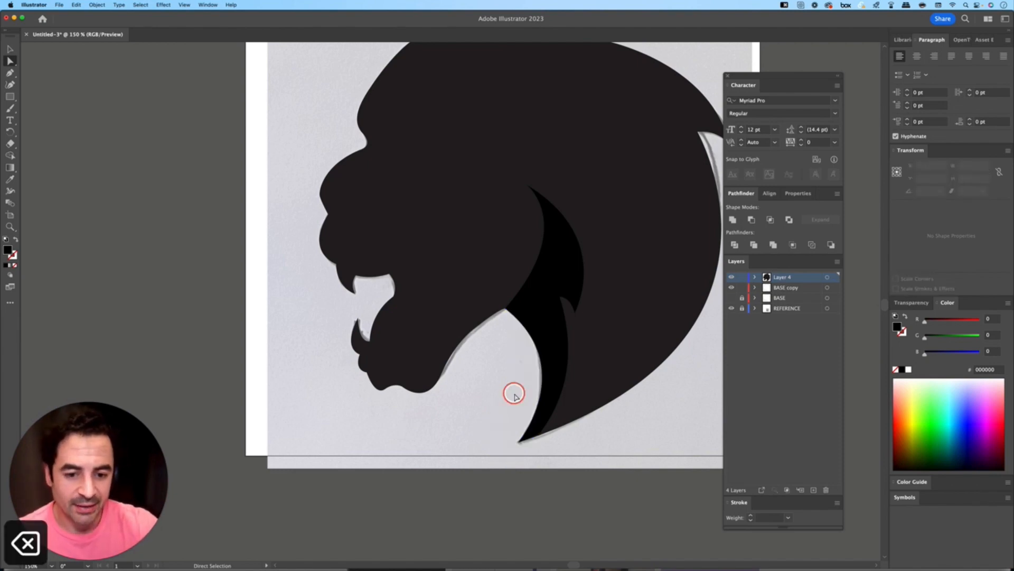
{"action": "left_click", "coordinate": [655, 317]}
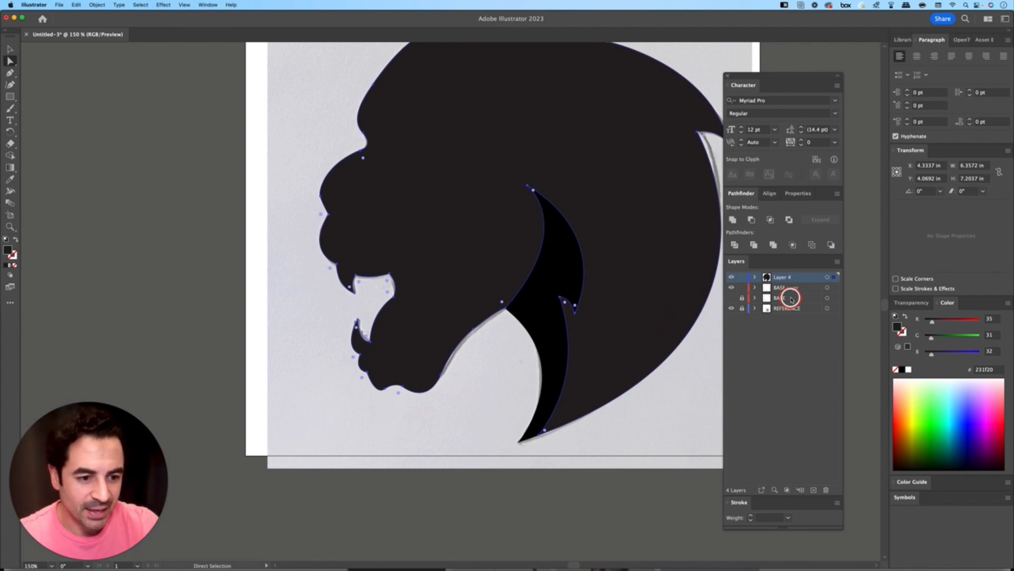
{"action": "key", "text": "BackSpace"}
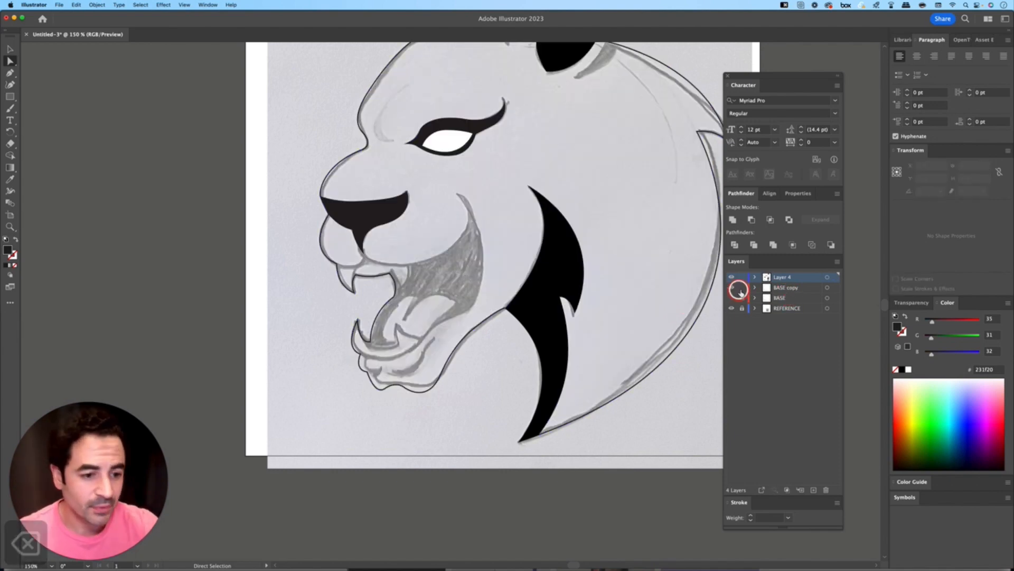
Toggle the BASE copy layer's visibility to compare the trimmed stripe with the sketch, leave it visible, and activate the Pen tool
{"action": "left_click", "coordinate": [779, 287]}
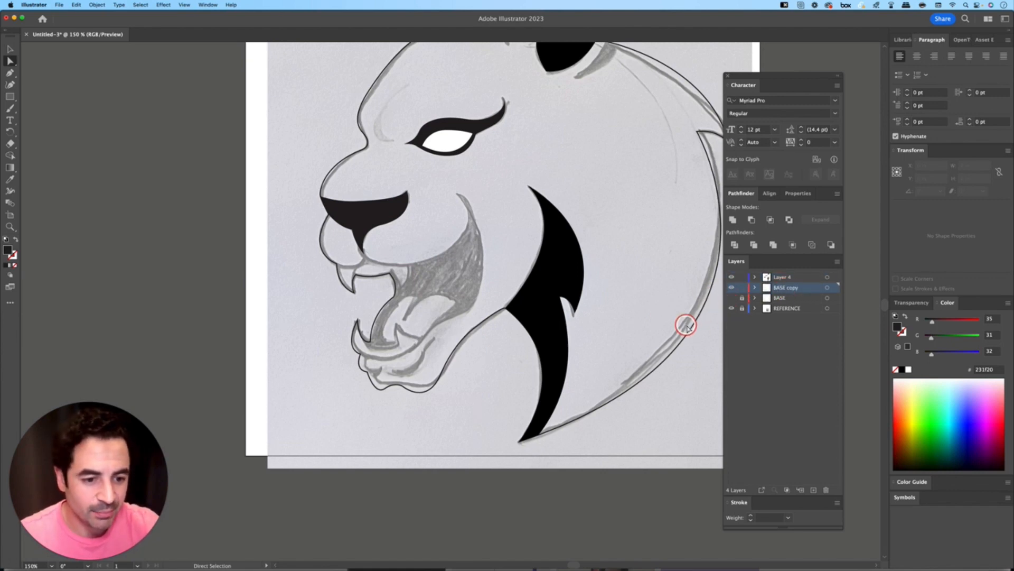
{"action": "left_click", "coordinate": [733, 289]}
{"action": "left_click", "coordinate": [732, 288]}
{"action": "left_click", "coordinate": [733, 289]}
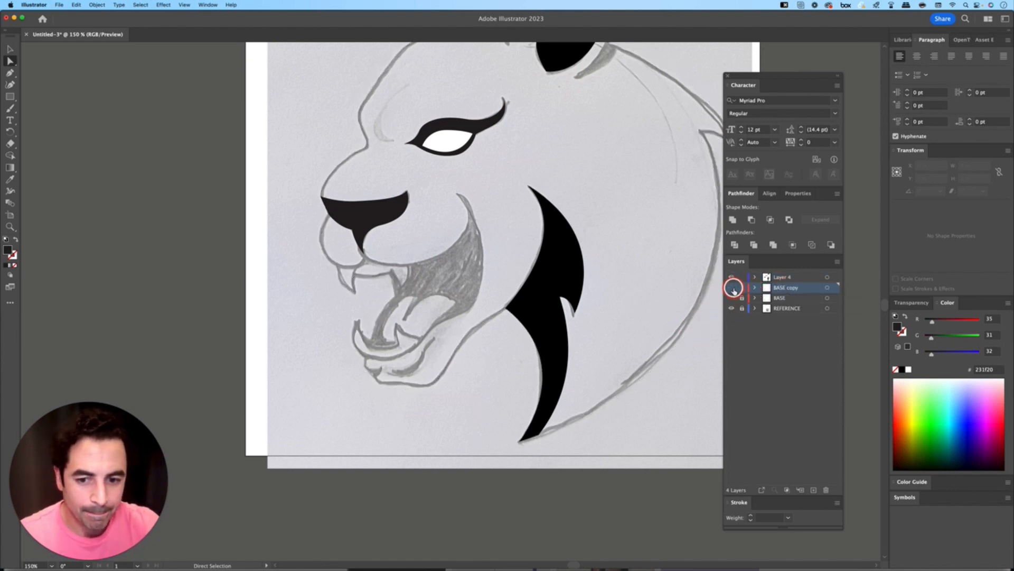
{"action": "left_click", "coordinate": [733, 288]}
{"action": "key", "text": "space"}
{"action": "left_click_drag", "start_coordinate": [586, 231], "coordinate": [546, 275]}
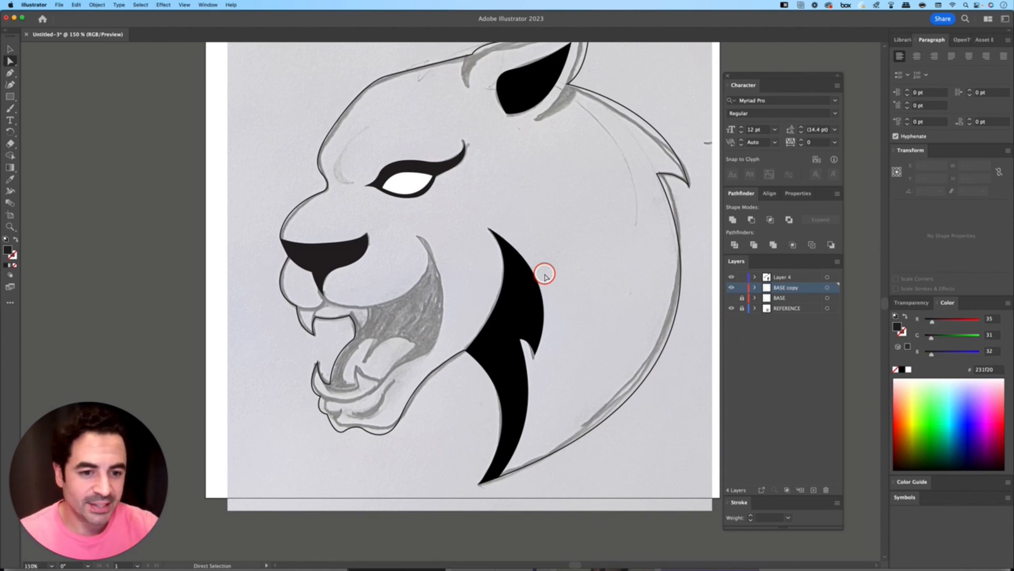
{"action": "key", "text": "p"}
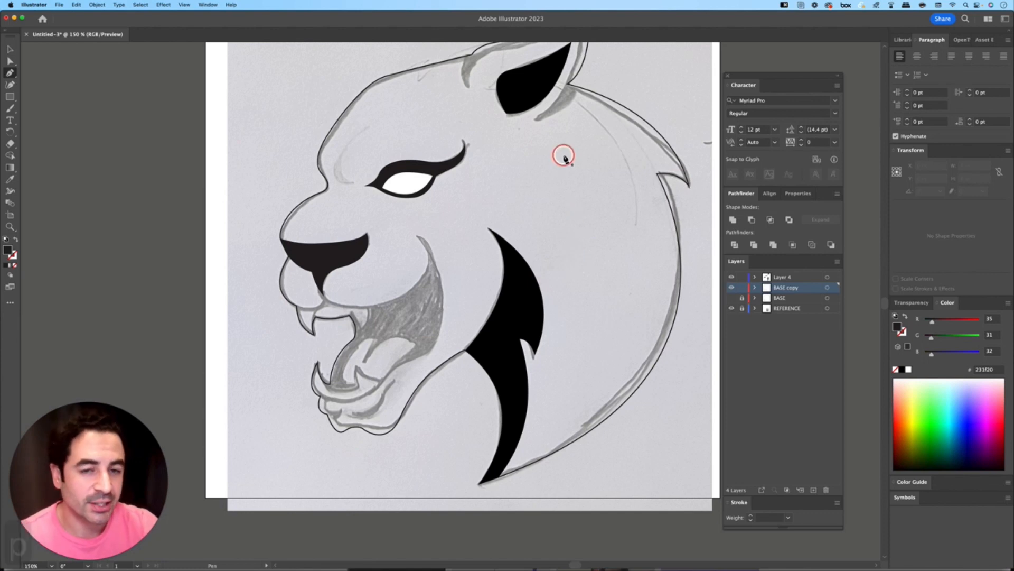
Rename Layer 4 to FACE and keep it as the active drawing layer
{"action": "left_click_drag", "start_coordinate": [594, 101], "coordinate": [569, 201]}
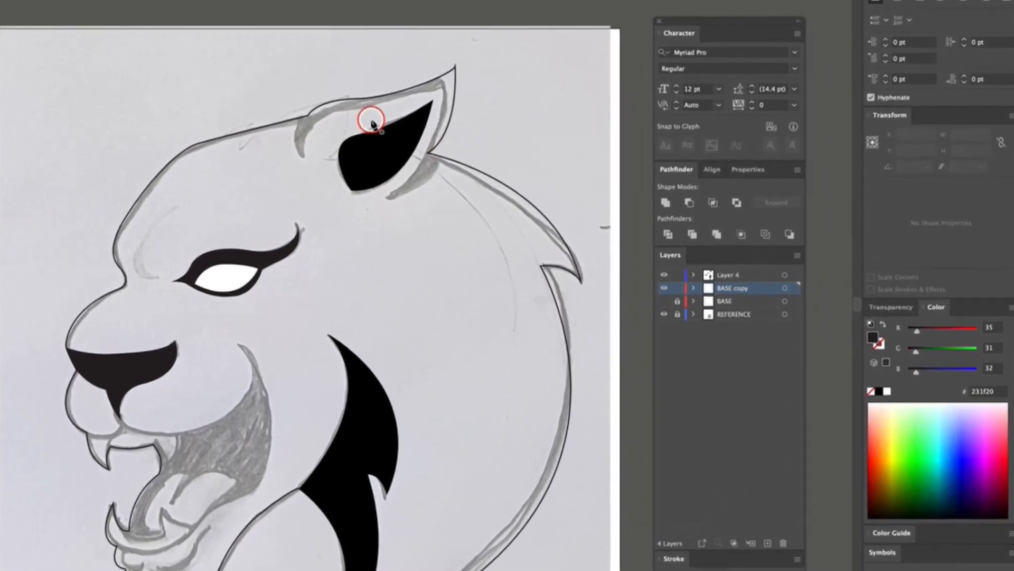
{"action": "left_click", "coordinate": [729, 274]}
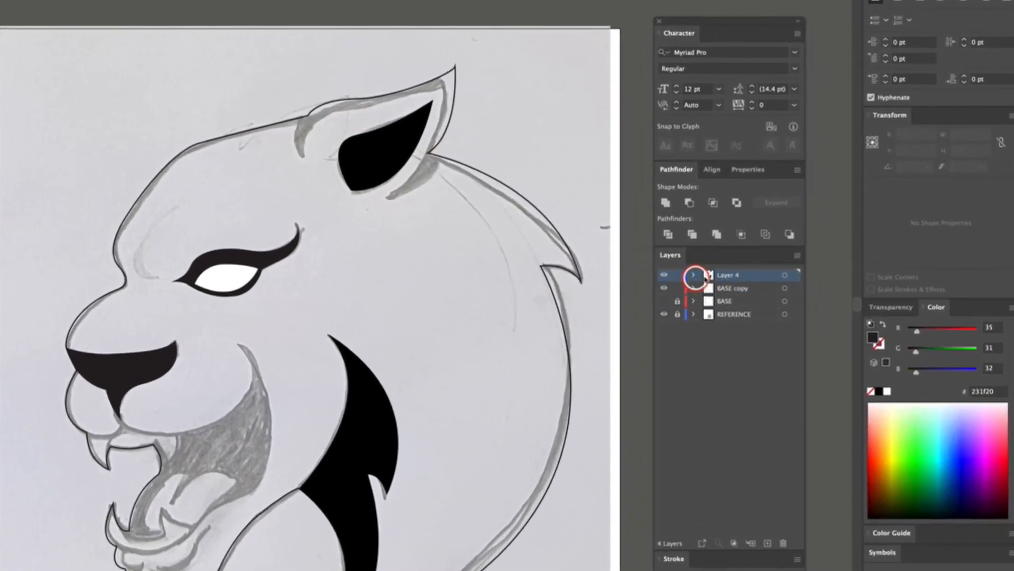
{"action": "double_click", "coordinate": [729, 275]}
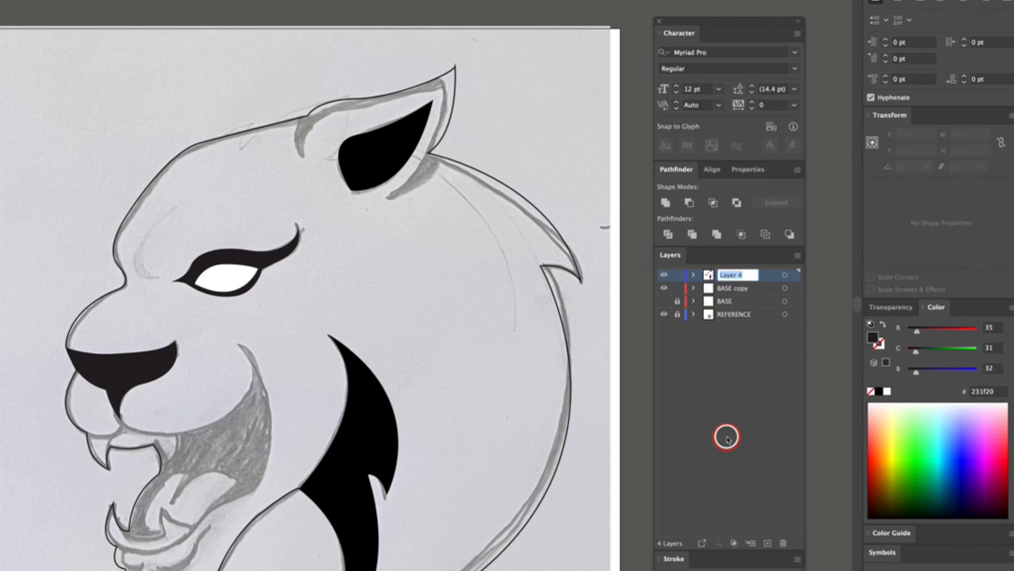
{"action": "type", "text": "FACE"}
{"action": "key", "text": "Return"}
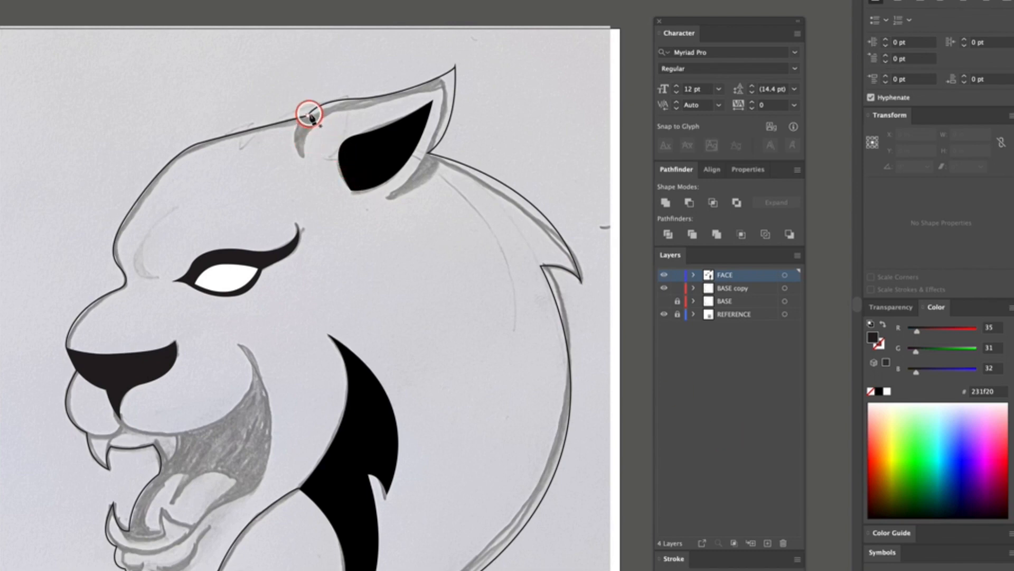
Draw a small solid curved spike with the Pen tool where the front of the ear meets the forehead outline
{"action": "left_click_drag", "start_coordinate": [307, 115], "coordinate": [308, 153]}
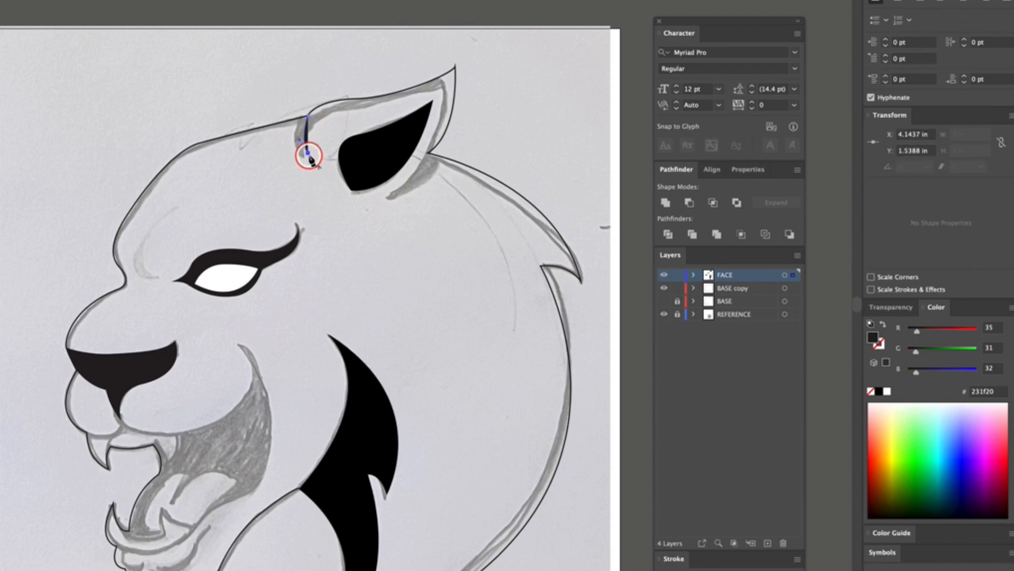
{"action": "left_click", "coordinate": [317, 107]}
{"action": "key", "text": "super+equal"}
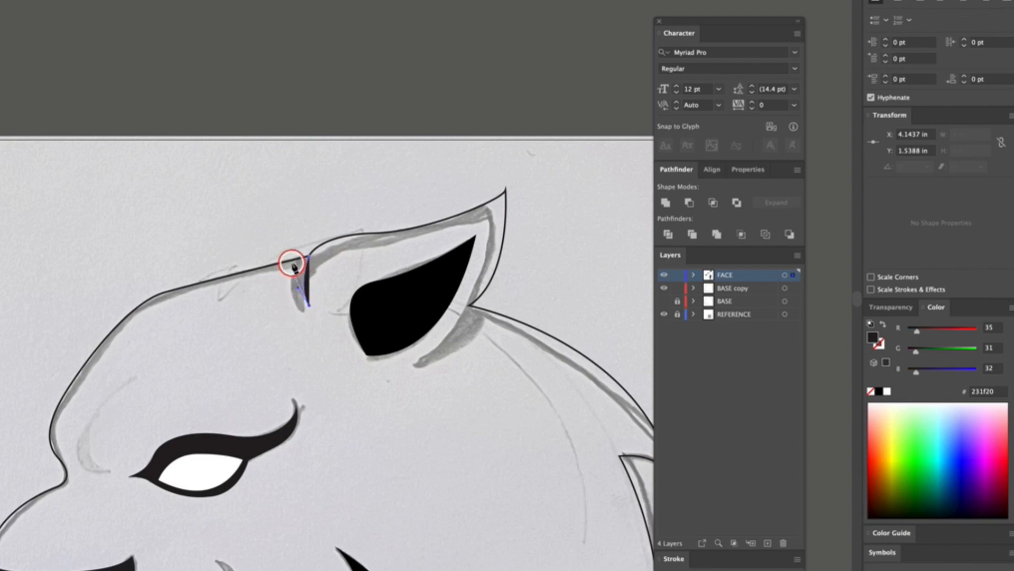
{"action": "left_click_drag", "start_coordinate": [291, 258], "coordinate": [292, 224]}
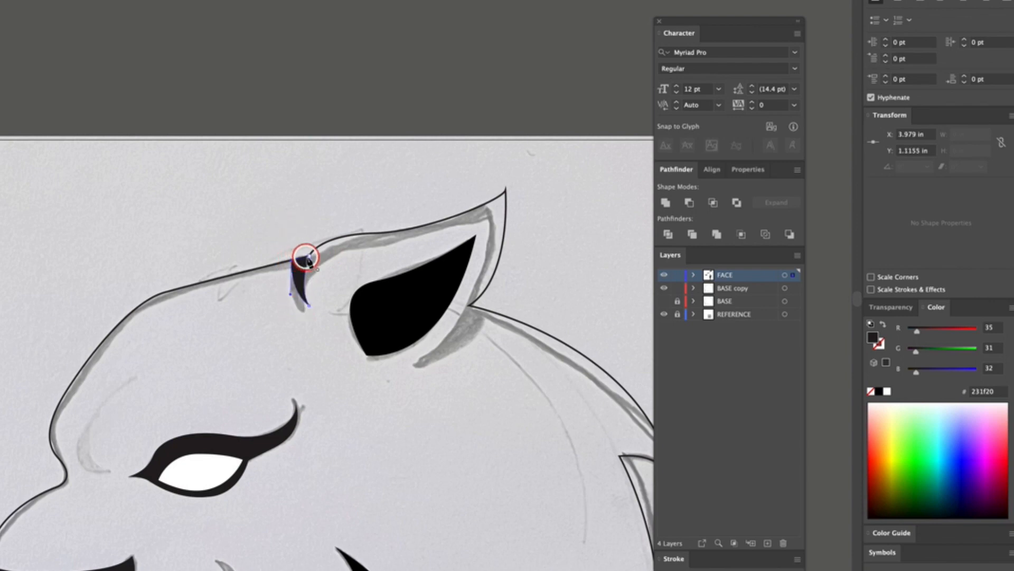
{"action": "left_click", "coordinate": [309, 256]}
{"action": "left_click", "coordinate": [362, 221], "text": "super"}
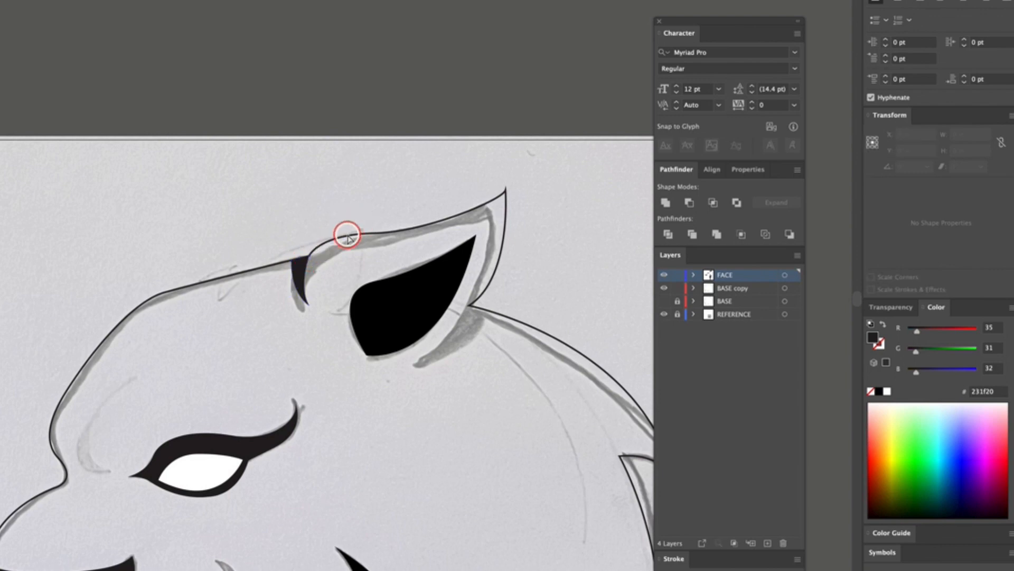
Adjust the ear spike's anchor points and curve so its upper corner sits exactly on the head outline
{"action": "key", "text": "super+equal"}
{"action": "key", "text": "super+equal"}
{"action": "left_click", "coordinate": [308, 207]}
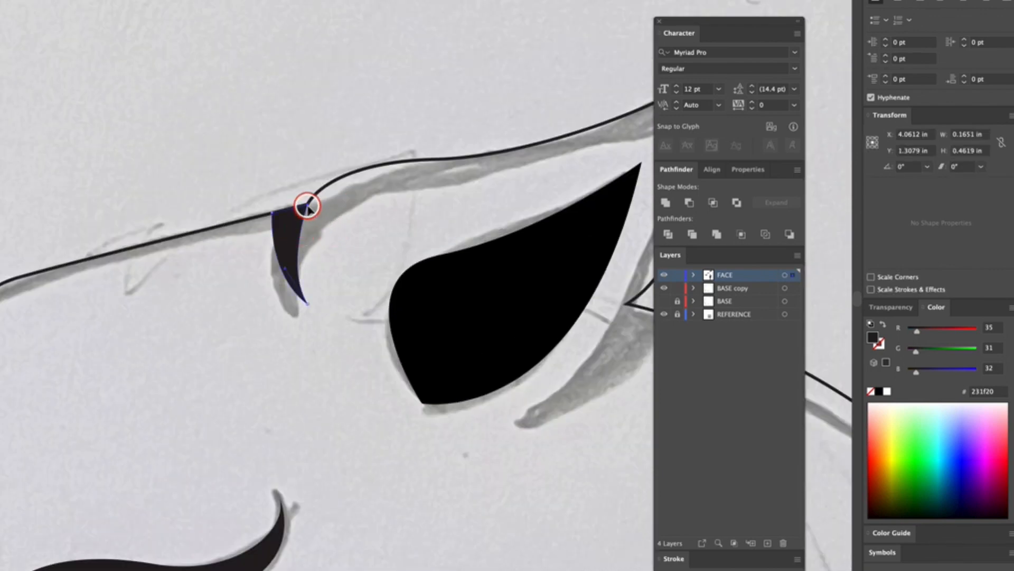
{"action": "left_click", "coordinate": [308, 205]}
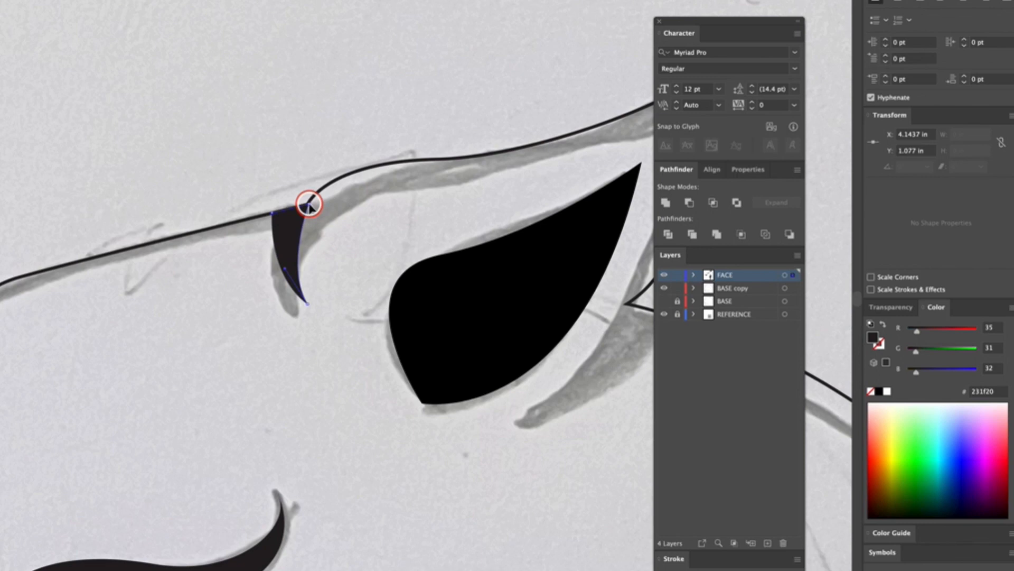
{"action": "left_click", "coordinate": [296, 226]}
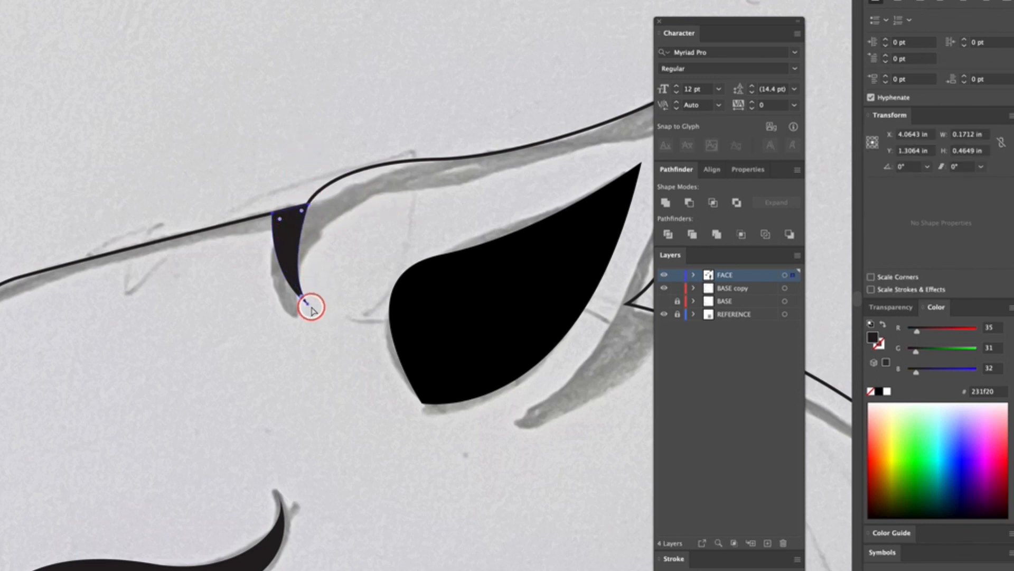
{"action": "left_click", "coordinate": [308, 304]}
{"action": "left_click_drag", "start_coordinate": [283, 268], "coordinate": [311, 205]}
{"action": "left_click", "coordinate": [310, 204]}
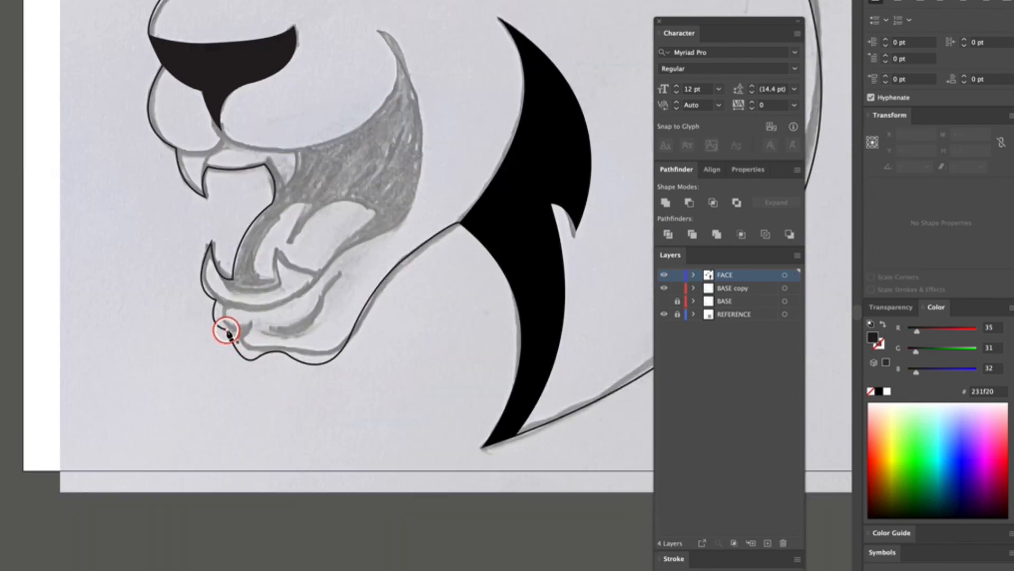
Draw a small solid curved shadow shape at the front of the chin, starting from the jaw outline
{"action": "left_click_drag", "start_coordinate": [228, 331], "coordinate": [263, 306]}
{"action": "left_click", "coordinate": [255, 319]}
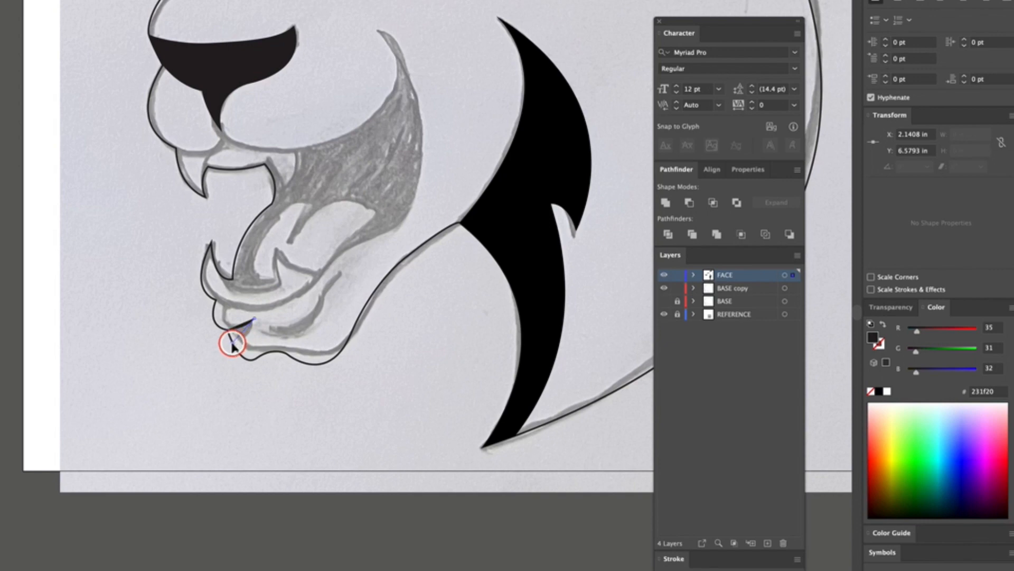
{"action": "left_click_drag", "start_coordinate": [233, 345], "coordinate": [212, 346]}
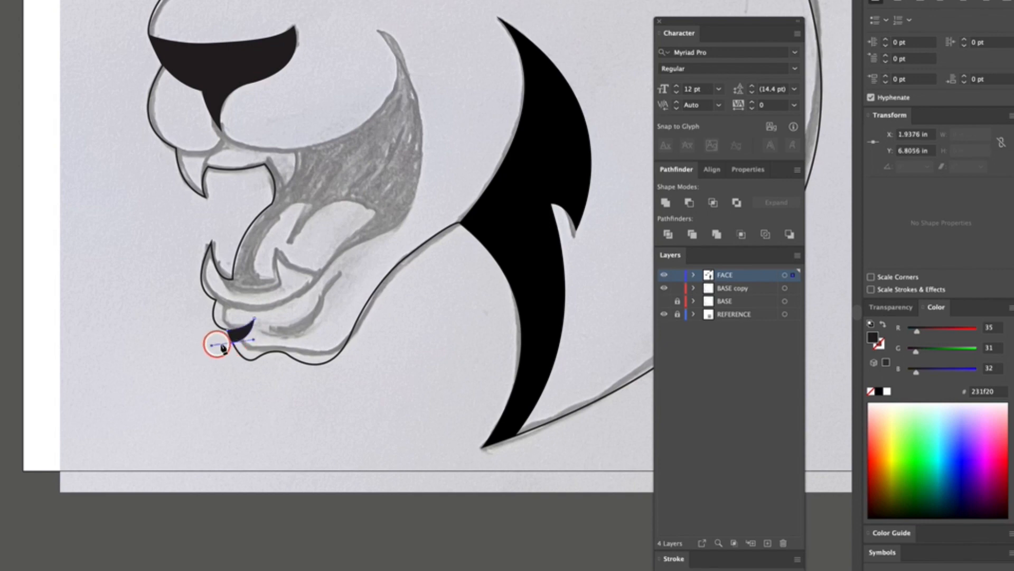
{"action": "left_click", "coordinate": [233, 343]}
{"action": "left_click", "coordinate": [228, 330]}
{"action": "key", "text": "v"}
{"action": "left_click", "coordinate": [233, 371]}
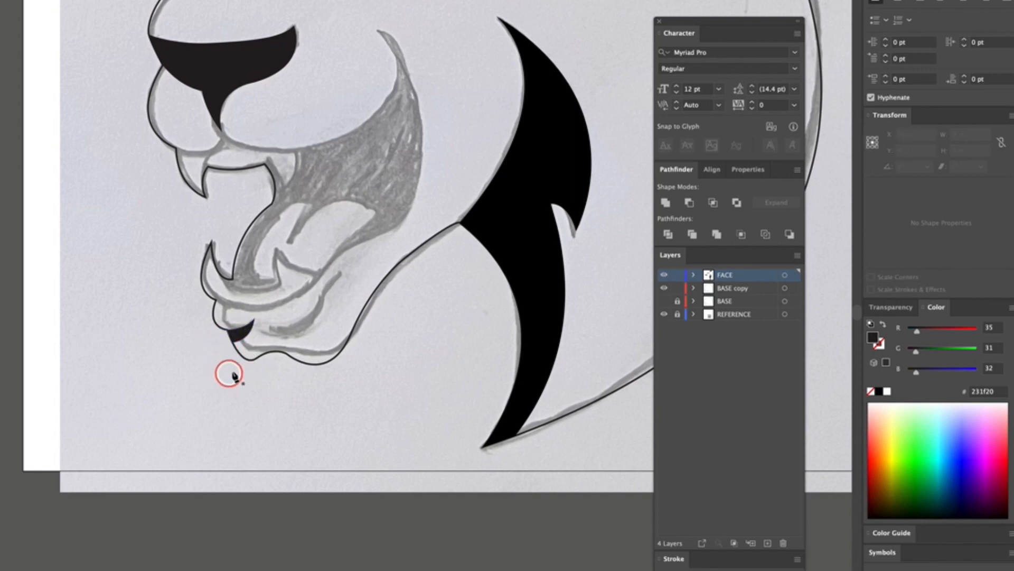
Adjust the chin shadow's outer anchor point so it lines up with the jaw outline
{"action": "key", "text": "super+plus"}
{"action": "key", "text": "a"}
{"action": "left_click_drag", "start_coordinate": [203, 347], "coordinate": [185, 341]}
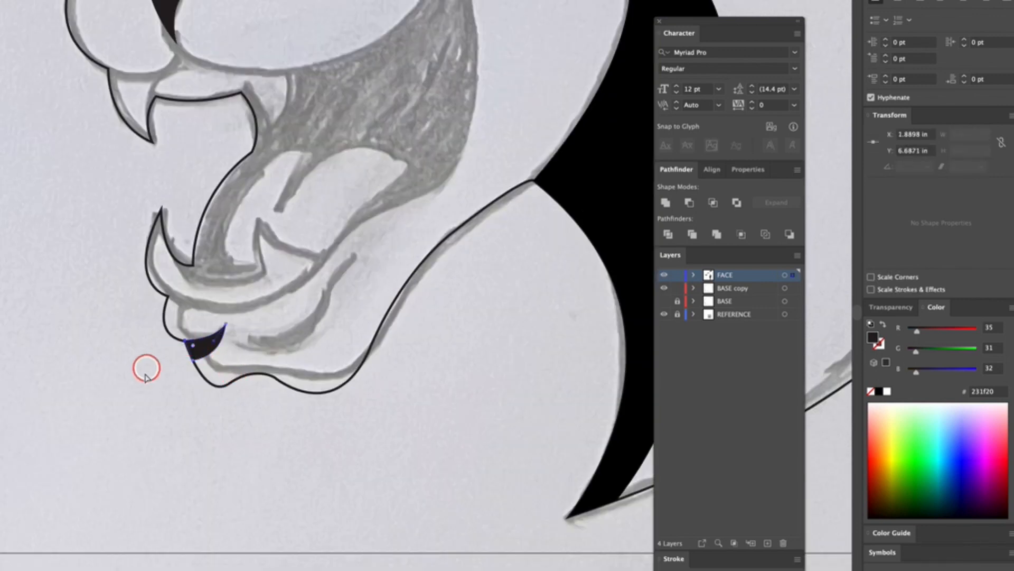
{"action": "left_click", "coordinate": [204, 414]}
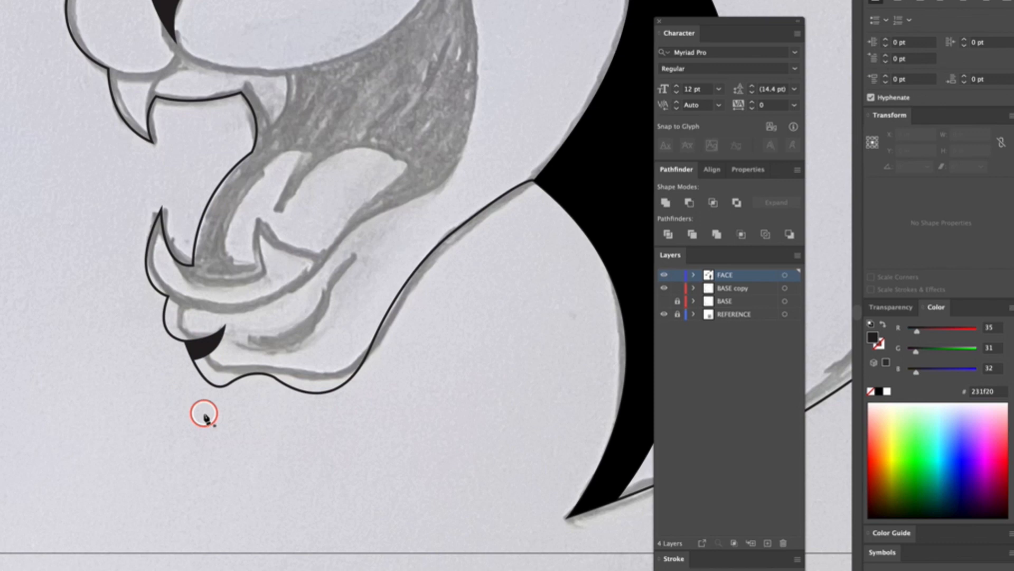
{"action": "key", "text": "ctrl+minus"}
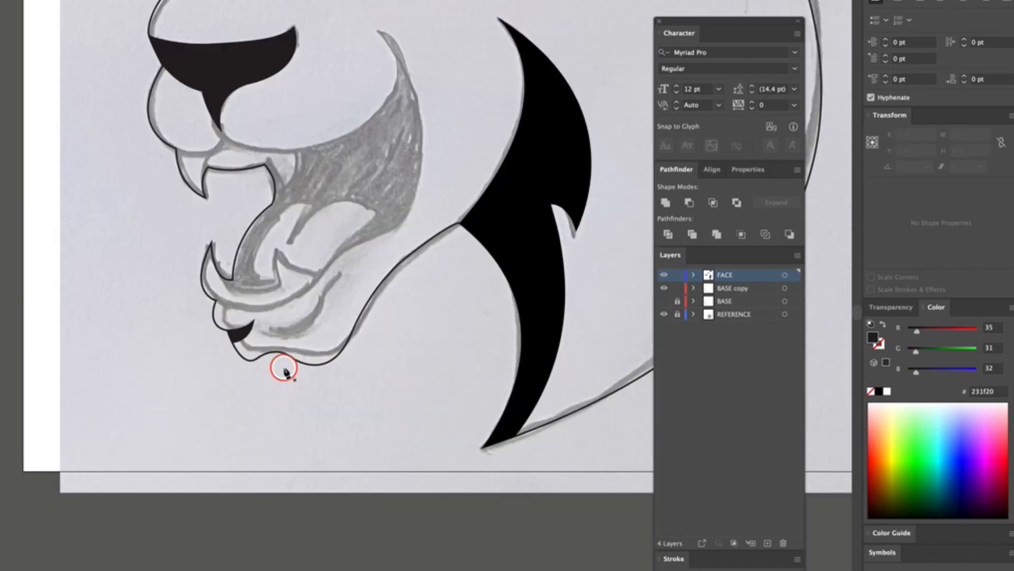
Trace the tapered crescent below the lower lip as a closed solid shape with the Pen tool
{"action": "left_click", "coordinate": [264, 320]}
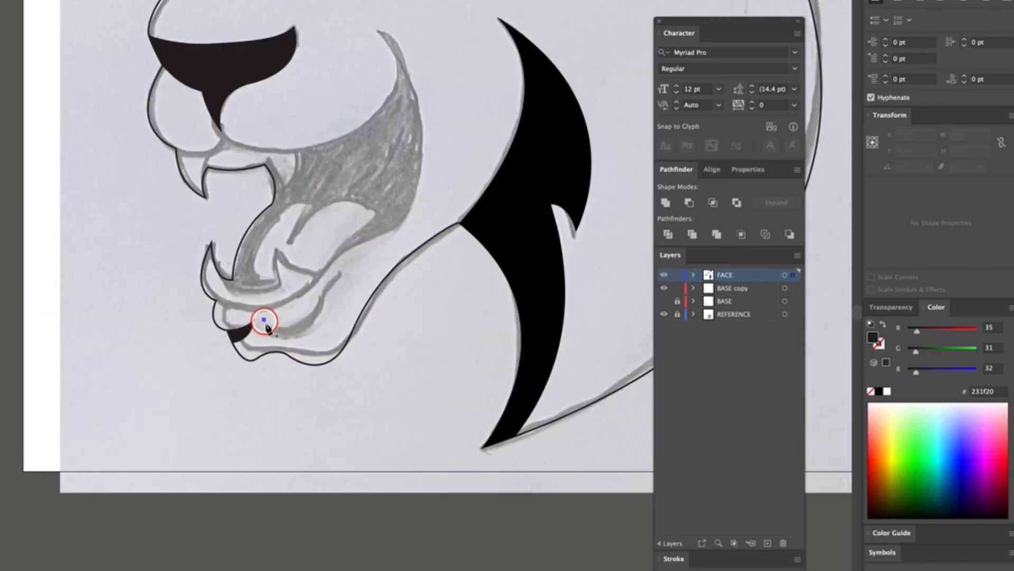
{"action": "left_click_drag", "start_coordinate": [318, 298], "coordinate": [356, 265]}
{"action": "left_click", "coordinate": [319, 298]}
{"action": "left_click", "coordinate": [345, 268]}
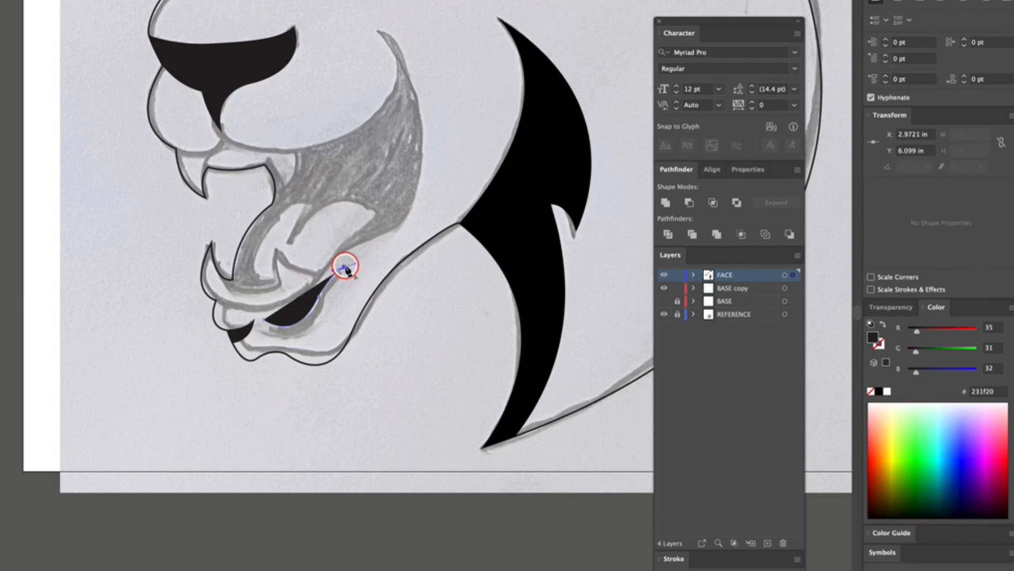
{"action": "left_click_drag", "start_coordinate": [320, 303], "coordinate": [315, 325]}
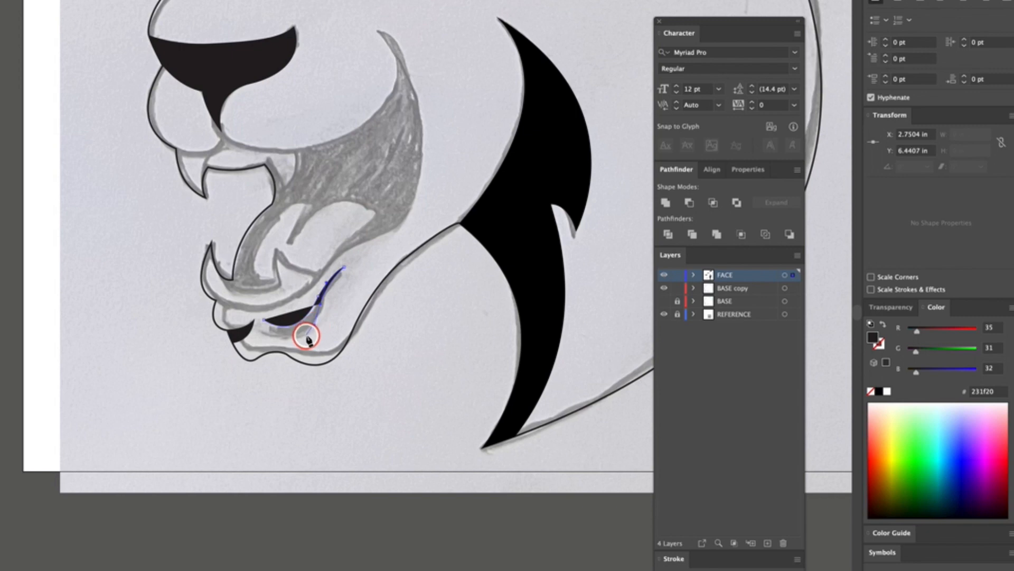
{"action": "left_click", "coordinate": [321, 304]}
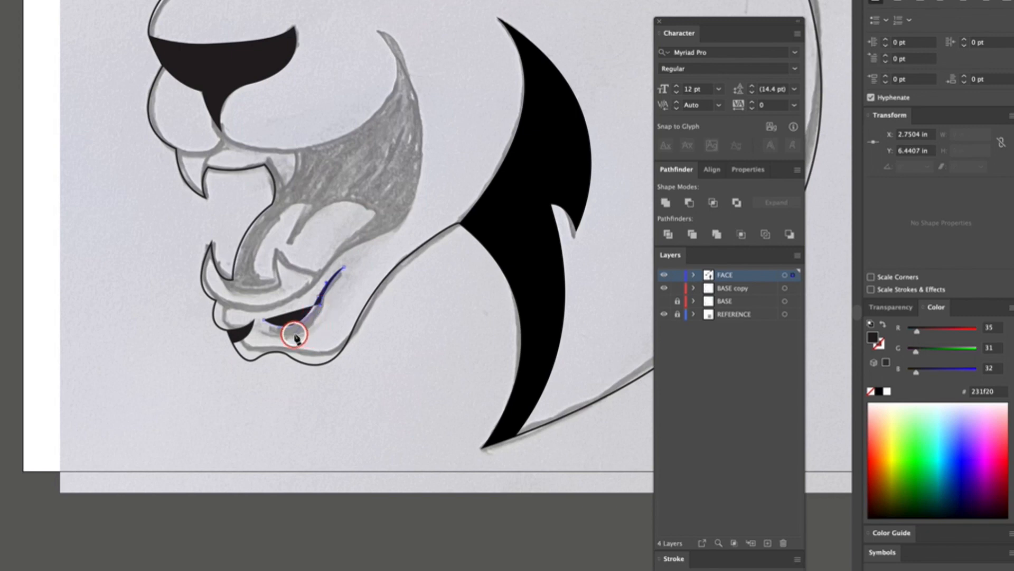
{"action": "left_click", "coordinate": [267, 342]}
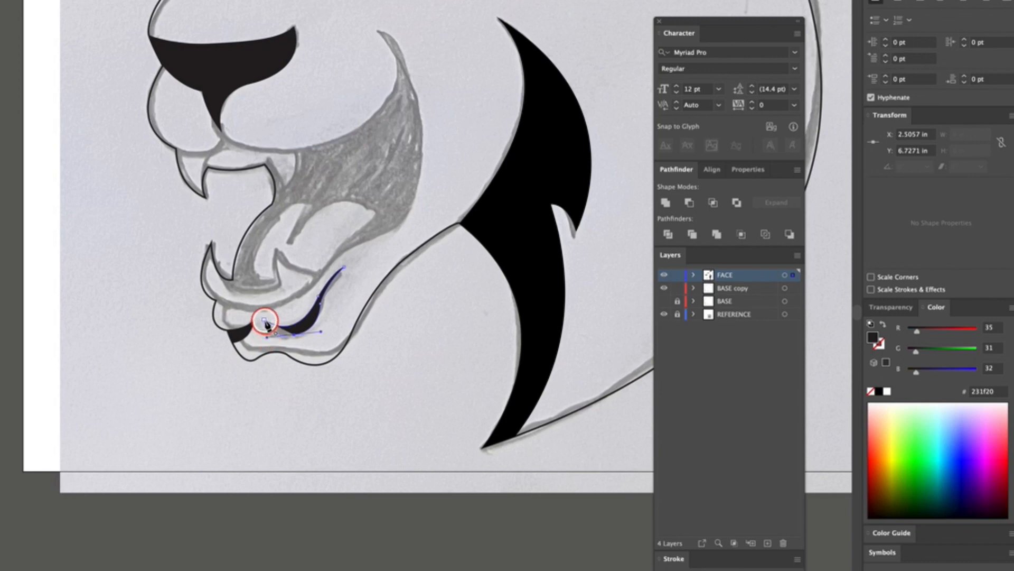
{"action": "left_click", "coordinate": [263, 320]}
{"action": "left_click", "coordinate": [330, 398], "text": "ctrl"}
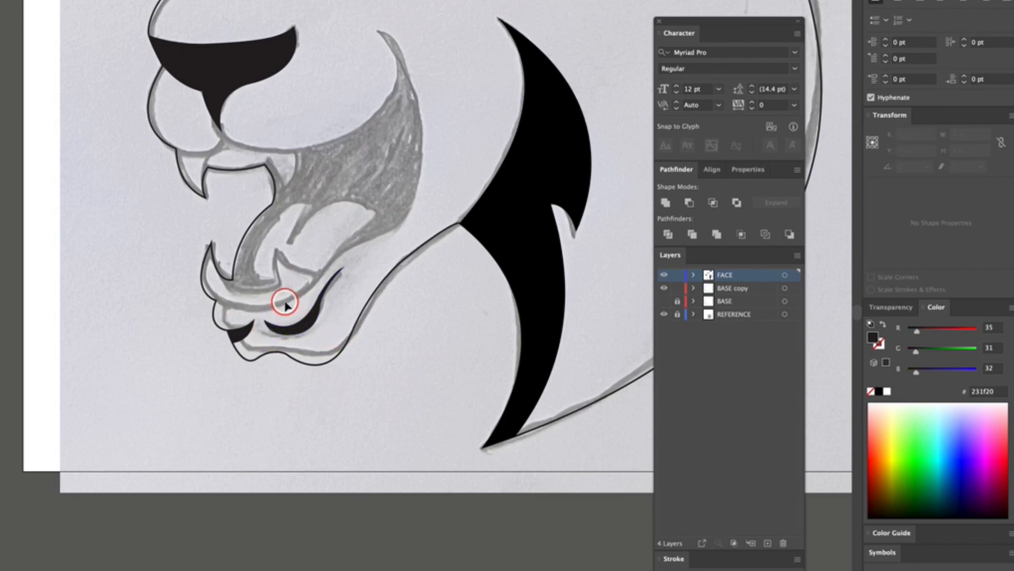
Trace the thin solid lip line under the front of the muzzle, from the outline to the nose stem
{"action": "scroll", "coordinate": [291, 343], "scroll_direction": "up", "scroll_amount": 2}
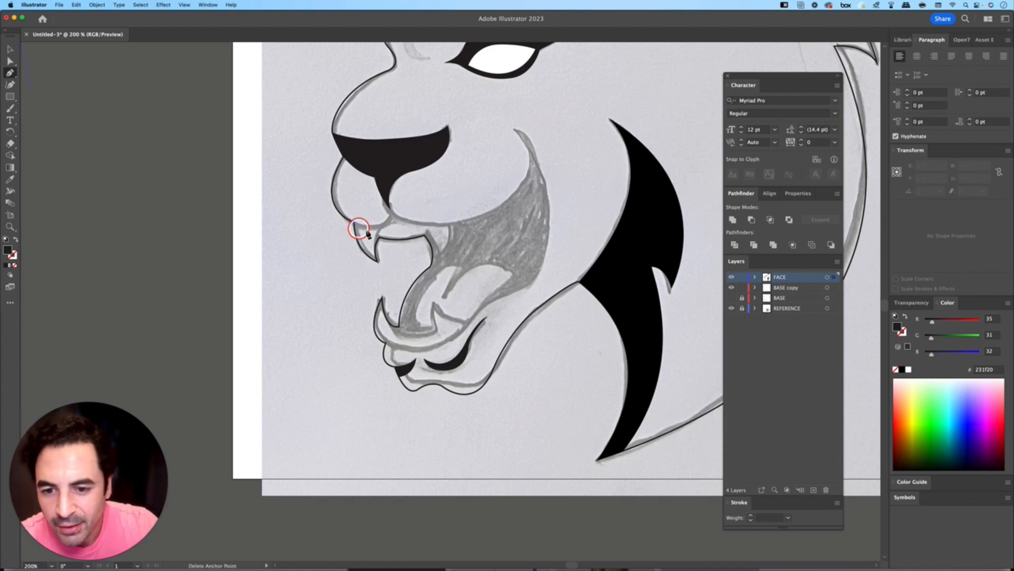
{"action": "left_click", "coordinate": [353, 222]}
{"action": "left_click_drag", "start_coordinate": [390, 211], "coordinate": [395, 186]}
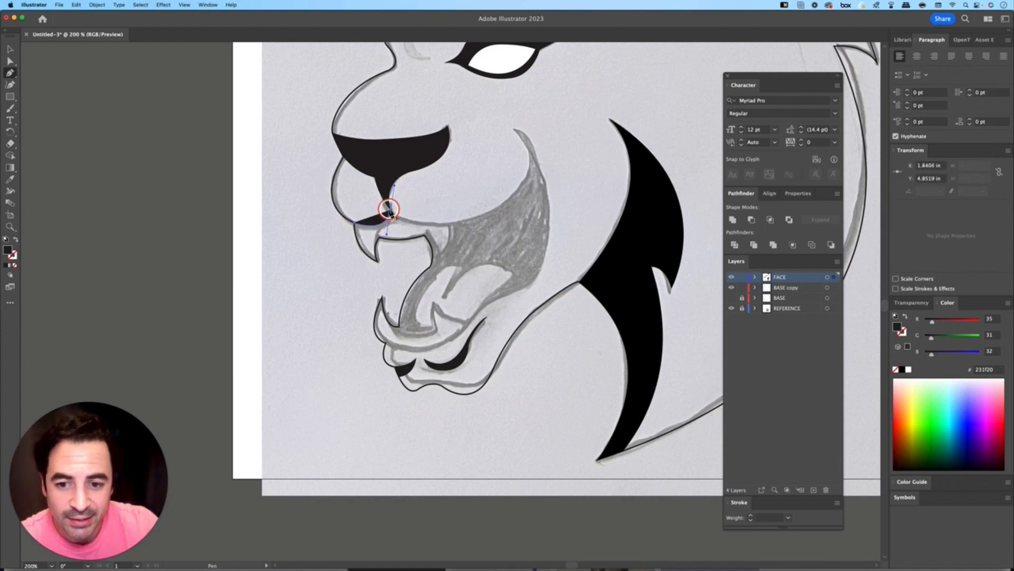
{"action": "left_click", "coordinate": [390, 210]}
{"action": "left_click_drag", "start_coordinate": [376, 229], "coordinate": [354, 227]}
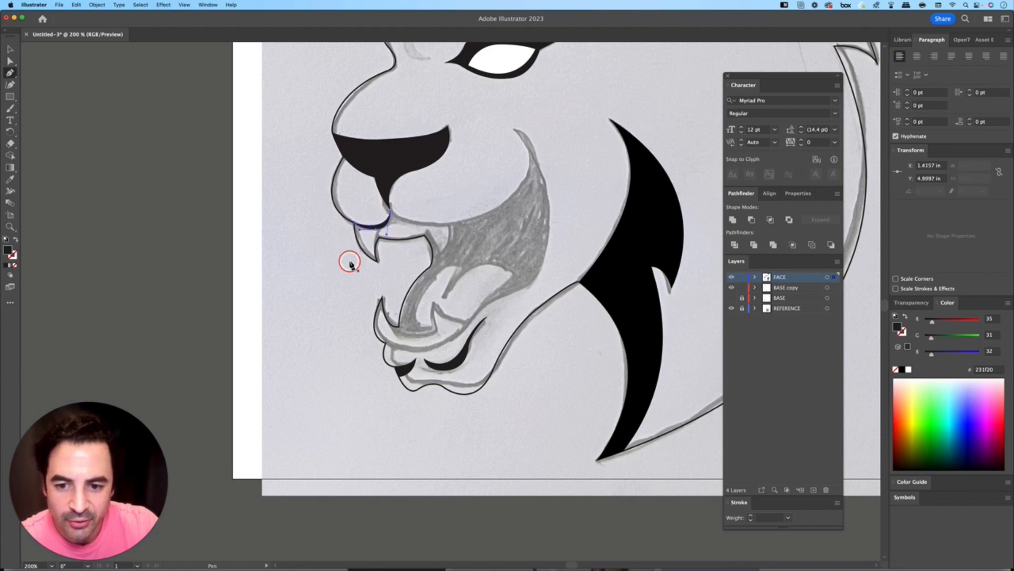
{"action": "key", "text": "shift+super+a"}
Start the mouth shape at the base of the nose stem and curve its first segment along the upper lip
{"action": "left_click", "coordinate": [390, 210]}
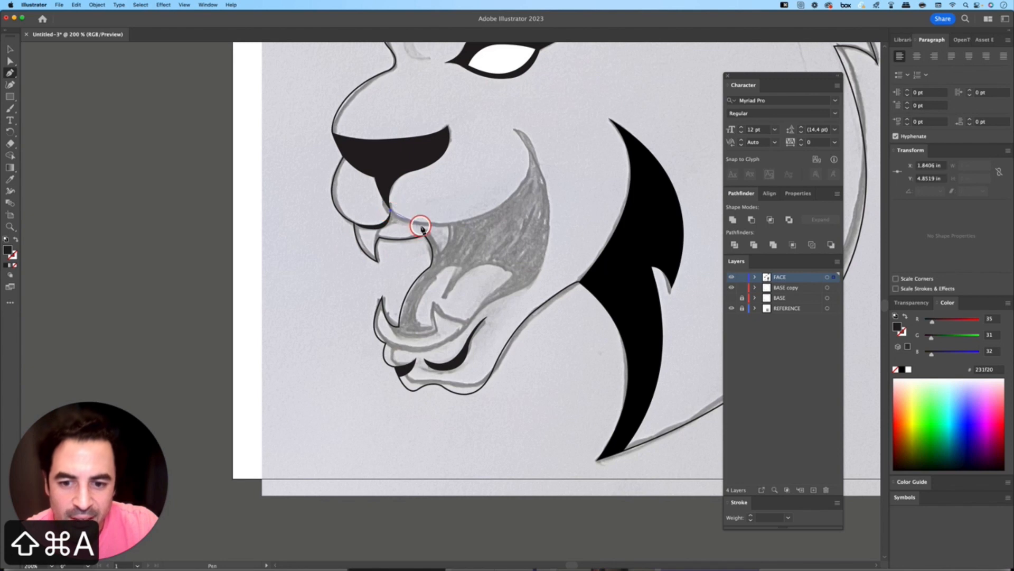
{"action": "left_click_drag", "start_coordinate": [463, 221], "coordinate": [529, 201]}
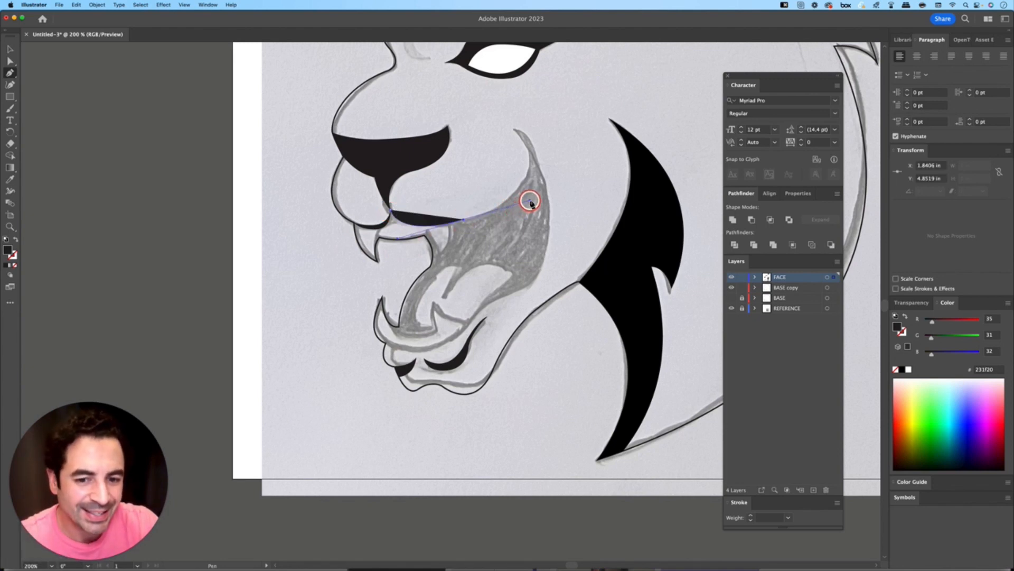
{"action": "left_click", "coordinate": [463, 221]}
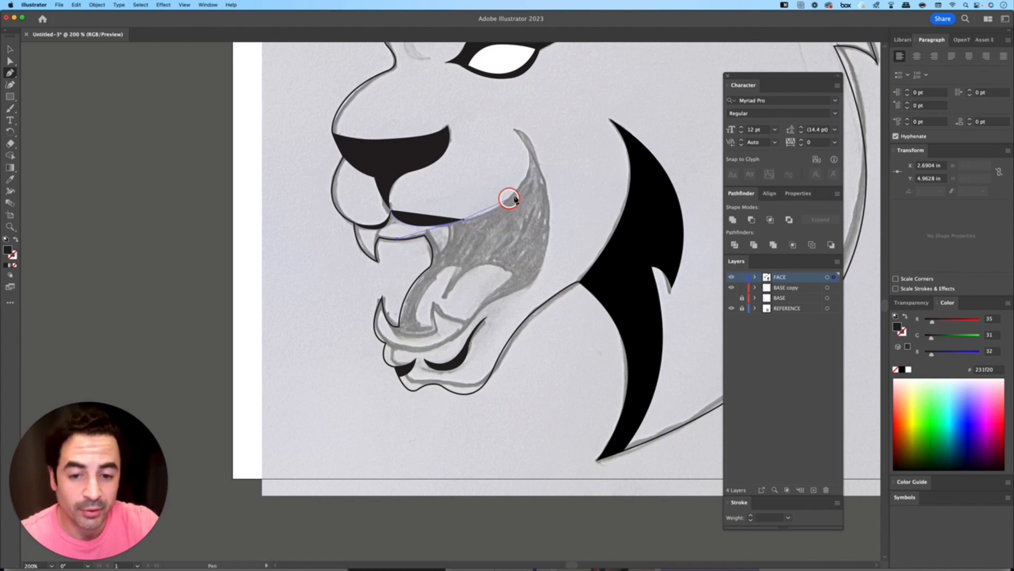
{"action": "left_click_drag", "start_coordinate": [518, 188], "coordinate": [460, 237]}
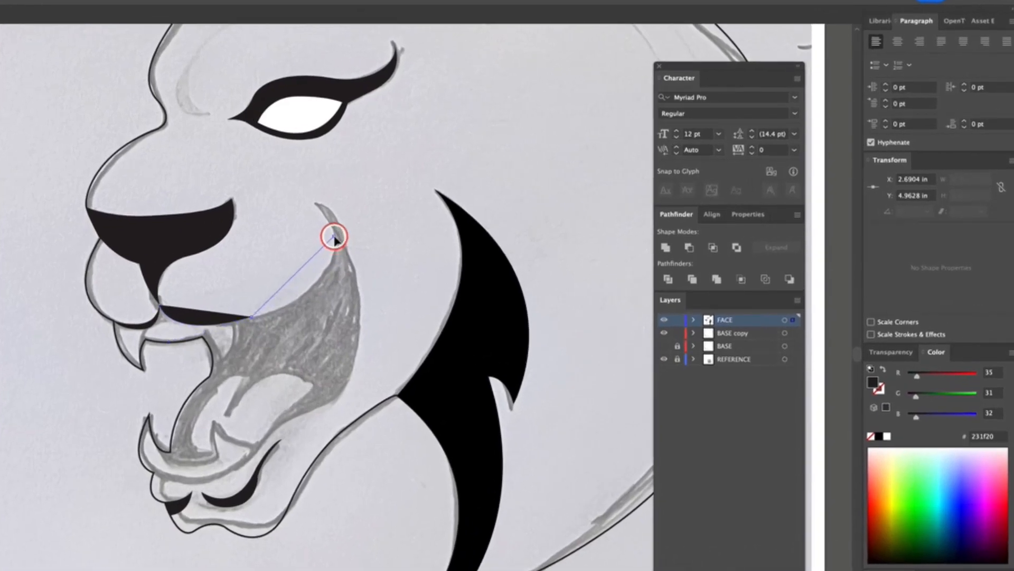
{"action": "left_click", "coordinate": [469, 211]}
{"action": "left_click_drag", "start_coordinate": [294, 186], "coordinate": [293, 185]}
{"action": "left_click", "coordinate": [315, 203]}
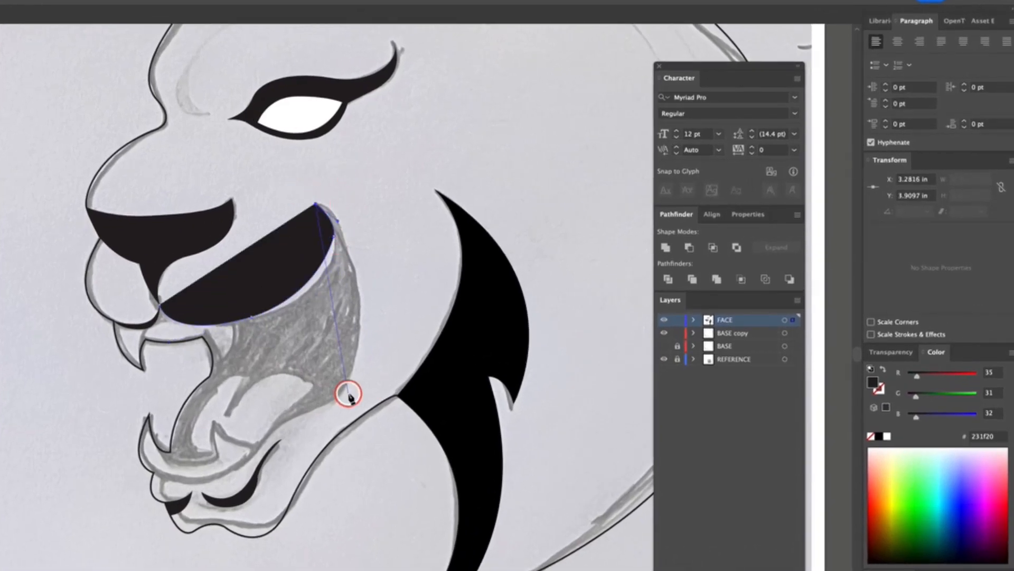
{"action": "key", "text": "super+z"}
{"action": "key", "text": "super+z"}
{"action": "key", "text": "super+z"}
{"action": "key", "text": "super+z"}
Continue the mouth path up to the pointed cheek crease and down the back of the mouth, swapping its fill to a stroke
{"action": "left_click_drag", "start_coordinate": [321, 273], "coordinate": [347, 241]}
{"action": "left_click", "coordinate": [321, 273]}
{"action": "left_click_drag", "start_coordinate": [316, 204], "coordinate": [283, 156]}
{"action": "left_click", "coordinate": [315, 204]}
{"action": "left_click_drag", "start_coordinate": [355, 356], "coordinate": [334, 447]}
{"action": "key", "text": "shift+x"}
Extend the mouth path forward along the underside of the lower lip to the front of the jaw
{"action": "left_click_drag", "start_coordinate": [324, 404], "coordinate": [302, 409]}
{"action": "left_click_drag", "start_coordinate": [262, 441], "coordinate": [237, 463]}
{"action": "left_click_drag", "start_coordinate": [190, 479], "coordinate": [159, 479]}
{"action": "left_click", "coordinate": [190, 479]}
{"action": "left_click", "coordinate": [153, 474]}
{"action": "left_click", "coordinate": [96, 464]}
{"action": "left_click", "coordinate": [97, 373]}
{"action": "left_click", "coordinate": [113, 321]}
{"action": "left_click", "coordinate": [144, 324]}
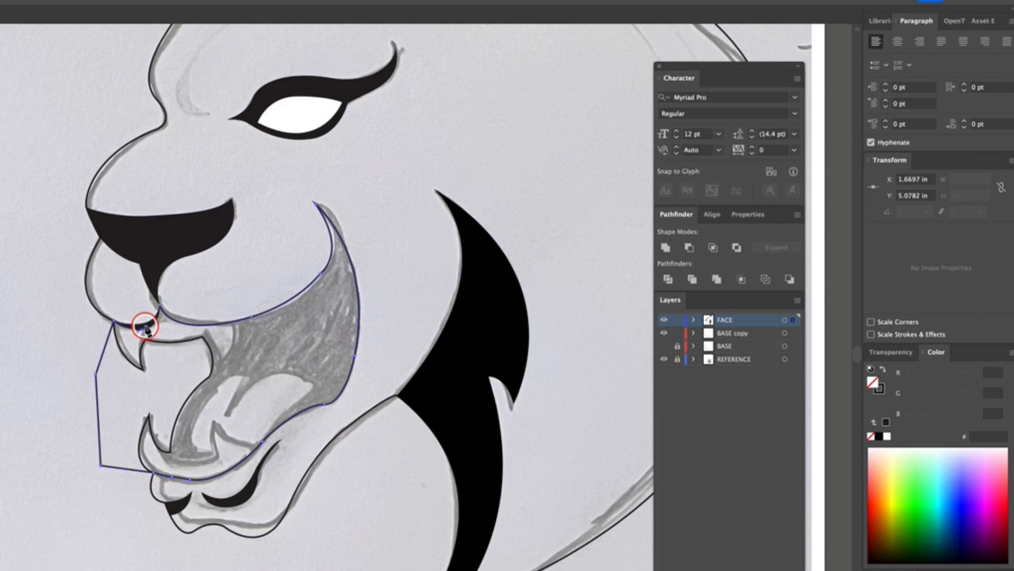
{"action": "key", "text": "super+z"}
{"action": "key", "text": "super+z"}
{"action": "key", "text": "super+z"}
{"action": "key", "text": "super+z"}
Trace the lower fang, inner mouth opening and upper fang along the silhouette, swap the mouth shape to a solid fill, and deselect it
{"action": "left_click_drag", "start_coordinate": [149, 414], "coordinate": [168, 373]}
{"action": "left_click", "coordinate": [149, 415]}
{"action": "left_click_drag", "start_coordinate": [171, 452], "coordinate": [181, 451]}
{"action": "left_click", "coordinate": [171, 452]}
{"action": "left_click", "coordinate": [212, 375]}
{"action": "left_click_drag", "start_coordinate": [212, 376], "coordinate": [183, 310]}
{"action": "left_click_drag", "start_coordinate": [145, 340], "coordinate": [119, 334]}
{"action": "left_click_drag", "start_coordinate": [143, 370], "coordinate": [149, 388]}
{"action": "left_click_drag", "start_coordinate": [114, 322], "coordinate": [168, 270]}
{"action": "key", "text": "shift+x"}
{"action": "key", "text": "super+shift+a"}
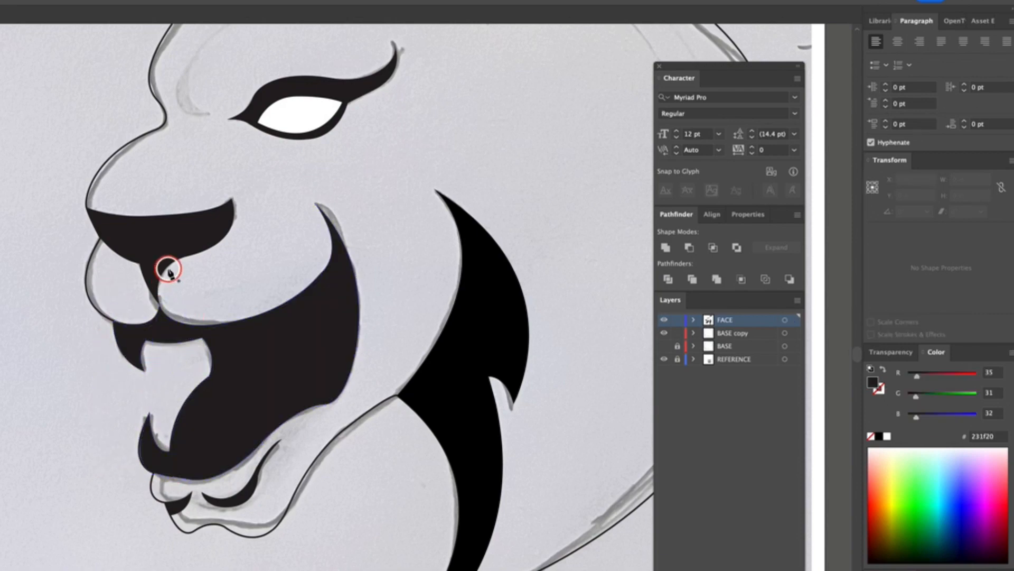
Fine-tune the mouth shape's anchor points and handles so its edges line up with the neighbouring lip and outline shapes
{"action": "key", "text": "a"}
{"action": "key", "text": "super+plus"}
{"action": "left_click", "coordinate": [327, 235]}
{"action": "mouse_move", "coordinate": [291, 270]}
{"action": "left_mouse_down"}
{"action": "mouse_move", "coordinate": [286, 276]}
{"action": "mouse_move", "coordinate": [296, 276]}
{"action": "left_mouse_up"}
{"action": "left_click_drag", "start_coordinate": [327, 236], "coordinate": [329, 239]}
{"action": "mouse_move", "coordinate": [44, 501]}
{"action": "left_mouse_down"}
{"action": "mouse_move", "coordinate": [190, 311]}
{"action": "mouse_move", "coordinate": [129, 344]}
{"action": "mouse_move", "coordinate": [88, 419]}
{"action": "left_mouse_up"}
{"action": "left_click", "coordinate": [152, 304]}
Select the whole mouth shape and swap its solid fill to a stroke to reveal the sketch's teeth and tongue
{"action": "key", "text": "super+minus"}
{"action": "key", "text": "super+minus"}
{"action": "key", "text": "v"}
{"action": "left_click", "coordinate": [297, 379]}
{"action": "key", "text": "shift+x"}
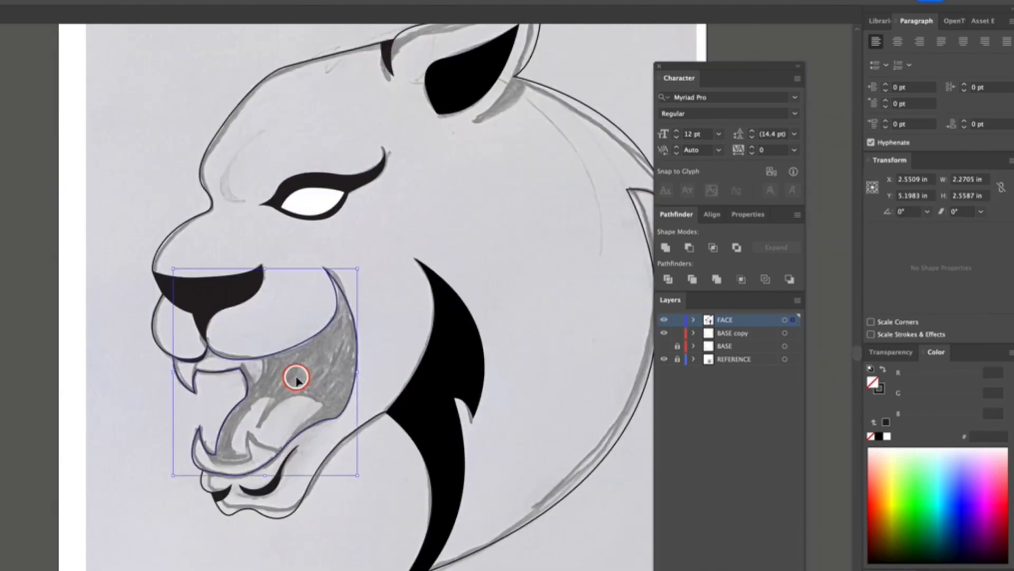
Trace the lower teeth as one closed Pen path, following the rear fang, gum line, front fang and lower lip edge
{"action": "key", "text": "super+plus"}
{"action": "key", "text": "super+plus"}
{"action": "key", "text": "super+shift+a"}
{"action": "key", "text": "p"}
{"action": "left_click", "coordinate": [361, 408]}
{"action": "left_click_drag", "start_coordinate": [294, 371], "coordinate": [271, 322]}
{"action": "left_click", "coordinate": [294, 372]}
{"action": "left_click_drag", "start_coordinate": [301, 424], "coordinate": [313, 438]}
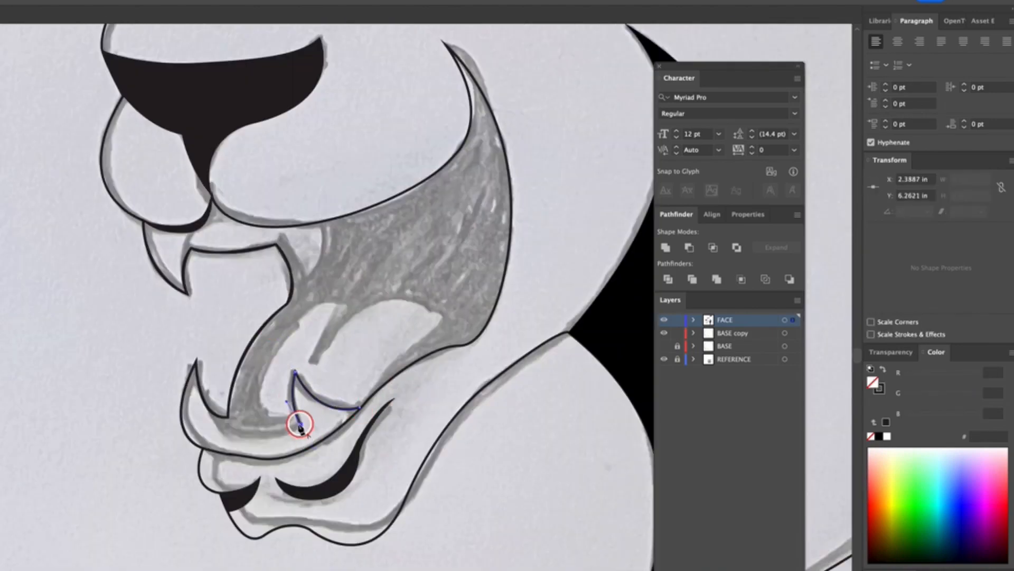
{"action": "left_click", "coordinate": [301, 424]}
{"action": "left_click", "coordinate": [228, 420]}
{"action": "left_click", "coordinate": [196, 359]}
{"action": "left_click", "coordinate": [203, 448]}
{"action": "left_click", "coordinate": [231, 454]}
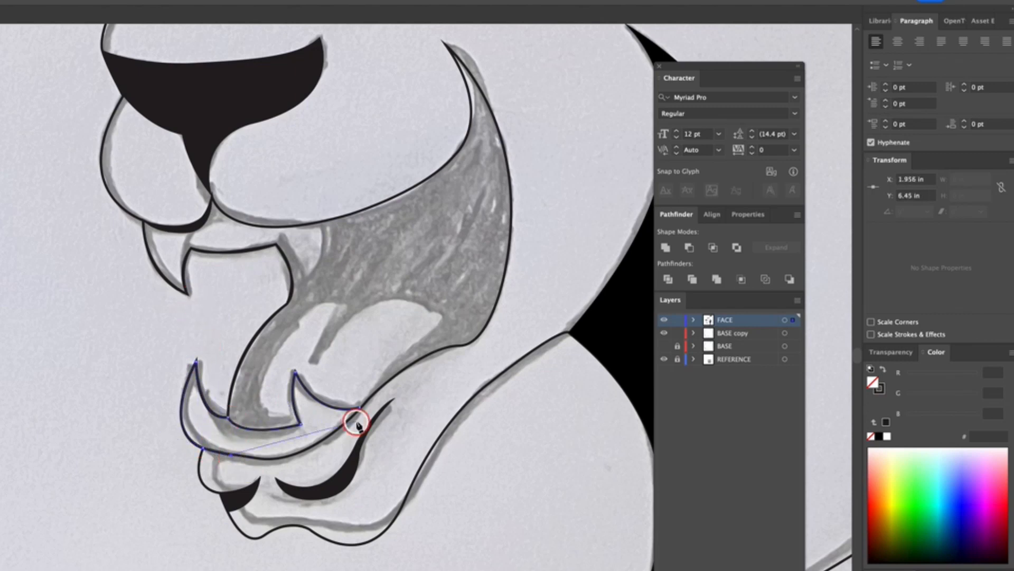
{"action": "left_click_drag", "start_coordinate": [360, 408], "coordinate": [422, 335]}
Give the lower teeth shape a white fill with no stroke and deselect it
{"action": "key", "text": "d"}
{"action": "key", "text": "v"}
{"action": "key", "text": "x"}
{"action": "key", "text": "slash"}
{"action": "left_click", "coordinate": [85, 344]}
Trace the upper teeth as a closed, white-filled Pen shape, covering the front fang, gum line, rear fang and upper lip edge
{"action": "key", "text": "p"}
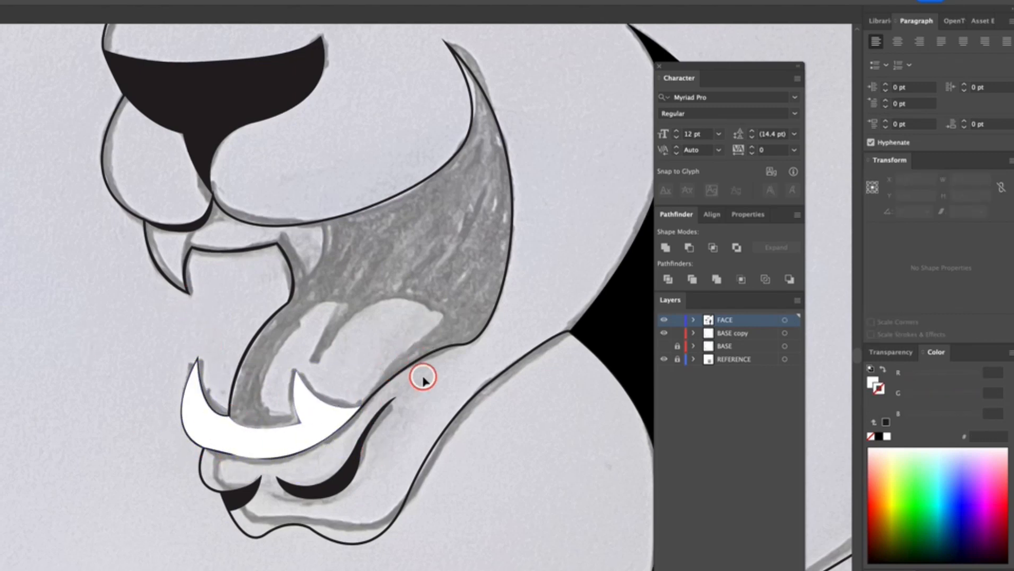
{"action": "left_click", "coordinate": [144, 220]}
{"action": "left_click_drag", "start_coordinate": [188, 292], "coordinate": [225, 306]}
{"action": "left_click", "coordinate": [192, 247]}
{"action": "left_click", "coordinate": [285, 237]}
{"action": "left_click_drag", "start_coordinate": [309, 281], "coordinate": [312, 256]}
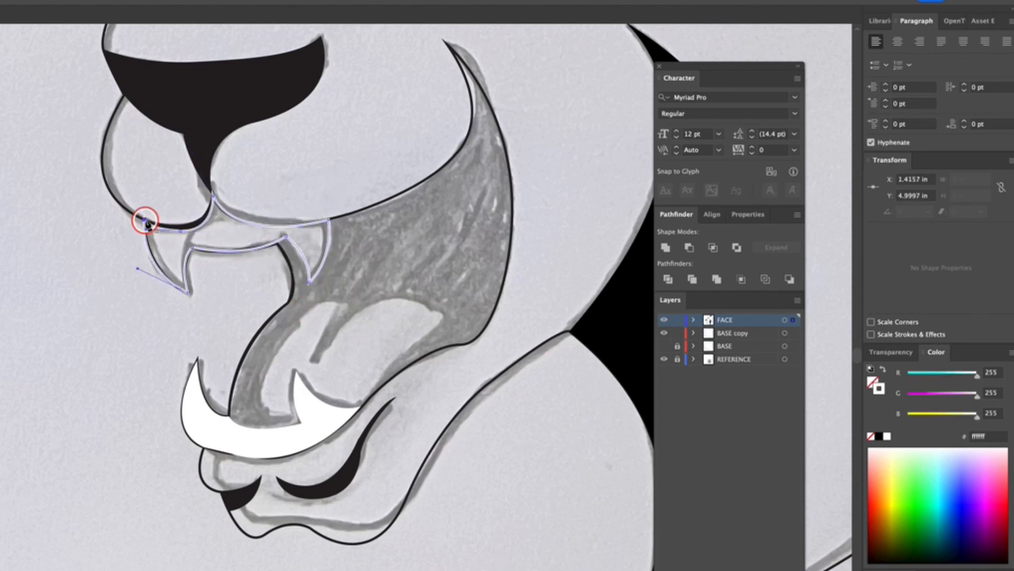
{"action": "left_click", "coordinate": [144, 219]}
{"action": "key", "text": "super+minus"}
Preview the mouth shape behind the teeth with a solid fill instead of its stroke
{"action": "left_click", "coordinate": [438, 281]}
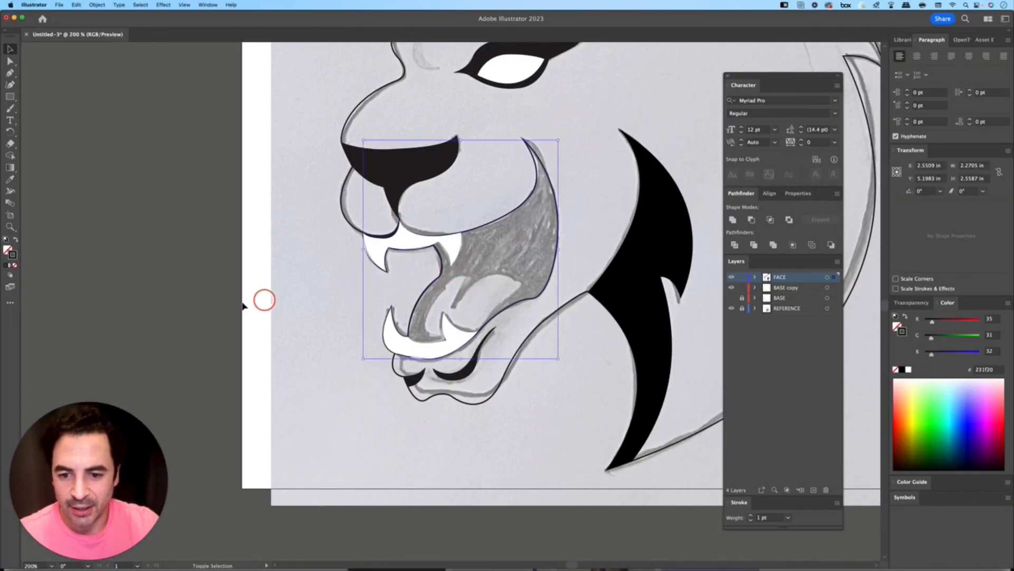
{"action": "key", "text": "shift+x"}
{"action": "key", "text": "shift+super+a"}
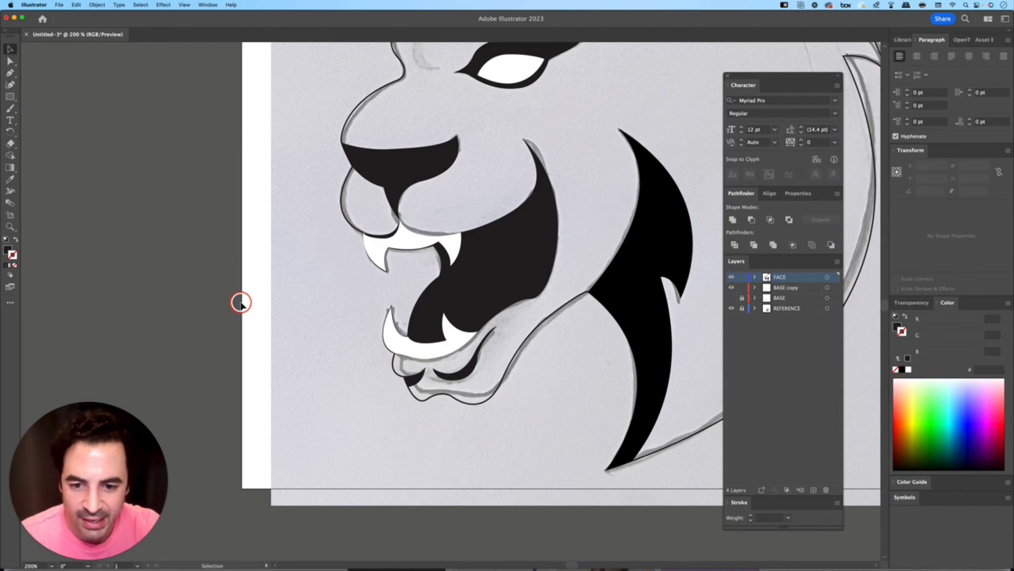
Apply a black stroke to both the upper and lower white teeth shapes and deselect them
{"action": "key", "text": "super+equal"}
{"action": "left_click_drag", "start_coordinate": [464, 298], "coordinate": [467, 229]}
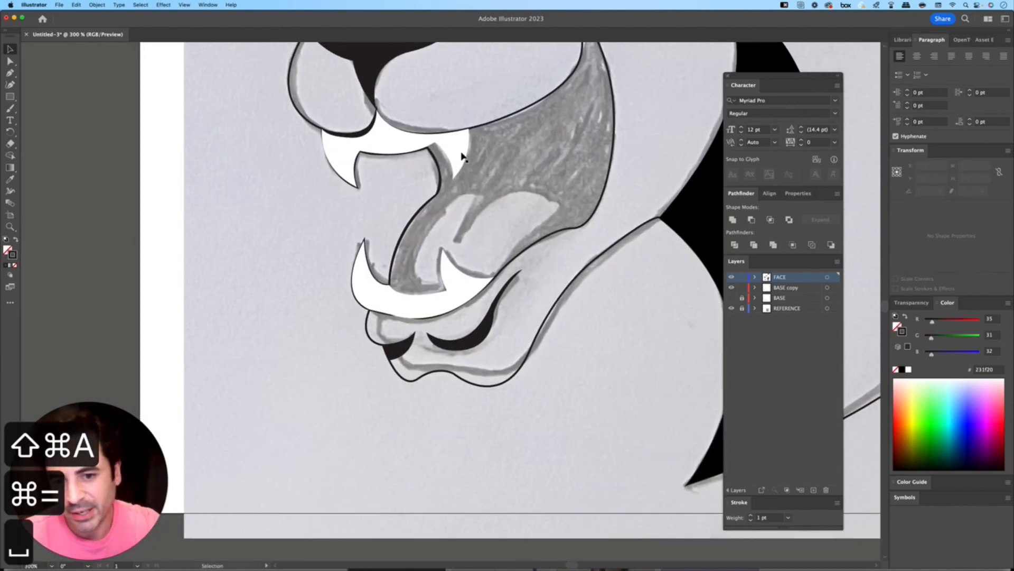
{"action": "left_click", "coordinate": [461, 155]}
{"action": "left_click", "coordinate": [462, 295], "text": "shift"}
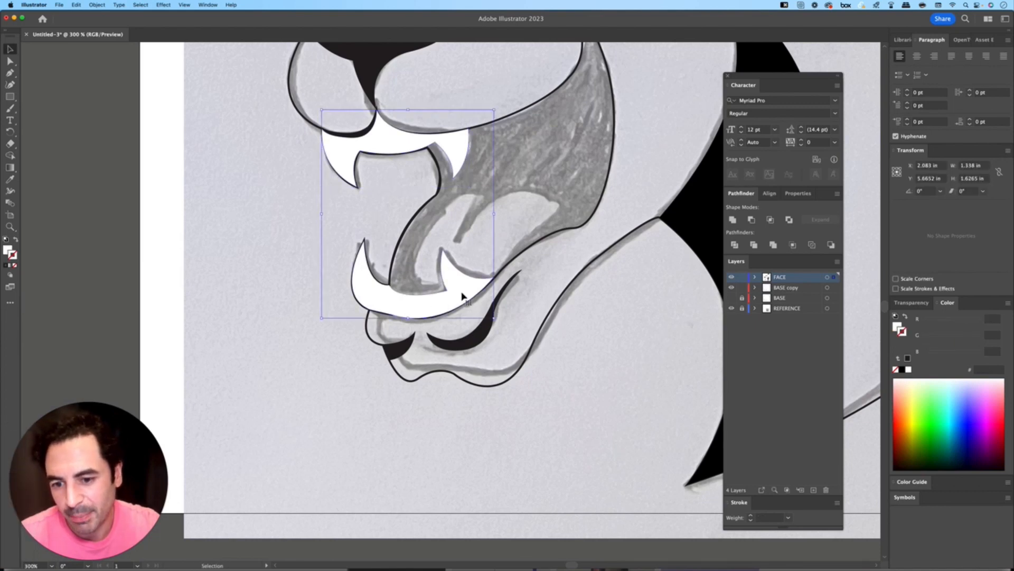
{"action": "left_click", "coordinate": [901, 370]}
{"action": "left_click", "coordinate": [252, 256]}
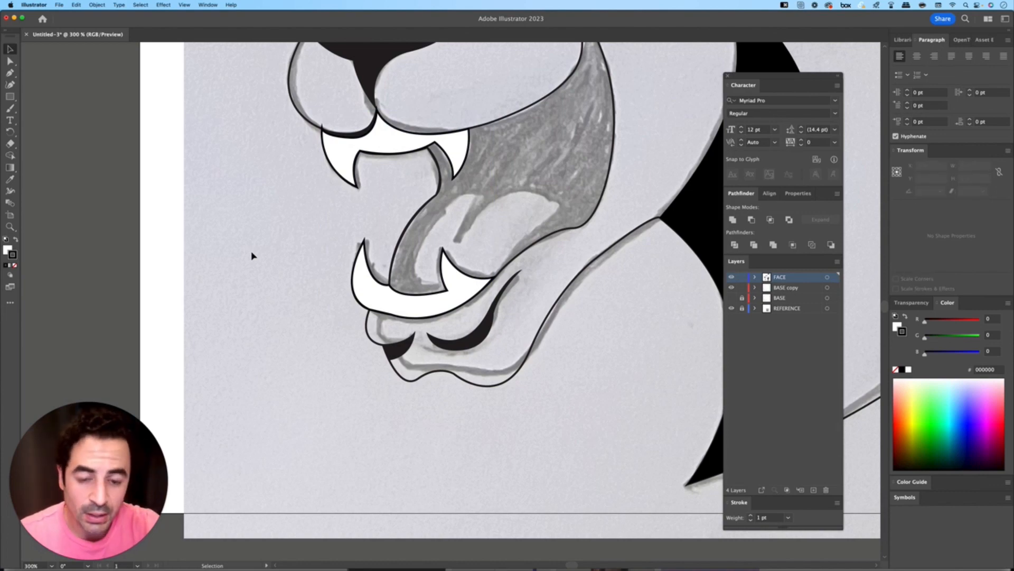
Trace the tongue's upper edge and front curve down to the lower teeth with the Pen tool, using no fill and a black stroke
{"action": "key", "text": "p"}
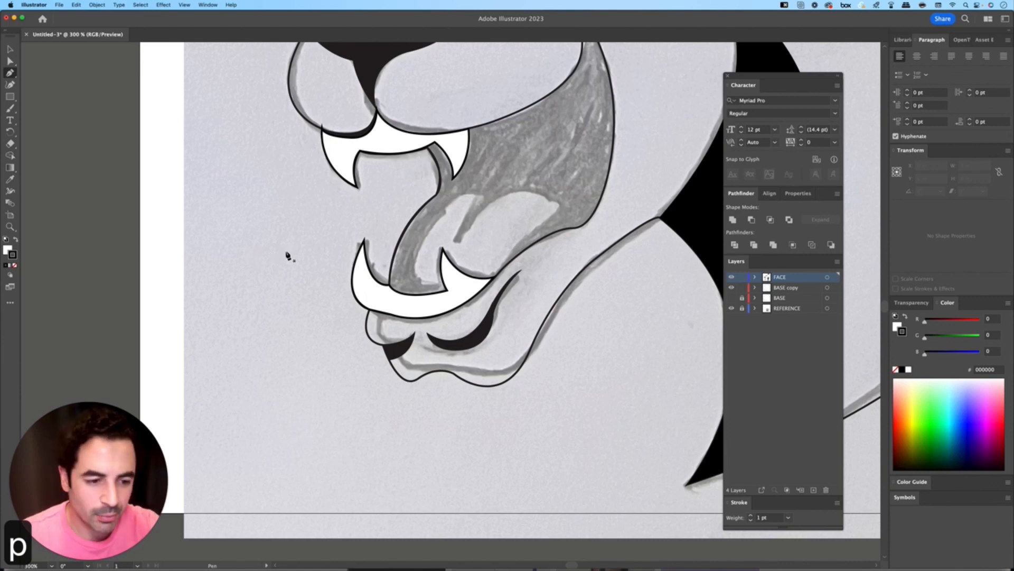
{"action": "key", "text": "x"}
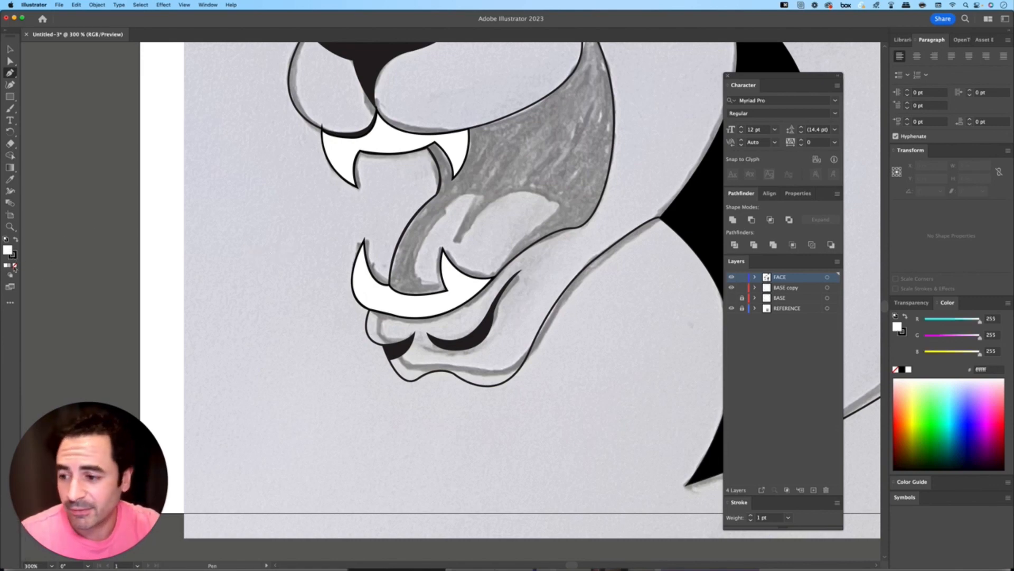
{"action": "left_click", "coordinate": [15, 267]}
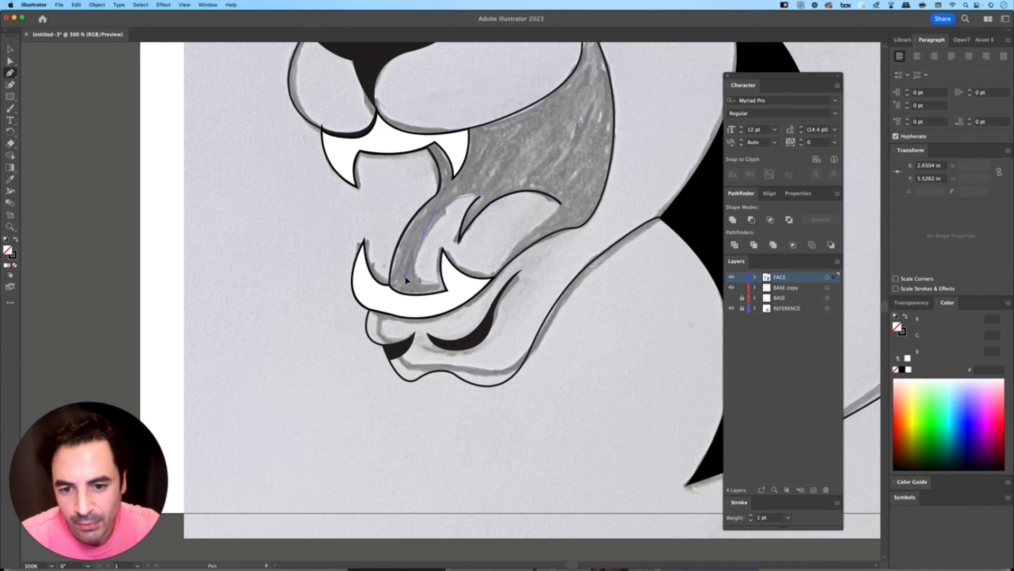
{"action": "left_click_drag", "start_coordinate": [406, 277], "coordinate": [406, 276]}
{"action": "left_click_drag", "start_coordinate": [315, 289], "coordinate": [322, 291]}
{"action": "left_click", "coordinate": [321, 289]}
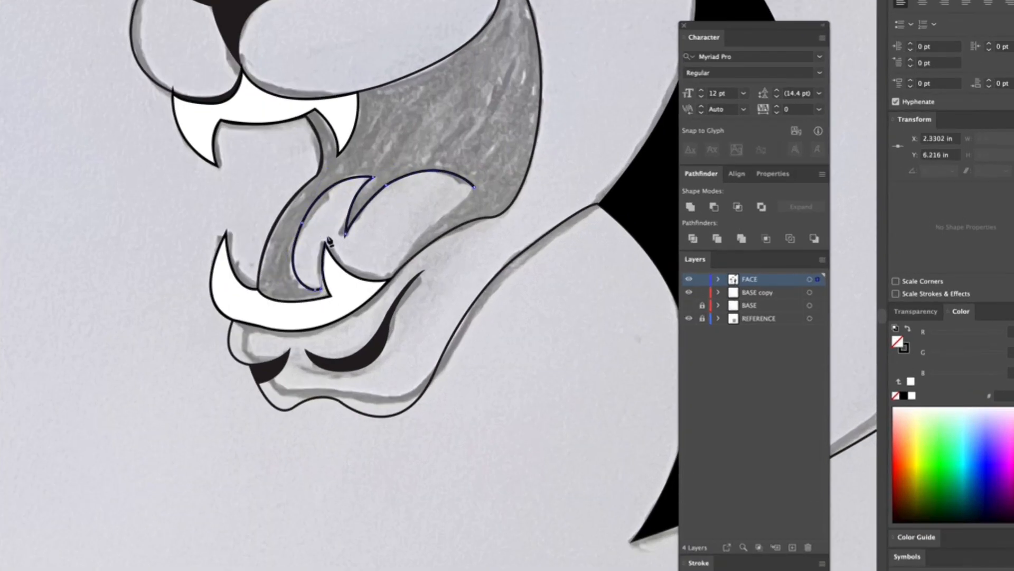
Trace the tongue's lower edge around the rear fang, close the outline, and swap the mouth's stroke for a solid fill
{"action": "left_click_drag", "start_coordinate": [327, 229], "coordinate": [344, 201]}
{"action": "left_click", "coordinate": [326, 229]}
{"action": "left_click_drag", "start_coordinate": [376, 272], "coordinate": [395, 272]}
{"action": "left_click_drag", "start_coordinate": [407, 249], "coordinate": [426, 223]}
{"action": "left_click", "coordinate": [475, 187]}
{"action": "key", "text": "shift+x"}
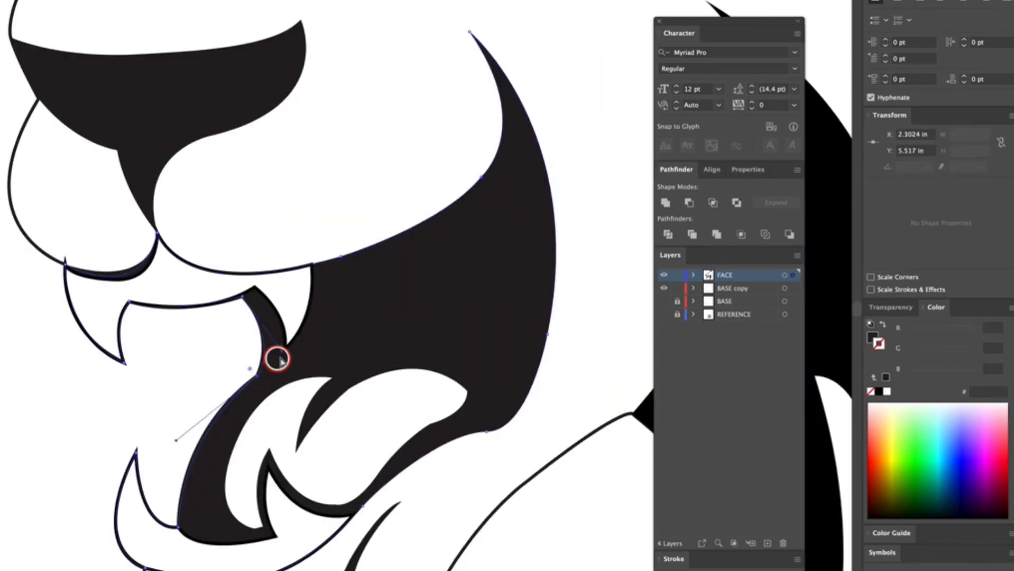
Draw a thin shadow shape with the Pen tool under the front upper lip up to the nose tip and fill it black
{"action": "left_click", "coordinate": [157, 235]}
{"action": "left_click", "coordinate": [66, 272]}
{"action": "key", "text": "ctrl+="}
{"action": "left_click", "coordinate": [206, 381], "text": "ctrl"}
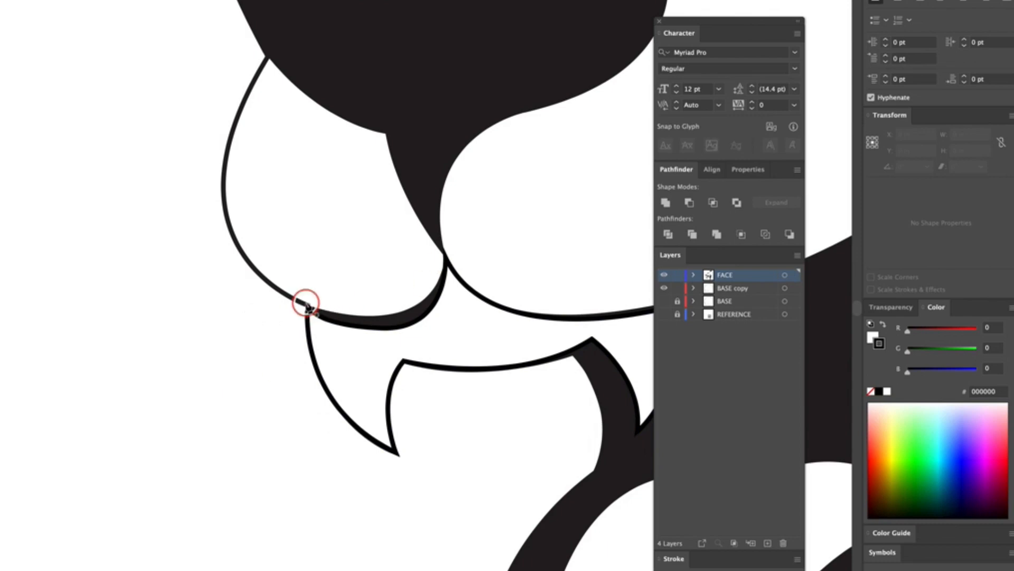
{"action": "key", "text": "x"}
{"action": "key", "text": "/"}
{"action": "left_click", "coordinate": [308, 305]}
{"action": "left_click_drag", "start_coordinate": [441, 250], "coordinate": [437, 158]}
{"action": "left_click", "coordinate": [307, 305]}
{"action": "key", "text": "shift+x"}
{"action": "key", "text": "super+shift+a"}
{"action": "key", "text": "super+="}
{"action": "key", "text": "super+="}
Adjust the front anchor point of the lip shadow so it lines up with the muzzle outline
{"action": "key", "text": "a"}
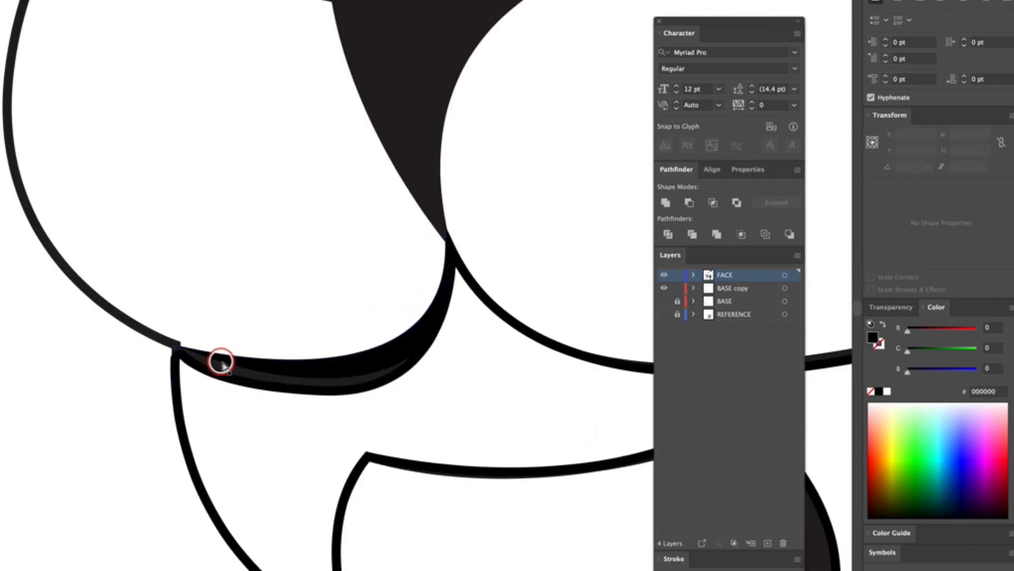
{"action": "left_click", "coordinate": [176, 349]}
{"action": "left_click", "coordinate": [183, 358]}
{"action": "left_click", "coordinate": [137, 418]}
Recolour the mouth and the other dark face shapes to pure black (000000) and deselect them
{"action": "key", "text": "super+-"}
{"action": "key", "text": "super+-"}
{"action": "key", "text": "super+-"}
{"action": "key", "text": "super+-"}
{"action": "key", "text": "super+0"}
{"action": "left_click", "coordinate": [216, 371]}
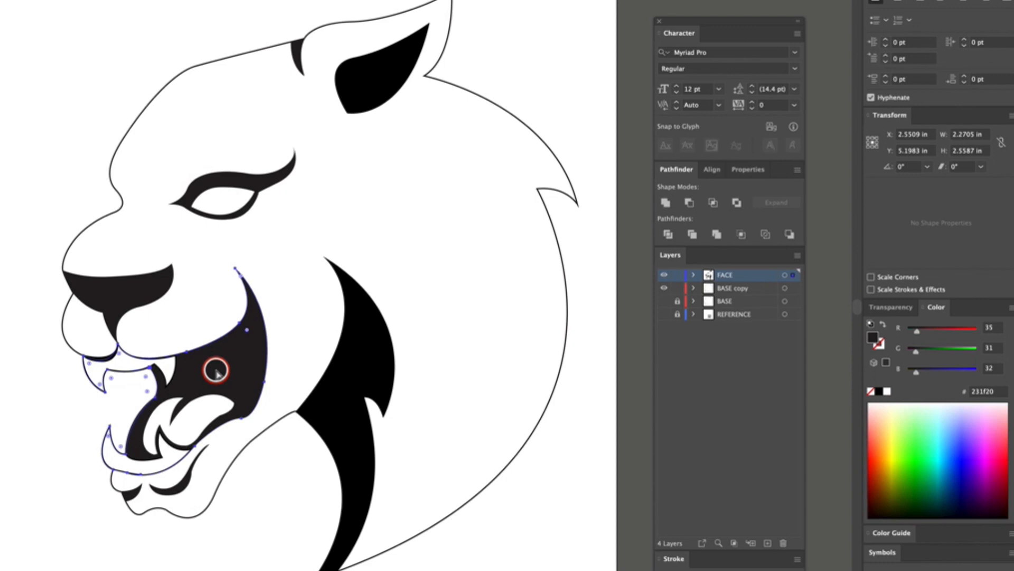
{"action": "left_click", "coordinate": [37, 89]}
{"action": "left_click", "coordinate": [879, 392]}
{"action": "left_click", "coordinate": [572, 83]}
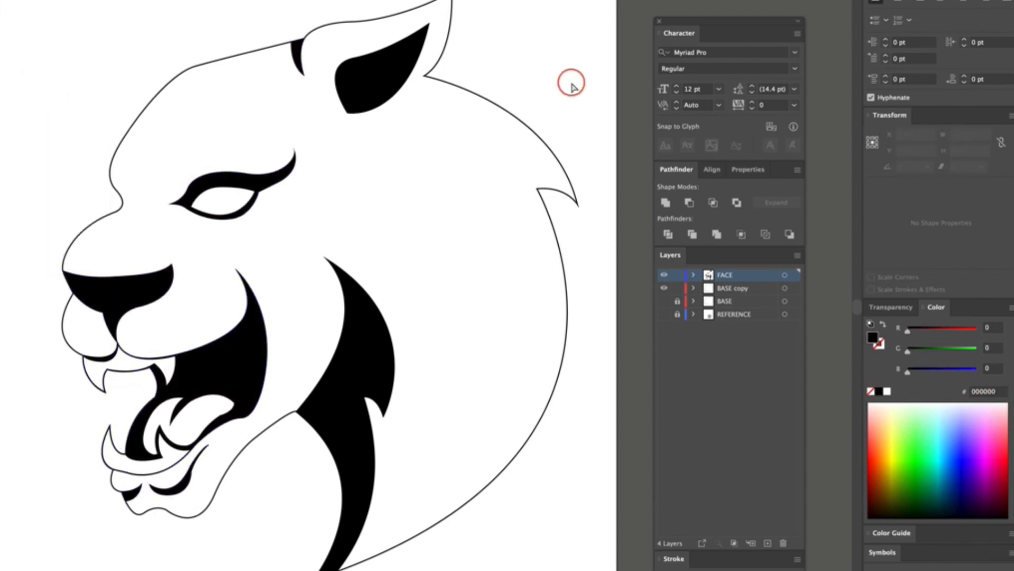
Toggle the REFERENCE layer's visibility to compare the artwork with the sketch, leaving the layer hidden
{"action": "left_click", "coordinate": [664, 315]}
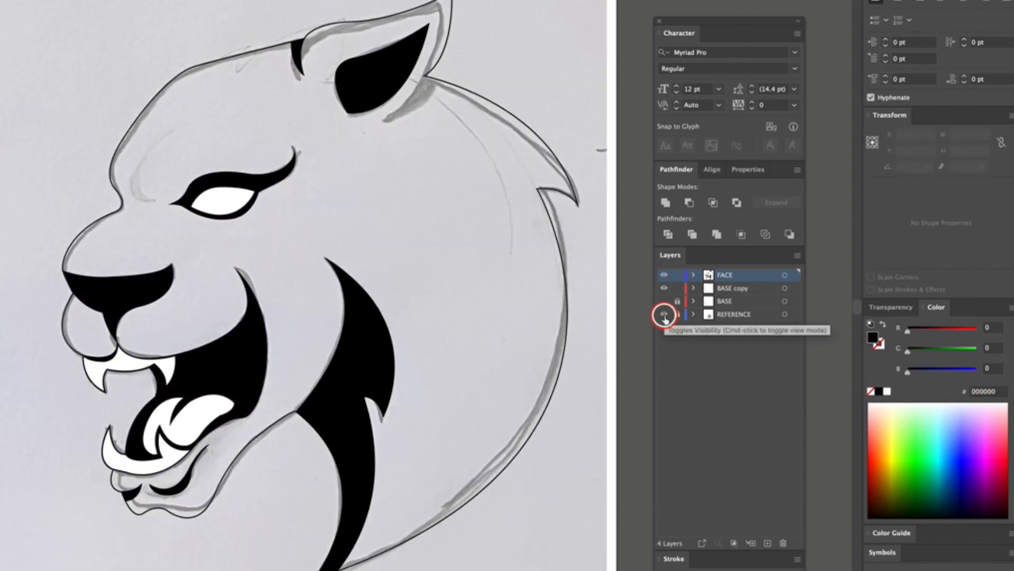
{"action": "left_click", "coordinate": [664, 315]}
{"action": "left_click", "coordinate": [665, 315]}
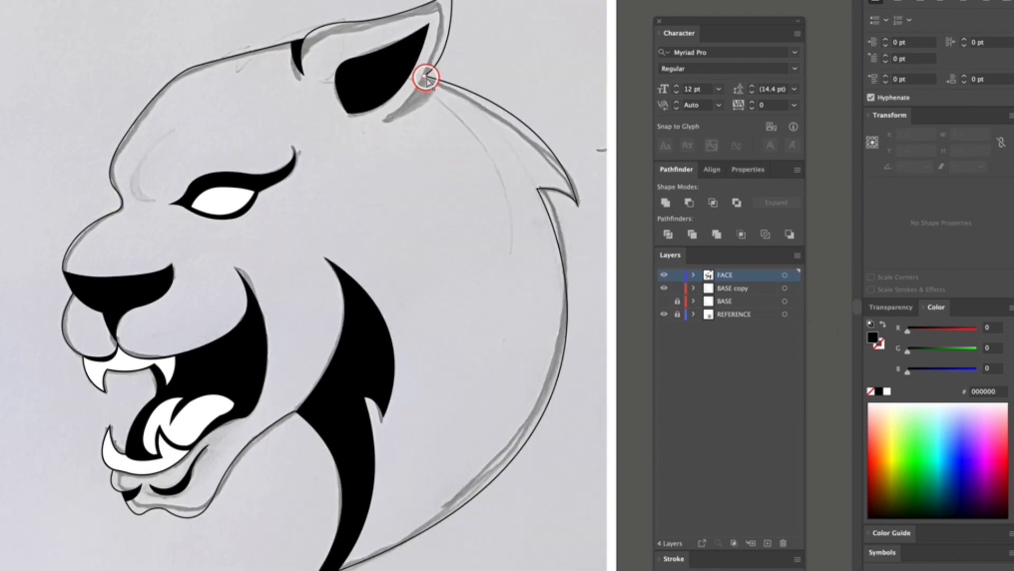
{"action": "left_click", "coordinate": [664, 315]}
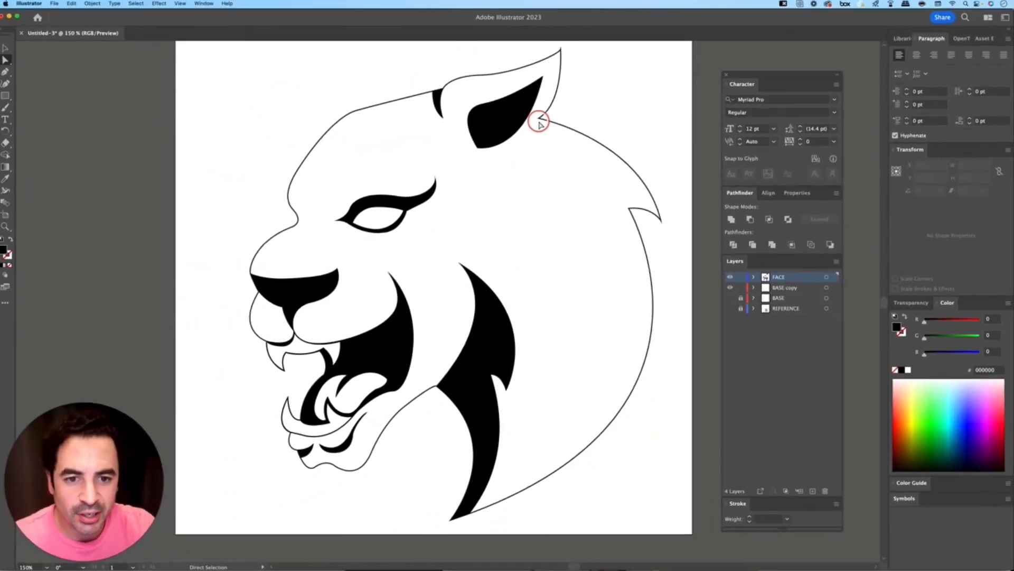
Move the silhouette's anchor point at the back base of the ear slightly outward and deselect the outline
{"action": "left_click", "coordinate": [425, 80]}
{"action": "left_click", "coordinate": [542, 123]}
{"action": "left_click_drag", "start_coordinate": [542, 122], "coordinate": [556, 117]}
{"action": "key", "text": "super+shift+a"}
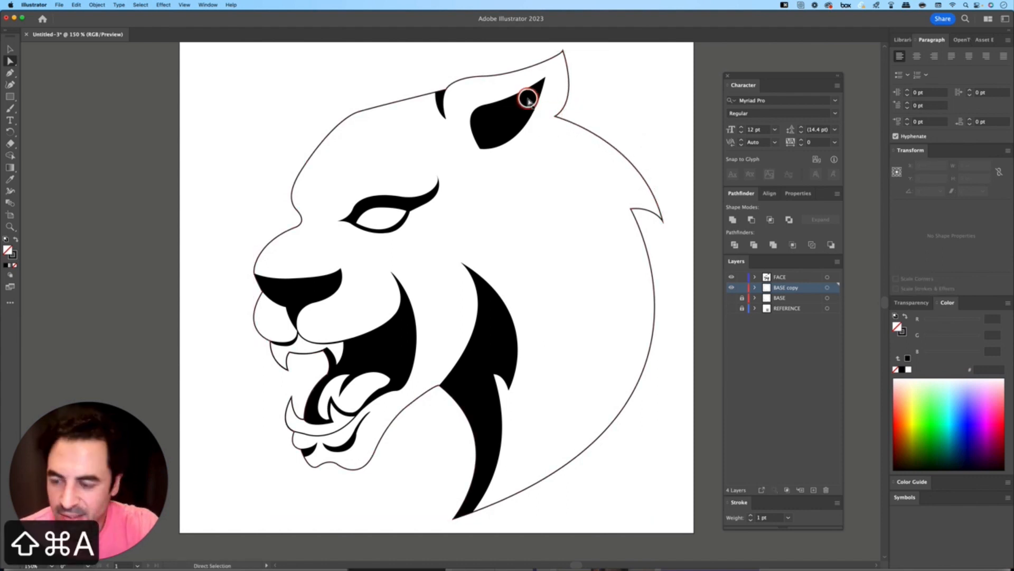
Draw a closed shadow shape with the Pen tool along the ear's back edge, ending in a point below the ear, and fill it solid
{"action": "key", "text": "p"}
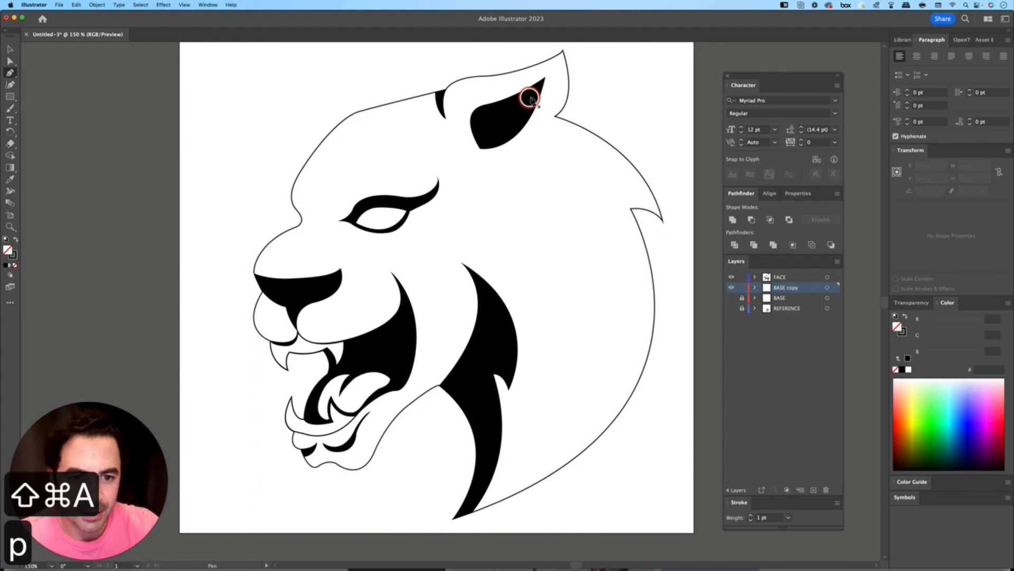
{"action": "left_click", "coordinate": [562, 51]}
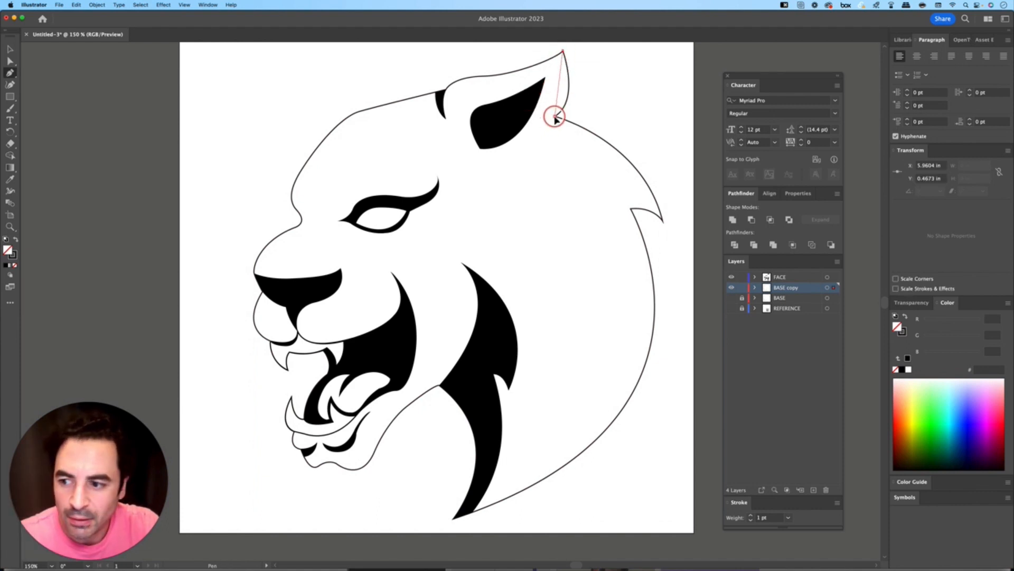
{"action": "left_click_drag", "start_coordinate": [555, 116], "coordinate": [531, 137]}
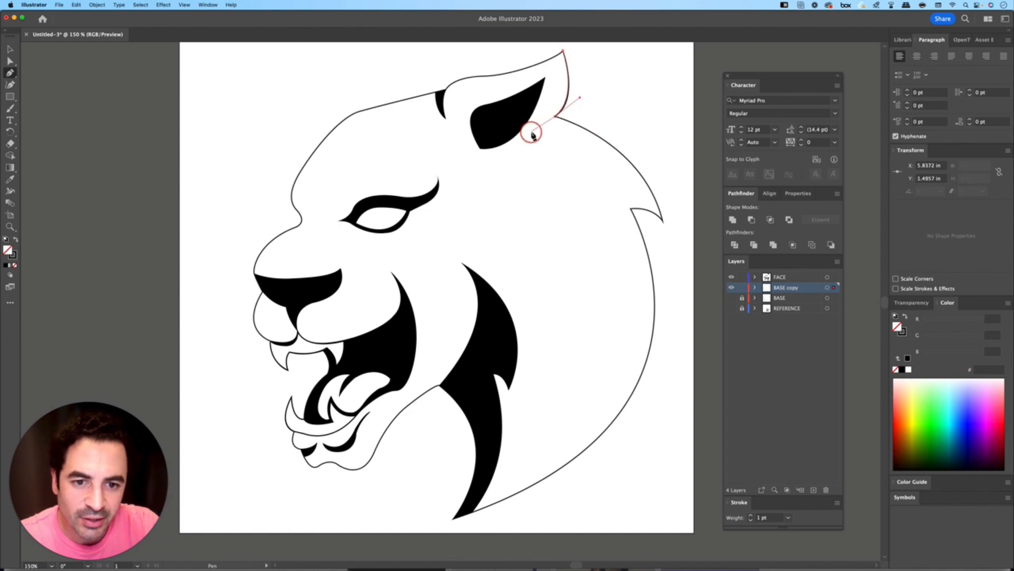
{"action": "left_click", "coordinate": [531, 132]}
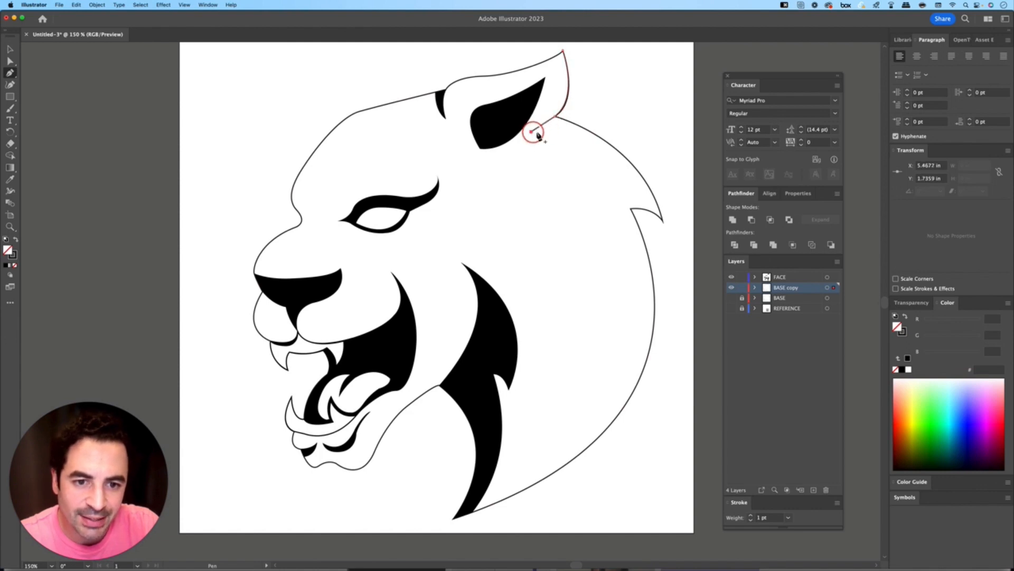
{"action": "left_click", "coordinate": [565, 120]}
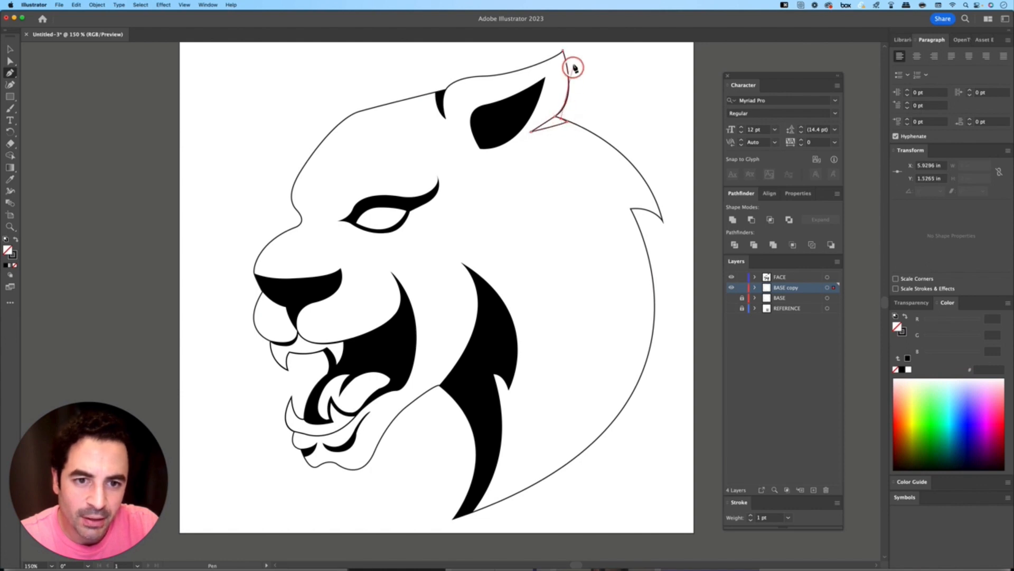
{"action": "key", "text": "space"}
{"action": "left_click_drag", "start_coordinate": [607, 68], "coordinate": [400, 126]}
{"action": "key", "text": "shift+x"}
{"action": "key", "text": "shift+super+a"}
{"action": "key", "text": "v"}
Fine-tune the ear shadow's anchor points at the ear base so its edges meet the silhouette cleanly, and deselect it
{"action": "key", "text": "space"}
{"action": "left_click_drag", "start_coordinate": [487, 274], "coordinate": [552, 219]}
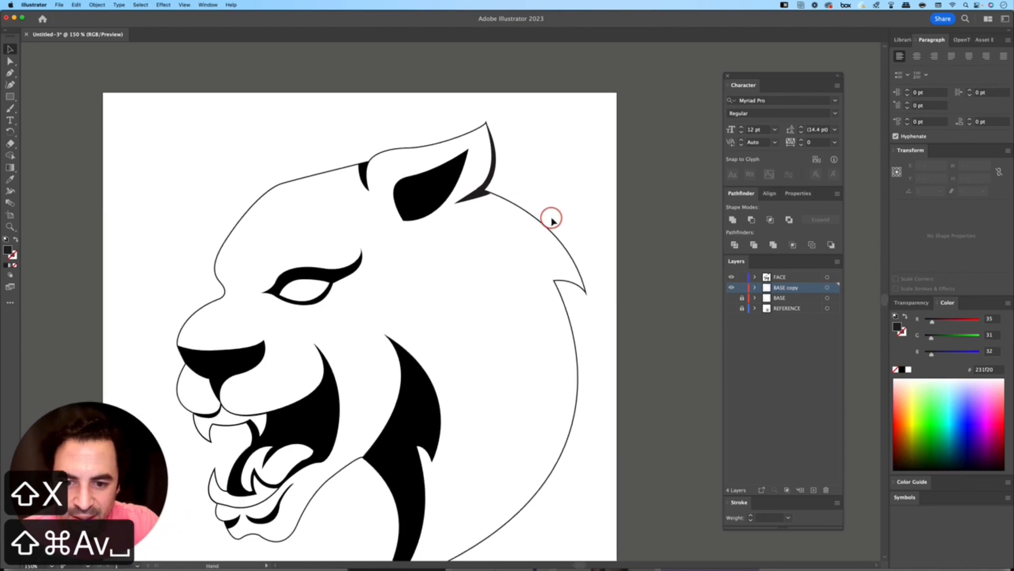
{"action": "key", "text": "super+equal"}
{"action": "key", "text": "super+equal"}
{"action": "key", "text": "super+equal"}
{"action": "key", "text": "space"}
{"action": "left_click_drag", "start_coordinate": [518, 126], "coordinate": [459, 381]}
{"action": "key", "text": "a"}
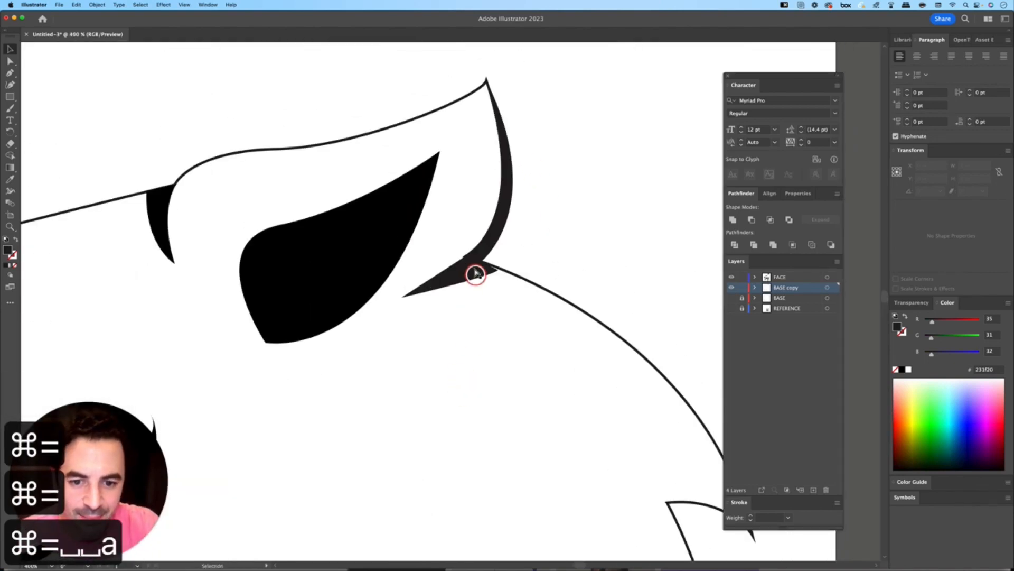
{"action": "left_click", "coordinate": [495, 271]}
{"action": "left_click_drag", "start_coordinate": [498, 273], "coordinate": [500, 270]}
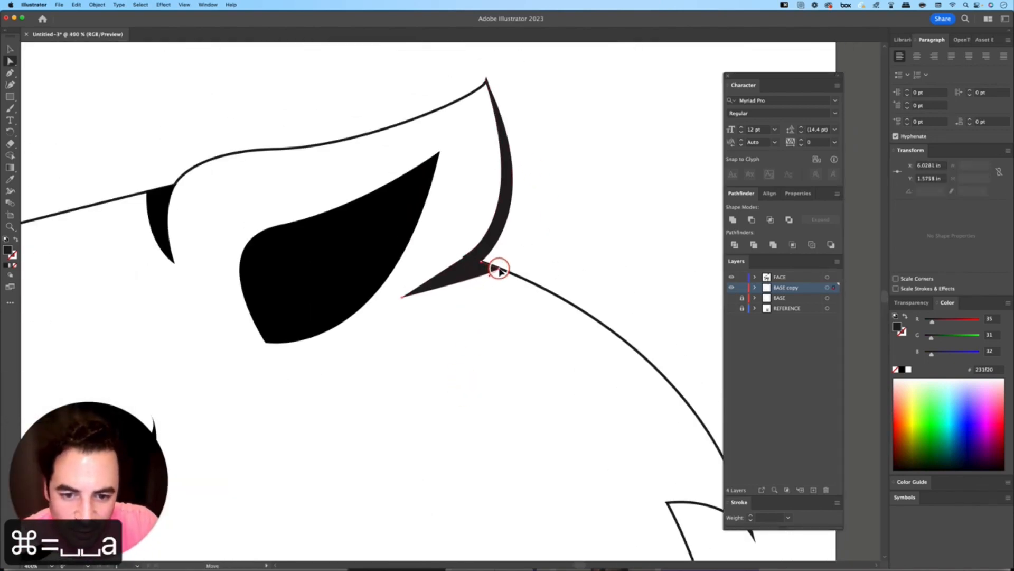
{"action": "left_click", "coordinate": [465, 258]}
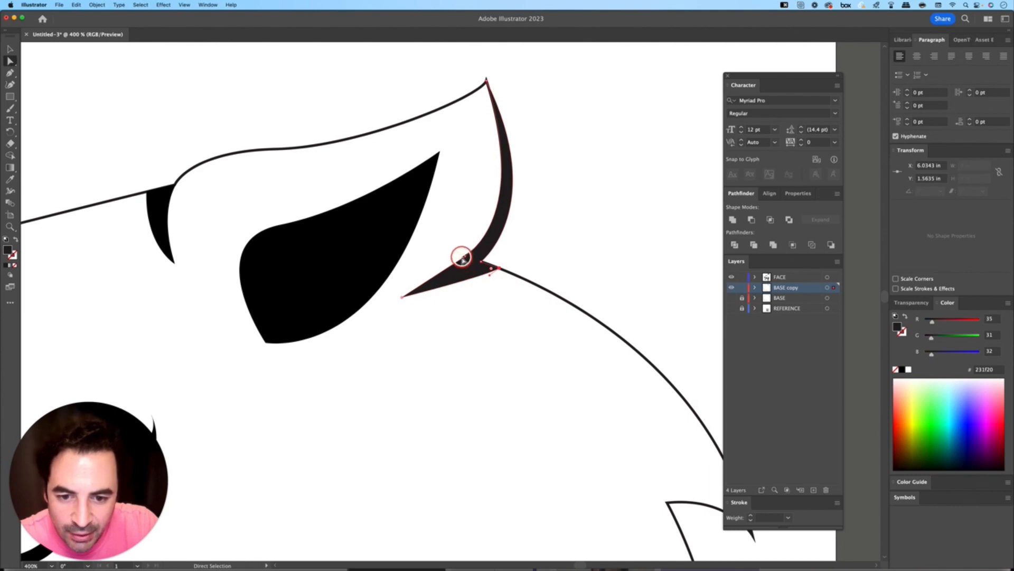
{"action": "key", "text": "shift+super+a"}
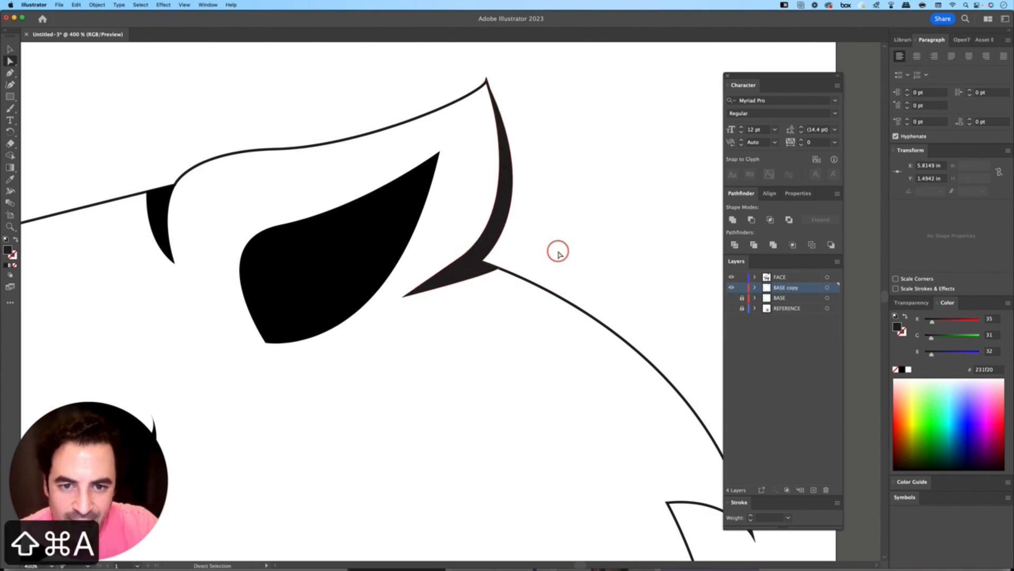
Try drawing a thin curved shape with the Pen tool along the upper lip, from below the nose to the dark mouth area
{"action": "key", "text": "v"}
{"action": "key", "text": "super+0"}
{"action": "key", "text": "super+minus"}
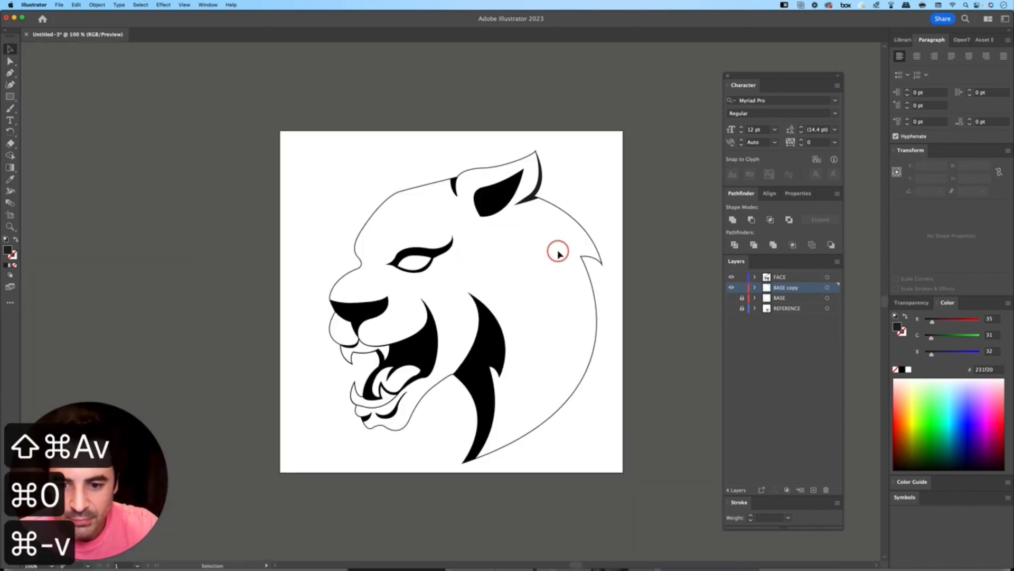
{"action": "key", "text": "super+equal"}
{"action": "key", "text": "super+equal"}
{"action": "key", "text": "p"}
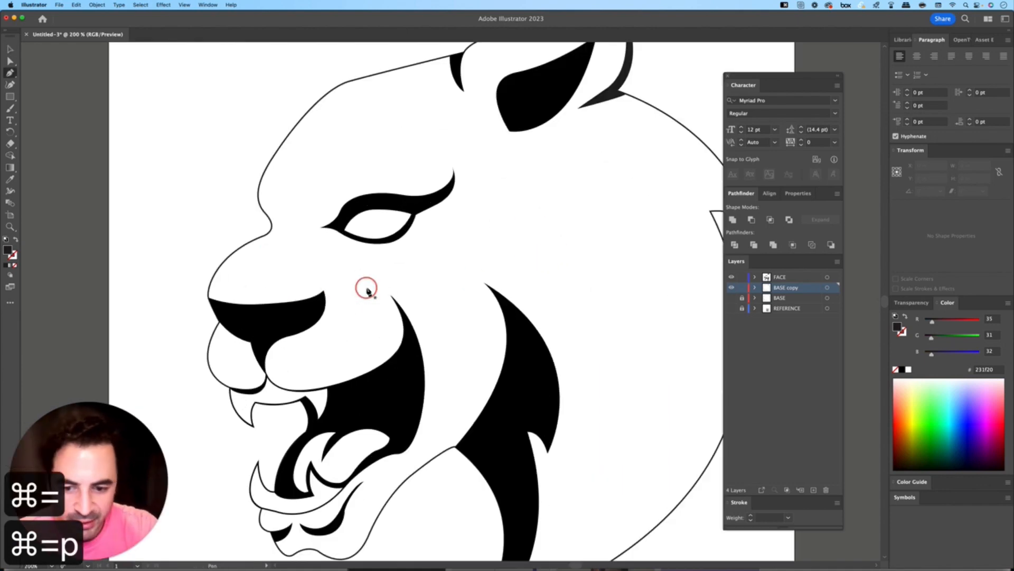
{"action": "left_click_drag", "start_coordinate": [339, 385], "coordinate": [470, 284]}
{"action": "left_click", "coordinate": [350, 289]}
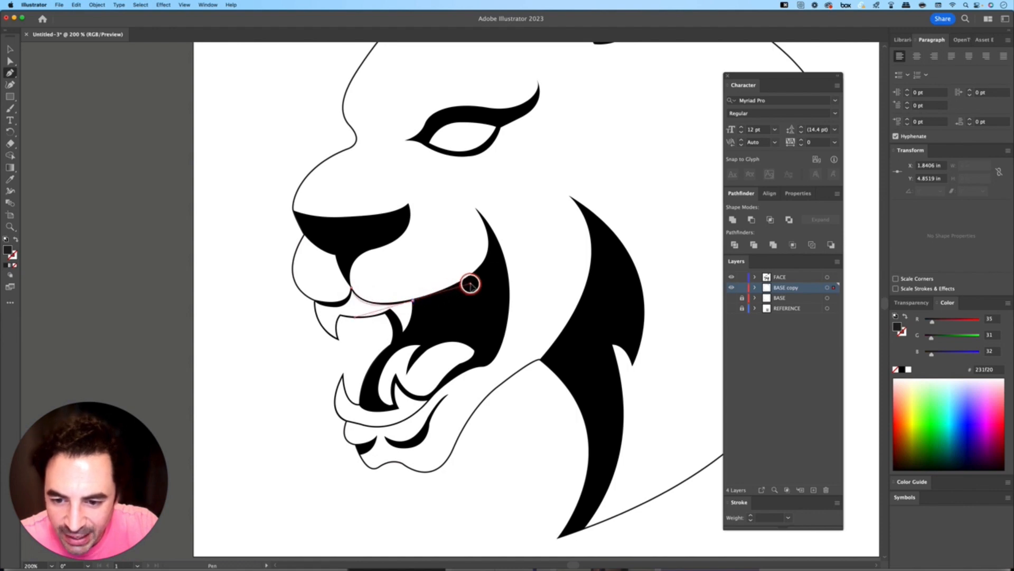
{"action": "left_click", "coordinate": [413, 299]}
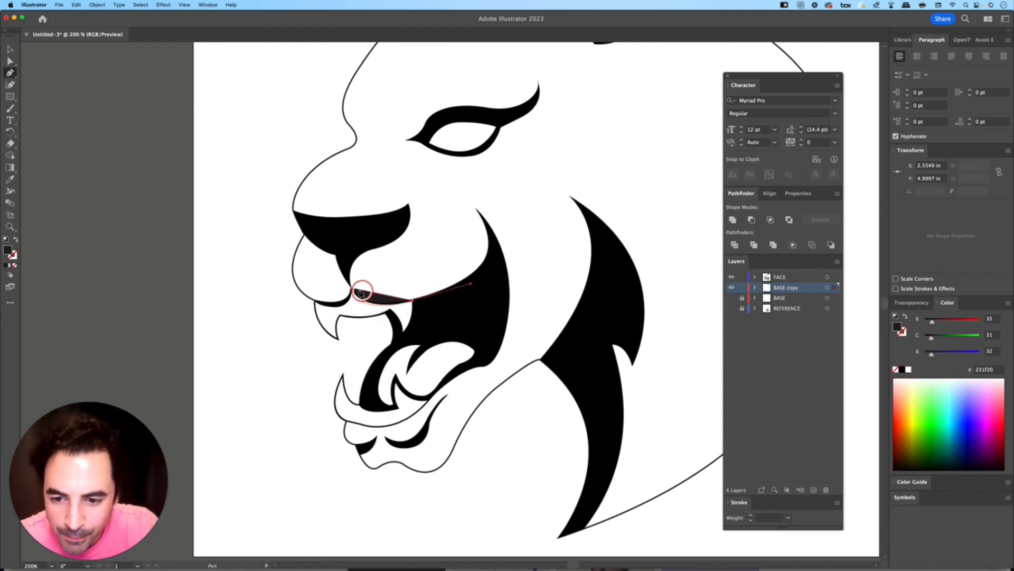
{"action": "left_click", "coordinate": [334, 263]}
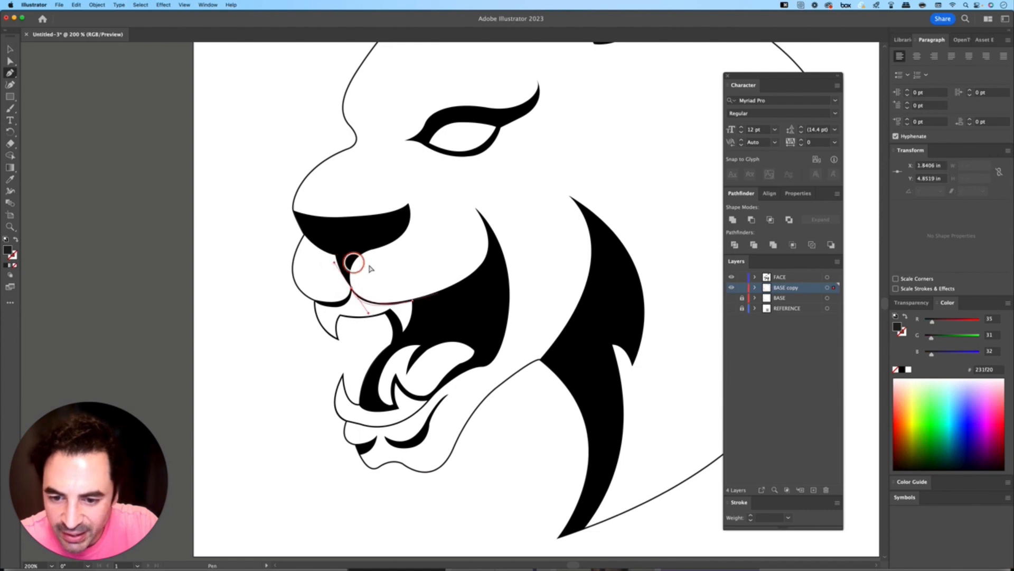
{"action": "key", "text": "shift+super+bracketright"}
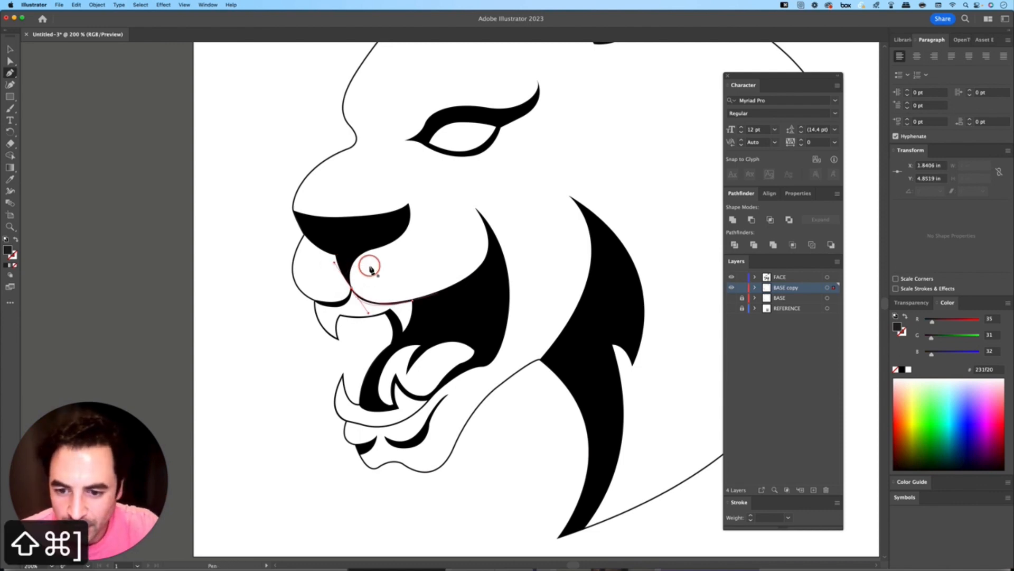
{"action": "left_click_drag", "start_coordinate": [412, 299], "coordinate": [458, 288]}
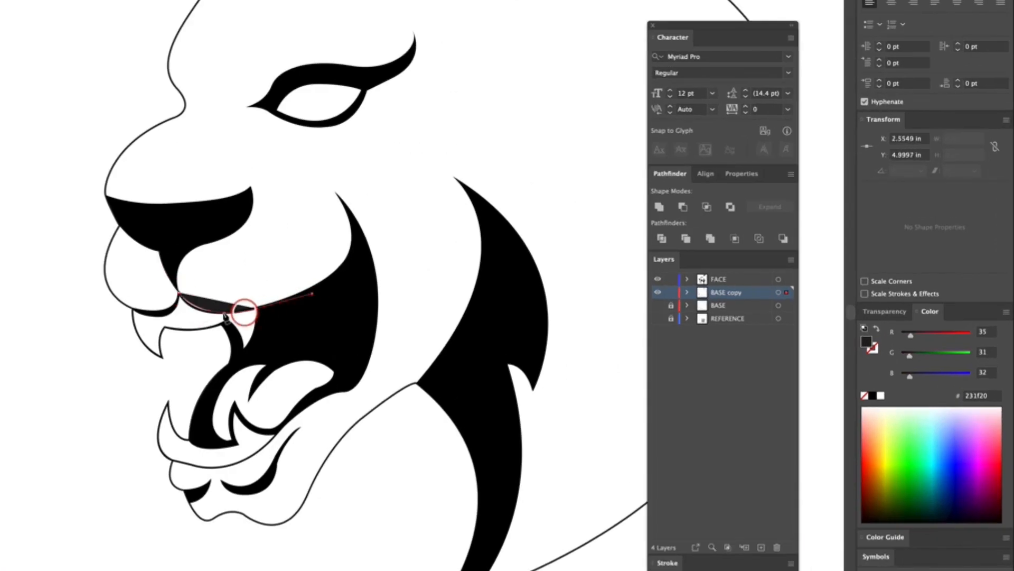
{"action": "left_click", "coordinate": [412, 299]}
{"action": "left_click_drag", "start_coordinate": [351, 288], "coordinate": [335, 260]}
Select the thin upper lip shape on the BASE copy layer and delete it
{"action": "key", "text": "v"}
{"action": "left_click", "coordinate": [327, 316]}
{"action": "left_click", "coordinate": [267, 301]}
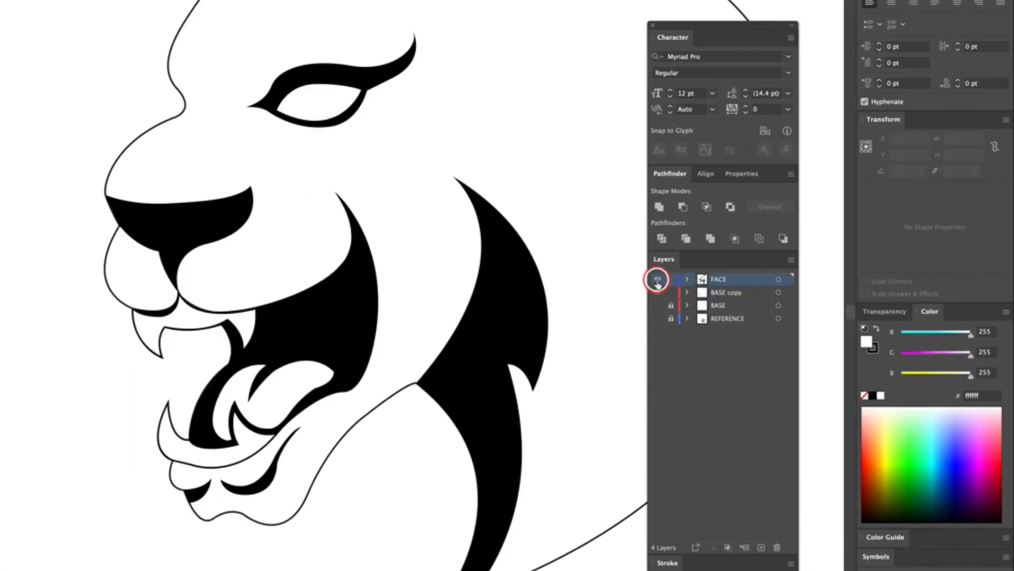
{"action": "left_click", "coordinate": [186, 324]}
{"action": "left_click", "coordinate": [195, 314]}
{"action": "left_click", "coordinate": [212, 312]}
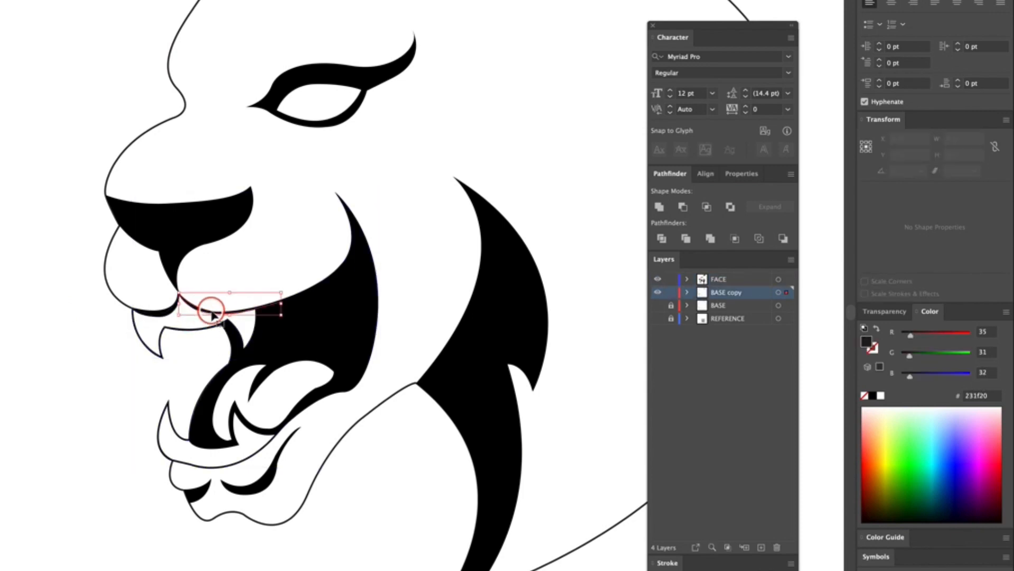
{"action": "key", "text": "Delete"}
Draw a closed, filled crescent with the Pen tool along the upper lip, from the point below the nose to the mouth shadow
{"action": "key", "text": "super+equal"}
{"action": "key", "text": "super+equal"}
{"action": "key", "text": "p"}
{"action": "left_click", "coordinate": [213, 303]}
{"action": "left_click_drag", "start_coordinate": [53, 272], "coordinate": [10, 210]}
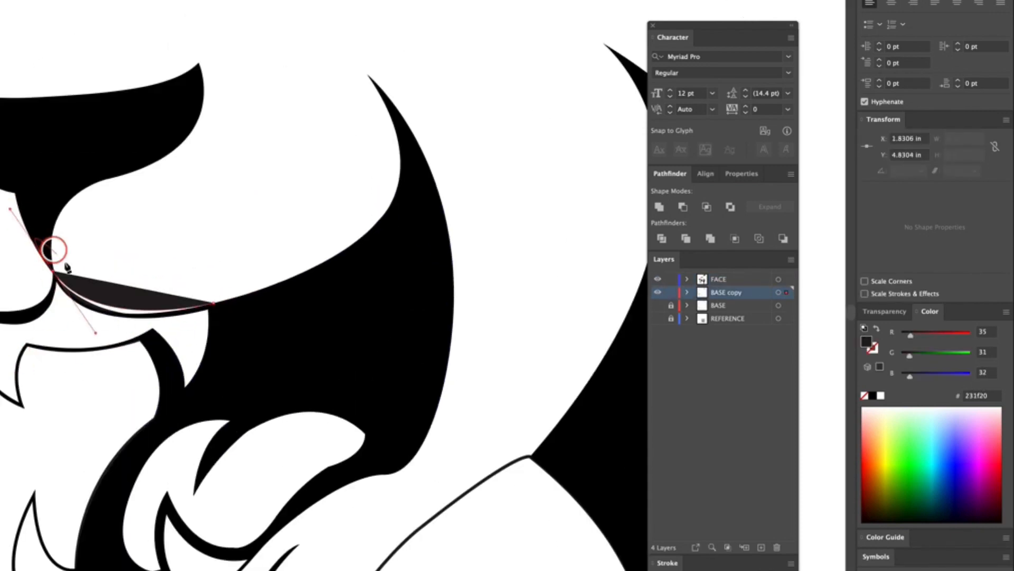
{"action": "left_click", "coordinate": [215, 304]}
{"action": "key", "text": "v"}
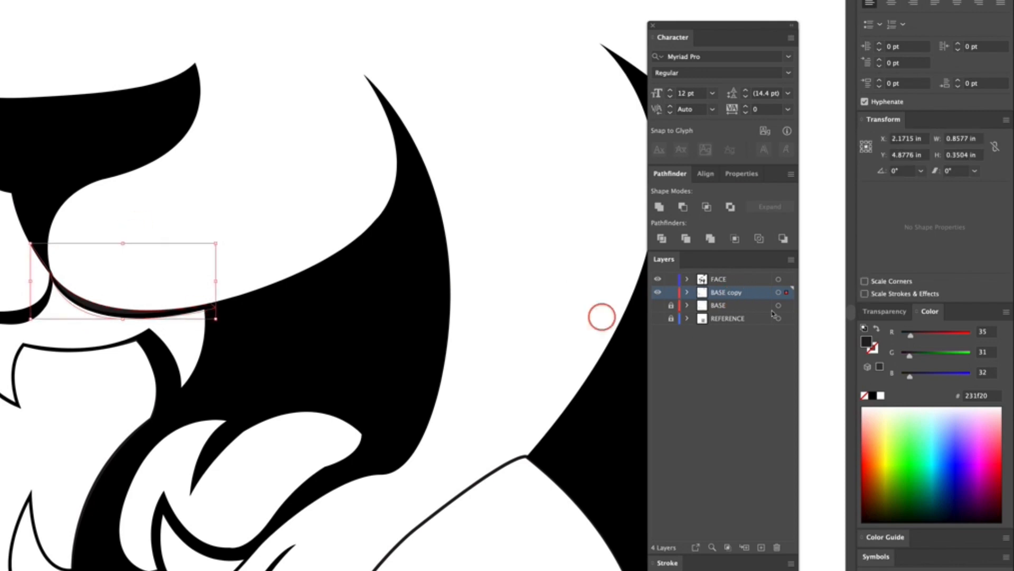
Move the upper lip crescent to the FACE layer, keeping its position
{"action": "key", "text": "super+x"}
{"action": "left_click", "coordinate": [731, 280]}
{"action": "key", "text": "super+f"}
Sample the mouth's black fill and draw a small solid shadow along the inner edge of the lower front fang
{"action": "key", "text": "super+minus"}
{"action": "key", "text": "super+minus"}
{"action": "key", "text": "i"}
{"action": "left_click", "coordinate": [378, 169]}
{"action": "key", "text": "p"}
{"action": "left_click", "coordinate": [174, 282]}
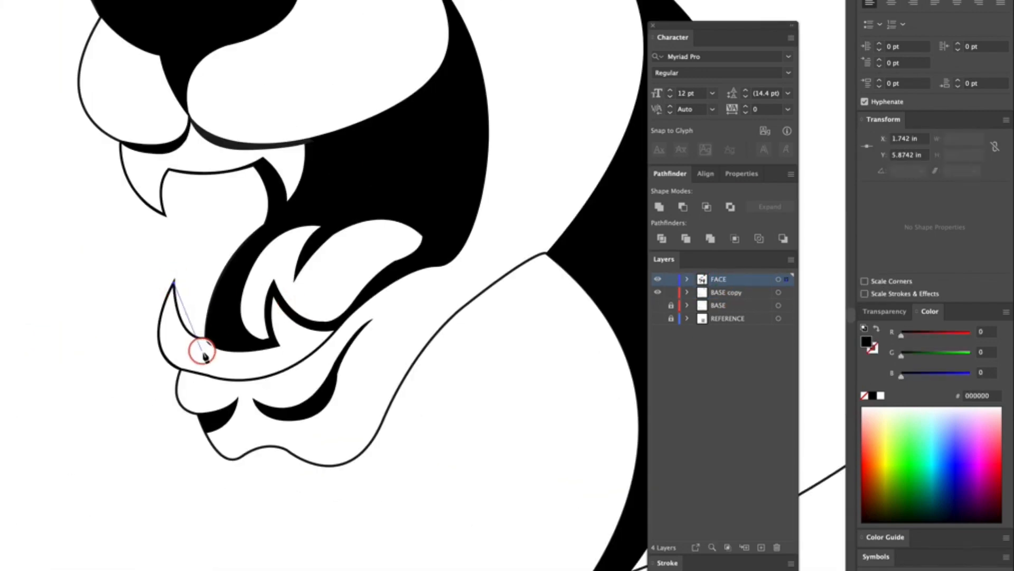
{"action": "key", "text": "shift+x"}
{"action": "mouse_move", "coordinate": [205, 353]}
{"action": "left_mouse_down"}
{"action": "mouse_move", "coordinate": [216, 364]}
{"action": "mouse_move", "coordinate": [199, 363]}
{"action": "left_mouse_up"}
{"action": "left_click", "coordinate": [174, 283]}
{"action": "key", "text": "shift+x"}
{"action": "scroll", "coordinate": [168, 227], "scroll_direction": "right", "scroll_amount": 4}
{"action": "left_click", "coordinate": [171, 294]}
Draw small solid shadow shapes with the Pen tool along the inner edges of the upper front and back fangs
{"action": "scroll", "coordinate": [62, 174], "scroll_direction": "up", "scroll_amount": 1}
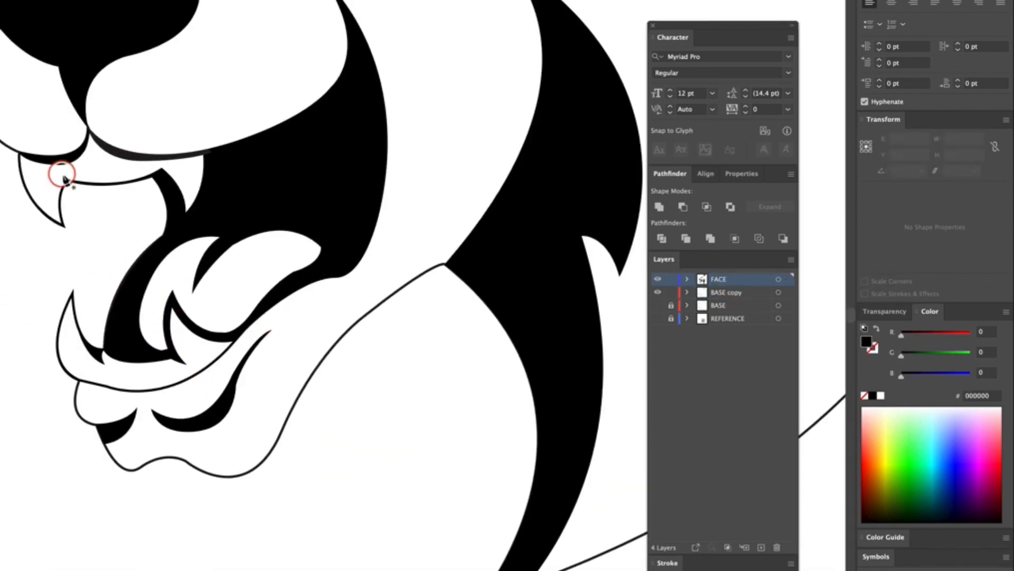
{"action": "left_click", "coordinate": [64, 226]}
{"action": "left_click_drag", "start_coordinate": [72, 170], "coordinate": [90, 160]}
{"action": "left_click_drag", "start_coordinate": [64, 226], "coordinate": [66, 235]}
{"action": "left_click", "coordinate": [184, 215]}
{"action": "left_click_drag", "start_coordinate": [155, 162], "coordinate": [121, 146]}
{"action": "left_click", "coordinate": [159, 175]}
{"action": "left_click_drag", "start_coordinate": [184, 215], "coordinate": [184, 244]}
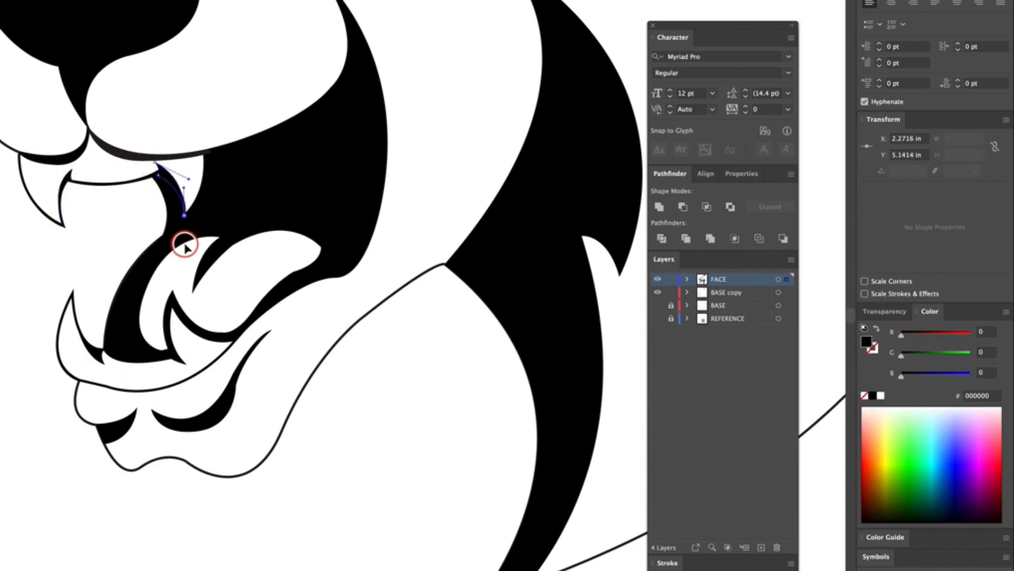
Draw a closed shape with the Pen tool where the jaw line meets the neck shadow, smoothing the corner, and fill it black
{"action": "scroll", "coordinate": [184, 244], "scroll_direction": "down", "scroll_amount": 3}
{"action": "scroll", "coordinate": [235, 338], "scroll_direction": "up", "scroll_amount": 3}
{"action": "left_click", "coordinate": [251, 339]}
{"action": "left_click_drag", "start_coordinate": [393, 164], "coordinate": [412, 69]}
{"action": "left_click", "coordinate": [393, 164]}
{"action": "left_click", "coordinate": [323, 326]}
{"action": "key", "text": "shift+x"}
{"action": "left_click_drag", "start_coordinate": [251, 340], "coordinate": [188, 384]}
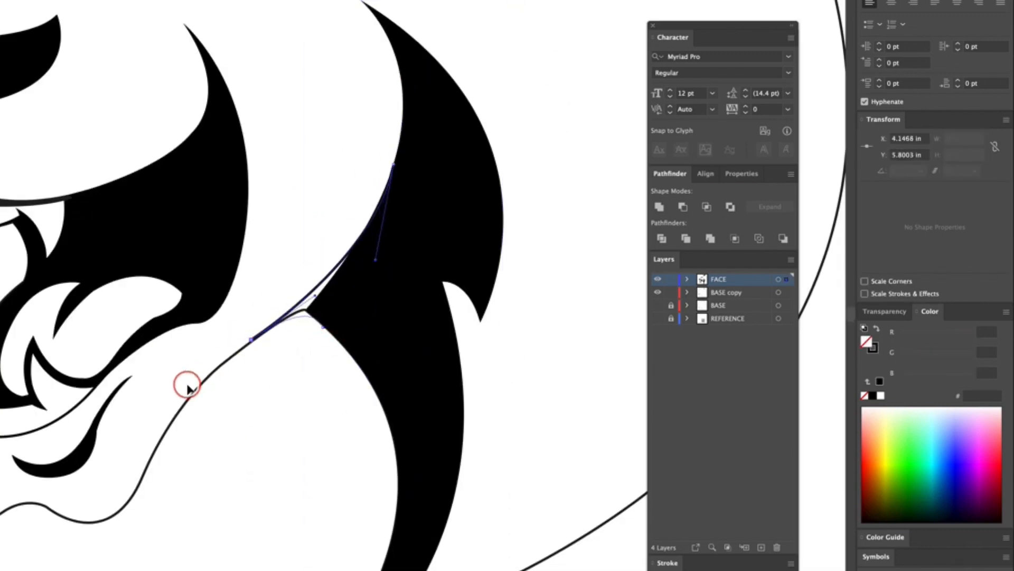
{"action": "left_click", "coordinate": [324, 326]}
Select the silhouette outline on the BASE copy layer and offset its path by 3 px with Miter joins
{"action": "key", "text": "ctrl+0"}
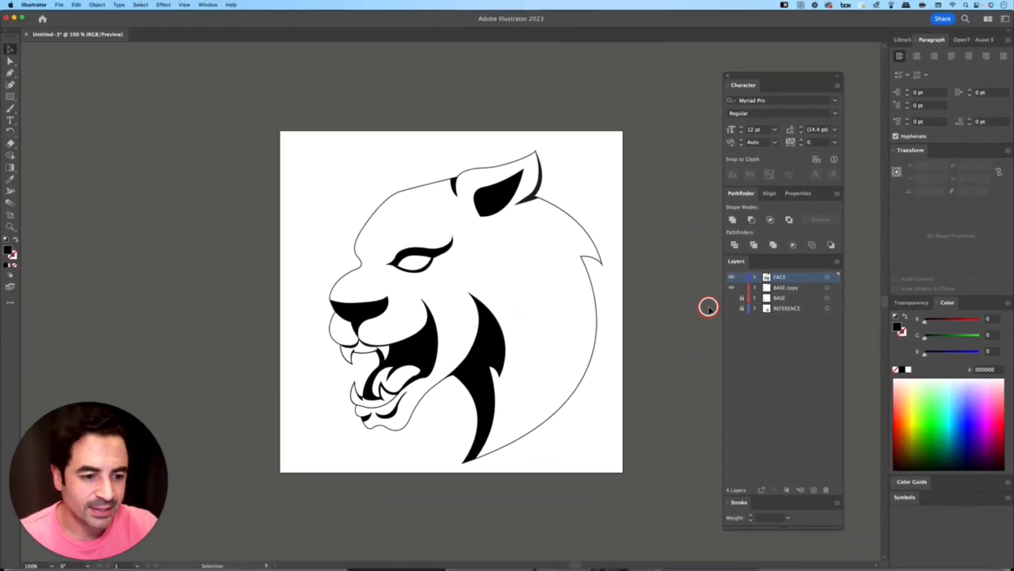
{"action": "left_click", "coordinate": [785, 299]}
{"action": "left_click", "coordinate": [776, 288]}
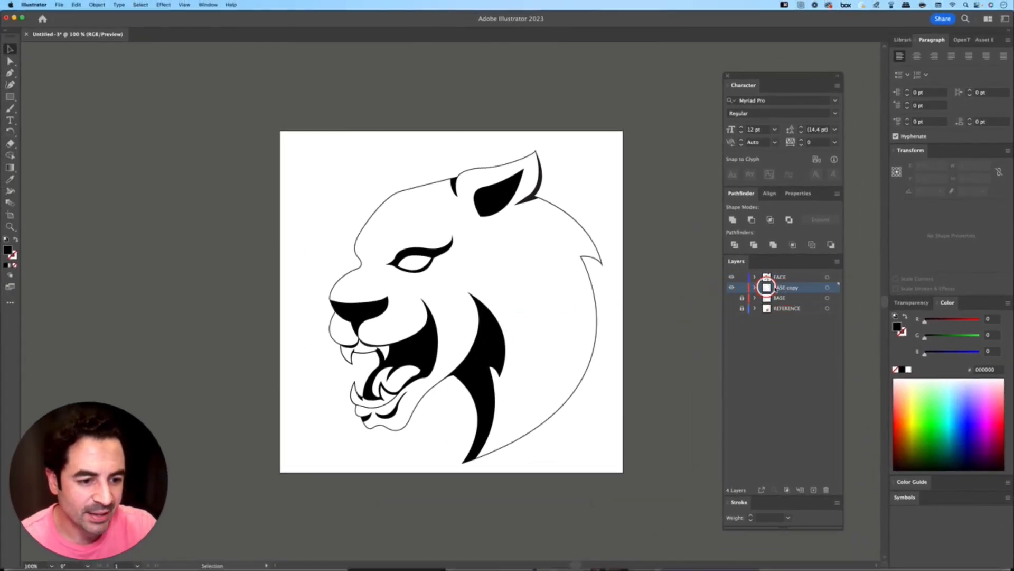
{"action": "left_click", "coordinate": [588, 238]}
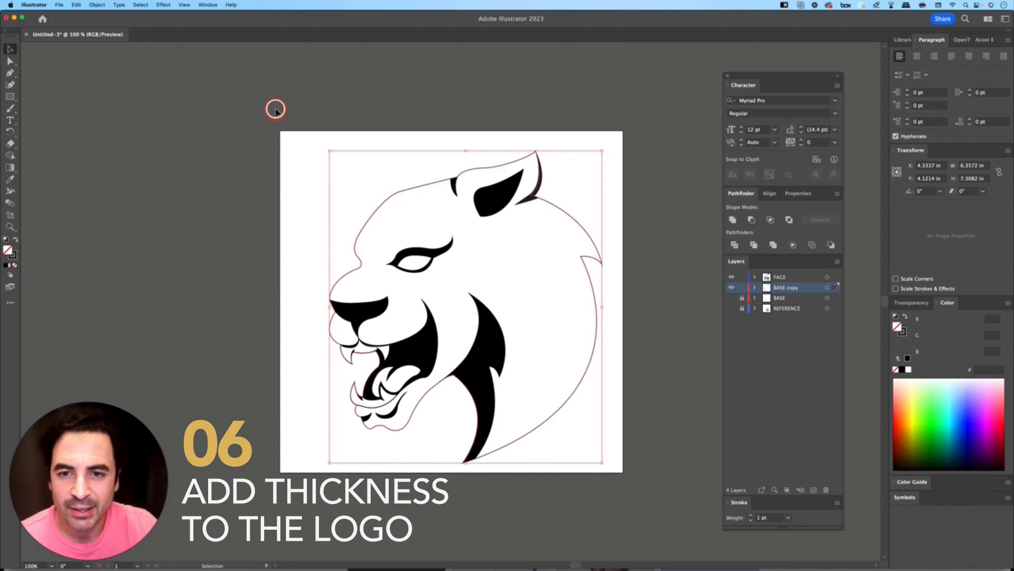
{"action": "left_click", "coordinate": [98, 5]}
{"action": "mouse_move", "coordinate": [138, 210]}
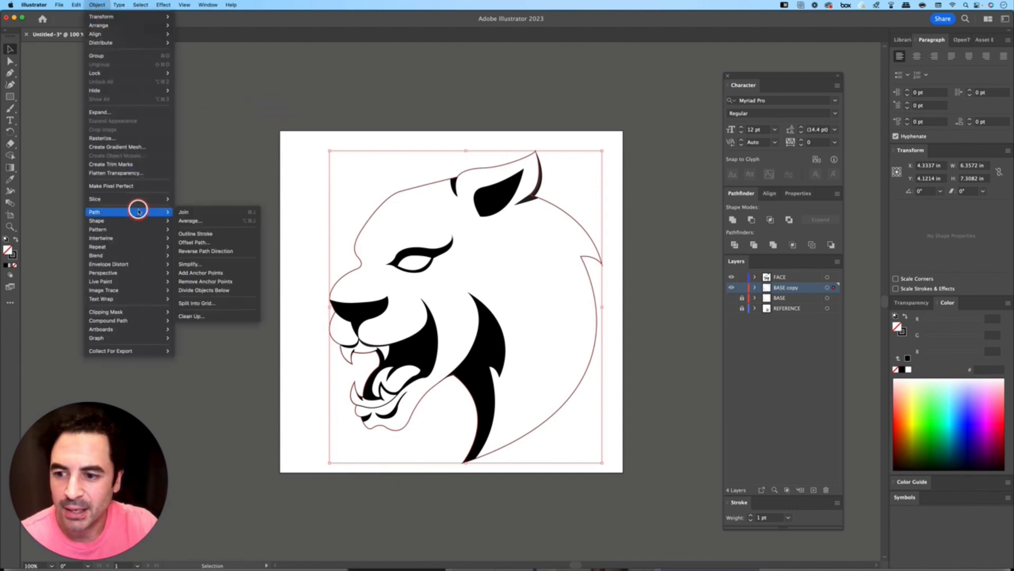
{"action": "left_click", "coordinate": [210, 237]}
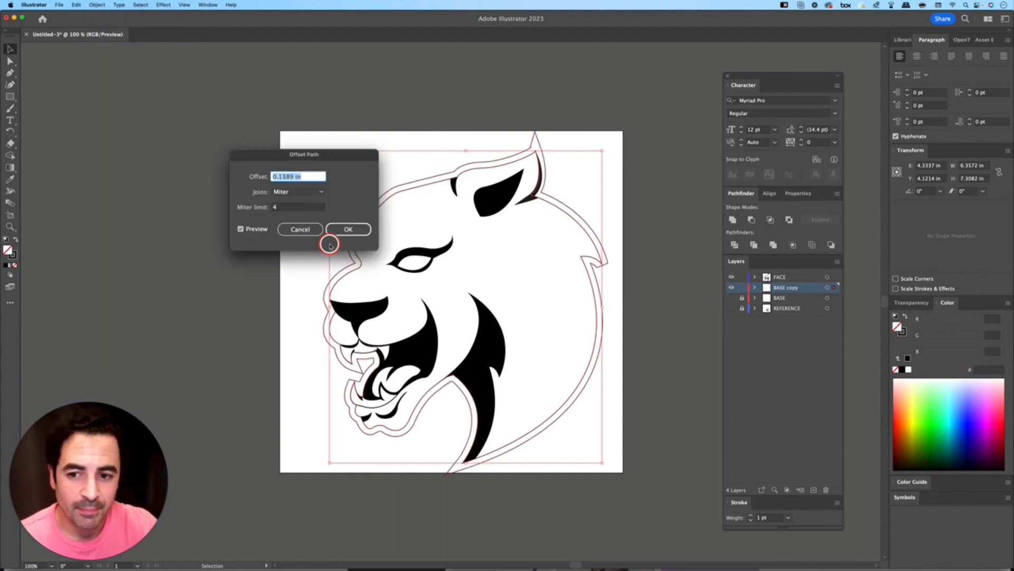
{"action": "left_click_drag", "start_coordinate": [328, 155], "coordinate": [276, 156]}
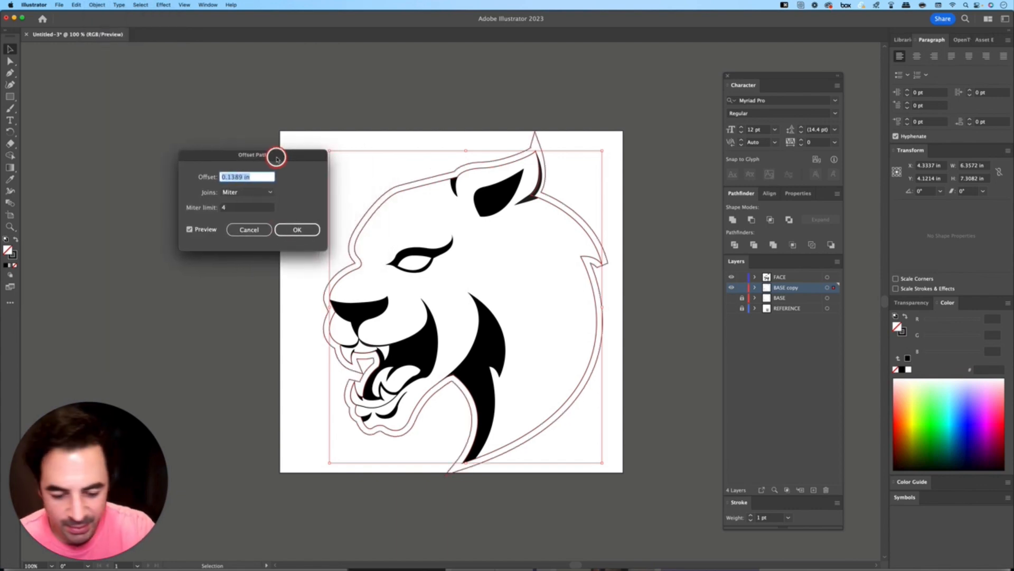
{"action": "type", "text": "3px"}
{"action": "key", "text": "Tab"}
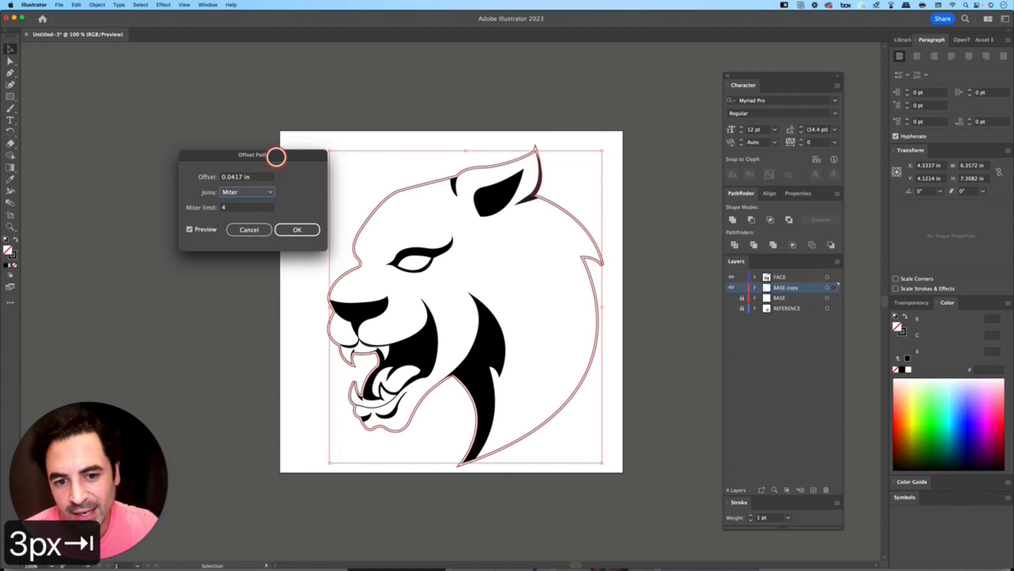
{"action": "left_click", "coordinate": [299, 229]}
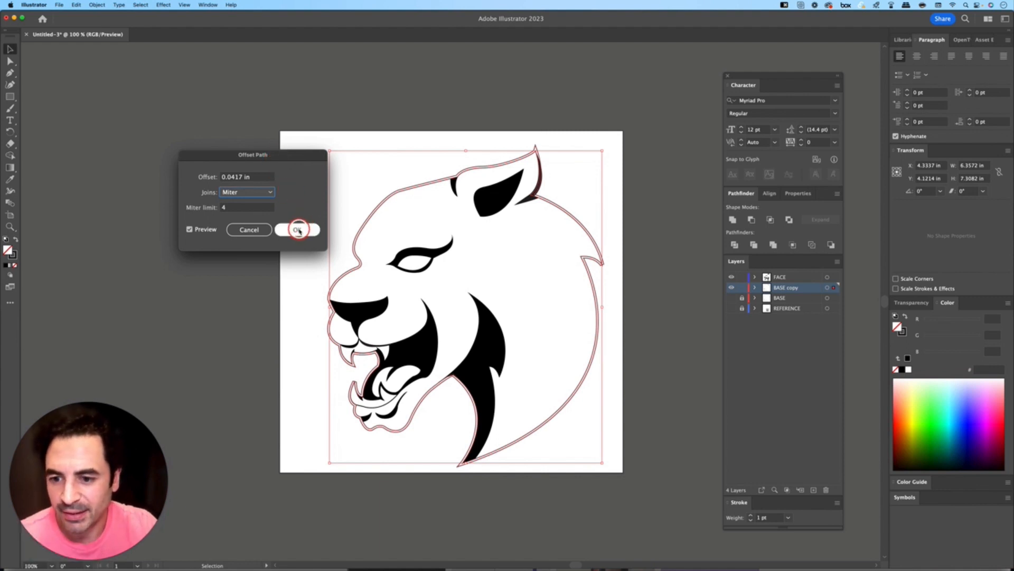
Fill the offset silhouette solid black and move it in place onto a new layer between BASE copy and BASE
{"action": "key", "text": "shift+x"}
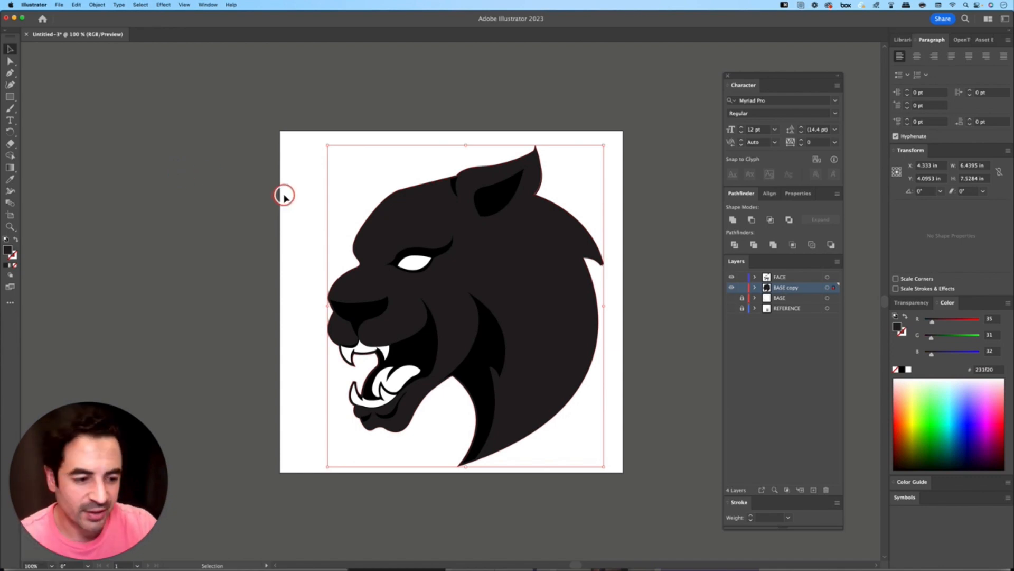
{"action": "left_click", "coordinate": [903, 370]}
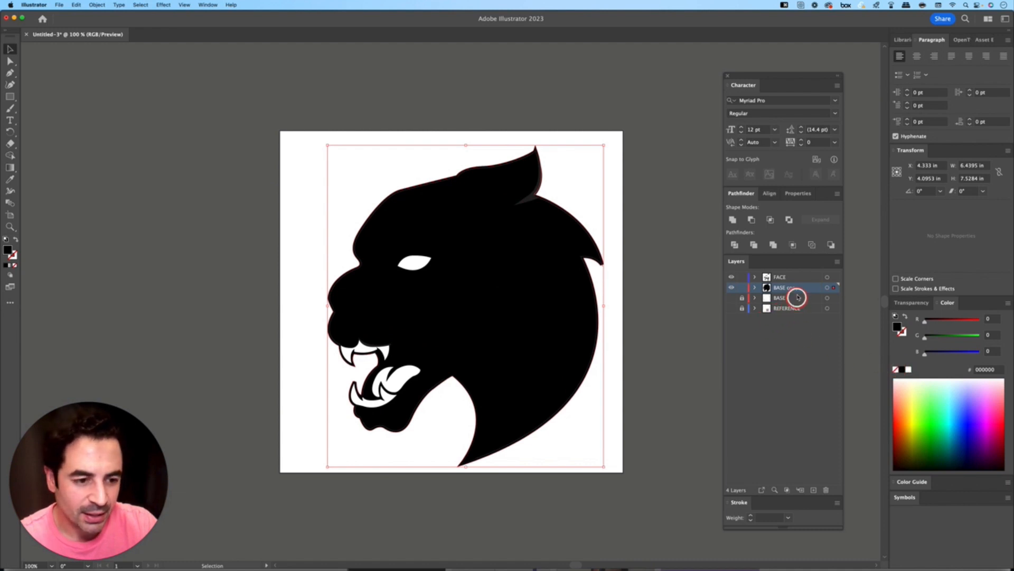
{"action": "key", "text": "super+x"}
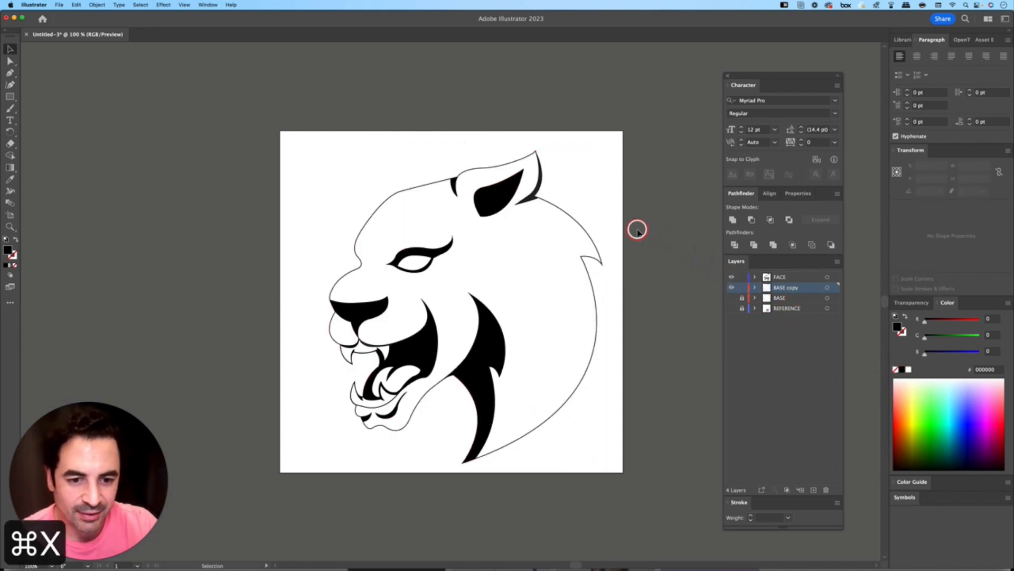
{"action": "left_click", "coordinate": [787, 306]}
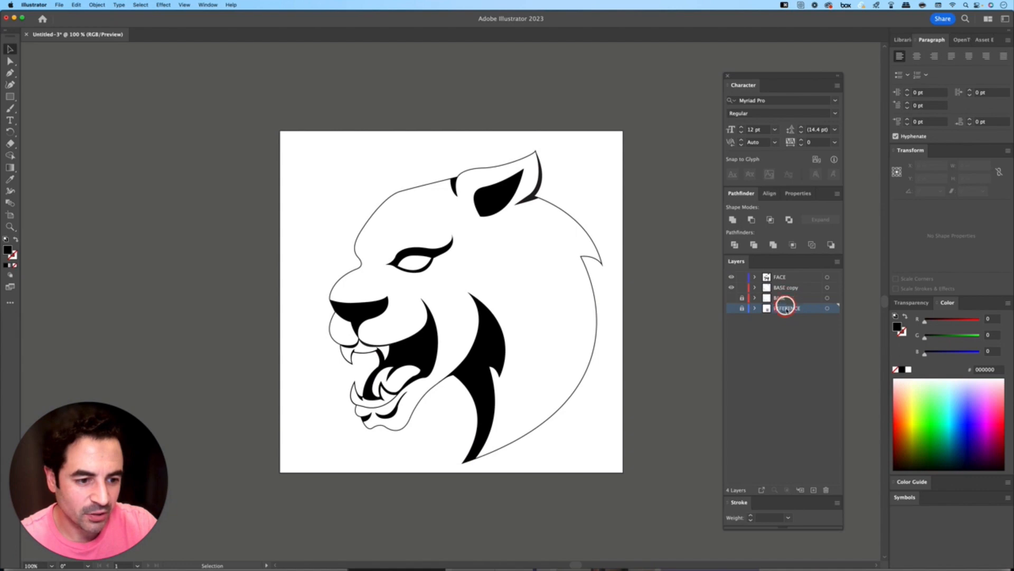
{"action": "left_click", "coordinate": [785, 299]}
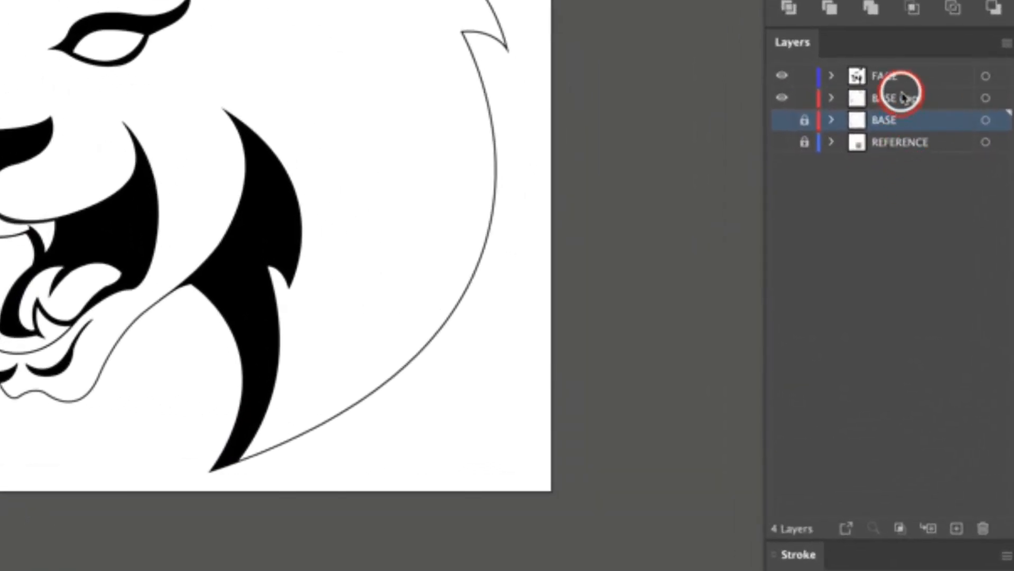
{"action": "left_click", "coordinate": [957, 528]}
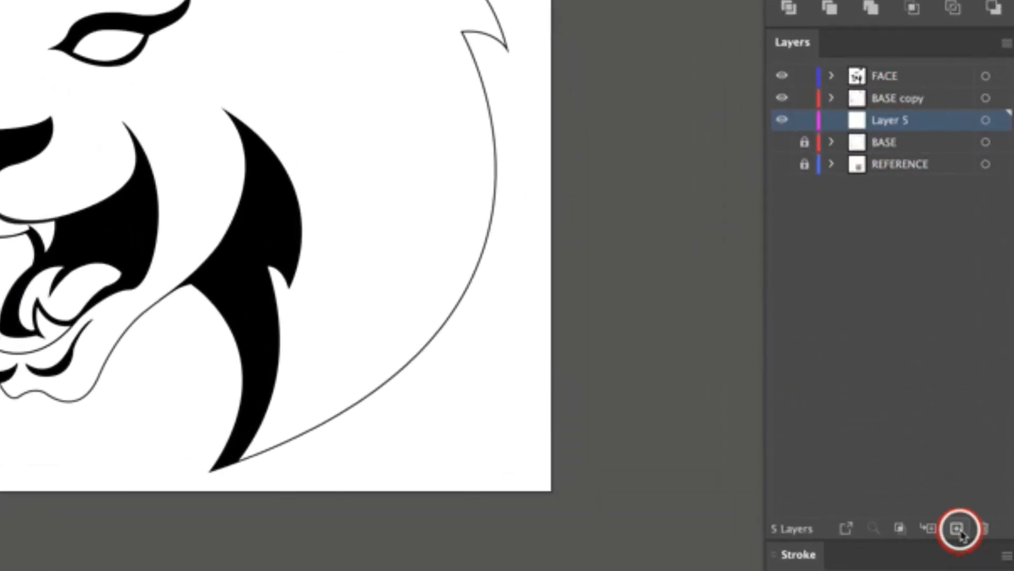
{"action": "key", "text": "ctrl+f"}
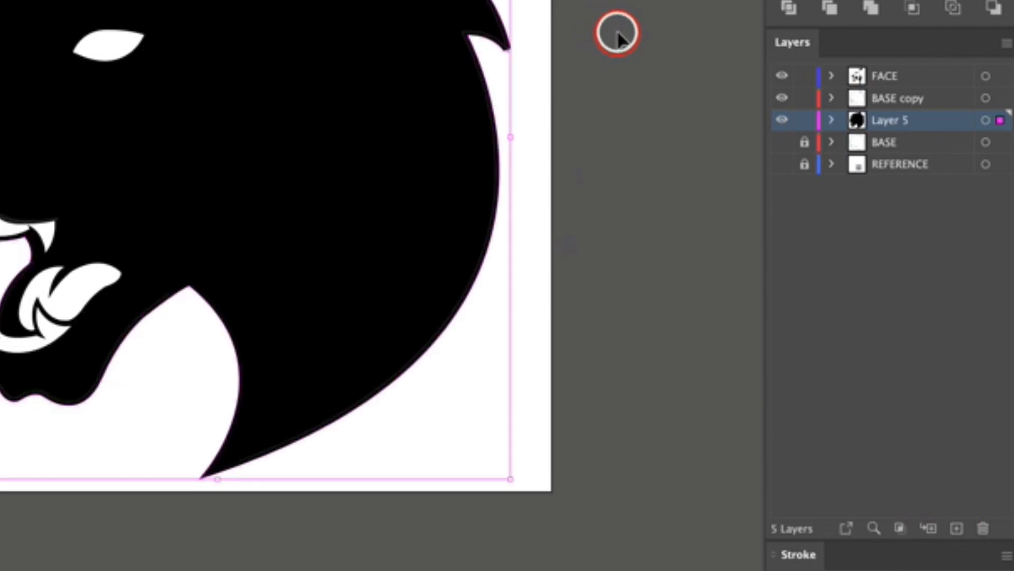
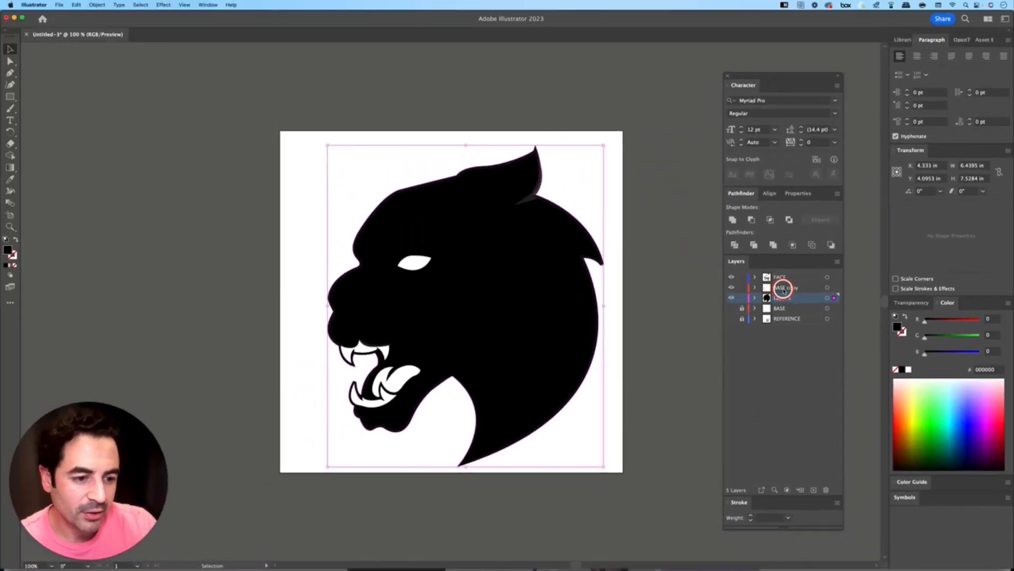
Lock Layer 5, then give the original silhouette on the BASE copy layer a white fill and no stroke
{"action": "left_click", "coordinate": [741, 298]}
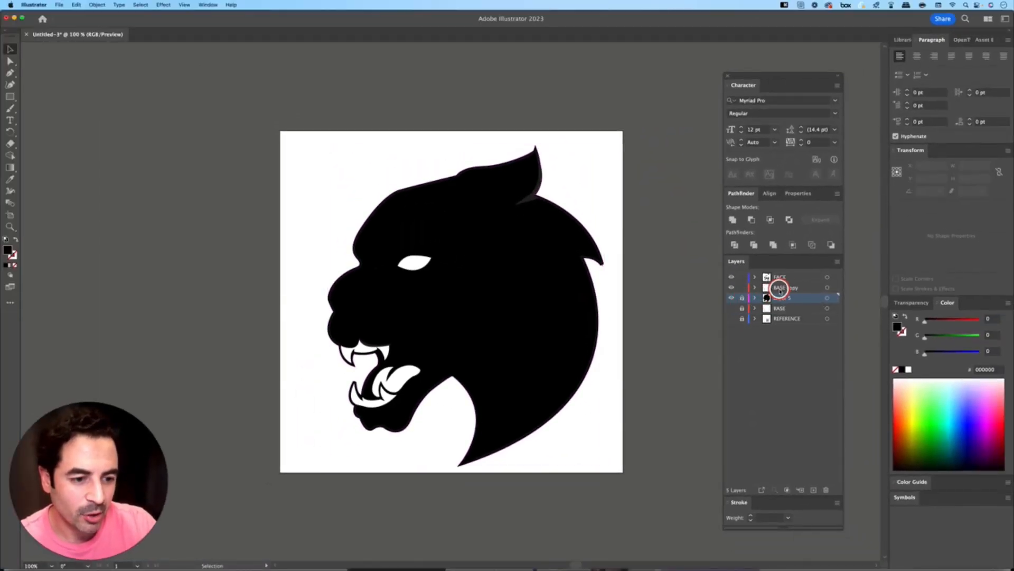
{"action": "left_click", "coordinate": [780, 289]}
{"action": "left_click", "coordinate": [588, 240]}
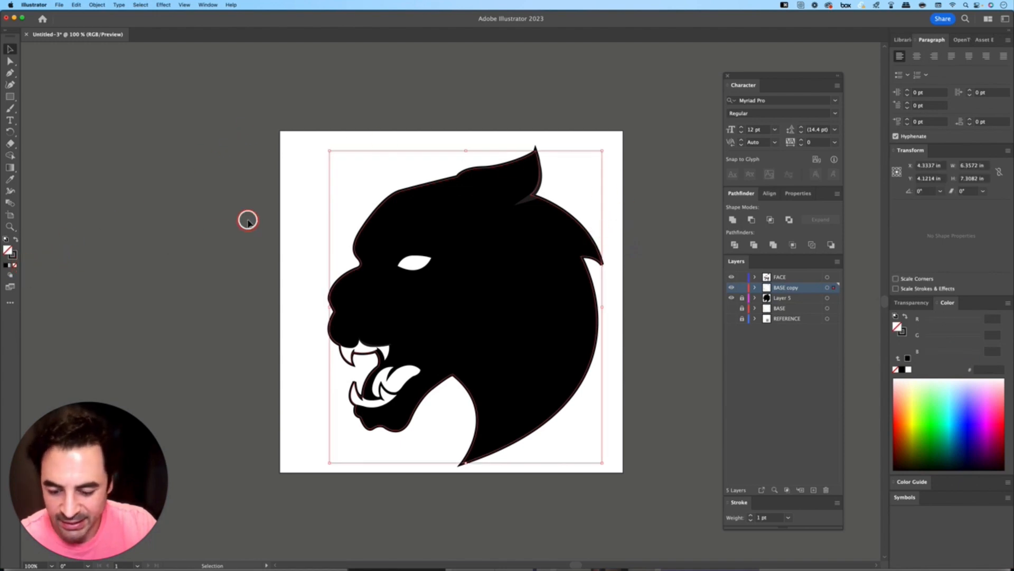
{"action": "key", "text": "d"}
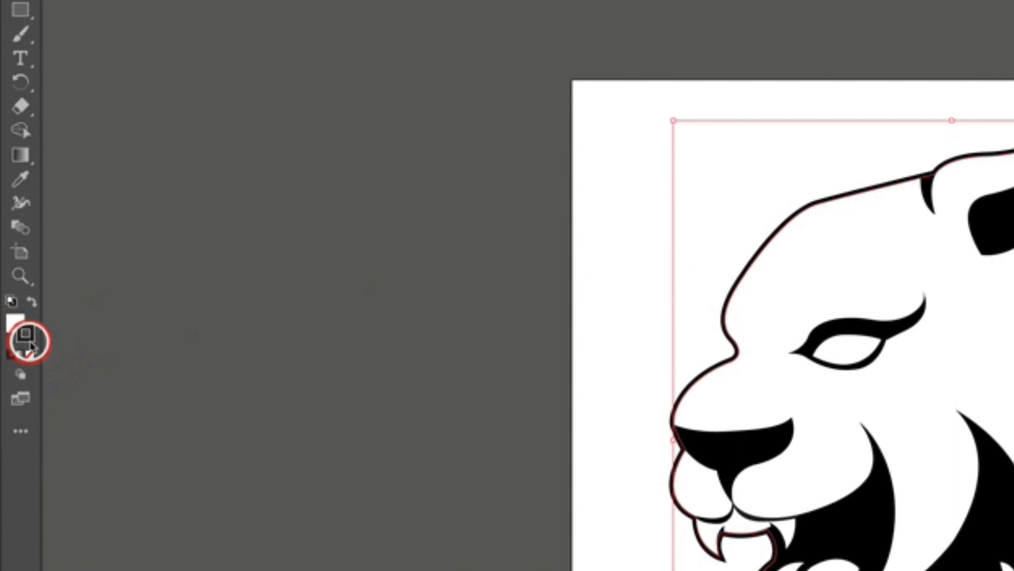
{"action": "left_click", "coordinate": [30, 356]}
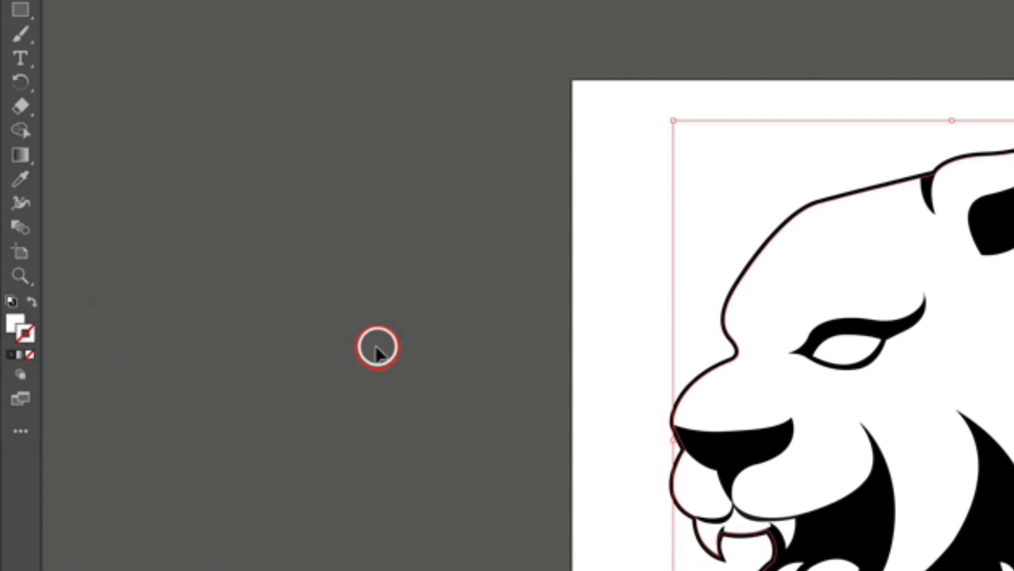
Deselect the silhouette and rename the BASE copy layer to FILL COLOR
{"action": "left_click", "coordinate": [376, 346]}
{"action": "left_click", "coordinate": [793, 335]}
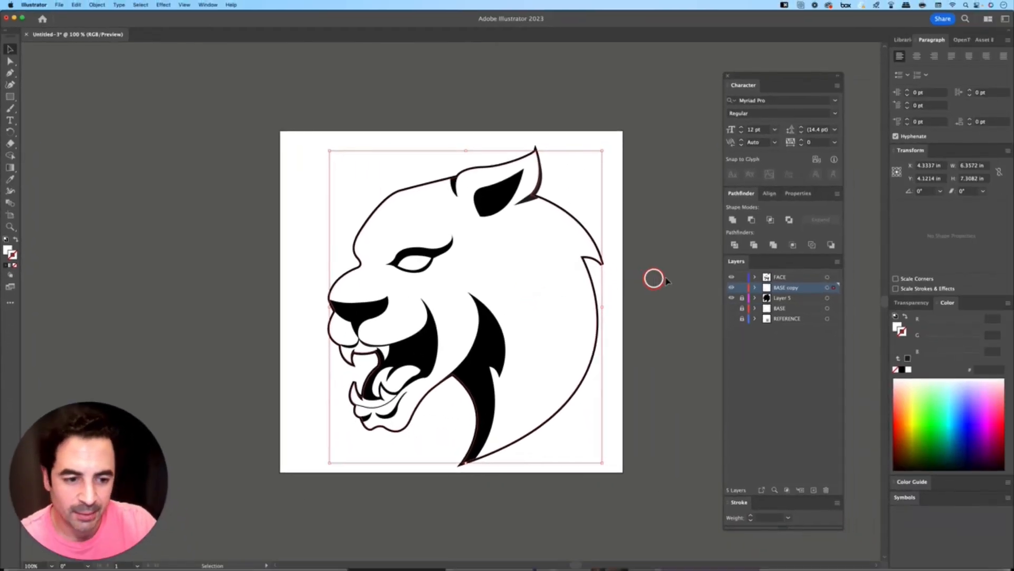
{"action": "left_click", "coordinate": [667, 281]}
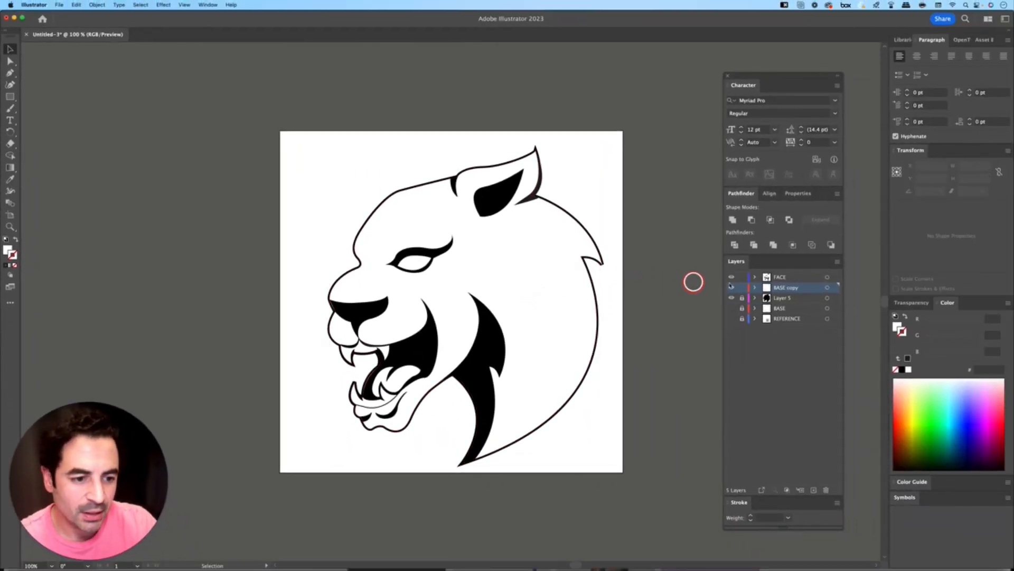
{"action": "type", "text": "FILL COLOR"}
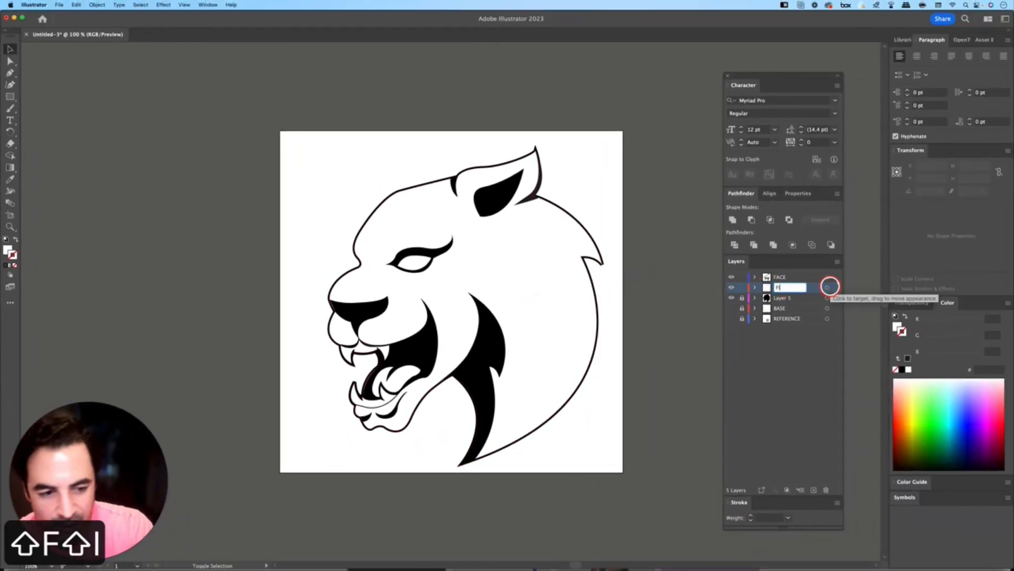
{"action": "key", "text": "Return"}
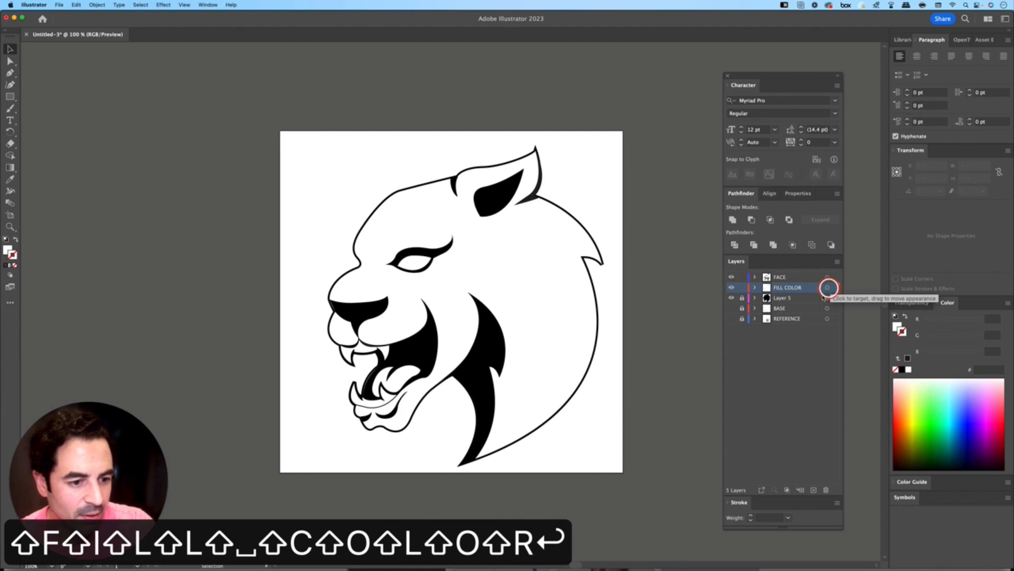
Unlock Layer 5 and rename it BASE OUTLINE
{"action": "left_click", "coordinate": [827, 287]}
{"action": "double_click", "coordinate": [781, 298]}
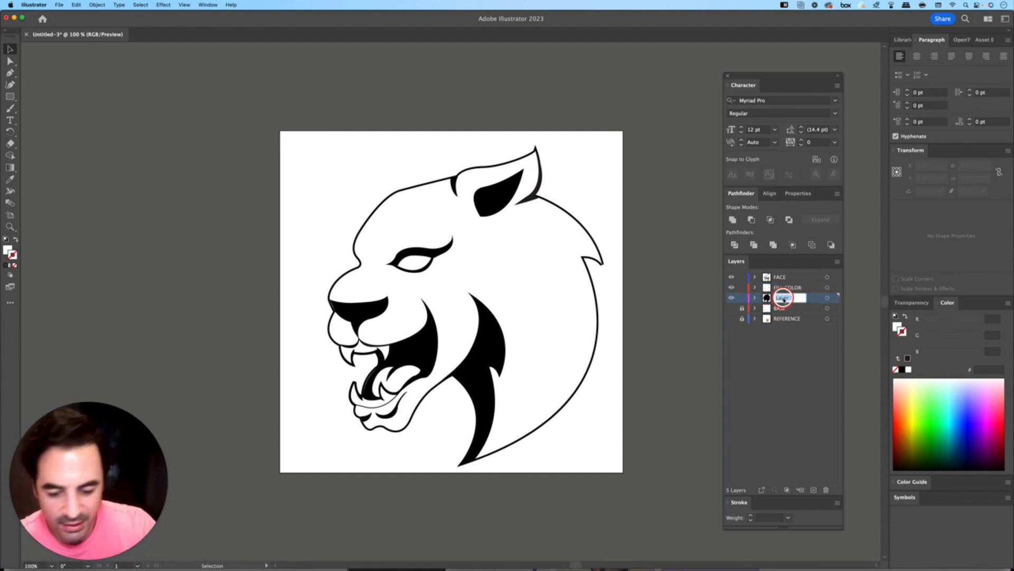
{"action": "type", "text": "O"}
{"action": "key", "text": "BackSpace"}
{"action": "type", "text": "BASE OUTLINE"}
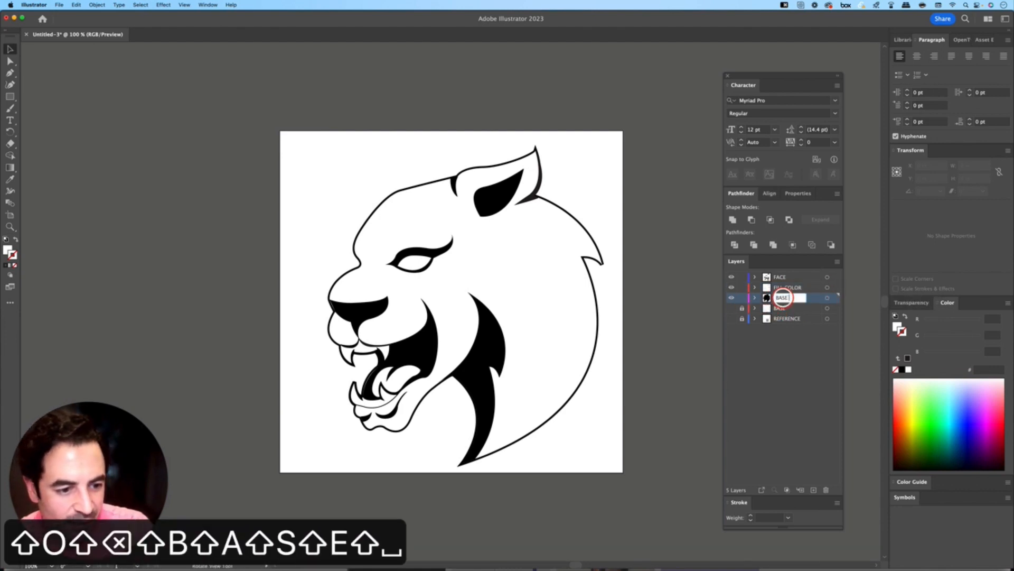
{"action": "key", "text": "Return"}
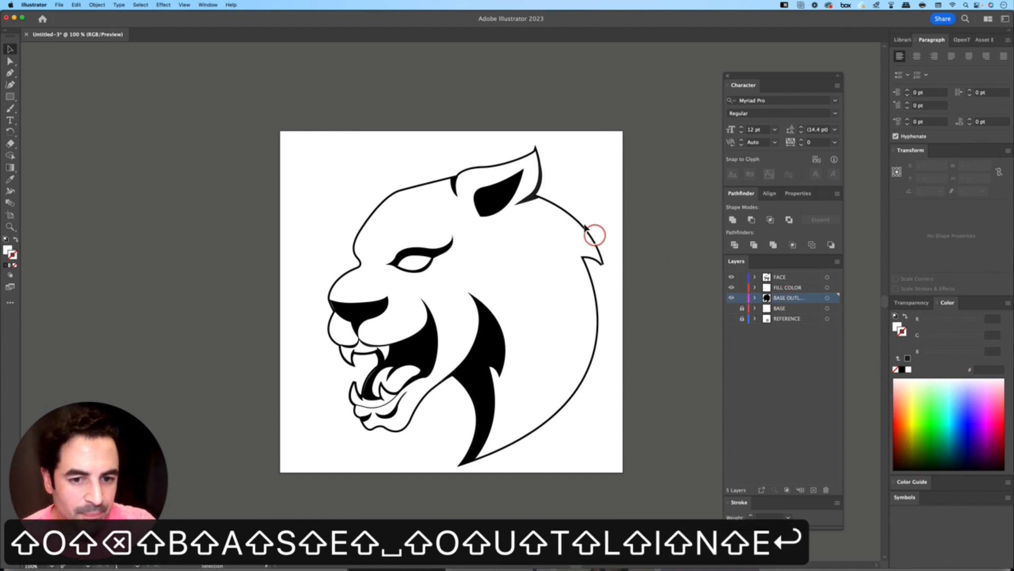
Lock the FACE and FILL COLOR layers and make BASE OUTLINE the active layer
{"action": "left_click", "coordinate": [551, 243]}
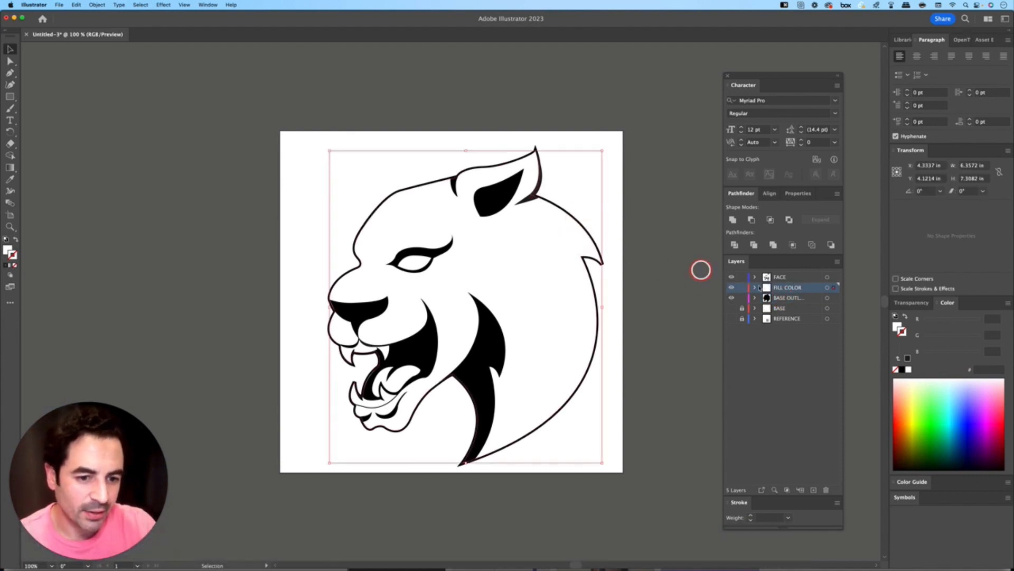
{"action": "left_click", "coordinate": [742, 288]}
{"action": "left_click", "coordinate": [761, 298]}
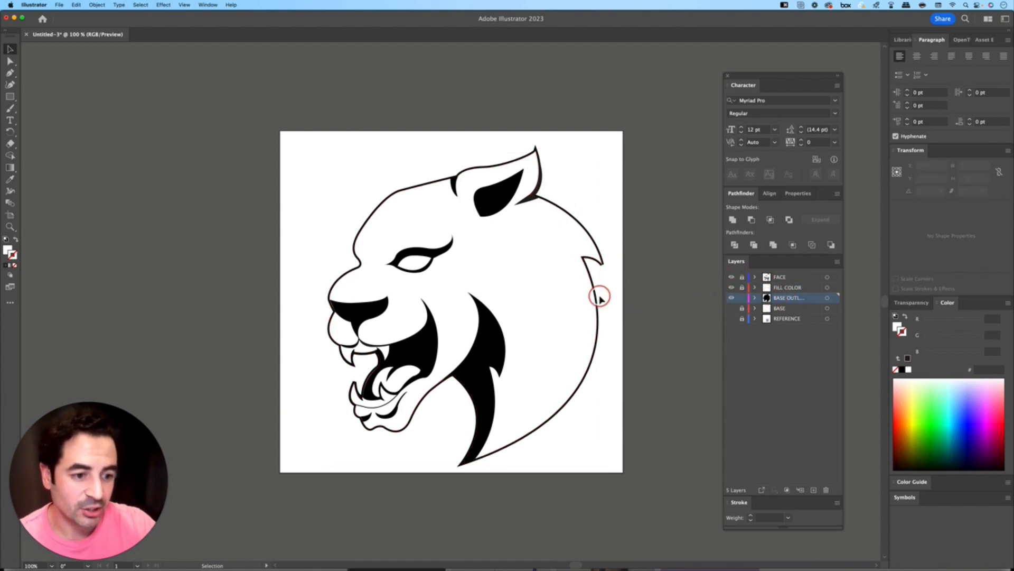
Pull the blunt anchor at the neck's fur tip outward with Direct Selection to extend the black outline into a sharp point
{"action": "key", "text": "super+equal"}
{"action": "key", "text": "super+equal"}
{"action": "key", "text": "super+equal"}
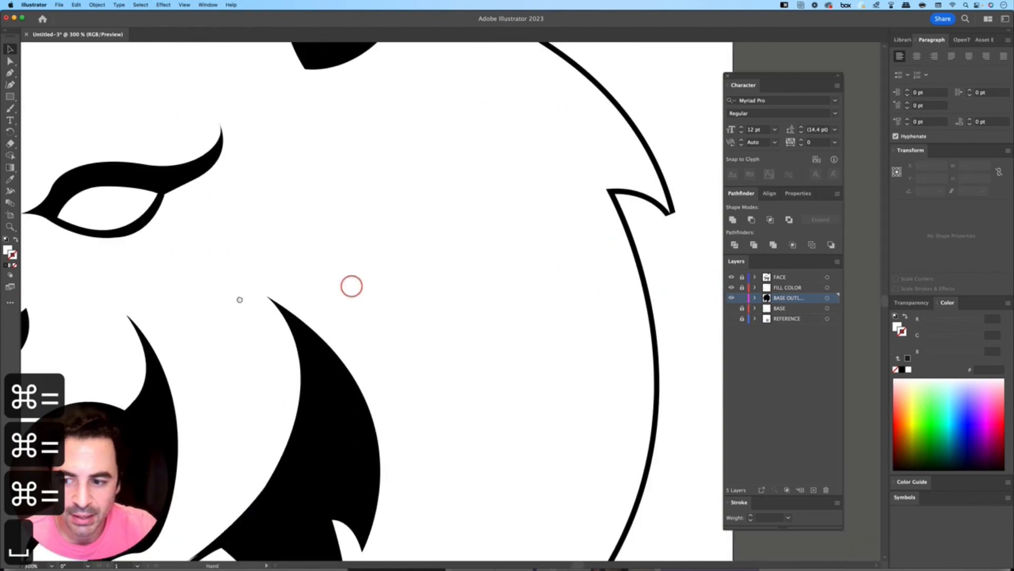
{"action": "key", "text": "a"}
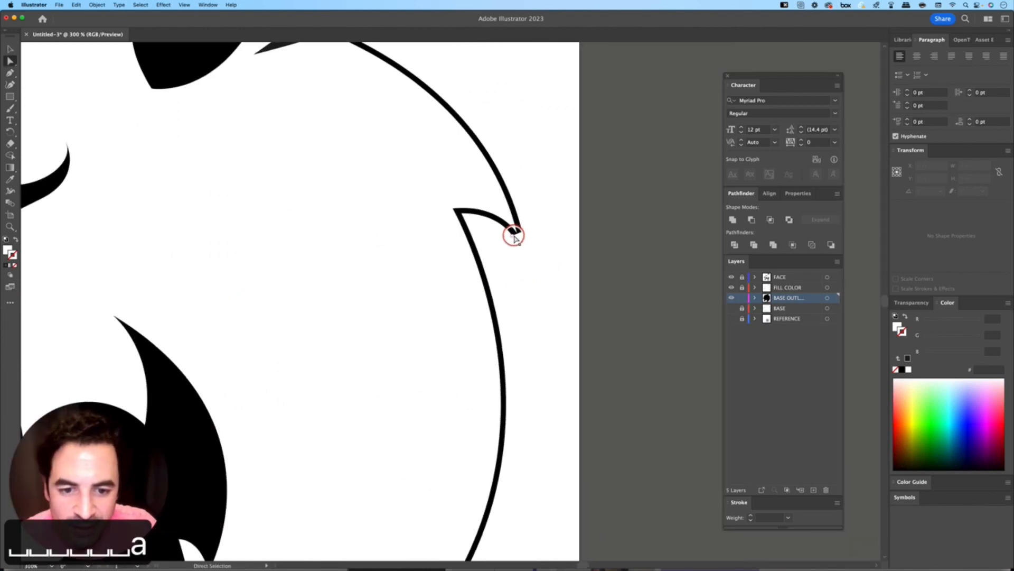
{"action": "left_click", "coordinate": [513, 235]}
{"action": "left_click_drag", "start_coordinate": [512, 238], "coordinate": [519, 247]}
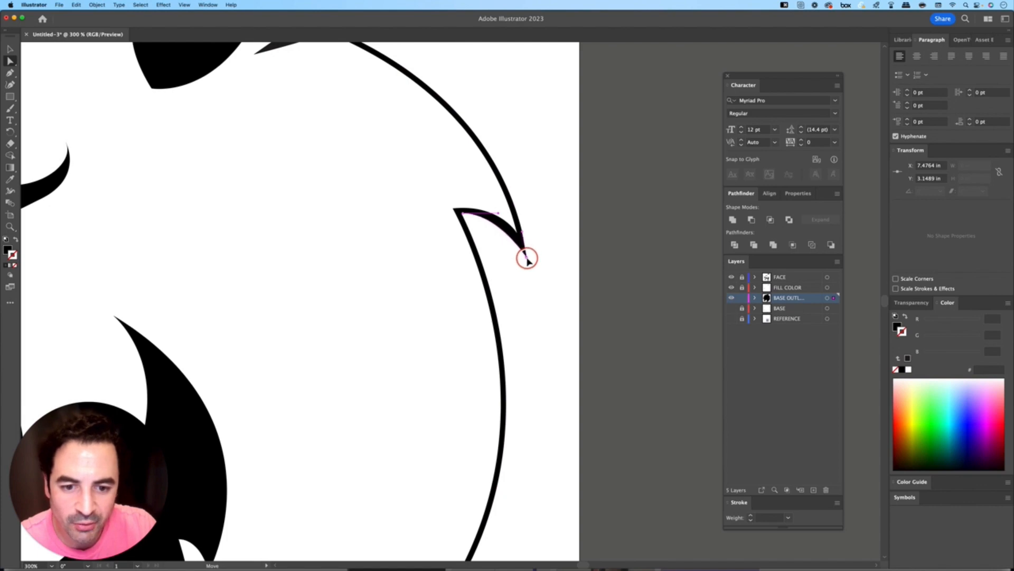
{"action": "left_click_drag", "start_coordinate": [528, 259], "coordinate": [561, 264]}
{"action": "left_click", "coordinate": [561, 227]}
{"action": "key", "text": "space"}
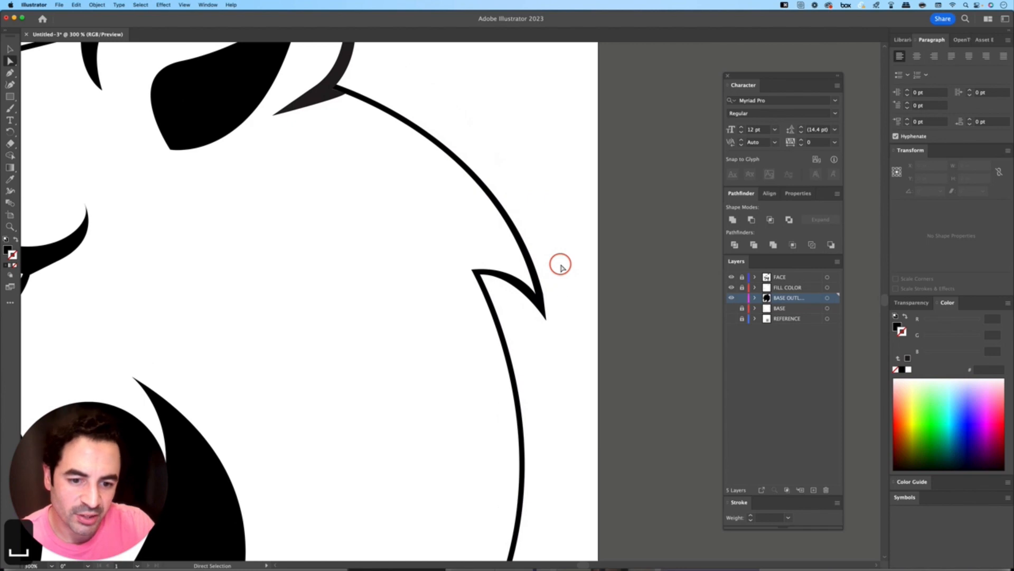
Move the curve handle above the fur tip outward to thicken the outline along the back of the neck
{"action": "left_click", "coordinate": [544, 294]}
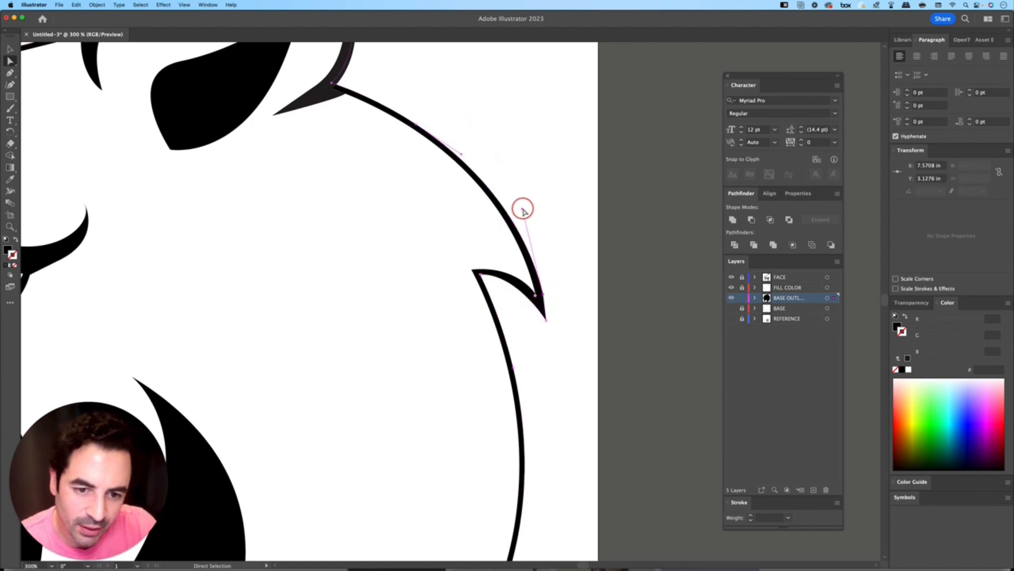
{"action": "left_click_drag", "start_coordinate": [522, 208], "coordinate": [531, 205]}
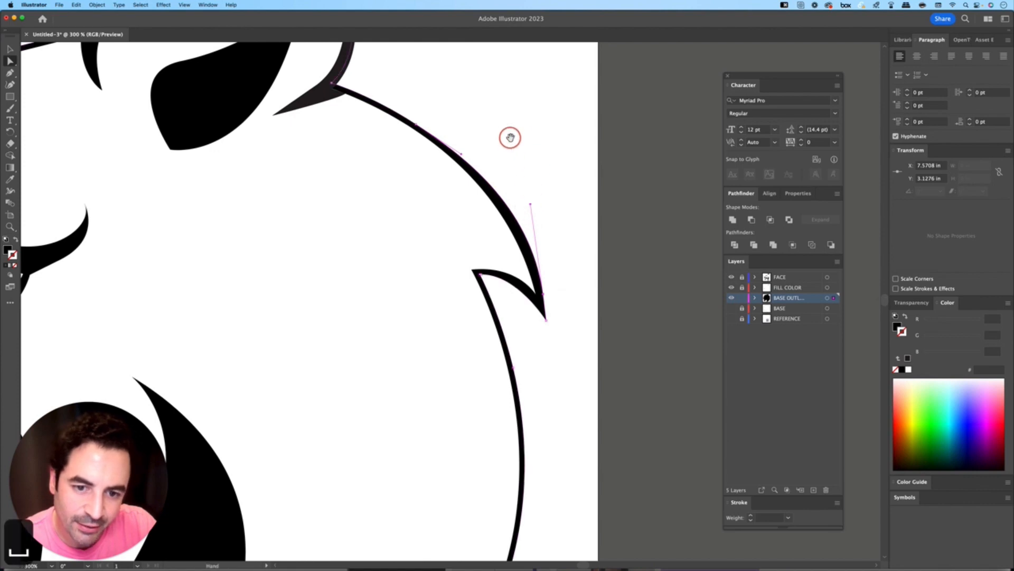
{"action": "left_click_drag", "start_coordinate": [513, 141], "coordinate": [564, 229]}
{"action": "left_click", "coordinate": [566, 228]}
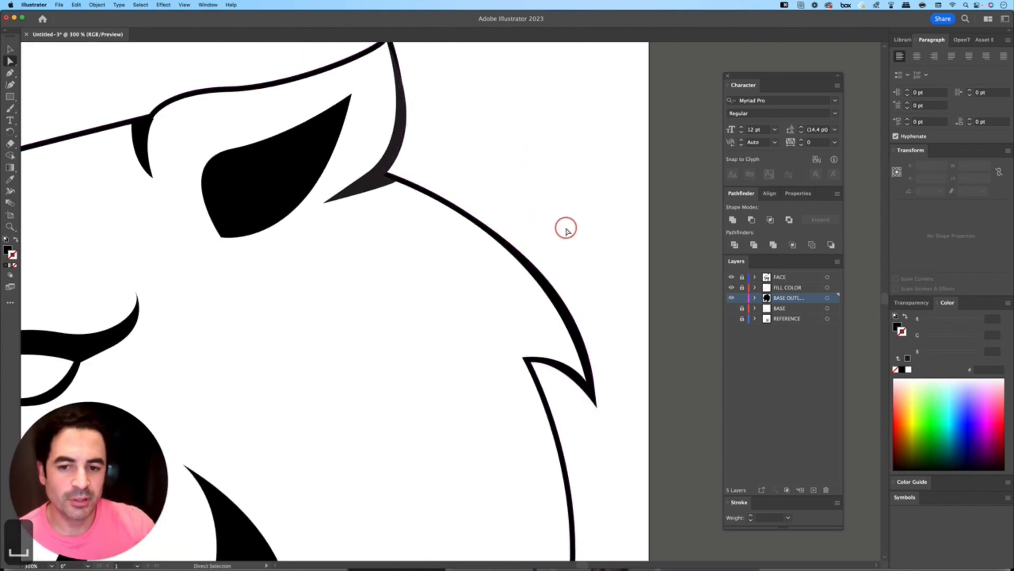
Shift the upper neck anchor between ear and fur tip slightly outward and adjust its handle to smooth the thickened outline
{"action": "left_click", "coordinate": [390, 179]}
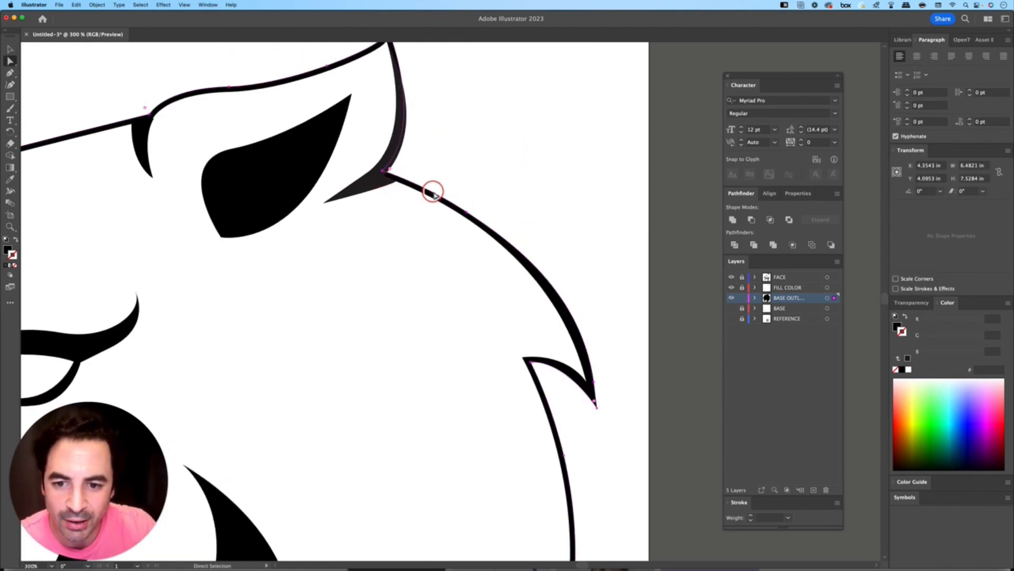
{"action": "left_click", "coordinate": [467, 213]}
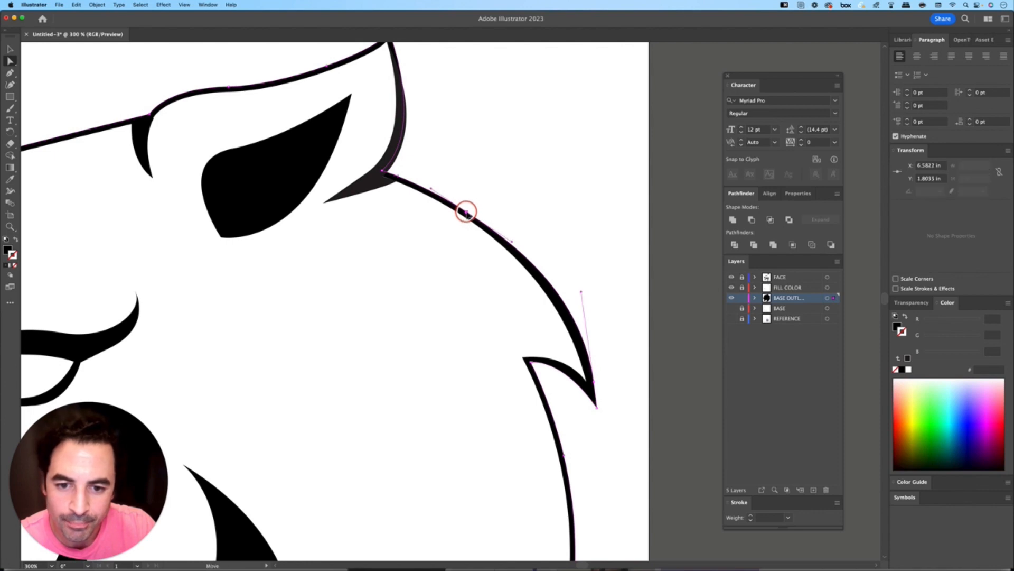
{"action": "left_click_drag", "start_coordinate": [465, 212], "coordinate": [469, 210]}
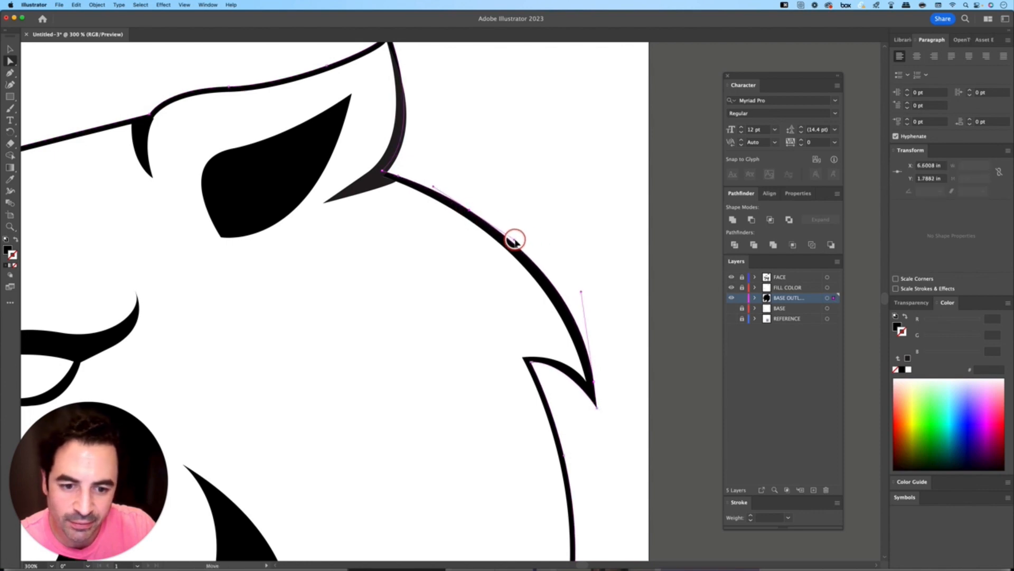
{"action": "left_click_drag", "start_coordinate": [513, 240], "coordinate": [519, 241]}
{"action": "left_click", "coordinate": [501, 190]}
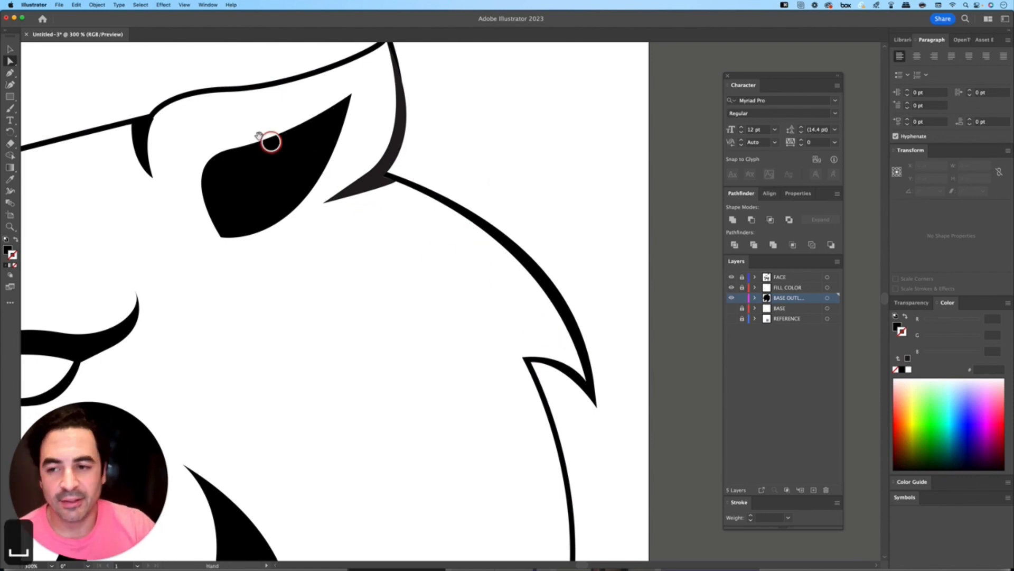
Move the outline anchors at the ear's front base and along its upper edge outward to thicken the line there
{"action": "left_click_drag", "start_coordinate": [265, 136], "coordinate": [385, 244]}
{"action": "left_click", "coordinate": [294, 233]}
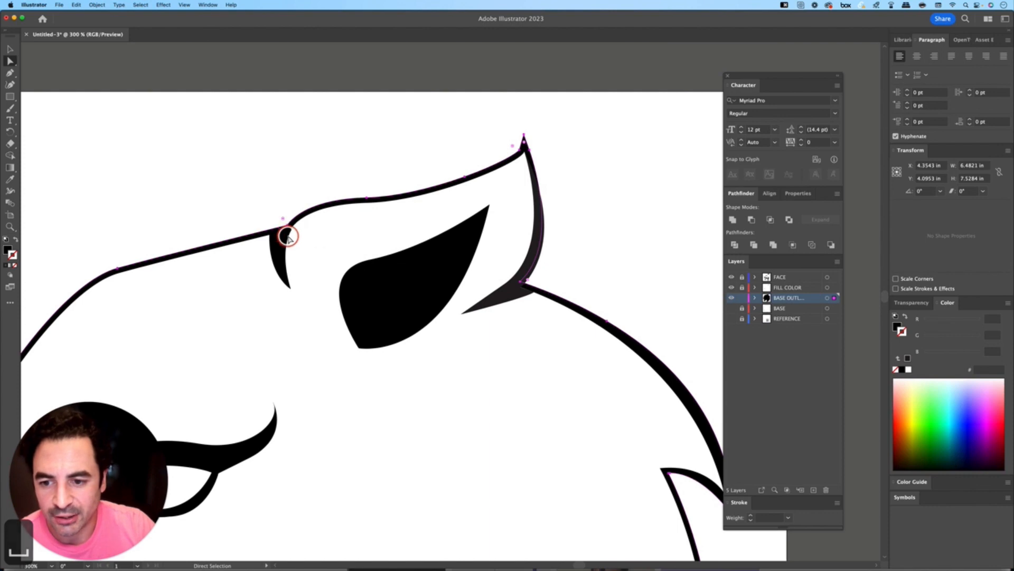
{"action": "left_click", "coordinate": [287, 225]}
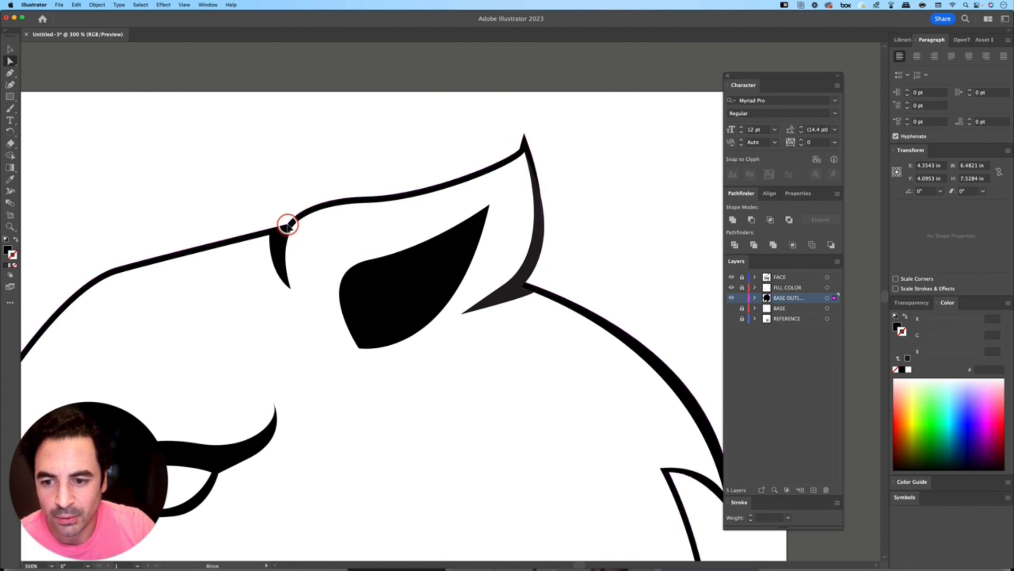
{"action": "key", "text": "shift+super+a"}
{"action": "key", "text": "super+z"}
{"action": "key", "text": "a"}
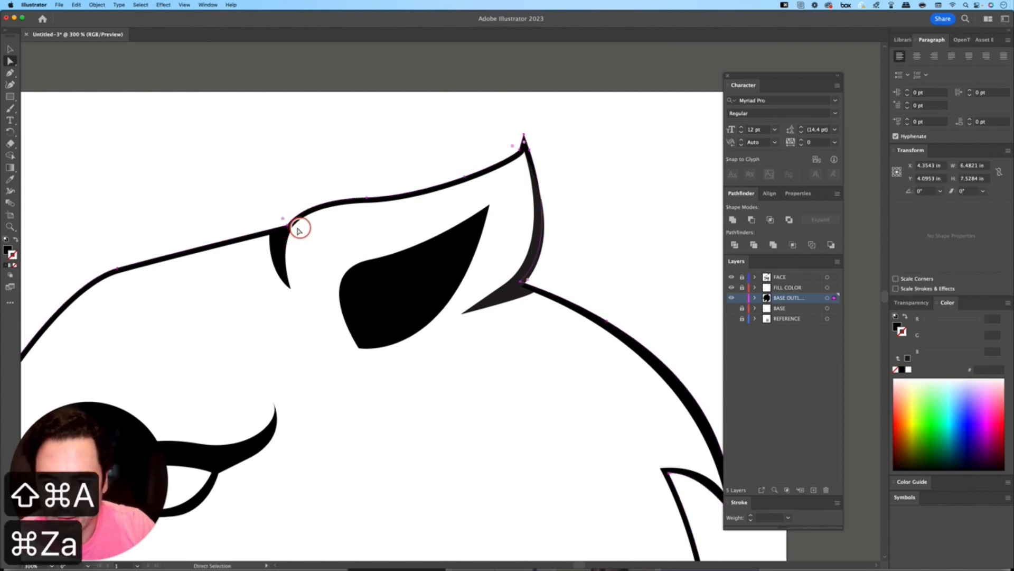
{"action": "left_click_drag", "start_coordinate": [286, 226], "coordinate": [273, 219]}
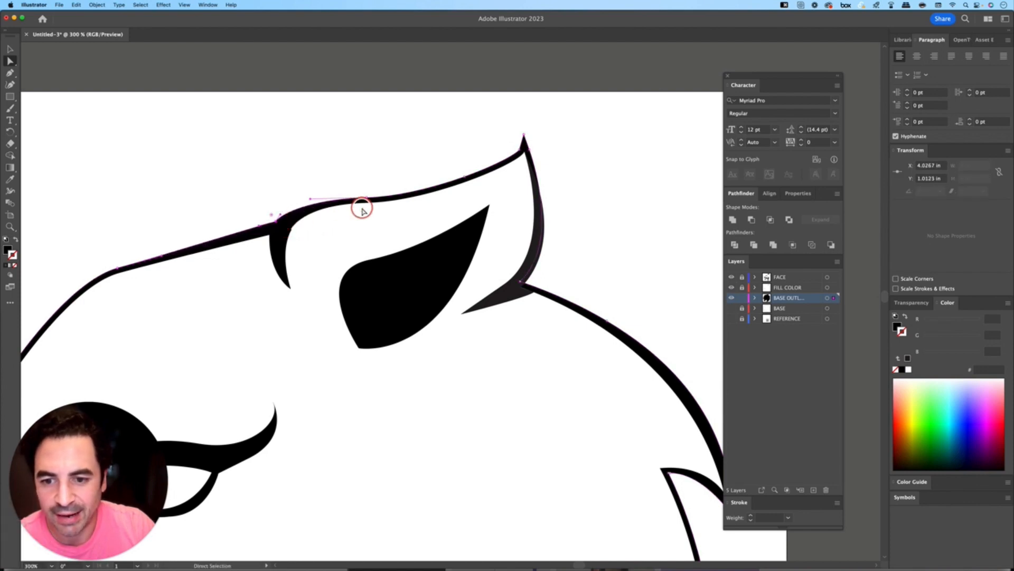
{"action": "left_click_drag", "start_coordinate": [367, 200], "coordinate": [302, 184]}
{"action": "left_click", "coordinate": [514, 196]}
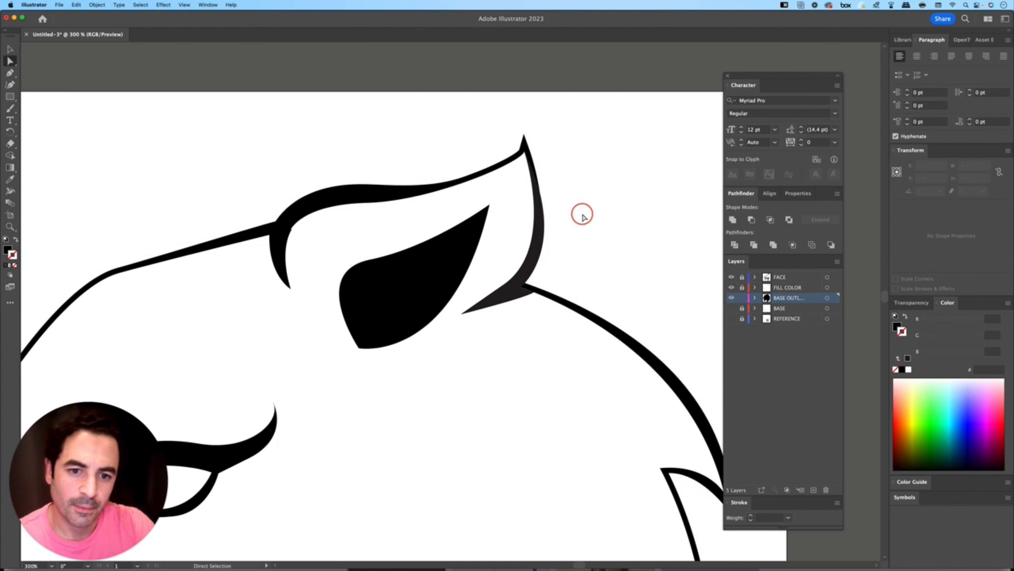
Remove the extra outline anchor beside the ear tip and curve the upper-edge segment smoothly into the point
{"action": "left_click", "coordinate": [519, 153]}
{"action": "left_click", "coordinate": [522, 150]}
{"action": "left_click_drag", "start_coordinate": [520, 151], "coordinate": [512, 149]}
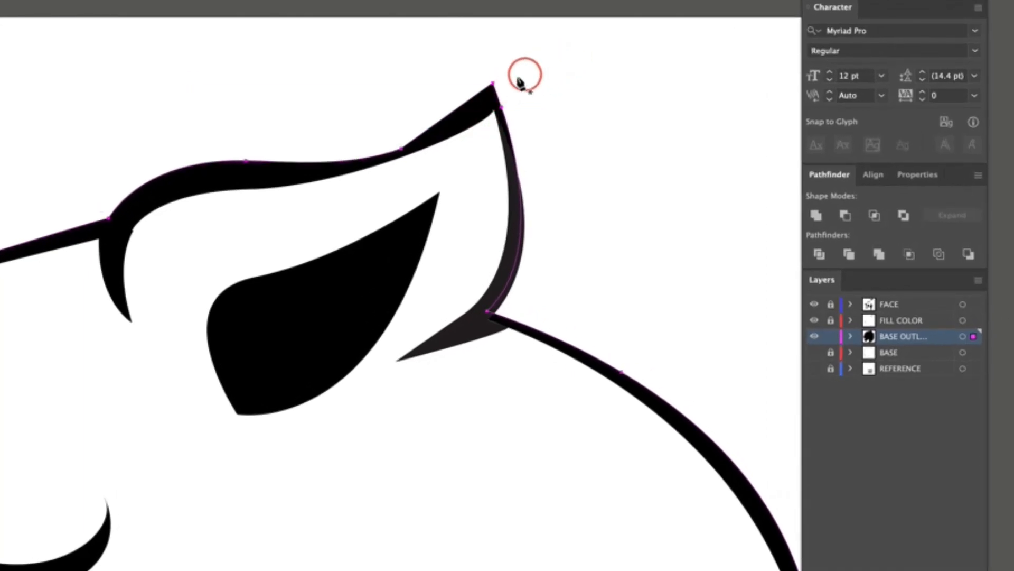
{"action": "left_click_drag", "start_coordinate": [409, 150], "coordinate": [319, 178]}
{"action": "left_click", "coordinate": [595, 121], "text": "super"}
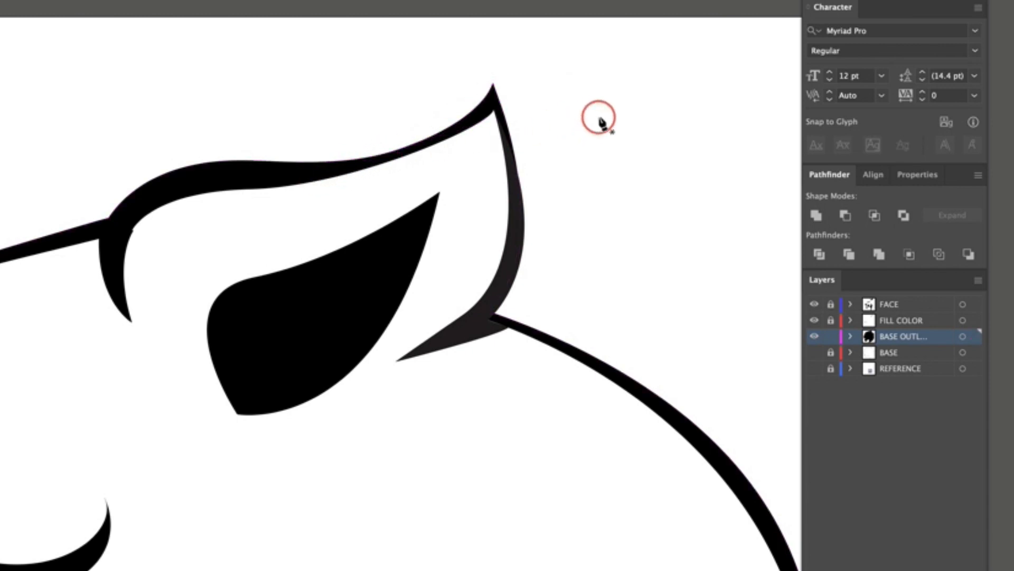
Unlock the FILL COLOR layer and adjust the white silhouette's curve handle along the ear's upper edge
{"action": "left_click", "coordinate": [496, 133], "text": "super"}
{"action": "left_click", "coordinate": [837, 321]}
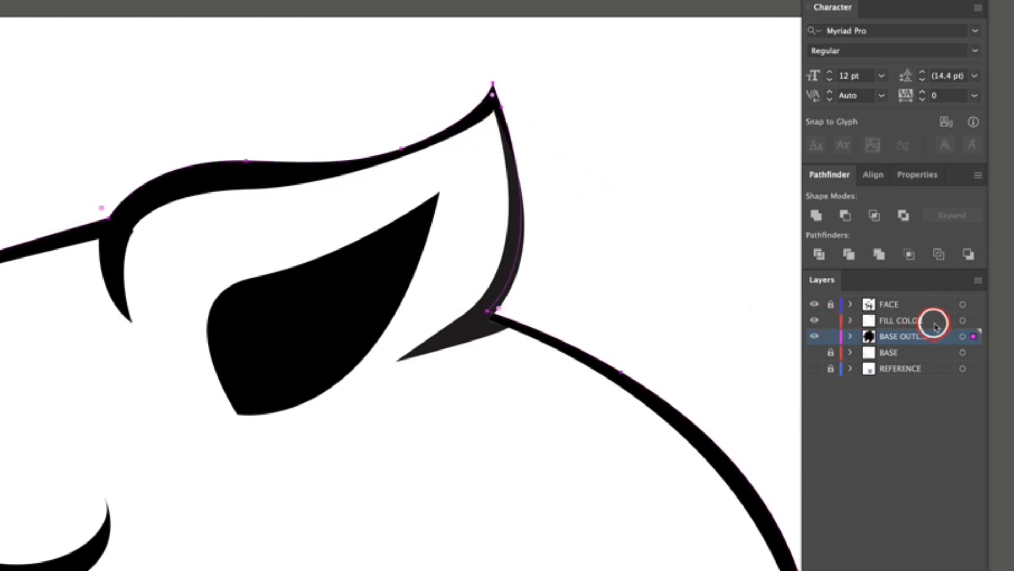
{"action": "left_click", "coordinate": [933, 323]}
{"action": "left_click", "coordinate": [475, 147], "text": "super"}
{"action": "left_click", "coordinate": [493, 114], "text": "super"}
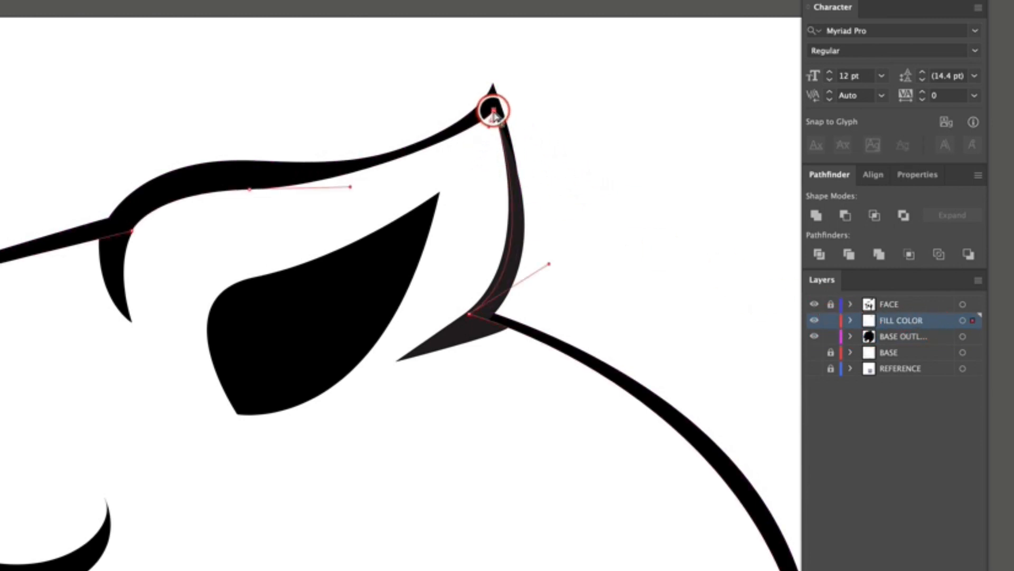
{"action": "left_click_drag", "start_coordinate": [350, 187], "coordinate": [364, 189]}
{"action": "left_click", "coordinate": [494, 110], "text": "super"}
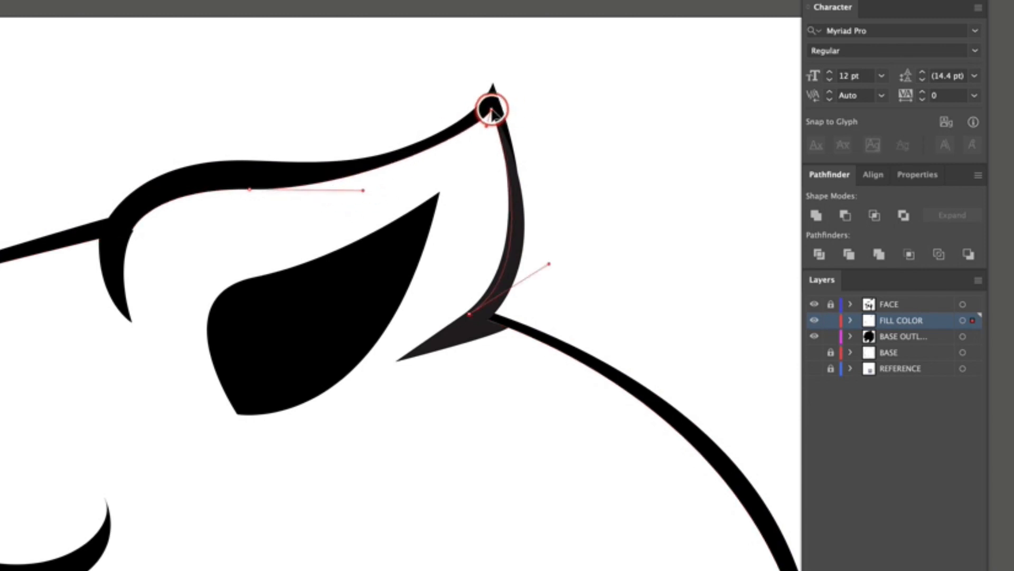
Nudge the dark shadow shape at the ear's back edge slightly outward, then deselect it
{"action": "left_click", "coordinate": [499, 325], "text": "super"}
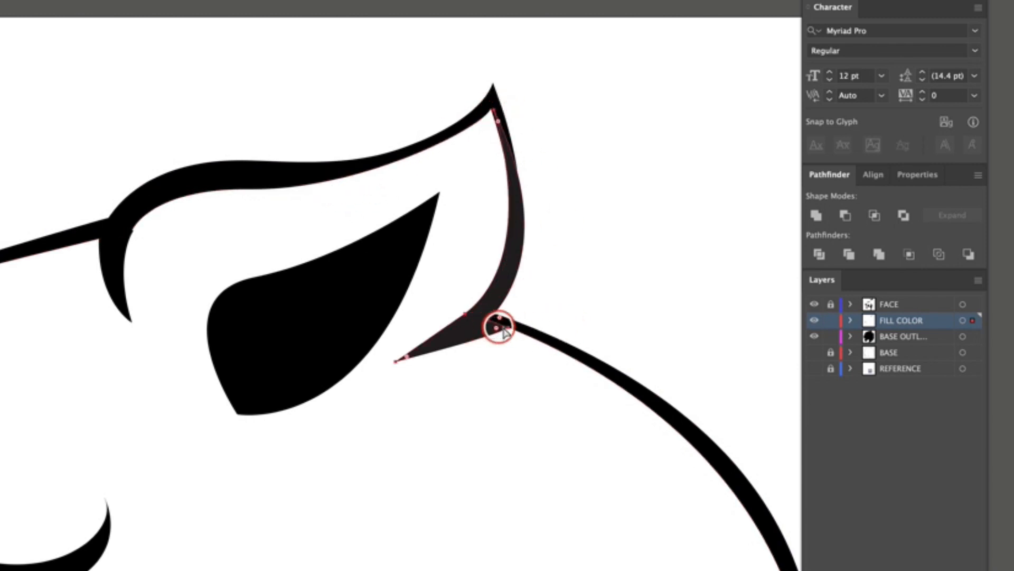
{"action": "left_click_drag", "start_coordinate": [508, 327], "coordinate": [510, 326]}
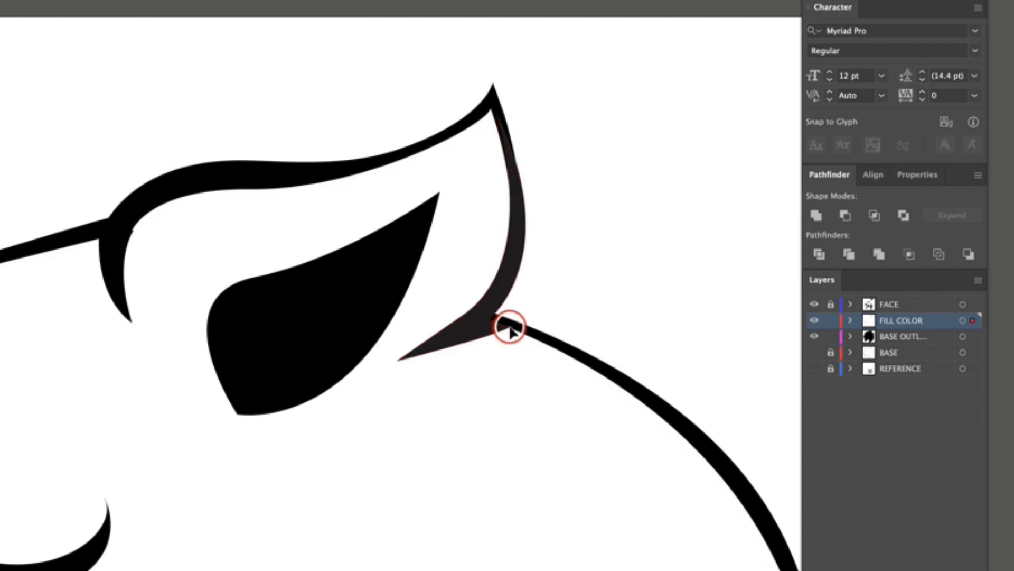
{"action": "left_click", "coordinate": [650, 325]}
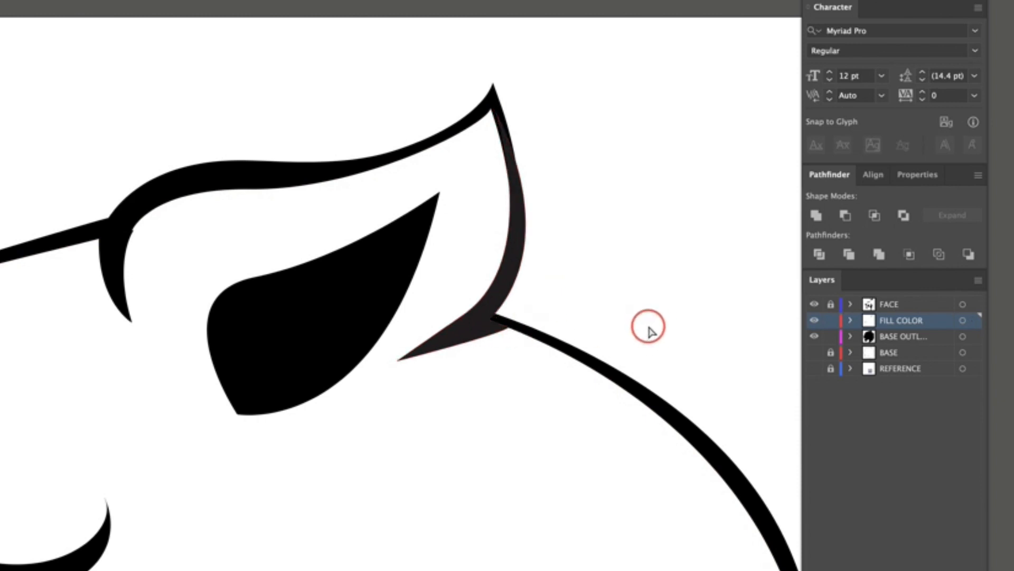
Adjust the base outline's curve handle and tip anchor along the ear's back edge to bow the line outward
{"action": "left_click", "coordinate": [904, 337]}
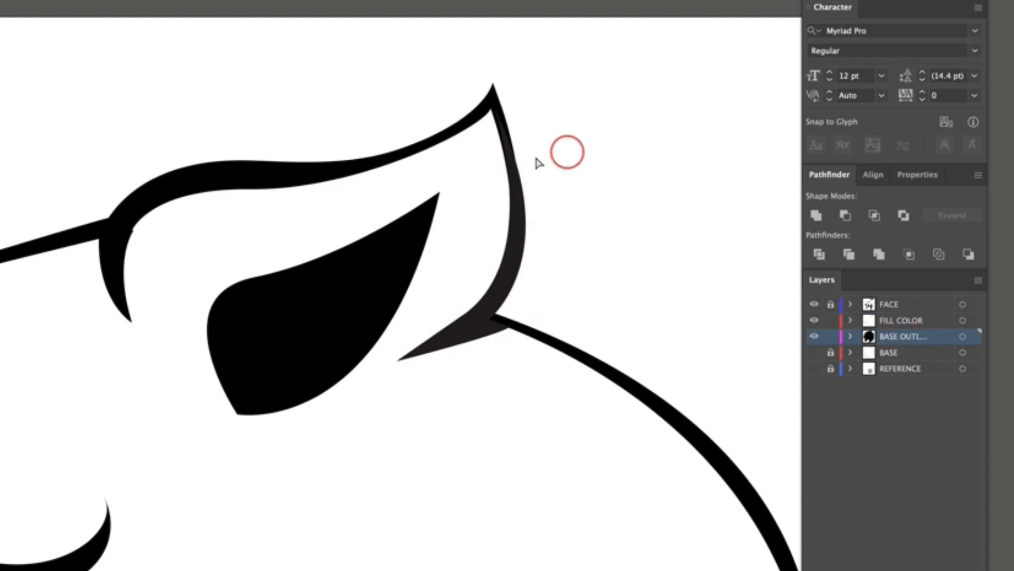
{"action": "left_click", "coordinate": [516, 166]}
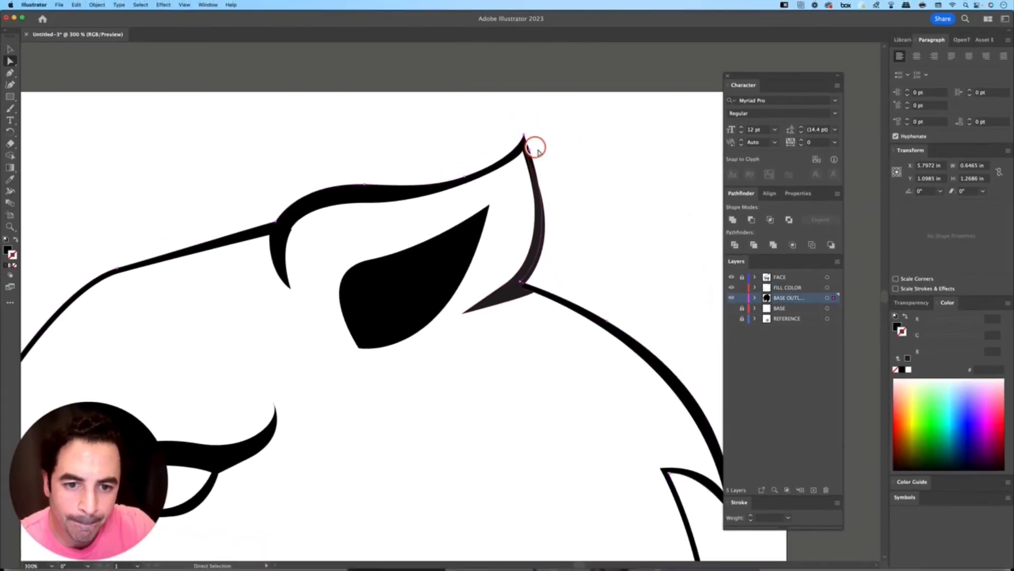
{"action": "left_click", "coordinate": [531, 146]}
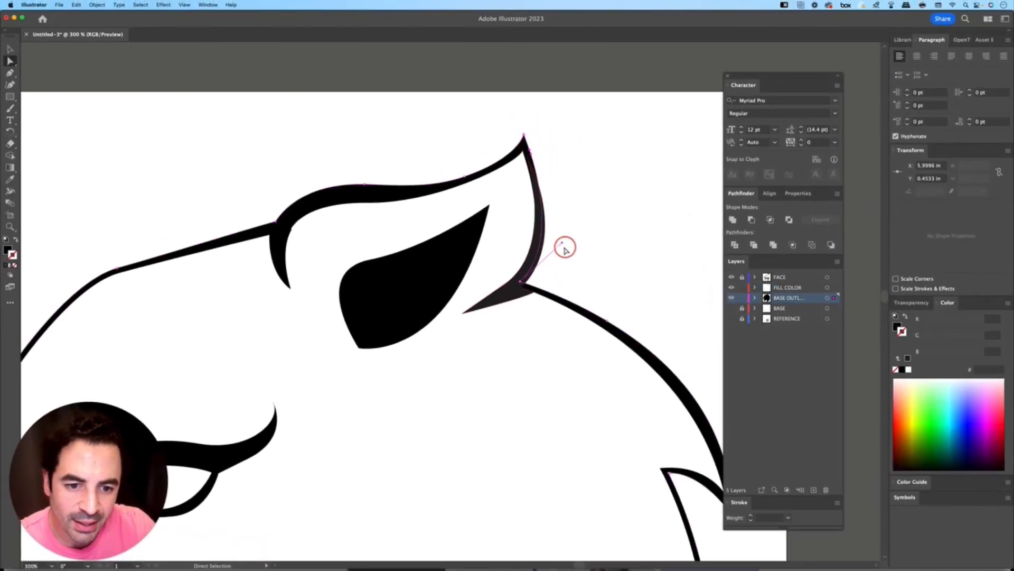
{"action": "left_click_drag", "start_coordinate": [563, 244], "coordinate": [572, 243]}
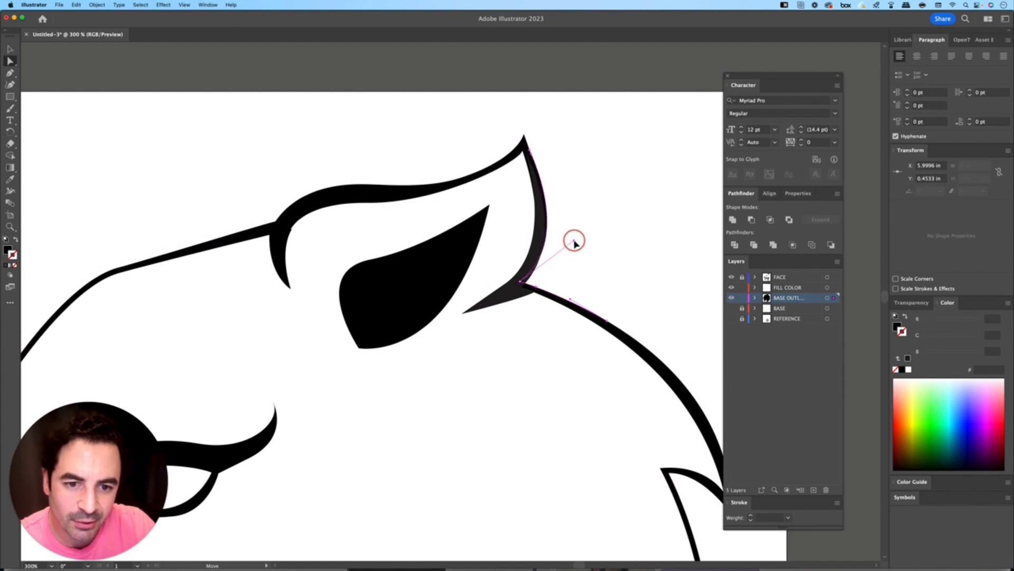
{"action": "left_click", "coordinate": [634, 217]}
{"action": "left_click", "coordinate": [542, 232]}
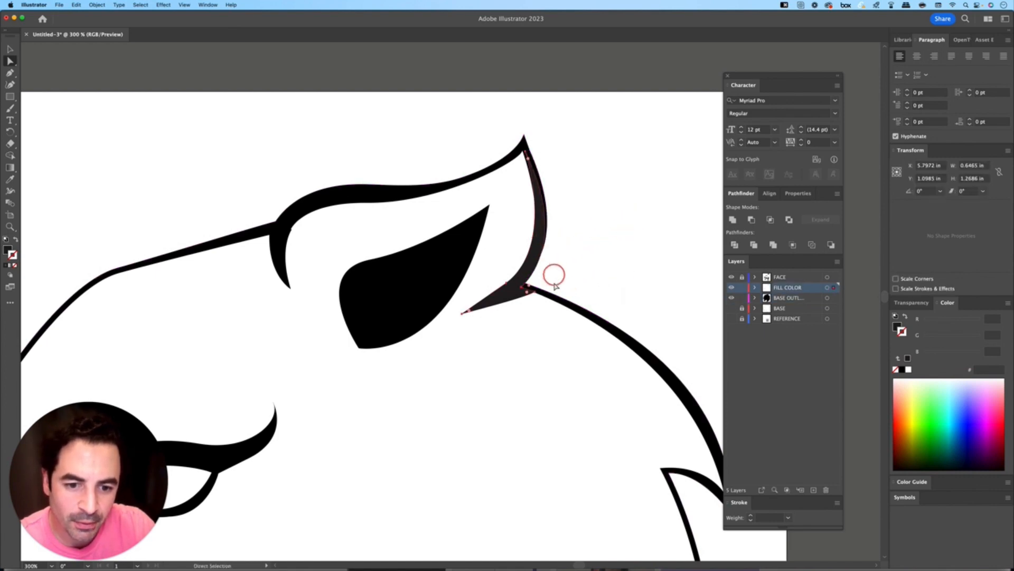
{"action": "left_click", "coordinate": [525, 142]}
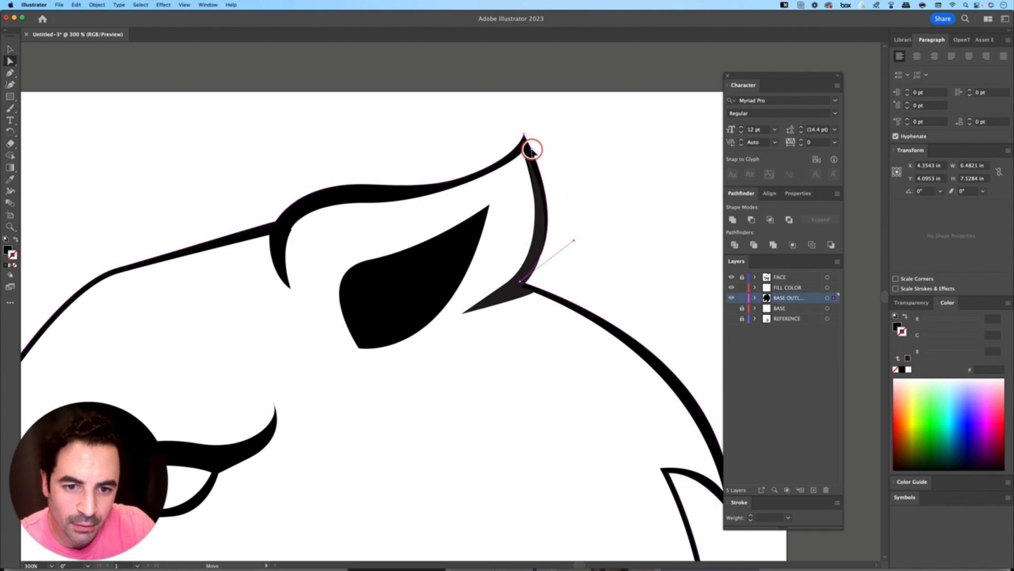
{"action": "left_click", "coordinate": [598, 172]}
{"action": "key", "text": "super+minus"}
{"action": "key", "text": "super+minus"}
{"action": "key", "text": "super+minus"}
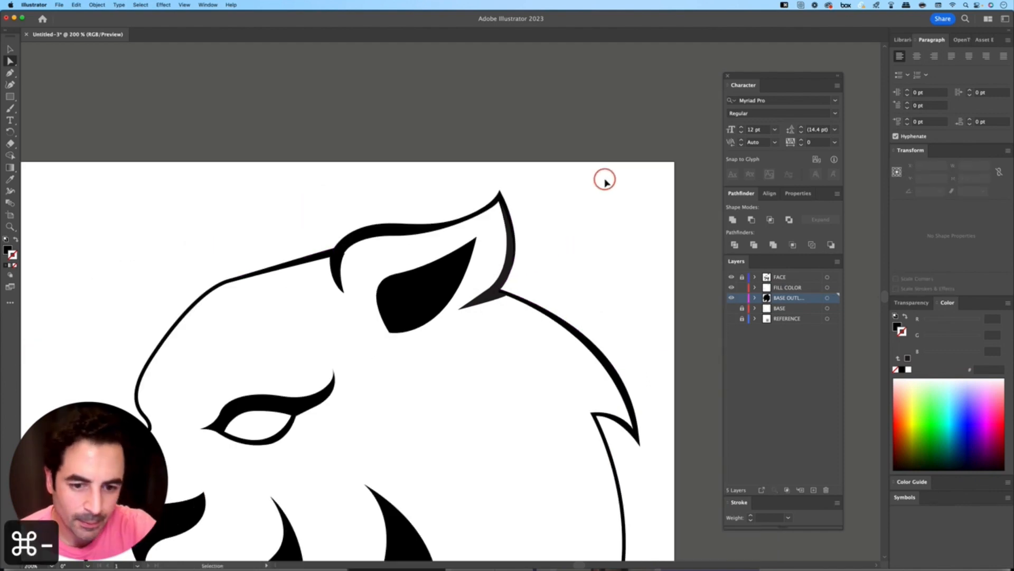
Adjust the white silhouette's corner anchor at the ear's front base to clean up the inner edge
{"action": "left_click_drag", "start_coordinate": [475, 286], "coordinate": [577, 344], "text": "space"}
{"action": "key", "text": "super+equal"}
{"action": "key", "text": "super+equal"}
{"action": "key", "text": "super+equal"}
{"action": "key", "text": "a"}
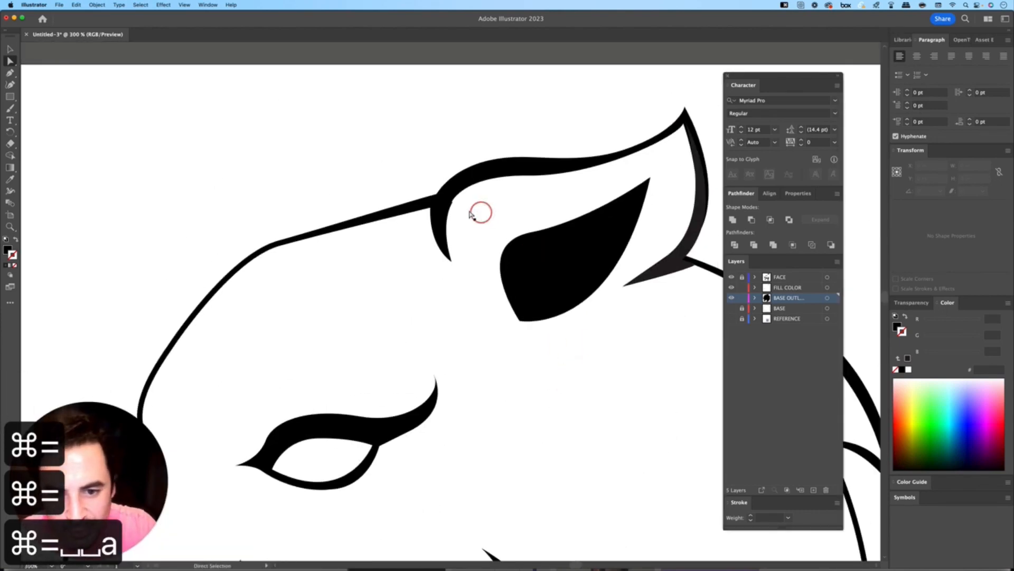
{"action": "left_click", "coordinate": [450, 202]}
{"action": "left_click", "coordinate": [450, 202]}
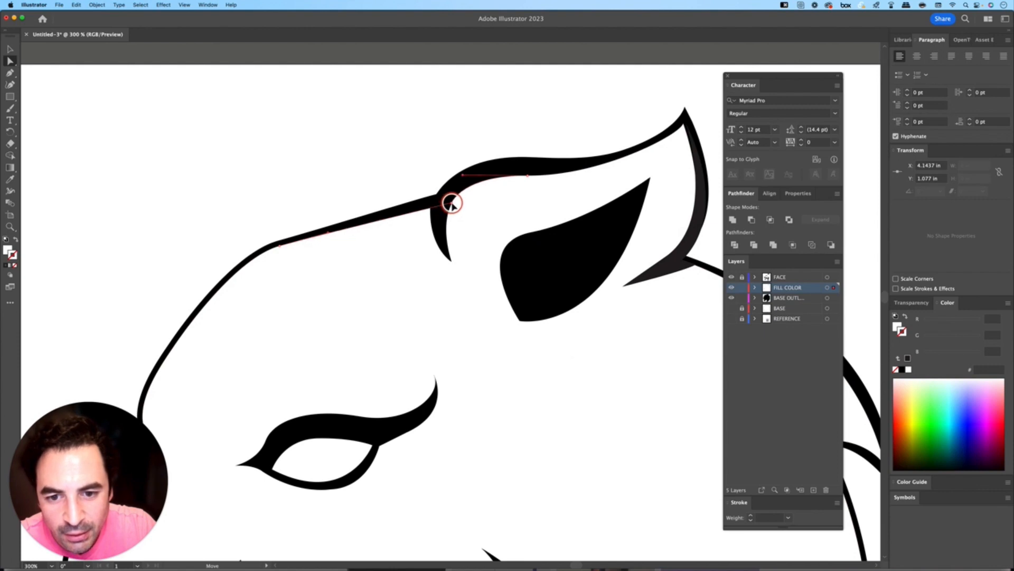
{"action": "left_click", "coordinate": [404, 161]}
Unlock the FACE layer and adjust the upper anchor of the fold shape at the ear's front base
{"action": "left_click", "coordinate": [765, 277]}
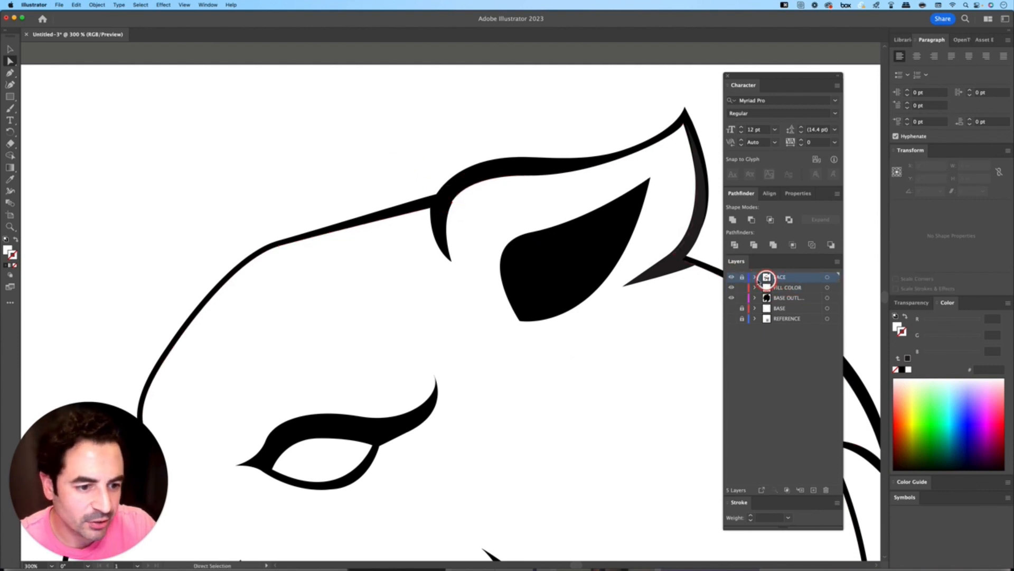
{"action": "left_click", "coordinate": [445, 221]}
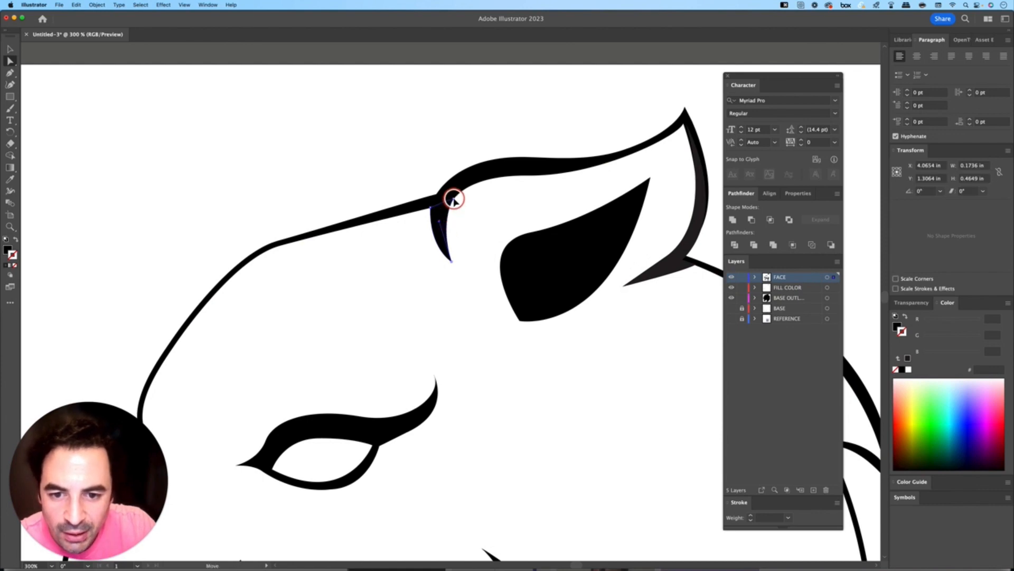
{"action": "left_click", "coordinate": [387, 152]}
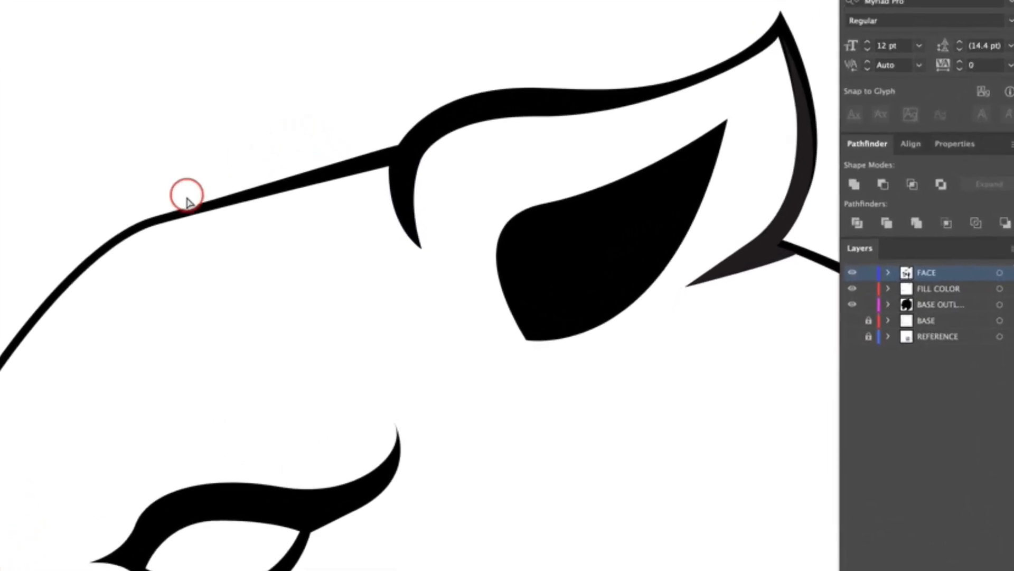
Move the nose shape's front corner anchor outward to meet the snout outline
{"action": "left_click", "coordinate": [295, 310], "text": "alt+super"}
{"action": "left_click", "coordinate": [458, 166]}
{"action": "left_click", "coordinate": [249, 317]}
{"action": "left_click_drag", "start_coordinate": [166, 490], "coordinate": [394, 243]}
{"action": "left_click_drag", "start_coordinate": [395, 297], "coordinate": [383, 285]}
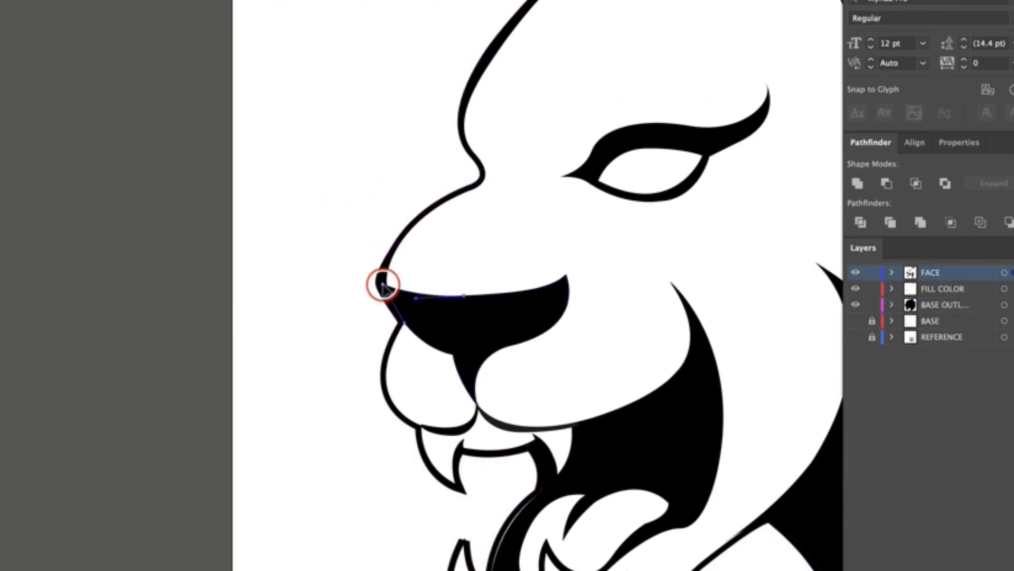
Refine the anchors along the nose, muzzle and lower jaw where the face shapes meet the outline
{"action": "left_click_drag", "start_coordinate": [354, 455], "coordinate": [315, 290]}
{"action": "left_click", "coordinate": [315, 290]}
{"action": "left_click", "coordinate": [381, 294], "text": "super"}
{"action": "left_click", "coordinate": [548, 258], "text": "super"}
{"action": "left_click", "coordinate": [344, 254]}
{"action": "left_click", "coordinate": [296, 317]}
{"action": "left_click", "coordinate": [296, 317], "text": "alt+super"}
{"action": "left_click_drag", "start_coordinate": [248, 440], "coordinate": [440, 203]}
{"action": "left_click_drag", "start_coordinate": [511, 459], "coordinate": [453, 294]}
{"action": "left_click", "coordinate": [452, 295]}
{"action": "left_click", "coordinate": [453, 294], "text": "alt+super"}
{"action": "left_click_drag", "start_coordinate": [632, 255], "coordinate": [404, 537]}
{"action": "left_click", "coordinate": [437, 471]}
{"action": "left_click_drag", "start_coordinate": [437, 471], "coordinate": [452, 264]}
Add a layer beneath the base outline layer and draw a closed black shape thickening the line between jaw and neck
{"action": "left_click", "coordinate": [538, 450]}
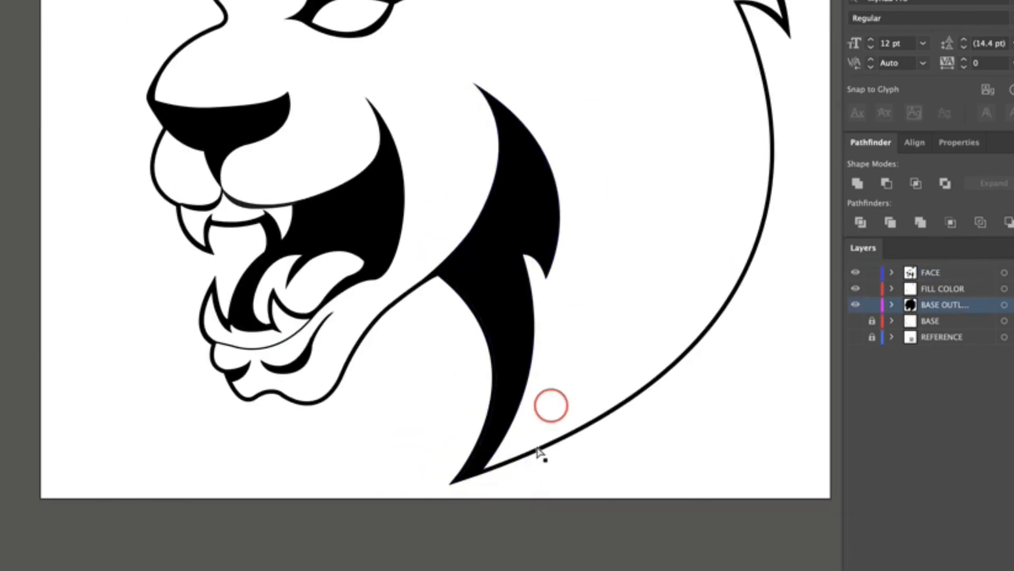
{"action": "left_click_drag", "start_coordinate": [935, 305], "coordinate": [935, 321]}
{"action": "key", "text": "p"}
{"action": "left_click", "coordinate": [346, 366]}
{"action": "left_click_drag", "start_coordinate": [448, 284], "coordinate": [520, 275]}
{"action": "left_click", "coordinate": [394, 303]}
{"action": "left_click_drag", "start_coordinate": [346, 365], "coordinate": [333, 397]}
{"action": "key", "text": "a"}
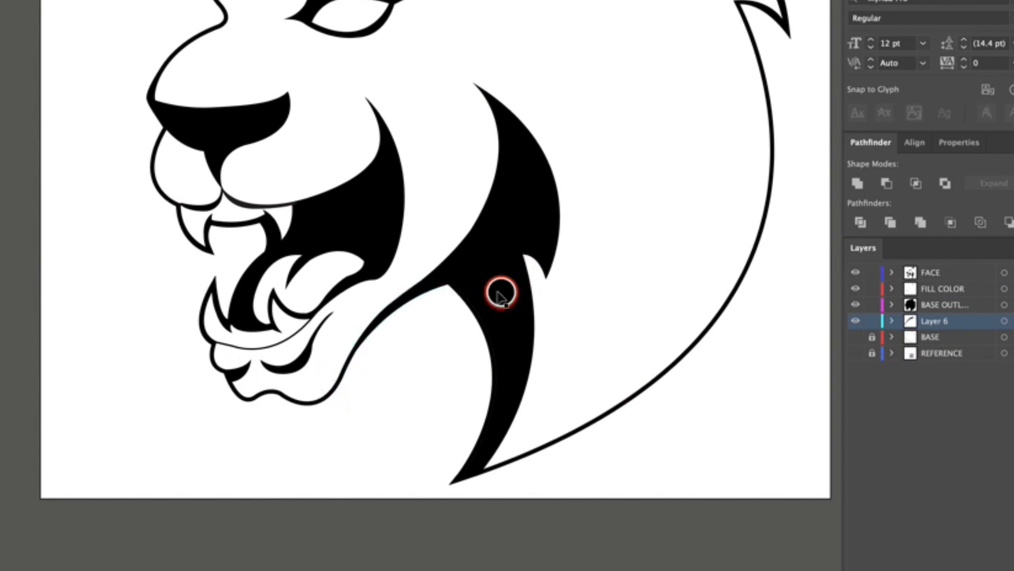
{"action": "left_click", "coordinate": [500, 292]}
Draw a curved black Pen shape on Layer 6 thickening the back outline from the neck's lower tip to the fur notch
{"action": "key", "text": "super+minus"}
{"action": "left_click", "coordinate": [935, 321]}
{"action": "key", "text": "super+equal"}
{"action": "key", "text": "super+equal"}
{"action": "key", "text": "p"}
{"action": "left_click", "coordinate": [416, 80]}
{"action": "left_click_drag", "start_coordinate": [503, 211], "coordinate": [465, 296]}
{"action": "left_click_drag", "start_coordinate": [248, 402], "coordinate": [37, 468]}
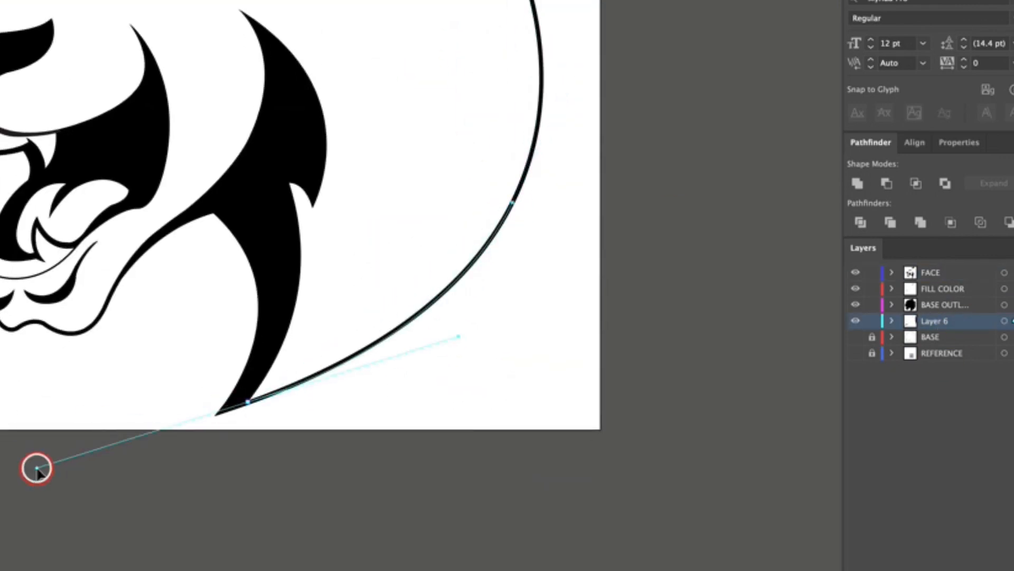
{"action": "left_click_drag", "start_coordinate": [539, 177], "coordinate": [636, 23]}
{"action": "left_click_drag", "start_coordinate": [655, 79], "coordinate": [713, 312]}
{"action": "left_click_drag", "start_coordinate": [586, 144], "coordinate": [515, 25]}
{"action": "left_click", "coordinate": [573, 142]}
{"action": "left_click", "coordinate": [593, 405]}
{"action": "left_click_drag", "start_coordinate": [657, 264], "coordinate": [664, 272]}
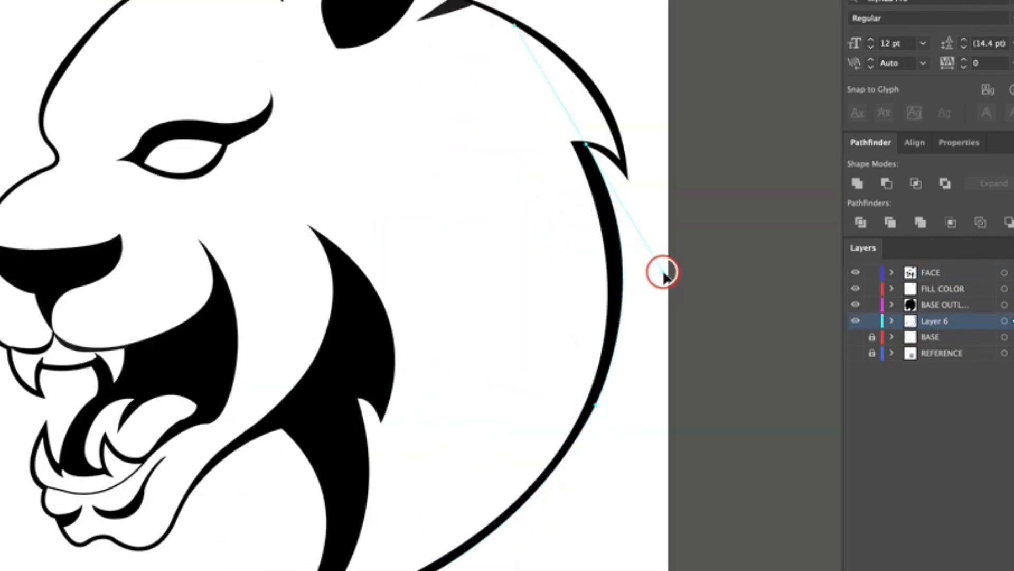
Draw a closed black Pen shape on Layer 6 along the upper back outline, from the fur point to the ear's back base
{"action": "left_click", "coordinate": [935, 320]}
{"action": "key", "text": "p"}
{"action": "left_click", "coordinate": [627, 179]}
{"action": "key", "text": "a"}
{"action": "key", "text": "super+minus"}
{"action": "key", "text": "p"}
{"action": "left_click", "coordinate": [417, 119]}
{"action": "left_click_drag", "start_coordinate": [553, 188], "coordinate": [579, 219]}
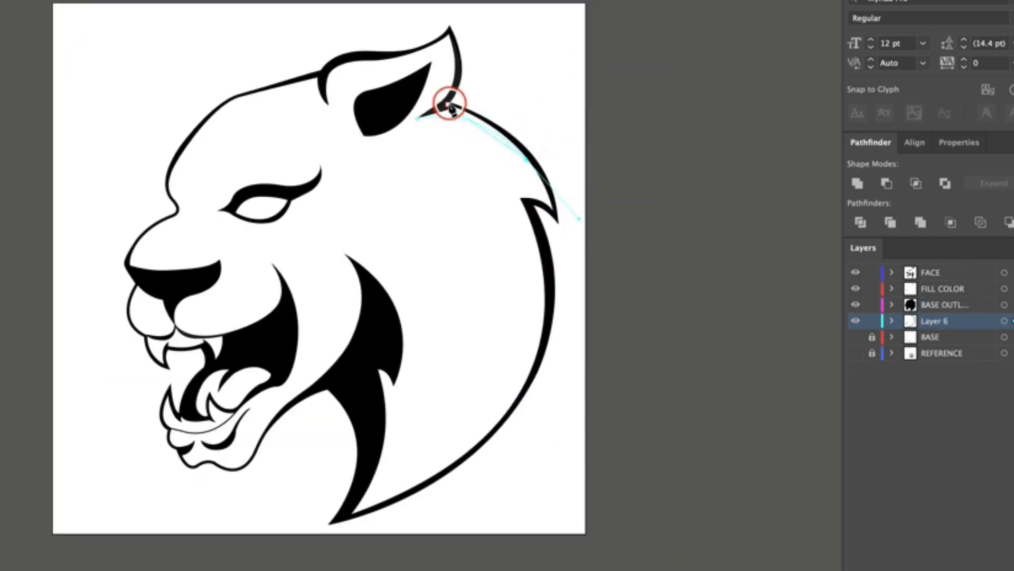
{"action": "left_click_drag", "start_coordinate": [449, 104], "coordinate": [379, 83]}
{"action": "left_click", "coordinate": [418, 118]}
Transfer the upper back thickening shape to the FACE layer and refine its anchors and curve handles
{"action": "key", "text": "v"}
{"action": "left_click", "coordinate": [460, 121]}
{"action": "left_click", "coordinate": [459, 118]}
{"action": "left_click_drag", "start_coordinate": [1013, 321], "coordinate": [1012, 273]}
{"action": "key", "text": "a"}
{"action": "left_click", "coordinate": [527, 159]}
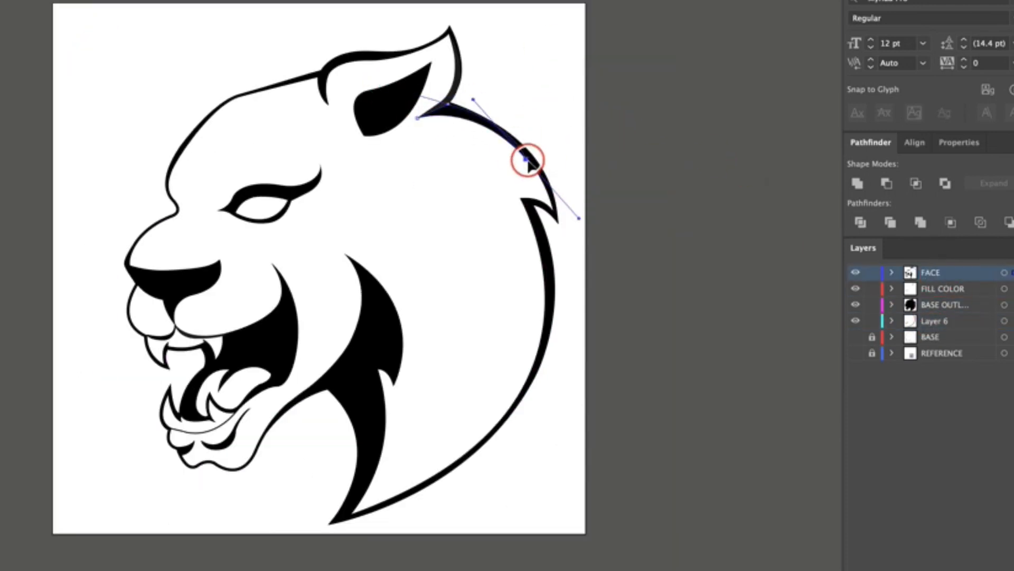
{"action": "scroll", "coordinate": [528, 160], "scroll_direction": "up", "scroll_amount": 4}
{"action": "left_click_drag", "start_coordinate": [505, 88], "coordinate": [495, 88]}
{"action": "left_click", "coordinate": [605, 38]}
{"action": "scroll", "coordinate": [606, 39], "scroll_direction": "down", "scroll_amount": 4}
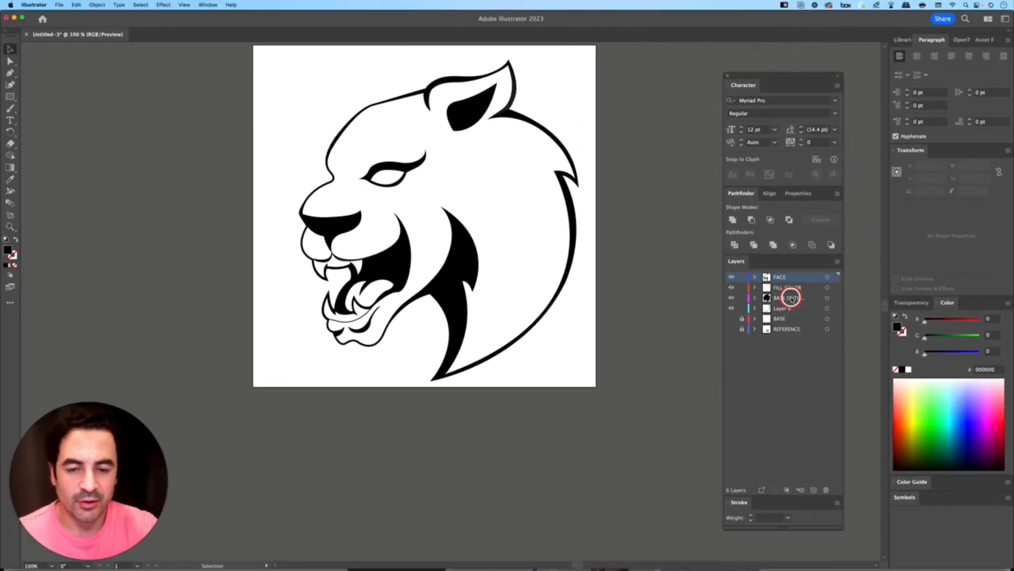
Start a curved Pen path along the lower lip to the mouth interior and swap its fill and stroke
{"action": "key", "text": "super+equal"}
{"action": "key", "text": "super+equal"}
{"action": "key", "text": "super+equal"}
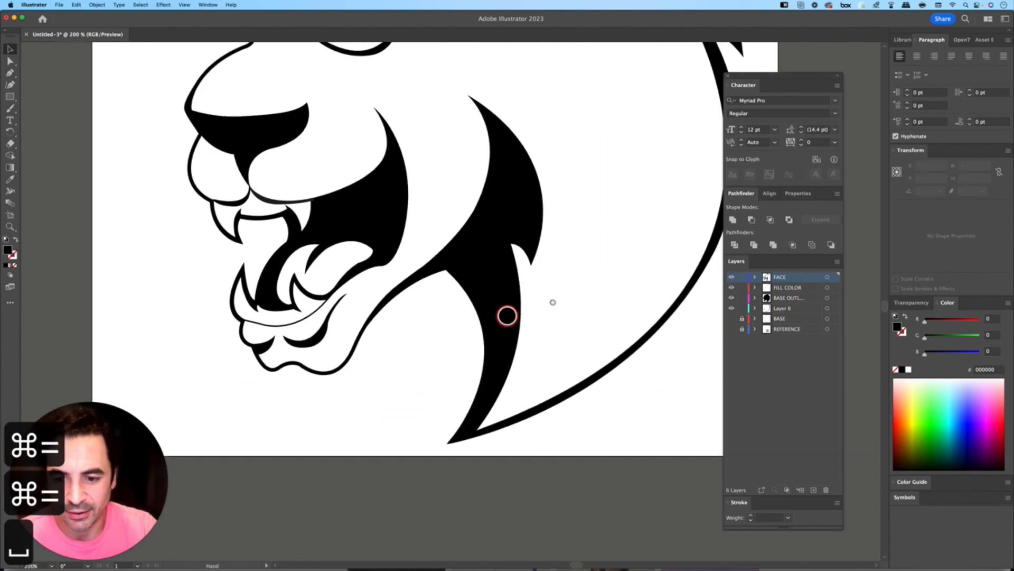
{"action": "scroll", "coordinate": [584, 290], "scroll_direction": "down", "scroll_amount": 3}
{"action": "key", "text": "p"}
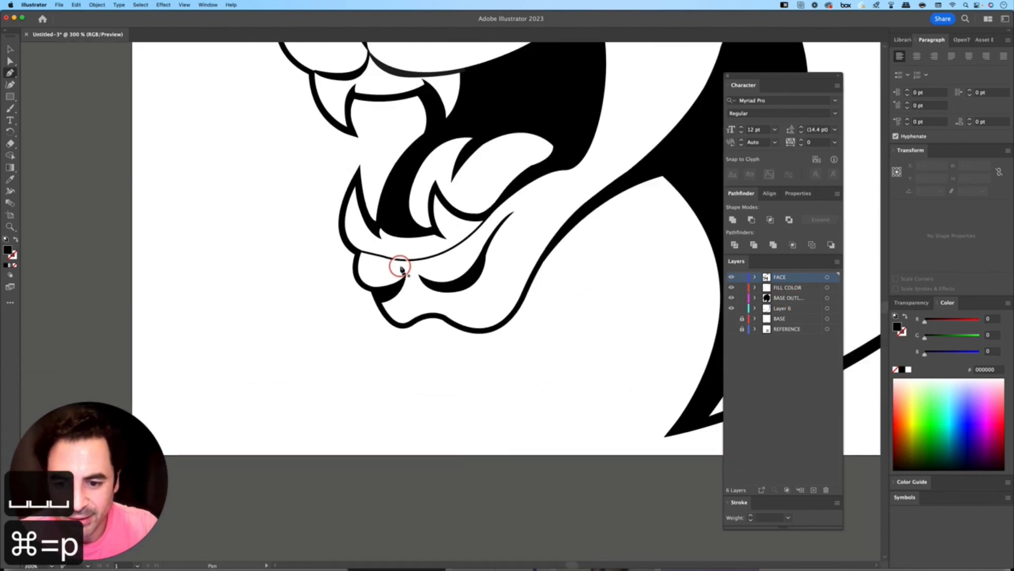
{"action": "left_click", "coordinate": [364, 258]}
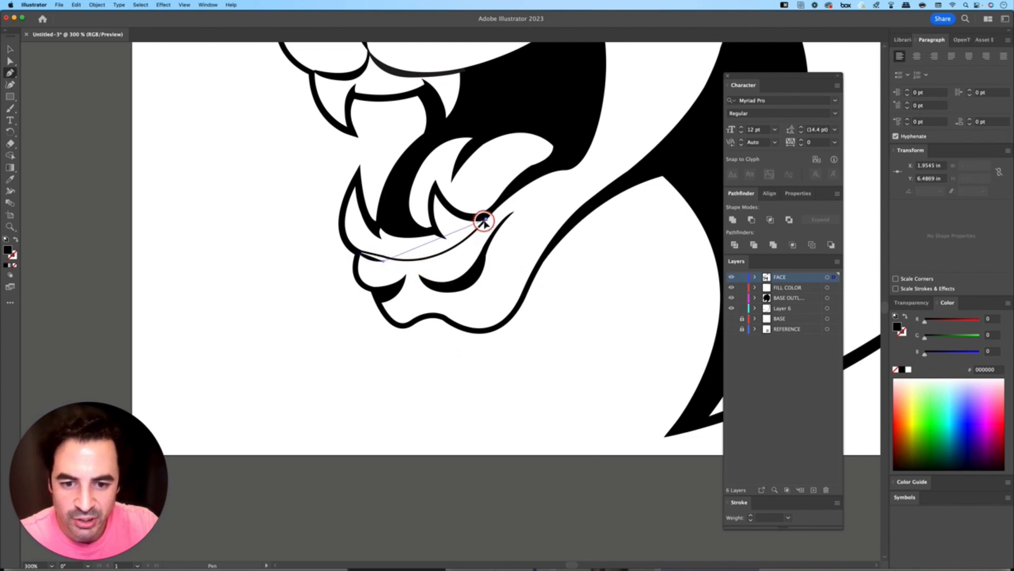
{"action": "left_click_drag", "start_coordinate": [484, 219], "coordinate": [527, 153]}
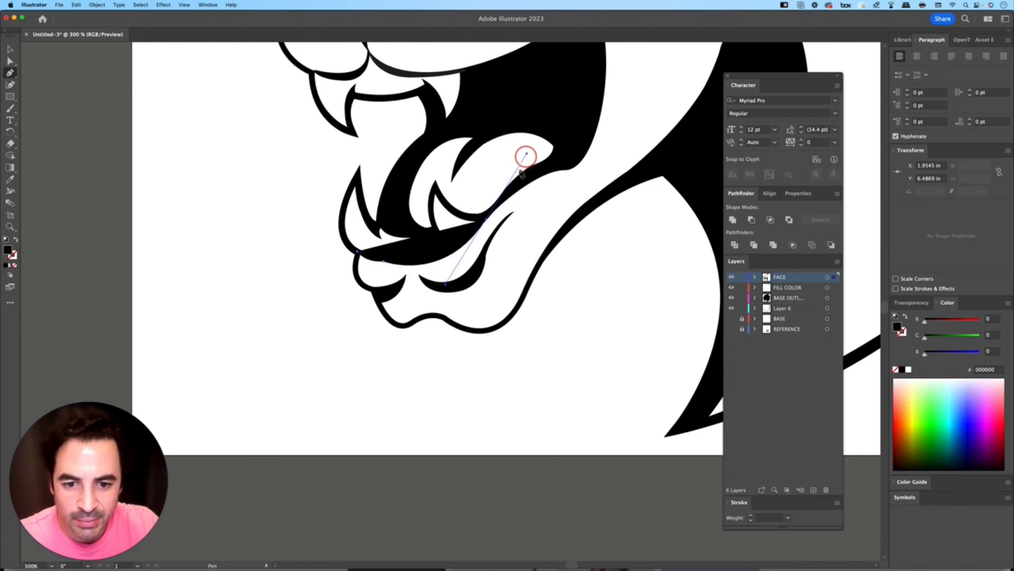
{"action": "key", "text": "shift+x"}
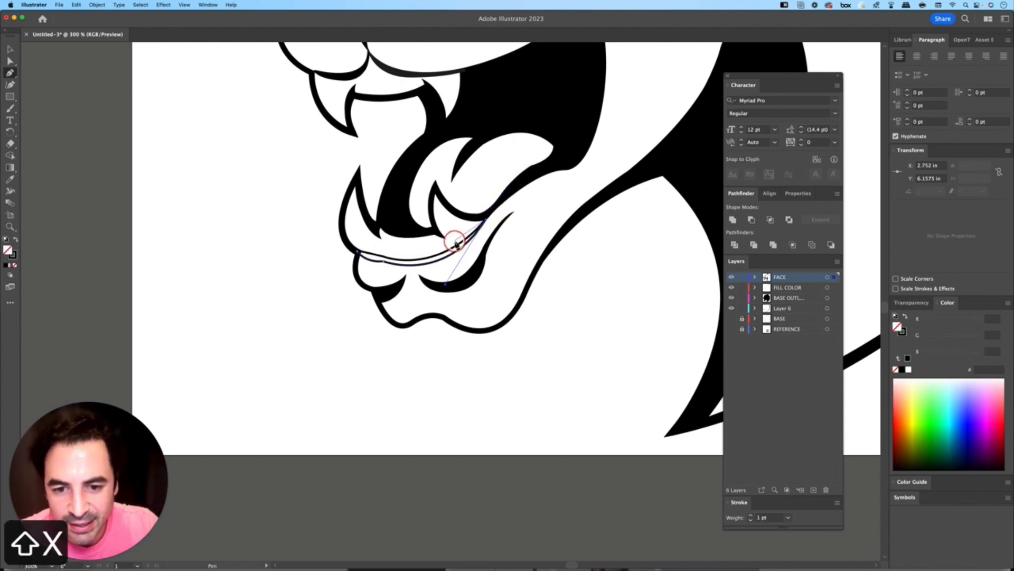
Finish the curved accent shape beneath the panther's lower teeth with the Pen tool and swap its stroke to a fill
{"action": "left_click_drag", "start_coordinate": [416, 263], "coordinate": [377, 260]}
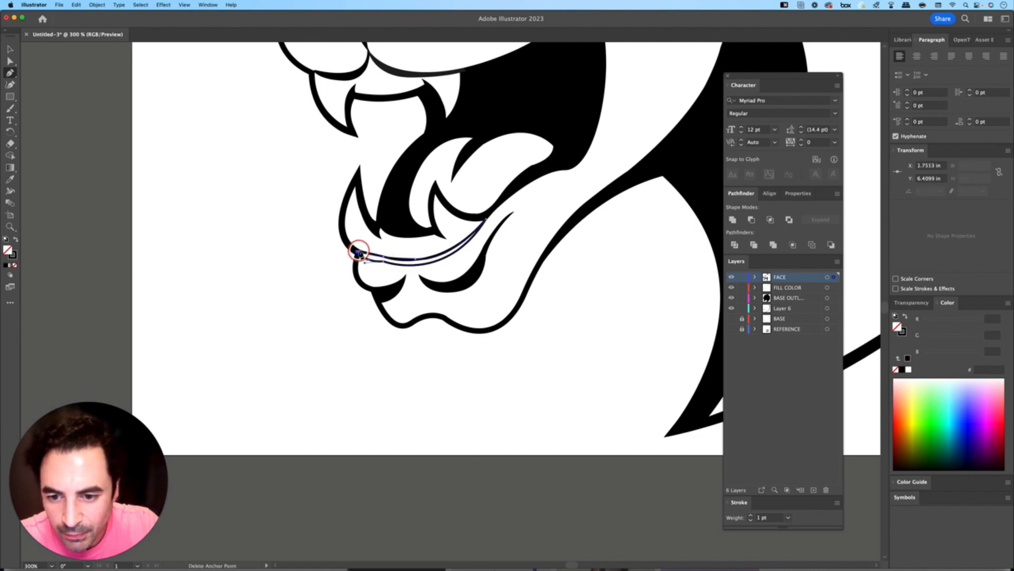
{"action": "key", "text": "shift+x"}
{"action": "key", "text": "shift+super+a"}
{"action": "key", "text": "v"}
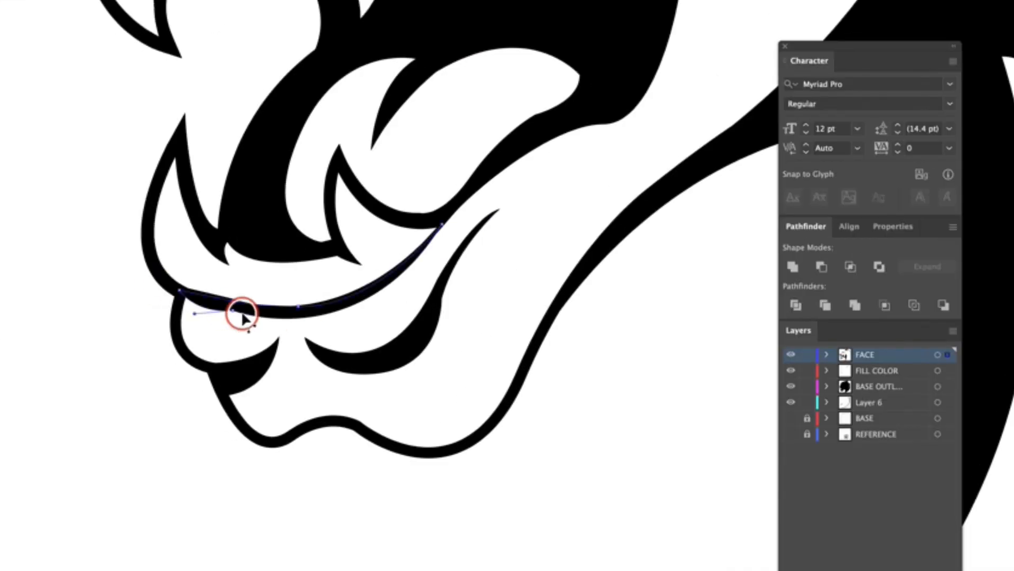
Refine the lip line beneath the lower teeth by adjusting the accent's lower curve and the bordering edge of the white teeth shape
{"action": "left_click_drag", "start_coordinate": [240, 312], "coordinate": [281, 325]}
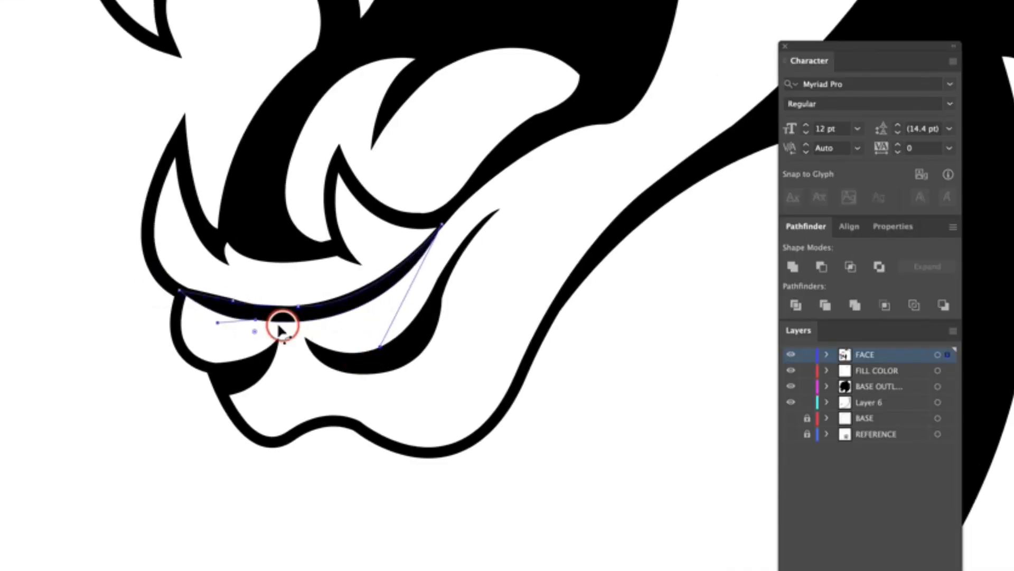
{"action": "left_click", "coordinate": [178, 291]}
{"action": "left_click", "coordinate": [459, 195]}
{"action": "left_click_drag", "start_coordinate": [234, 300], "coordinate": [231, 300]}
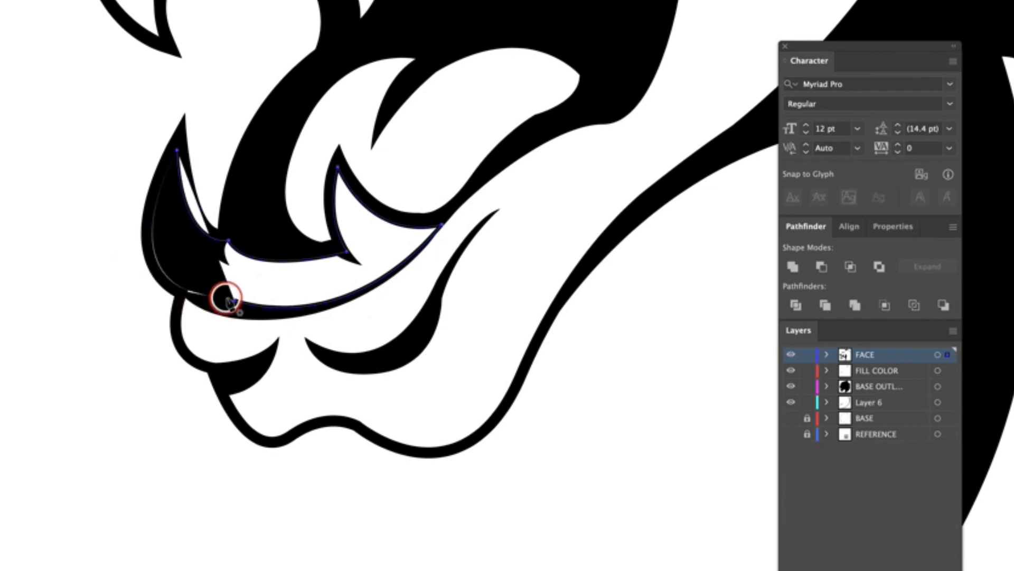
{"action": "left_click", "coordinate": [67, 151]}
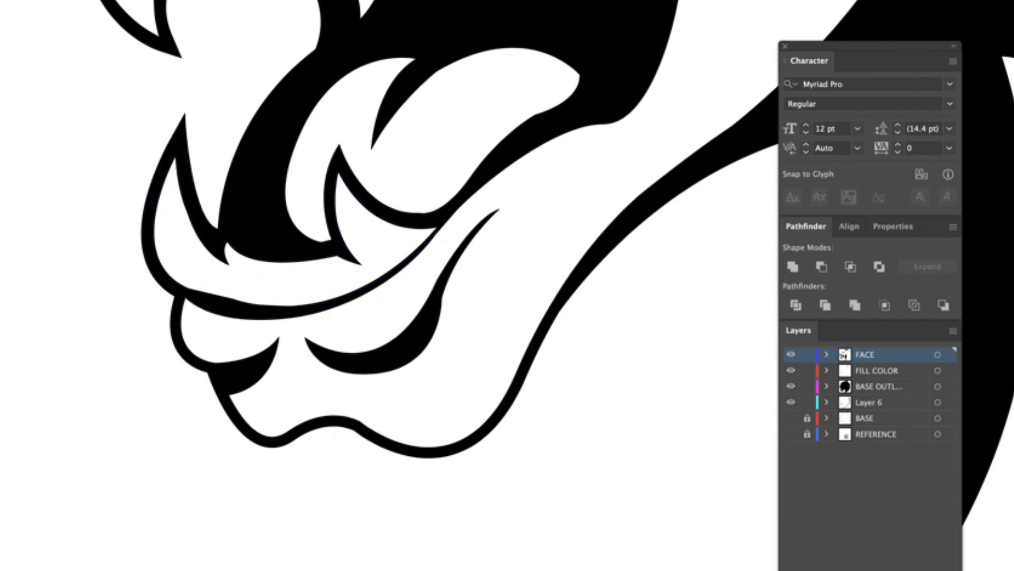
{"action": "left_click", "coordinate": [317, 419]}
{"action": "left_click", "coordinate": [357, 432]}
{"action": "left_click", "coordinate": [366, 542]}
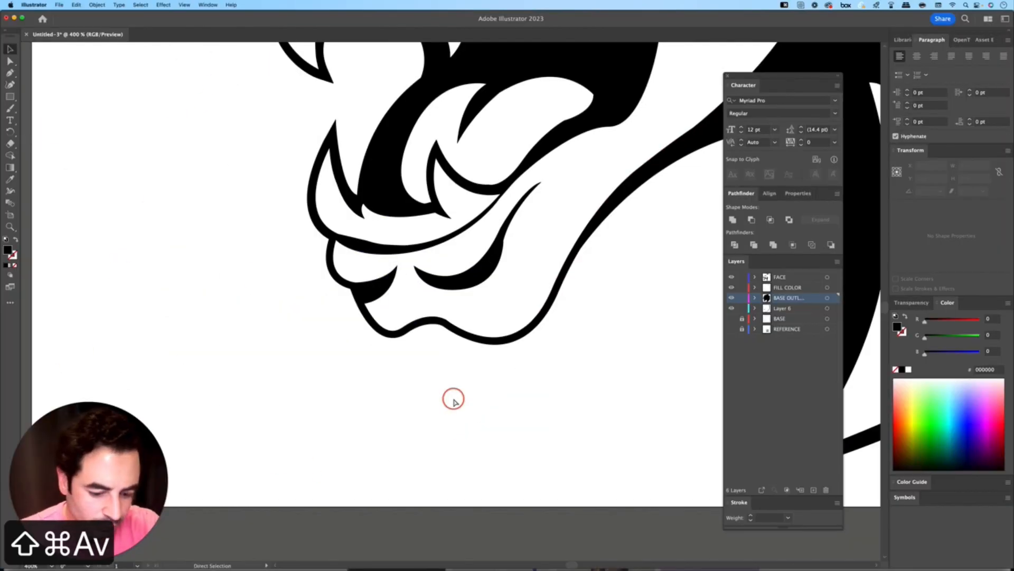
Move all the panther artwork from its separate layers, in place, onto one new top layer
{"action": "key", "text": "super+0"}
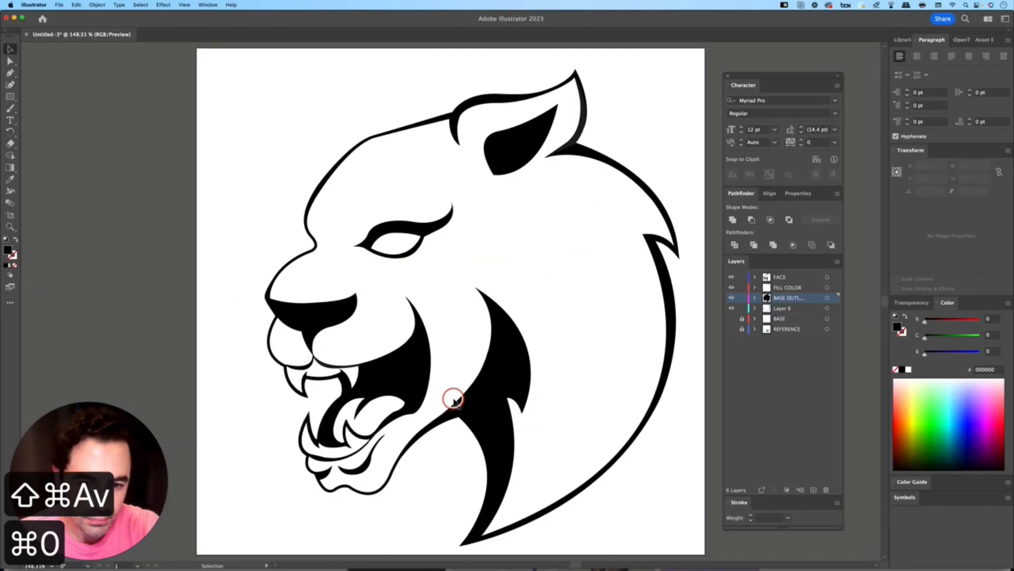
{"action": "key", "text": "v"}
{"action": "key", "text": "v"}
{"action": "key", "text": "super+minus"}
{"action": "key", "text": "super+minus"}
{"action": "key", "text": "v"}
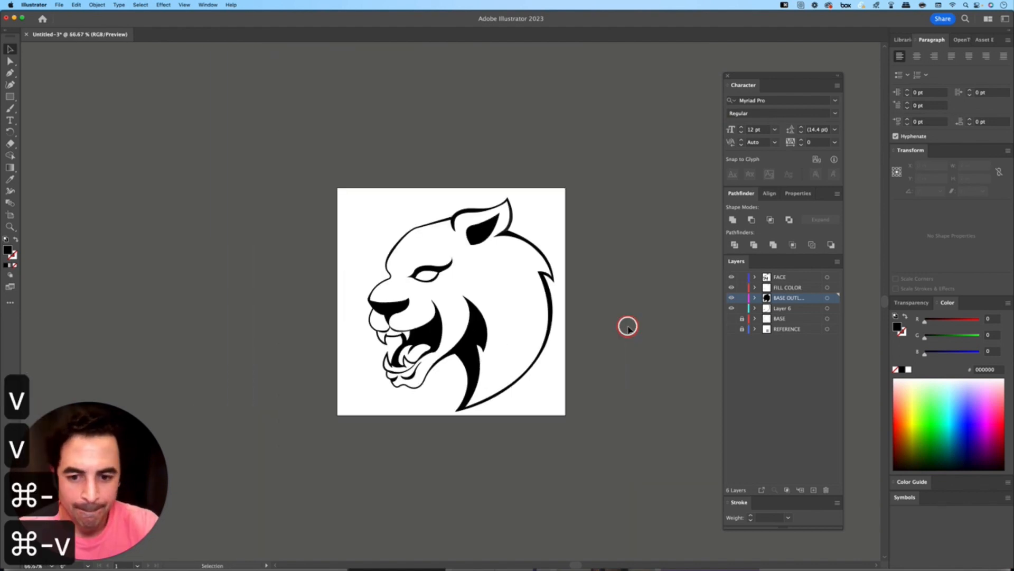
{"action": "left_click", "coordinate": [799, 279]}
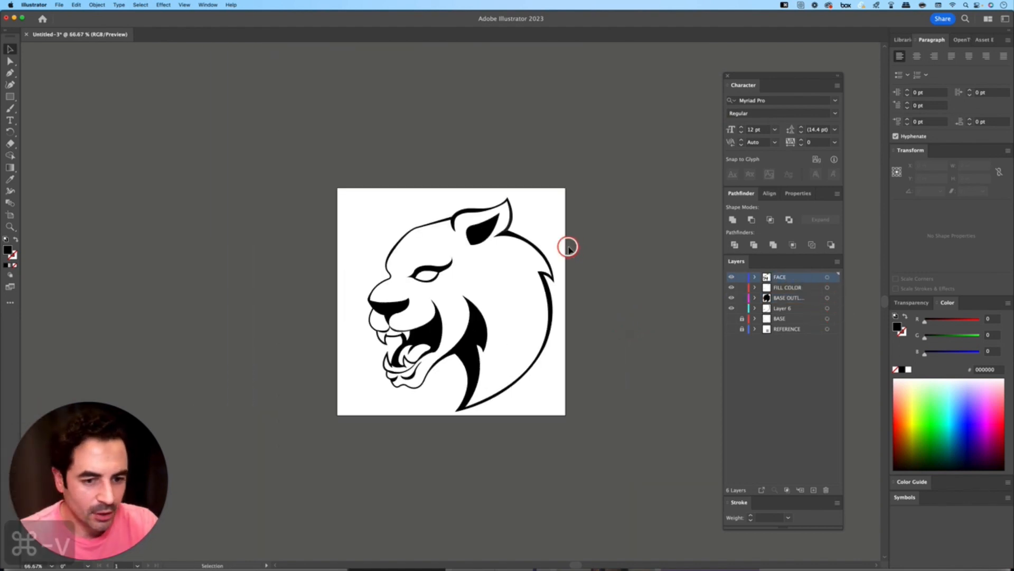
{"action": "key", "text": "v"}
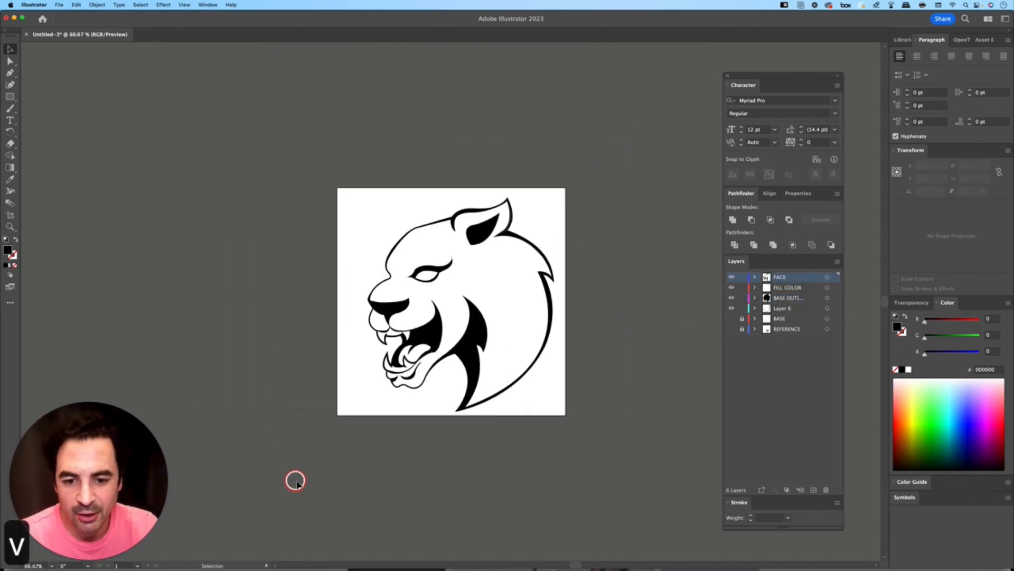
{"action": "left_click_drag", "start_coordinate": [294, 478], "coordinate": [598, 270]}
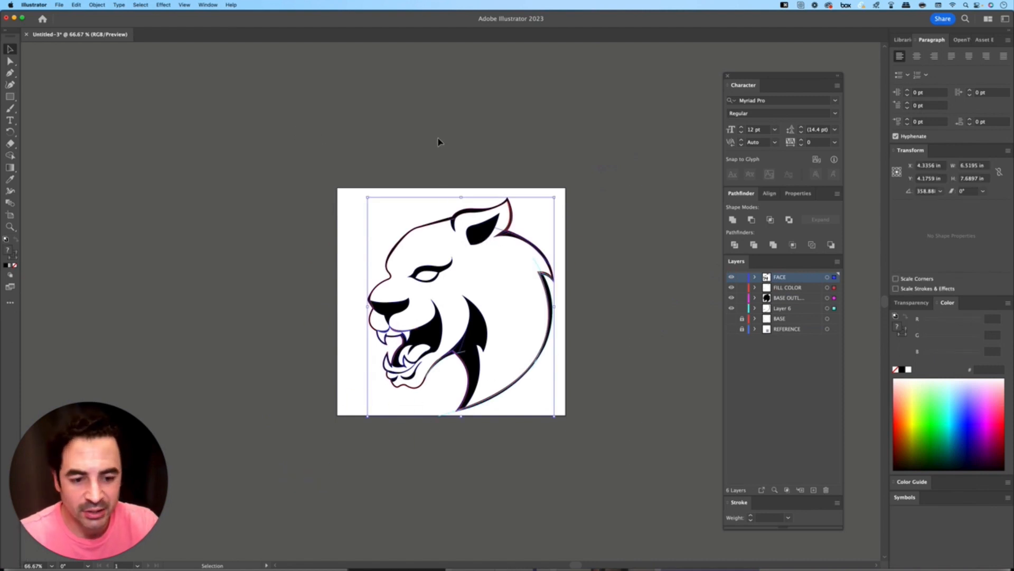
{"action": "key", "text": "super+x"}
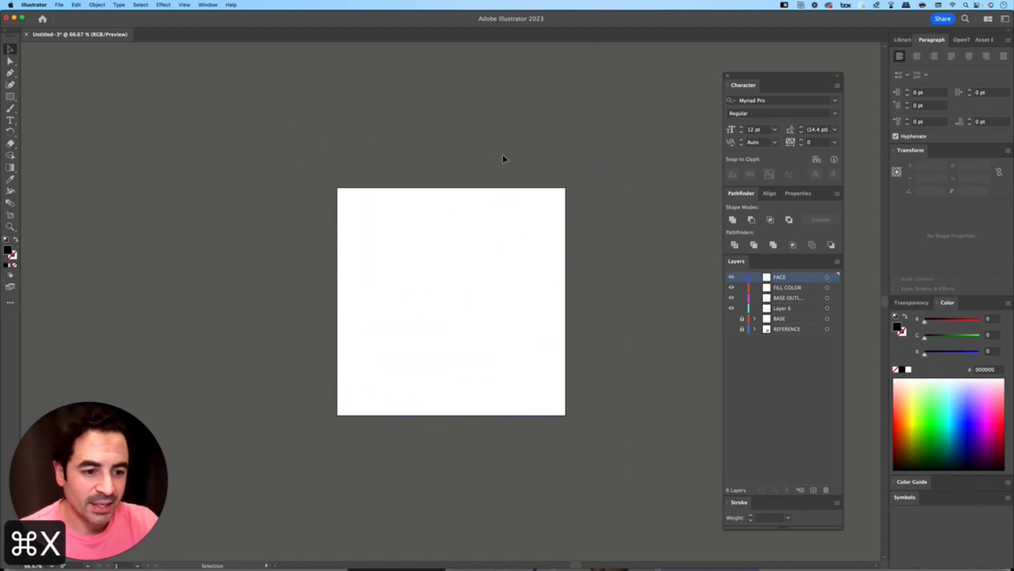
{"action": "left_click", "coordinate": [814, 490]}
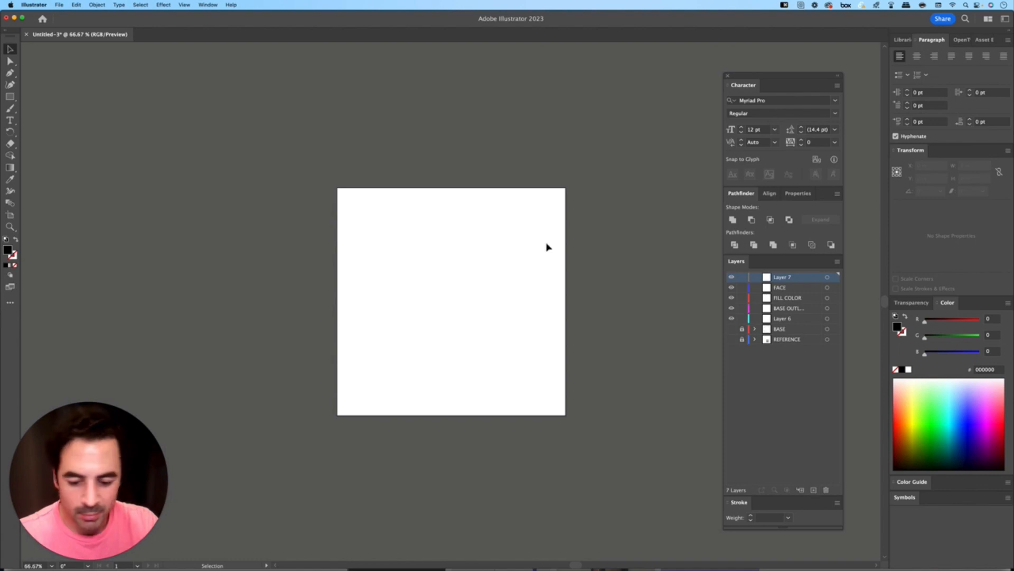
{"action": "key", "text": "super+f"}
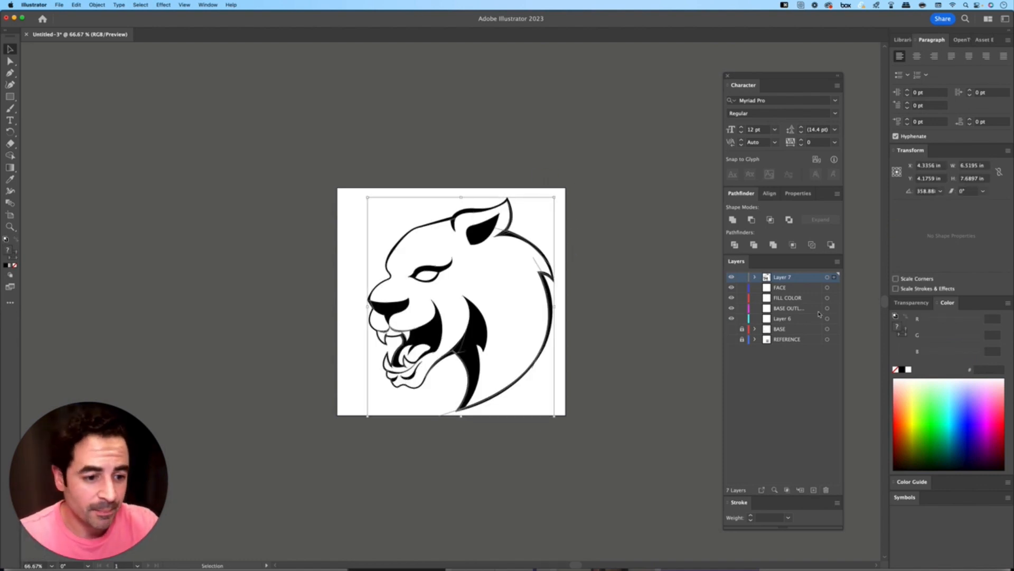
Delete the emptied FACE, FILL COLOR, base outline and Layer 6 layers
{"action": "left_click", "coordinate": [786, 290]}
{"action": "left_click", "coordinate": [785, 319], "text": "shift"}
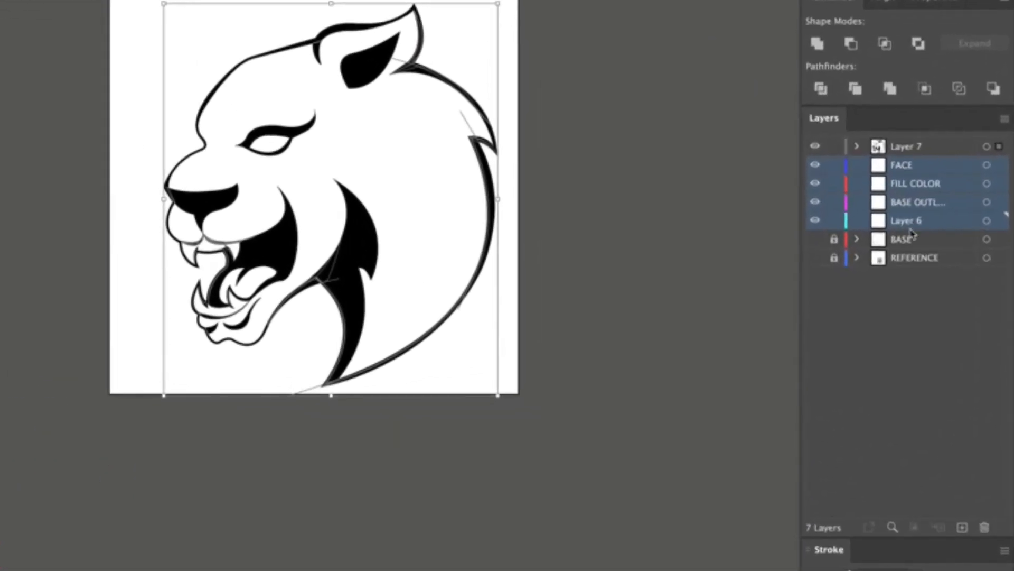
{"action": "left_click", "coordinate": [984, 527]}
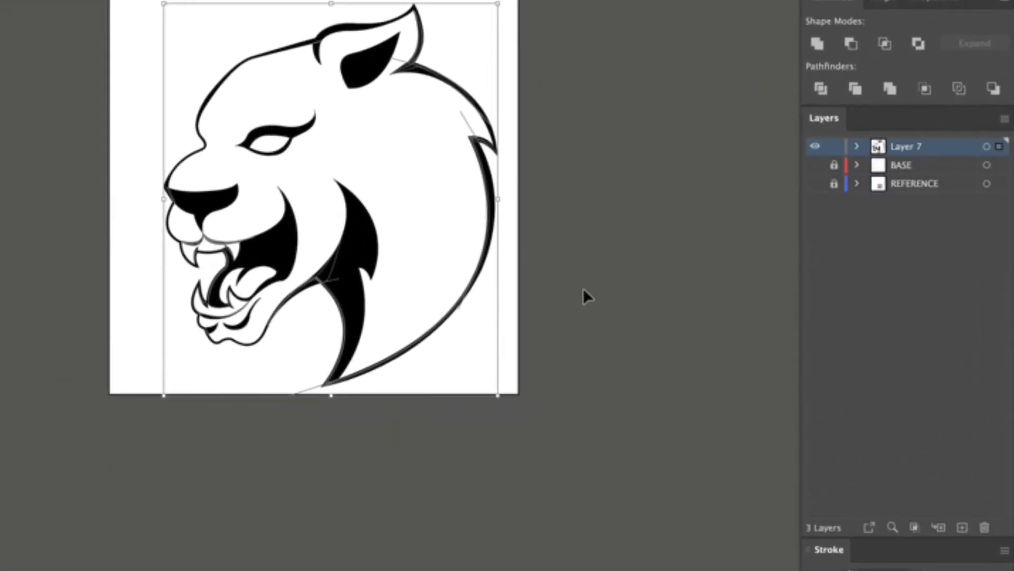
{"action": "left_click", "coordinate": [632, 146]}
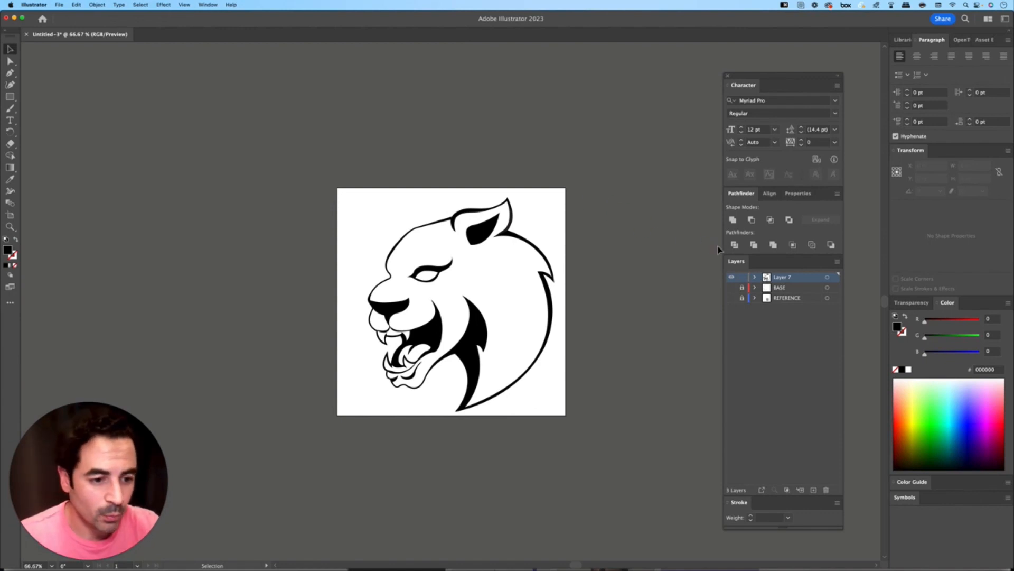
Unlock the BASE layer and compare its silhouette with the artwork on Layer 7 by toggling layer visibility
{"action": "left_click", "coordinate": [742, 288]}
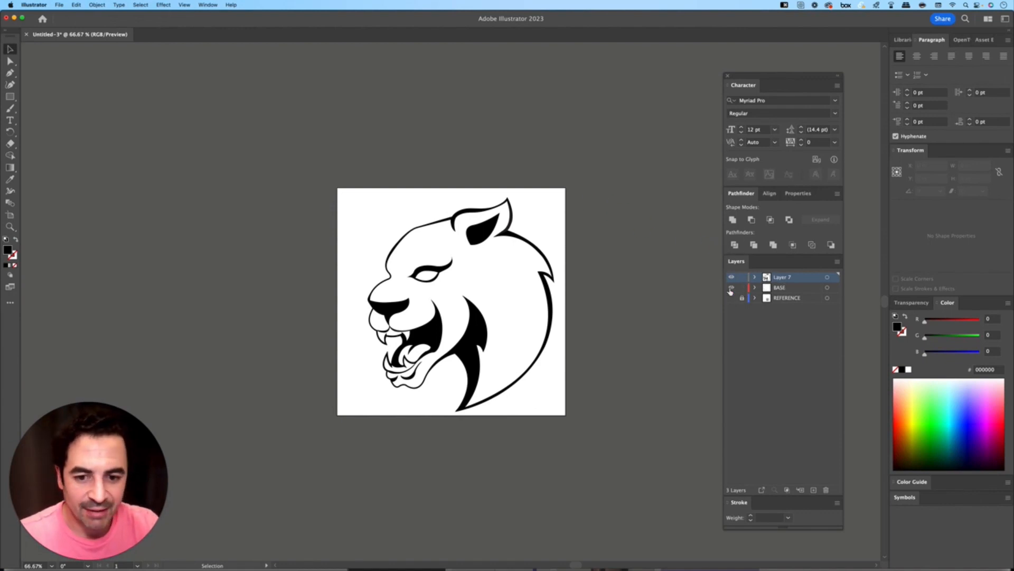
{"action": "left_click", "coordinate": [749, 290]}
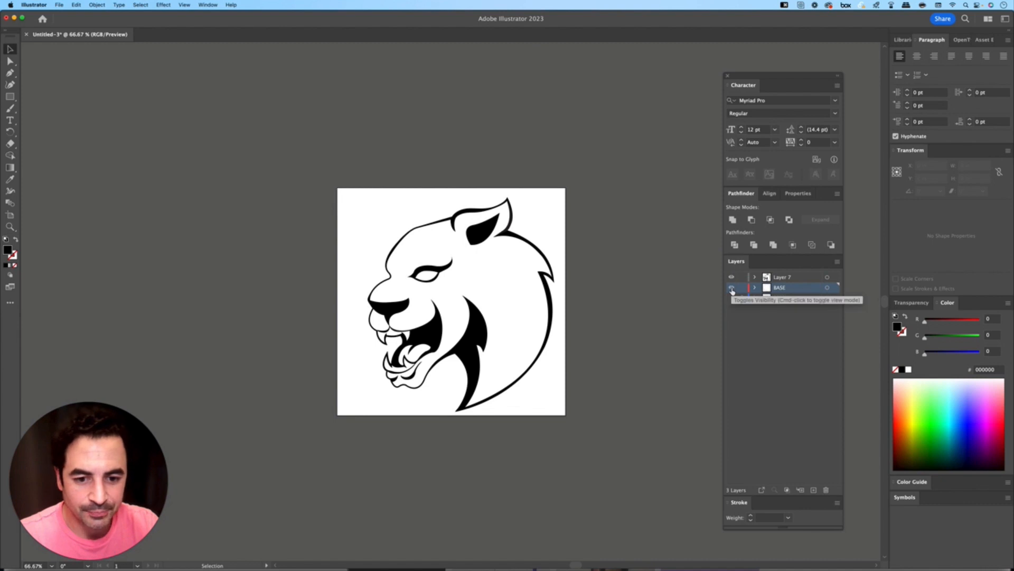
{"action": "left_click", "coordinate": [731, 277]}
{"action": "left_click", "coordinate": [731, 278]}
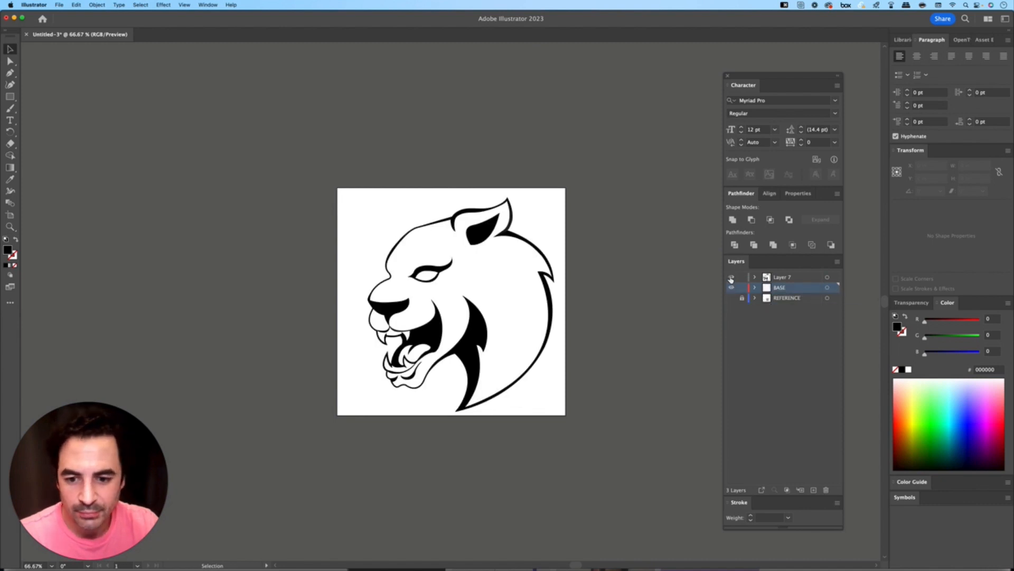
{"action": "left_click", "coordinate": [731, 277]}
{"action": "left_click", "coordinate": [731, 277]}
{"action": "left_click", "coordinate": [731, 277]}
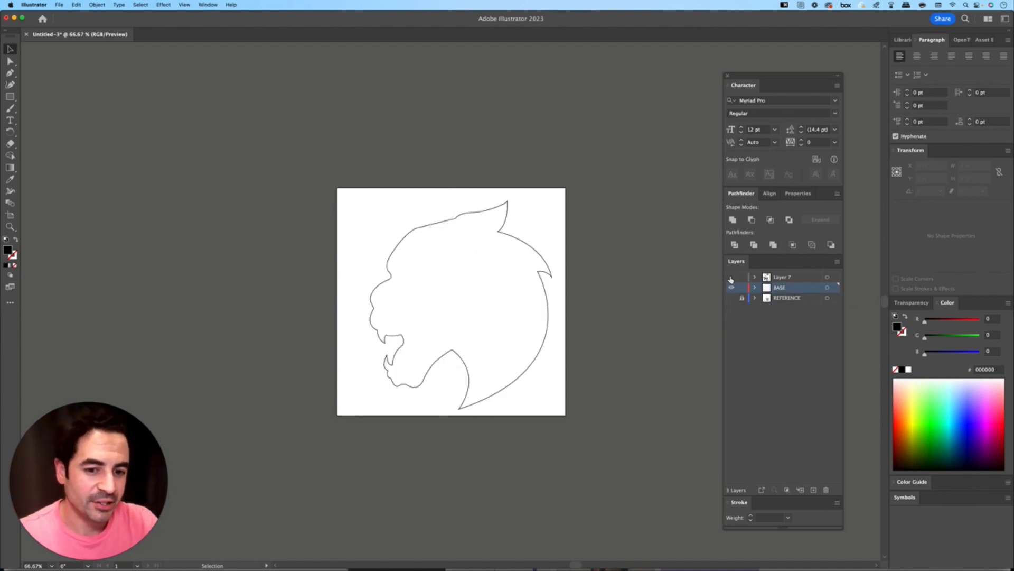
{"action": "left_click", "coordinate": [731, 278]}
{"action": "left_click", "coordinate": [785, 278]}
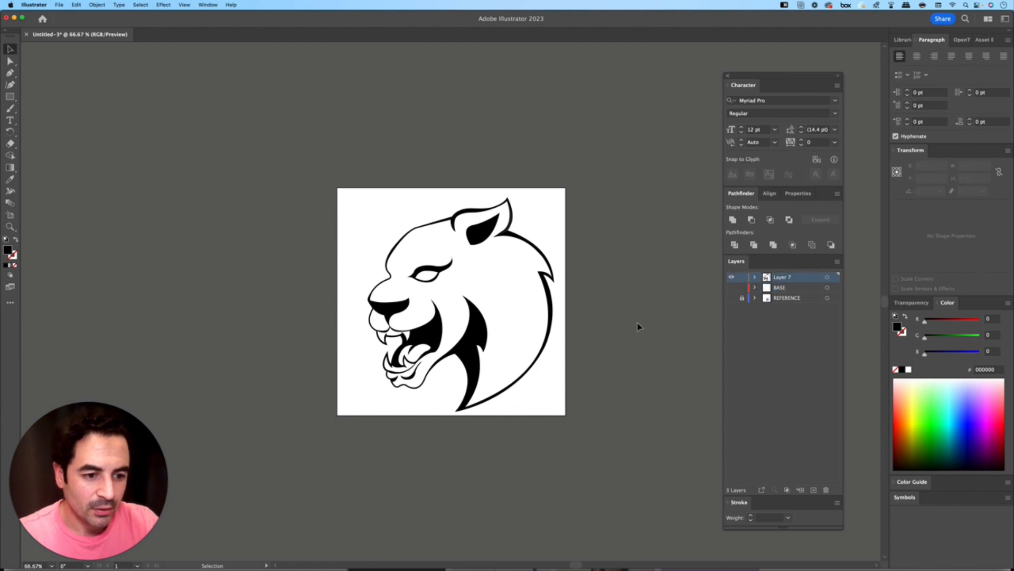
Duplicate all the Layer 7 artwork in place onto a new layer above it and hide Layer 7
{"action": "key", "text": "super+a"}
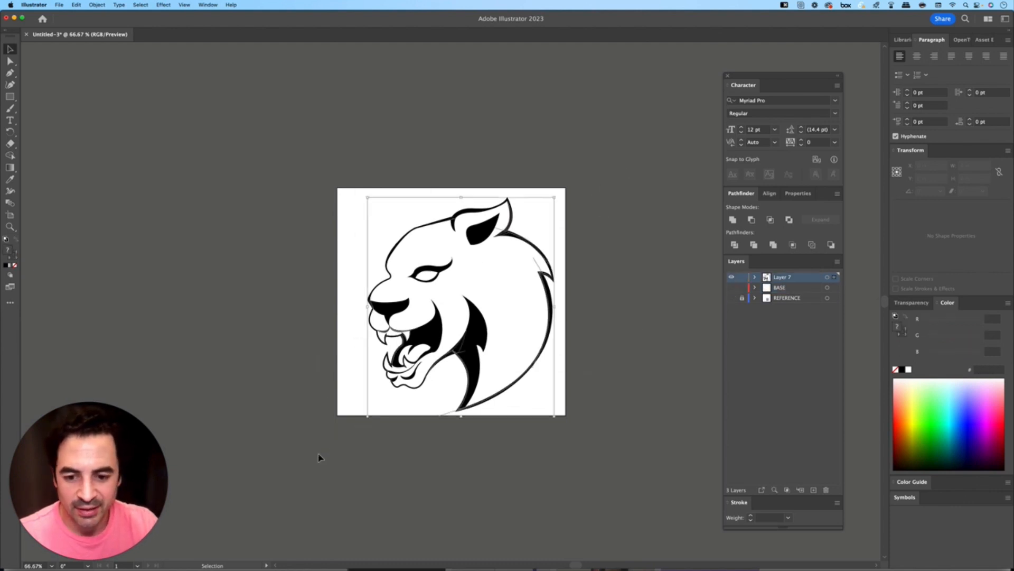
{"action": "key", "text": "super+c"}
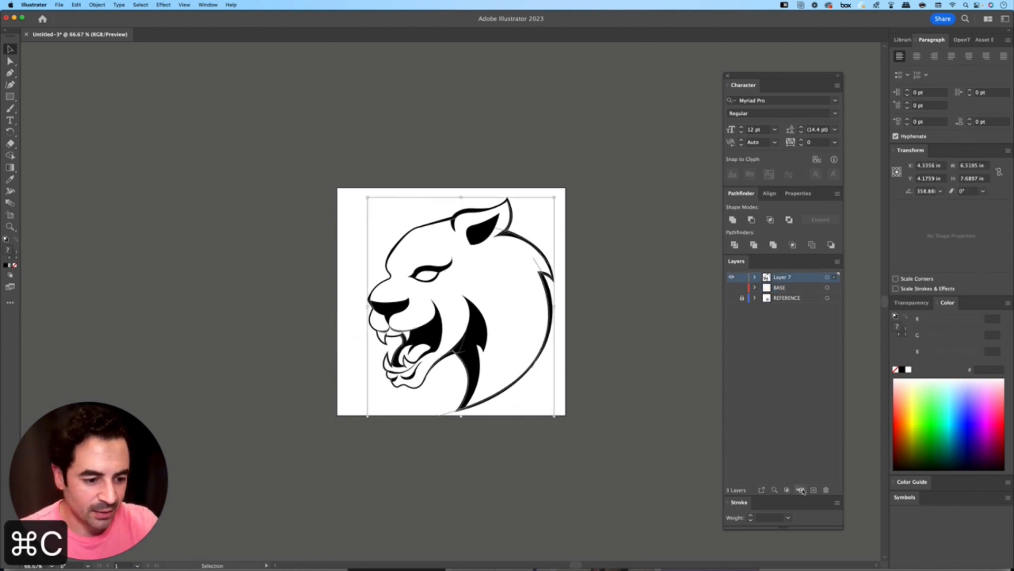
{"action": "left_click", "coordinate": [813, 490]}
{"action": "key", "text": "super+x"}
{"action": "left_click", "coordinate": [787, 279]}
{"action": "key", "text": "super+f"}
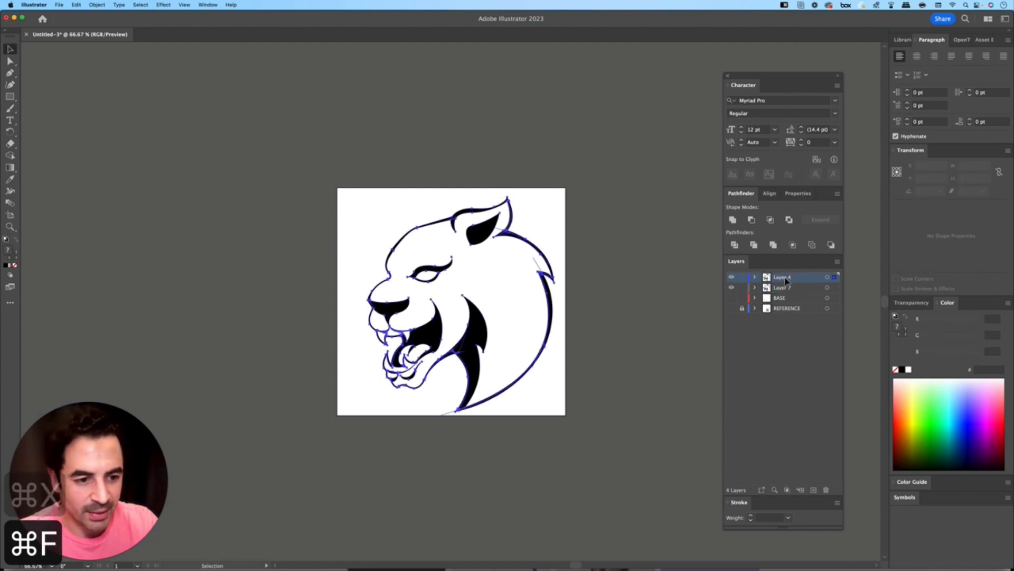
{"action": "left_click", "coordinate": [732, 290]}
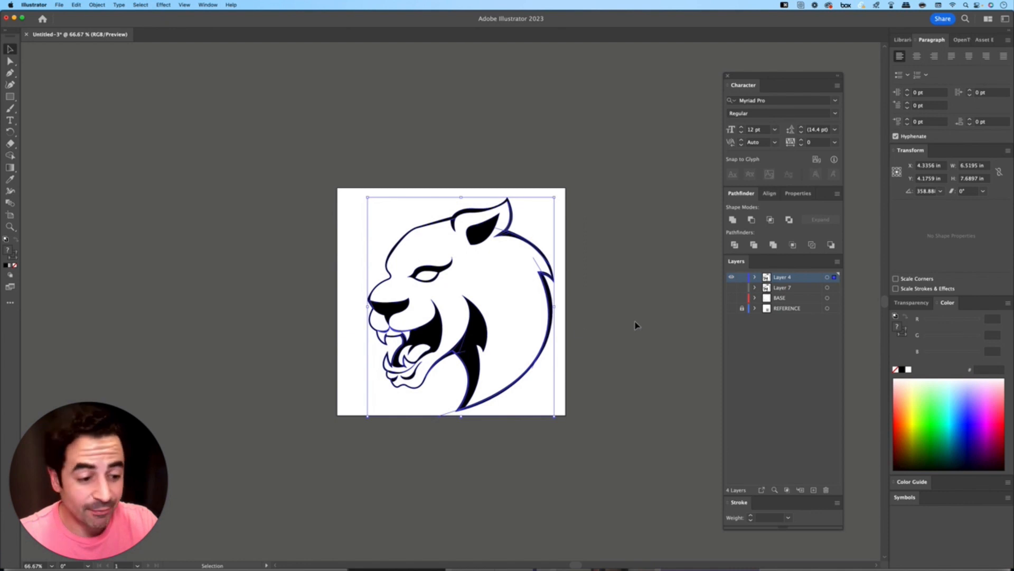
Fill the duplicated artwork with solid black and combine it into a silhouette using the Pathfinder Merge operation
{"action": "left_click", "coordinate": [902, 370]}
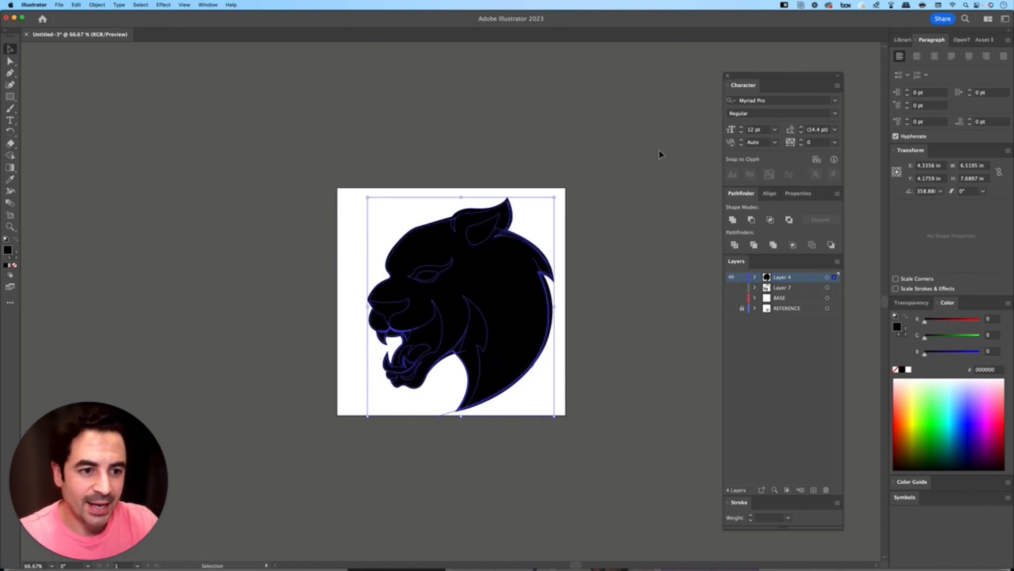
{"action": "left_click_drag", "start_coordinate": [742, 193], "coordinate": [462, 88]}
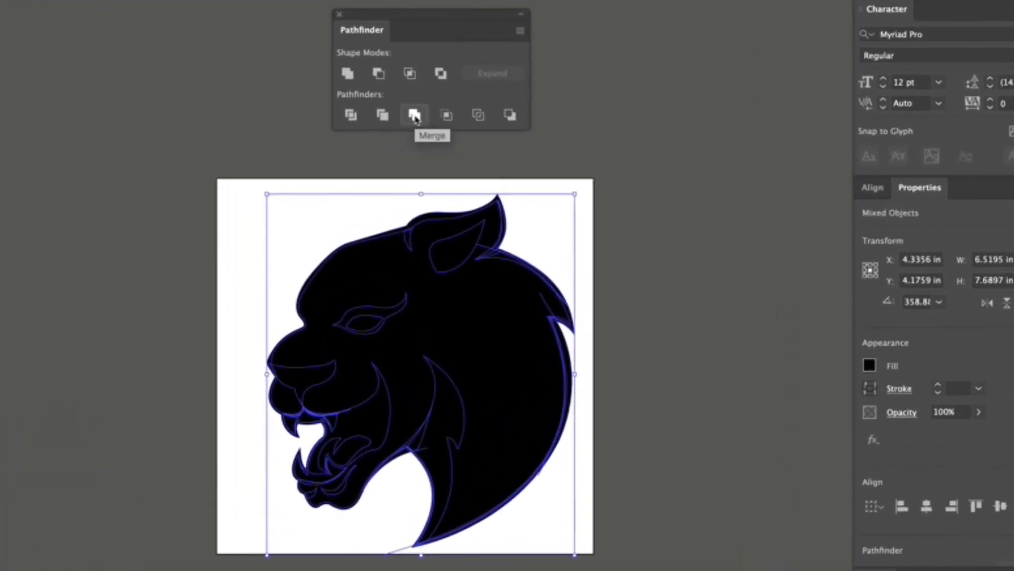
{"action": "left_click", "coordinate": [415, 116]}
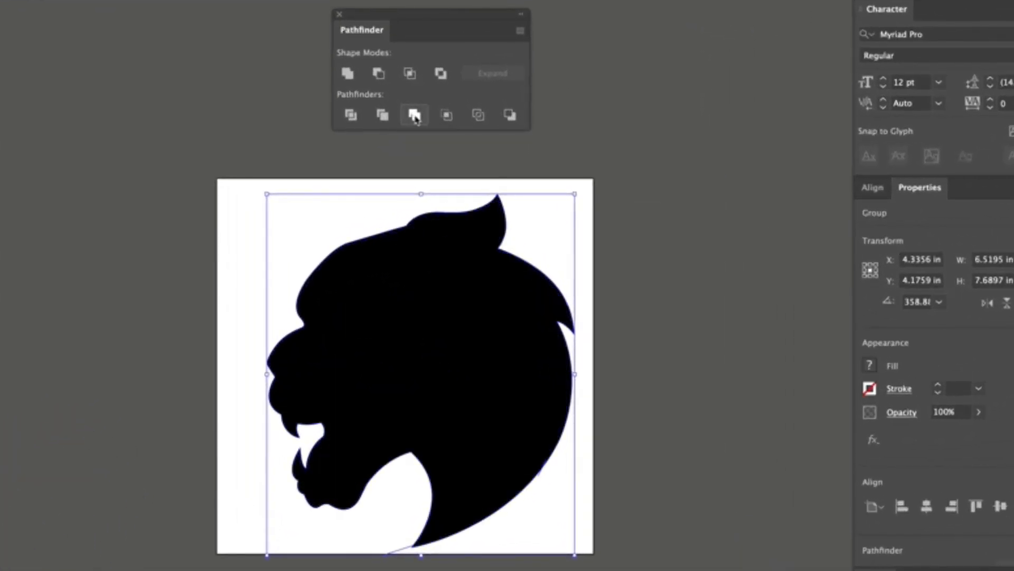
{"action": "left_click", "coordinate": [653, 232]}
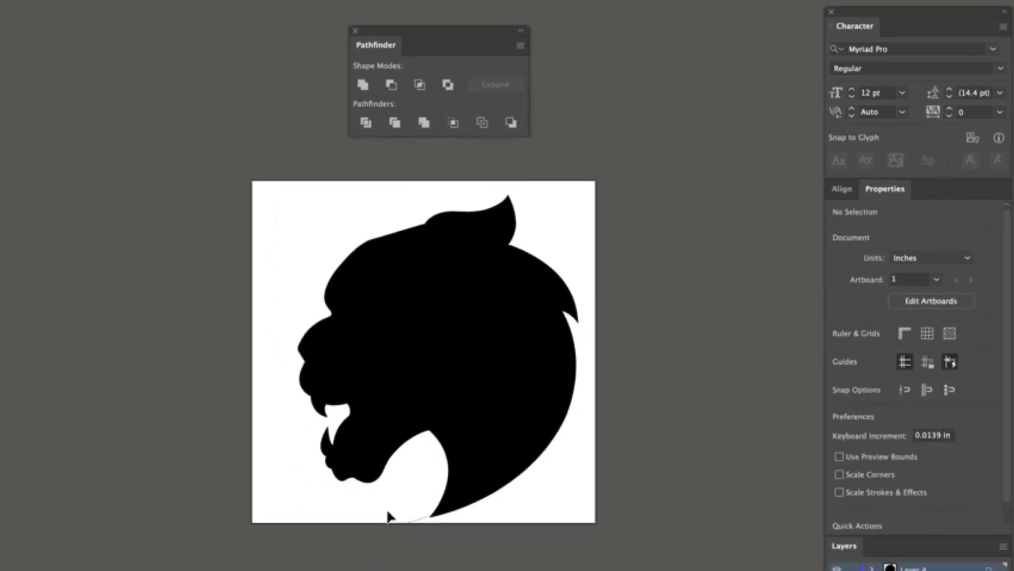
Delete the stray thin line extending from the neck tip of the merged black silhouette
{"action": "key", "text": "super+equal"}
{"action": "key", "text": "super+equal"}
{"action": "key", "text": "super+equal"}
{"action": "key", "text": "space"}
{"action": "left_click_drag", "start_coordinate": [441, 449], "coordinate": [474, 275]}
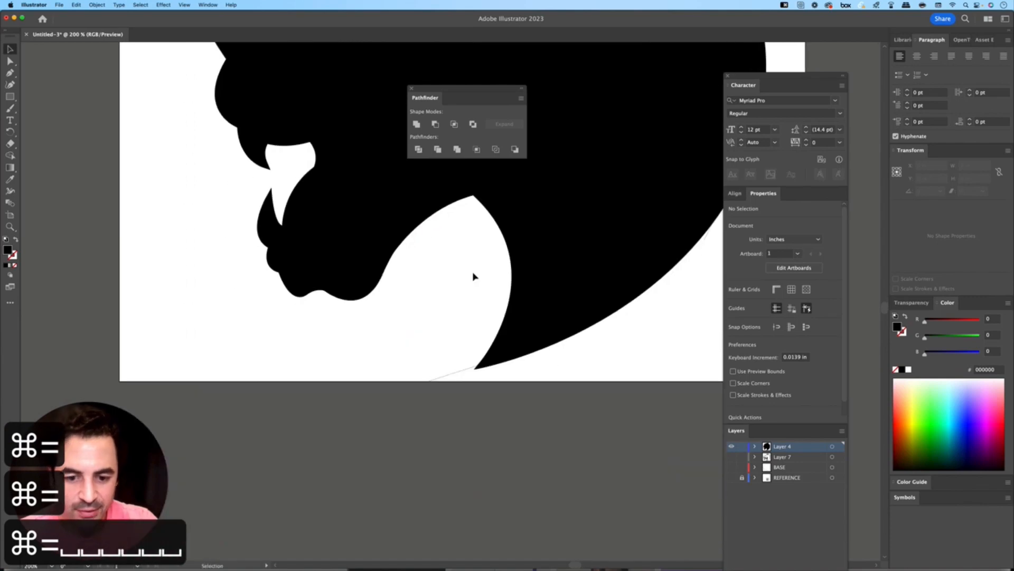
{"action": "key", "text": "a"}
{"action": "left_click_drag", "start_coordinate": [447, 395], "coordinate": [433, 371]}
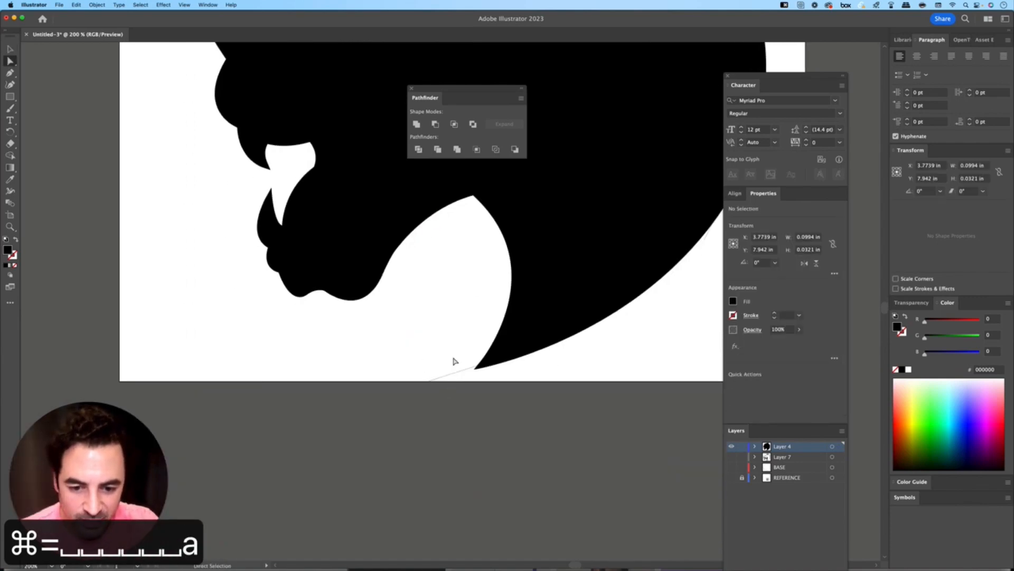
{"action": "key", "text": "super+equal"}
{"action": "left_click", "coordinate": [453, 359]}
{"action": "key", "text": "super+equal"}
{"action": "key", "text": "space"}
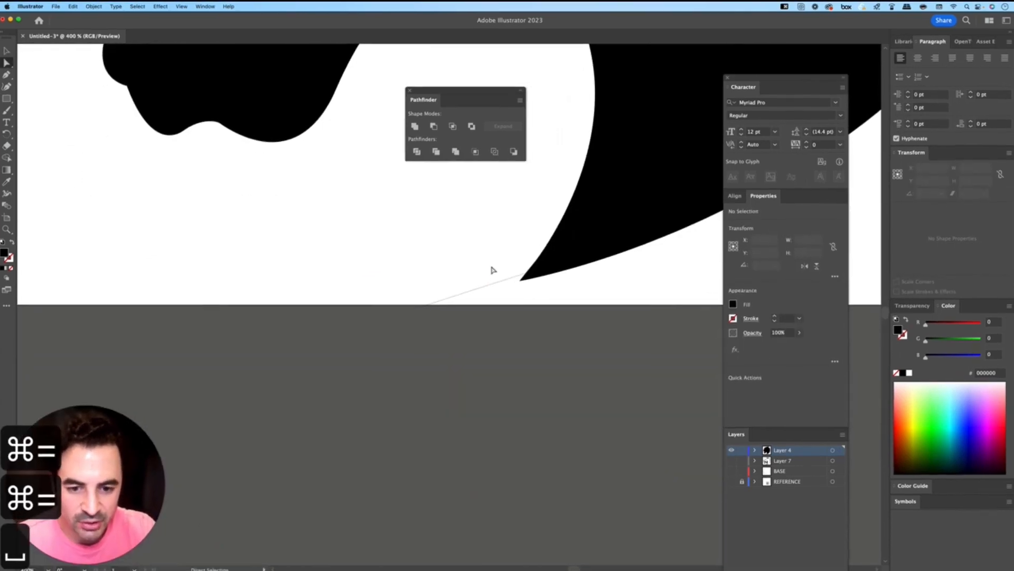
{"action": "left_click_drag", "start_coordinate": [392, 280], "coordinate": [470, 349]}
{"action": "key", "text": "Delete"}
{"action": "key", "text": "Delete"}
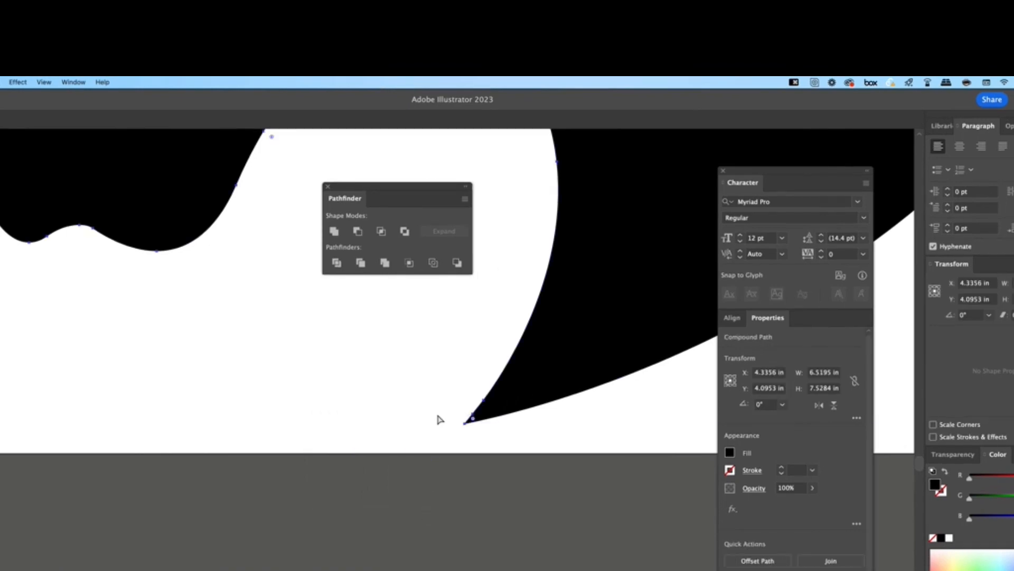
{"action": "key", "text": "super+equal"}
{"action": "left_click_drag", "start_coordinate": [534, 335], "coordinate": [532, 294]}
{"action": "key", "text": "super+equal"}
{"action": "key", "text": "super+0"}
{"action": "key", "text": "v"}
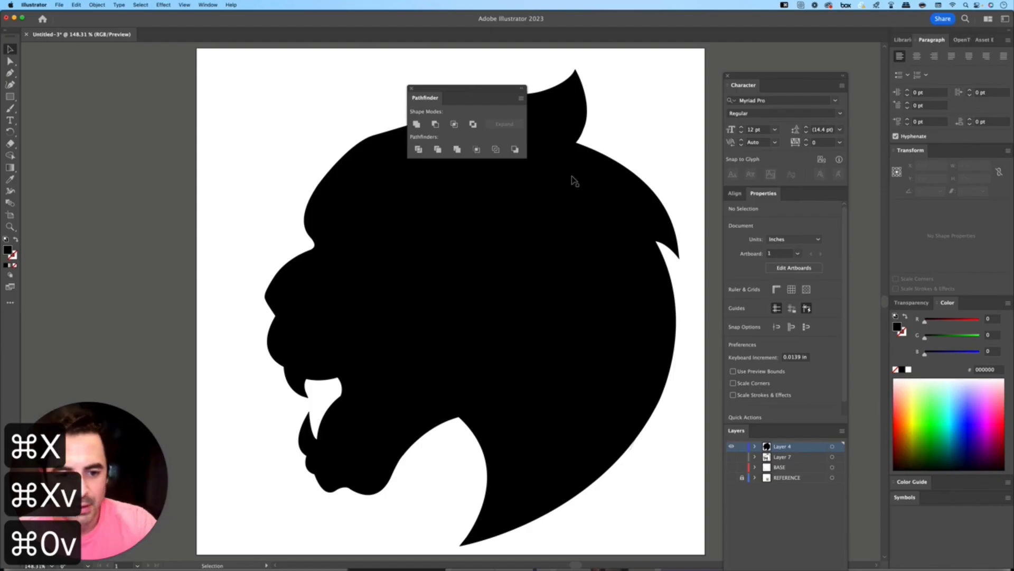
Rename the merged black artwork's layer SILHOUETTE and move it directly below Layer 7
{"action": "double_click", "coordinate": [782, 447]}
{"action": "type", "text": "SILHOUETTE"}
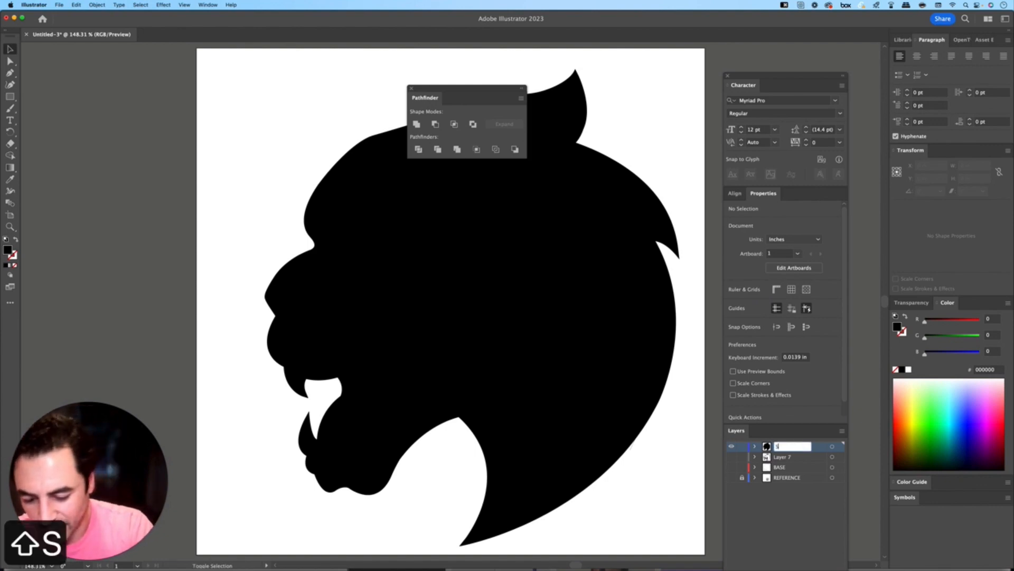
{"action": "key", "text": "Return"}
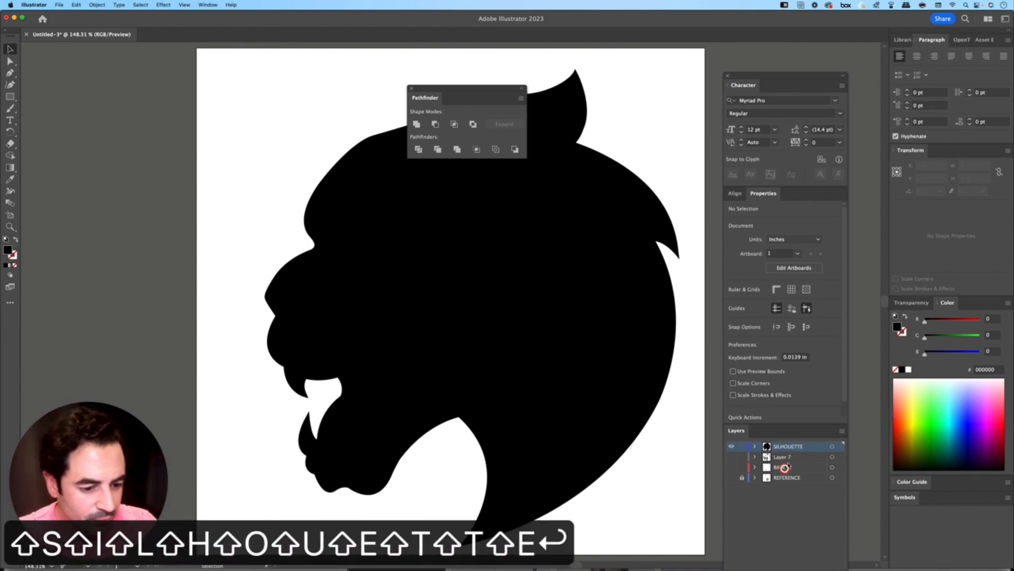
{"action": "left_click_drag", "start_coordinate": [788, 447], "coordinate": [786, 462]}
{"action": "left_click", "coordinate": [785, 448]}
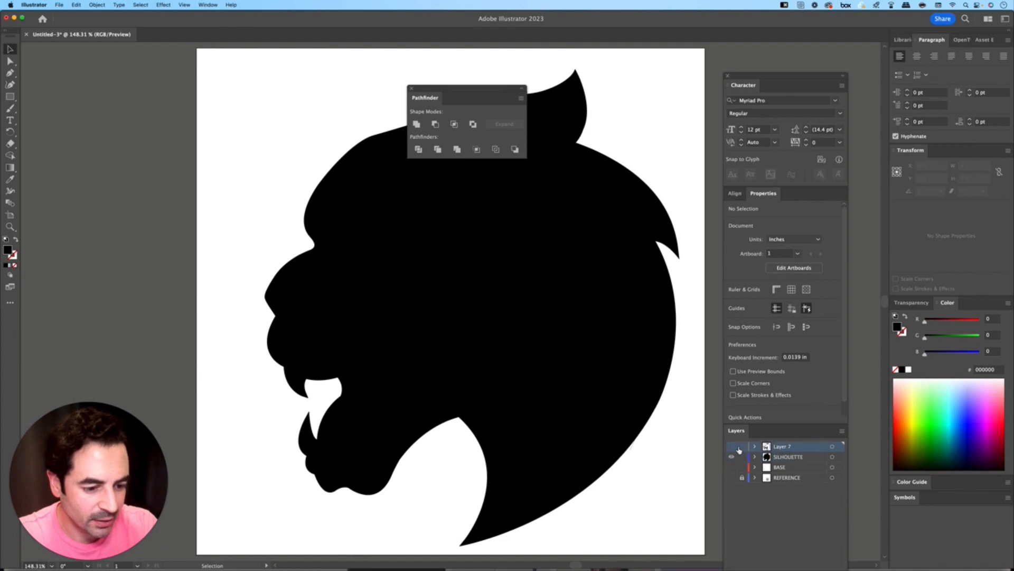
Show Layer 7 and rename it MAIN SHAPE
{"action": "left_click", "coordinate": [731, 447]}
{"action": "double_click", "coordinate": [781, 447]}
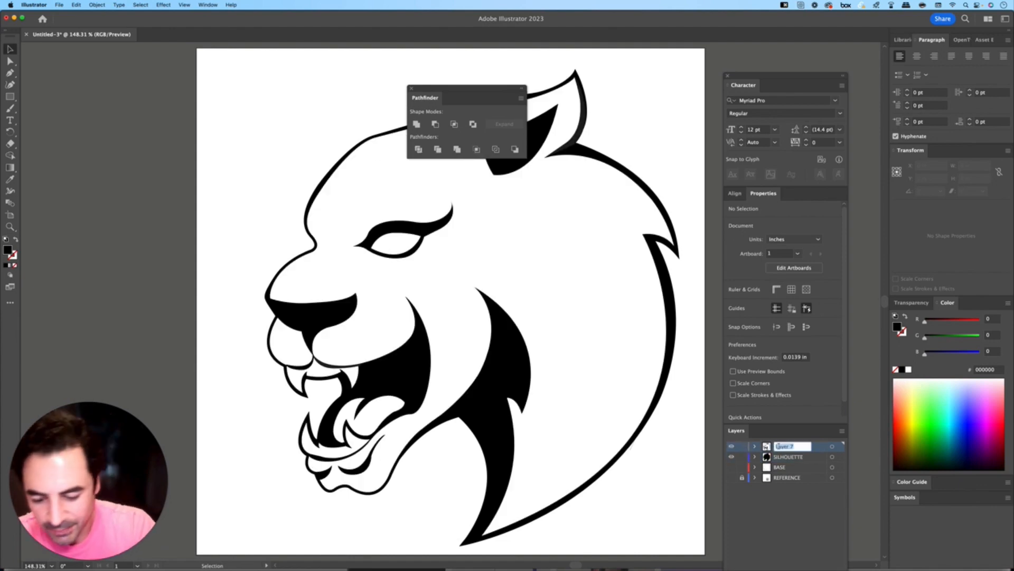
{"action": "type", "text": "MAIN SHAPE"}
{"action": "key", "text": "Return"}
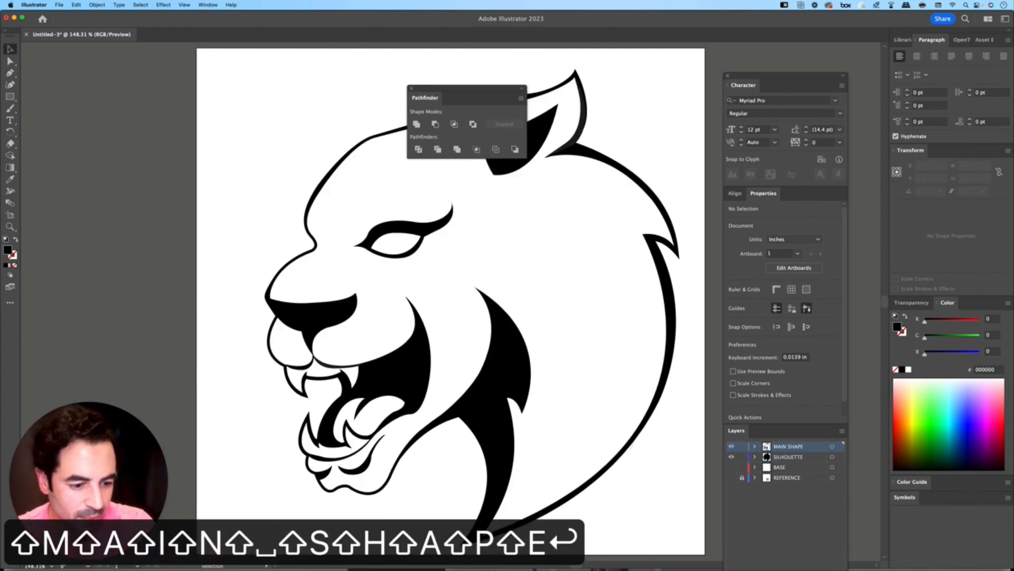
Lock the MAIN SHAPE layer and make the SILHOUETTE layer active
{"action": "key", "text": "super+1"}
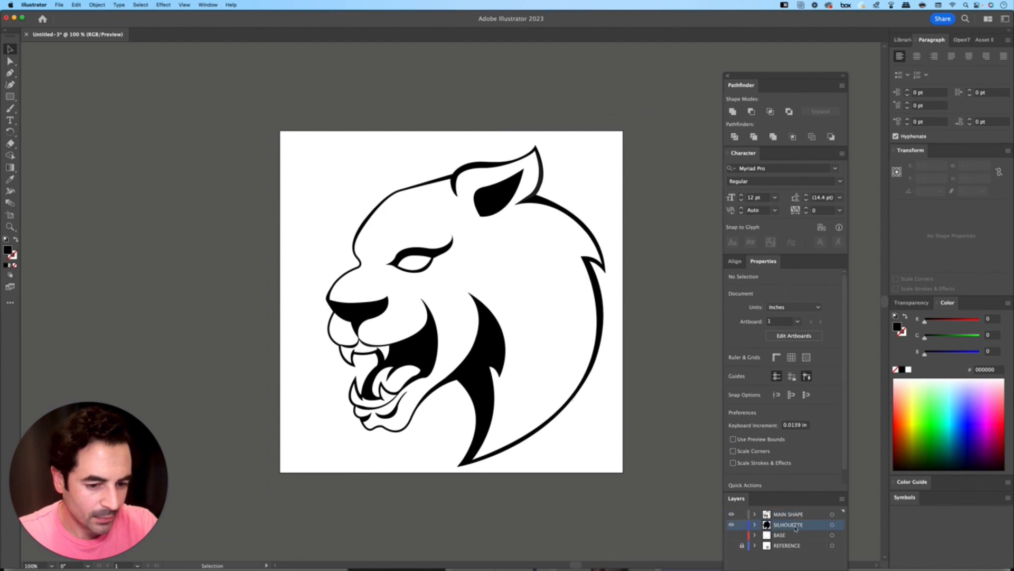
{"action": "left_click", "coordinate": [540, 201]}
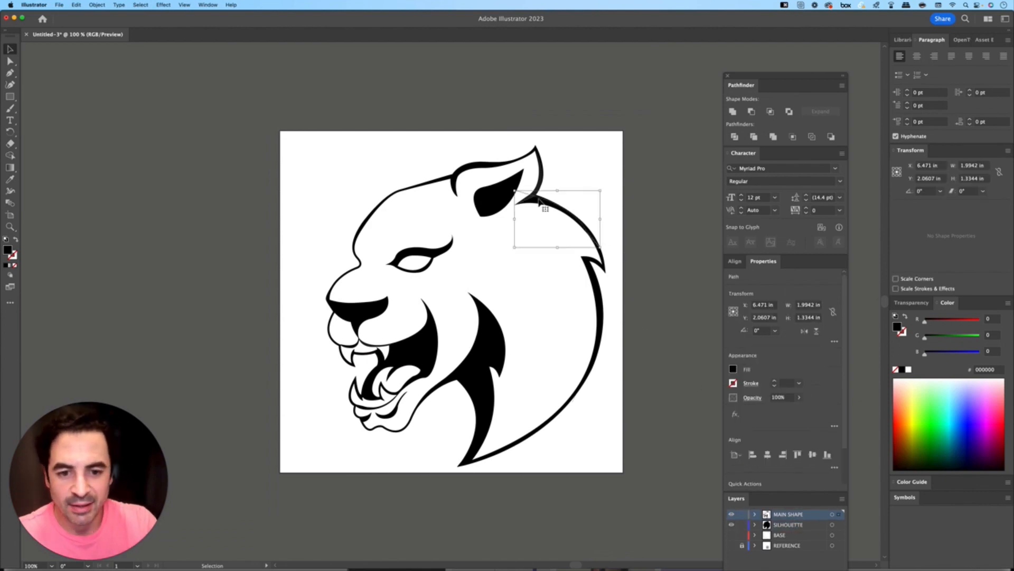
{"action": "left_click", "coordinate": [743, 515]}
{"action": "left_click", "coordinate": [791, 526]}
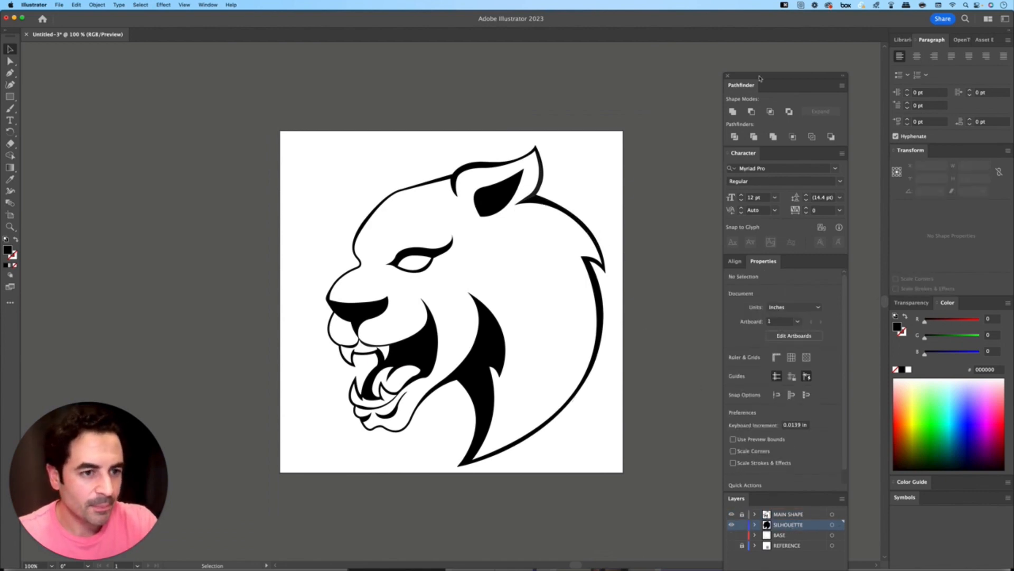
{"action": "left_click_drag", "start_coordinate": [760, 79], "coordinate": [740, 39]}
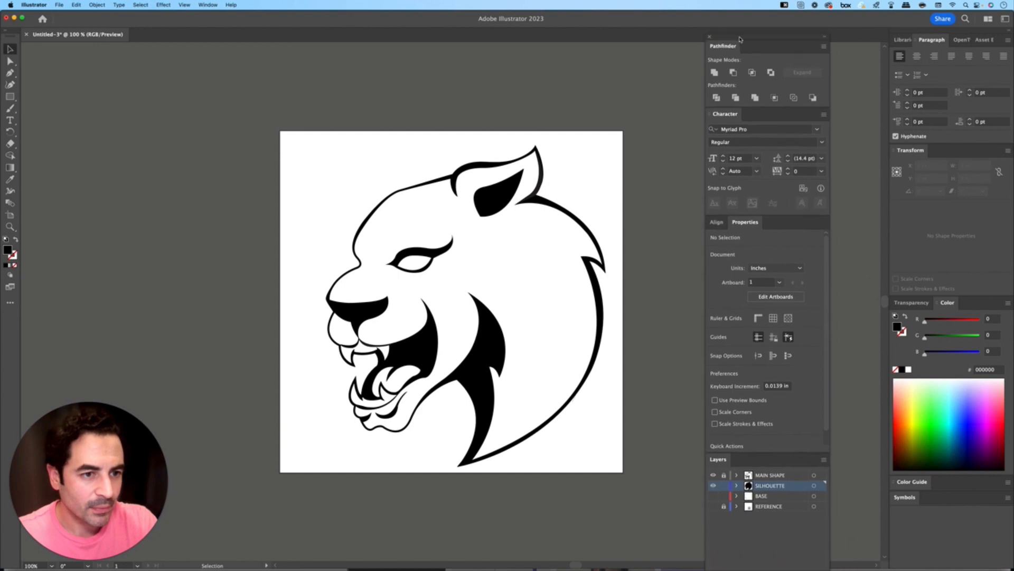
Offset the silhouette path by 4 pt with miter joins and combine the result with Pathfinder Merge
{"action": "left_click", "coordinate": [553, 204]}
{"action": "left_click", "coordinate": [97, 5]}
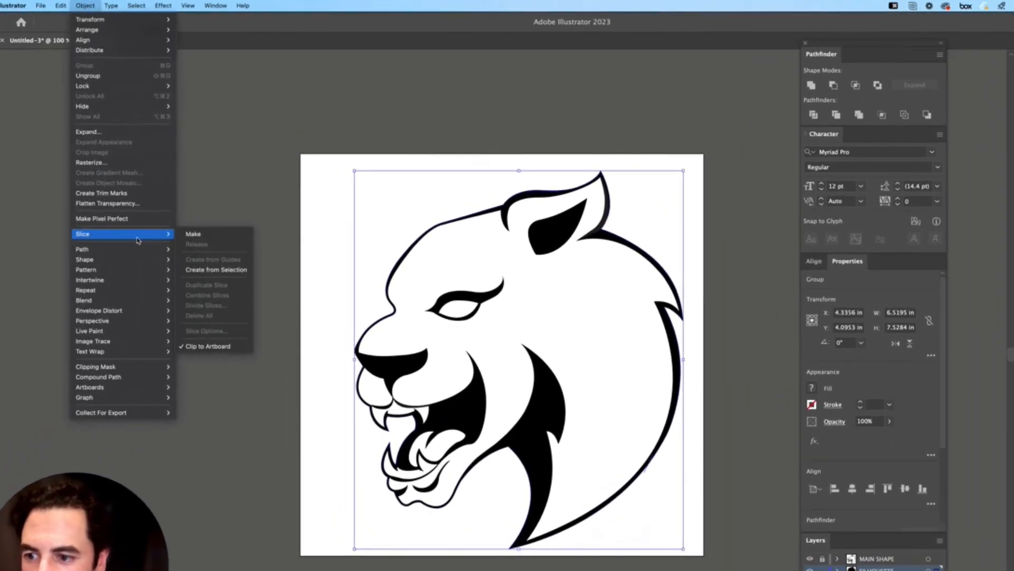
{"action": "mouse_move", "coordinate": [106, 212]}
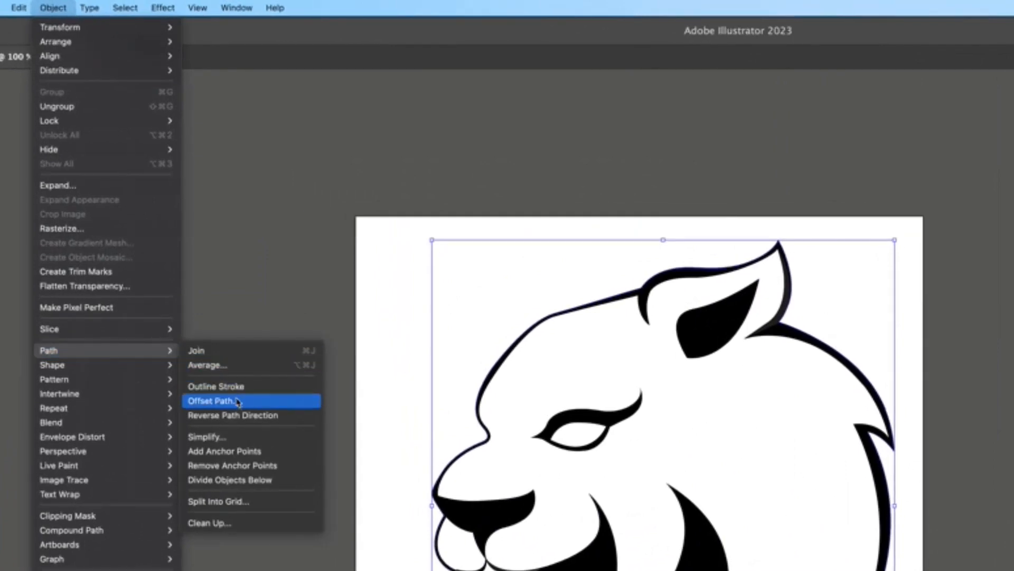
{"action": "left_click", "coordinate": [237, 405]}
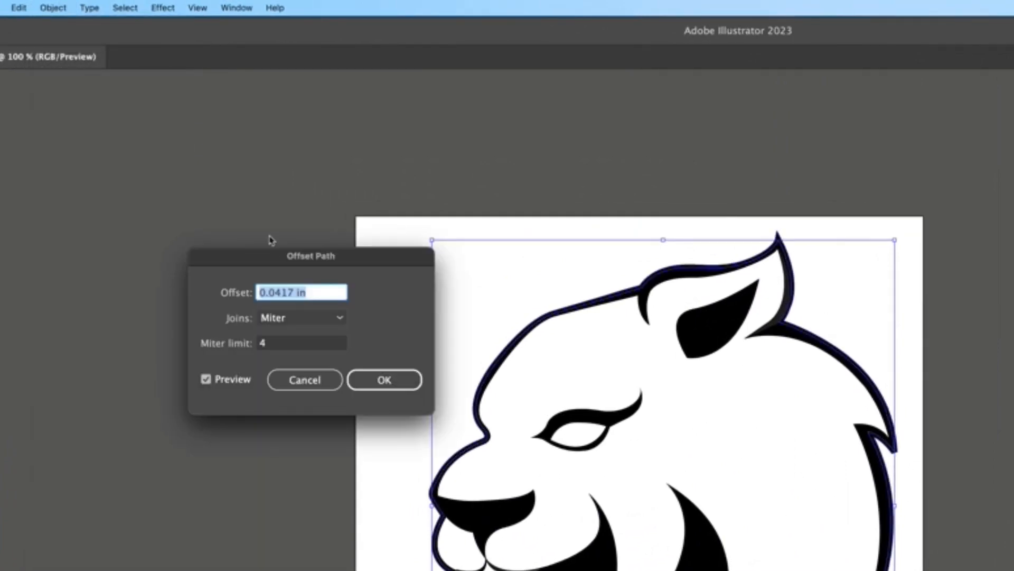
{"action": "type", "text": "4p"}
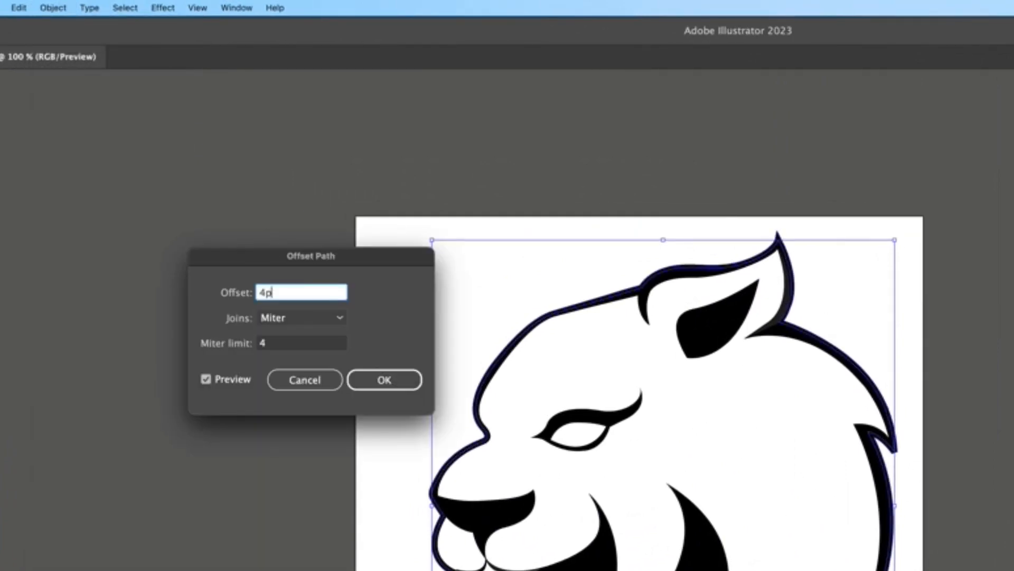
{"action": "type", "text": "t"}
{"action": "key", "text": "Tab"}
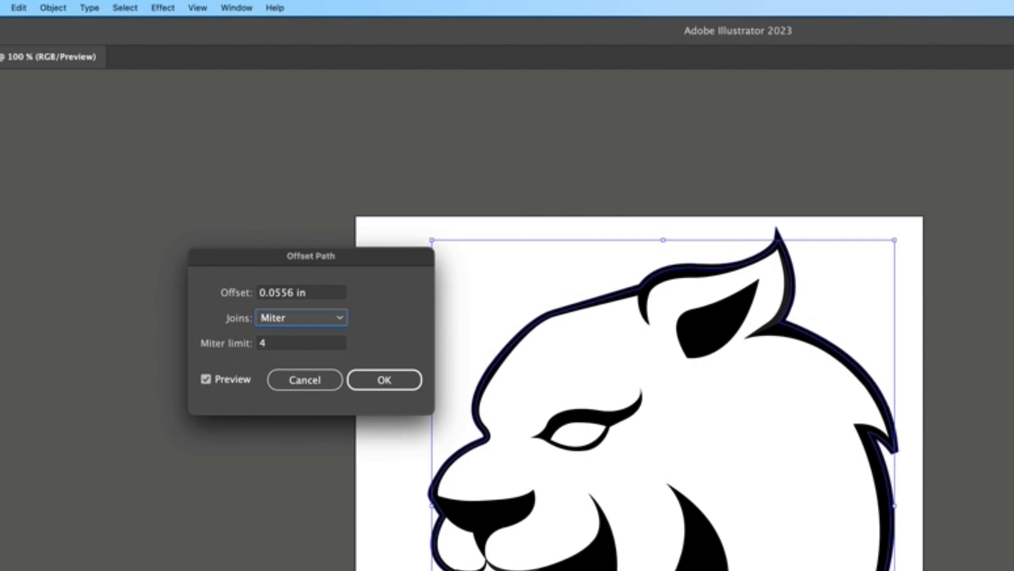
{"action": "left_click", "coordinate": [399, 379]}
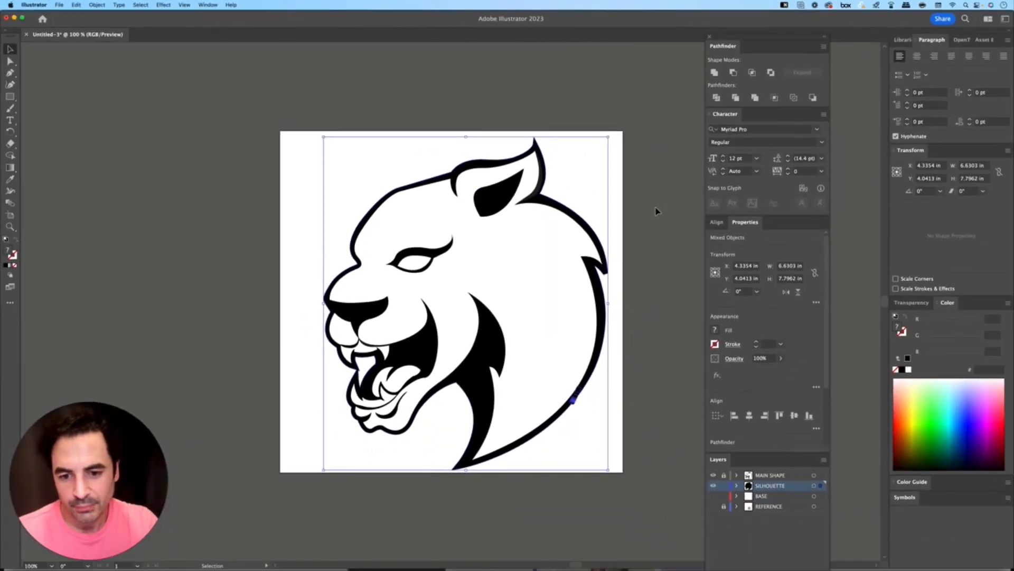
{"action": "left_click", "coordinate": [755, 97]}
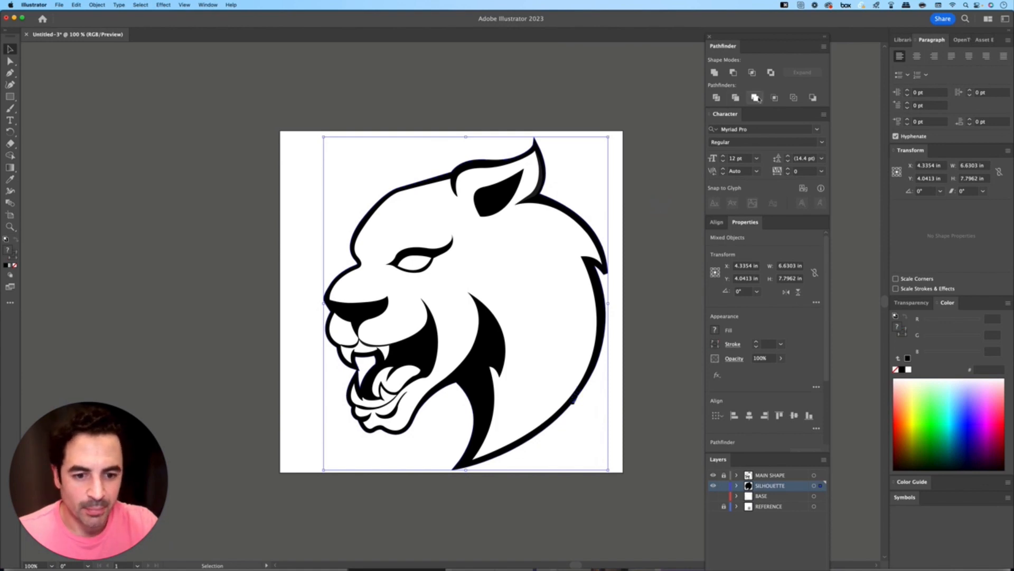
{"action": "left_click", "coordinate": [661, 201]}
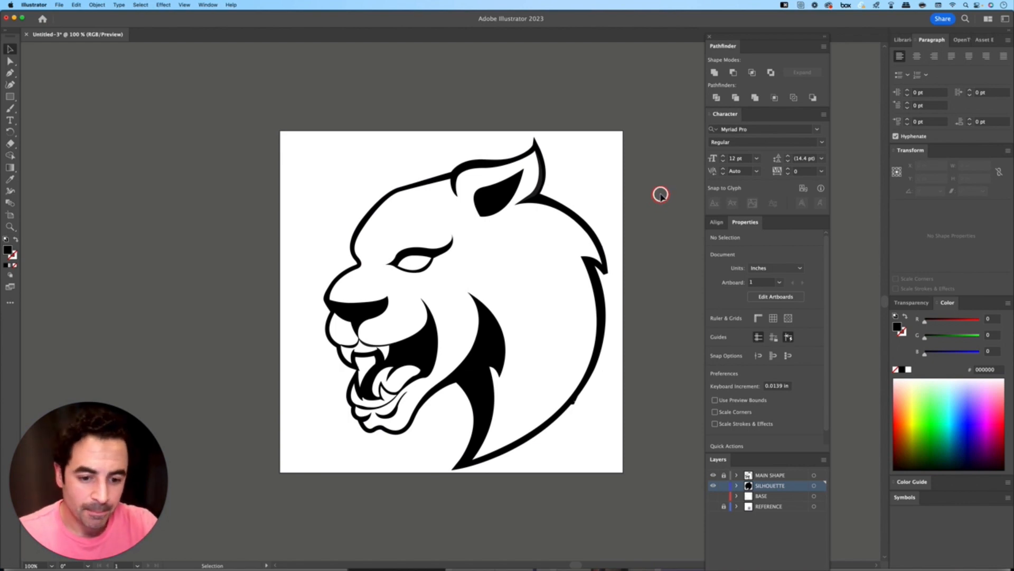
Undo the merge and the path offset on the silhouette
{"action": "key", "text": "super+z"}
{"action": "key", "text": "super+z"}
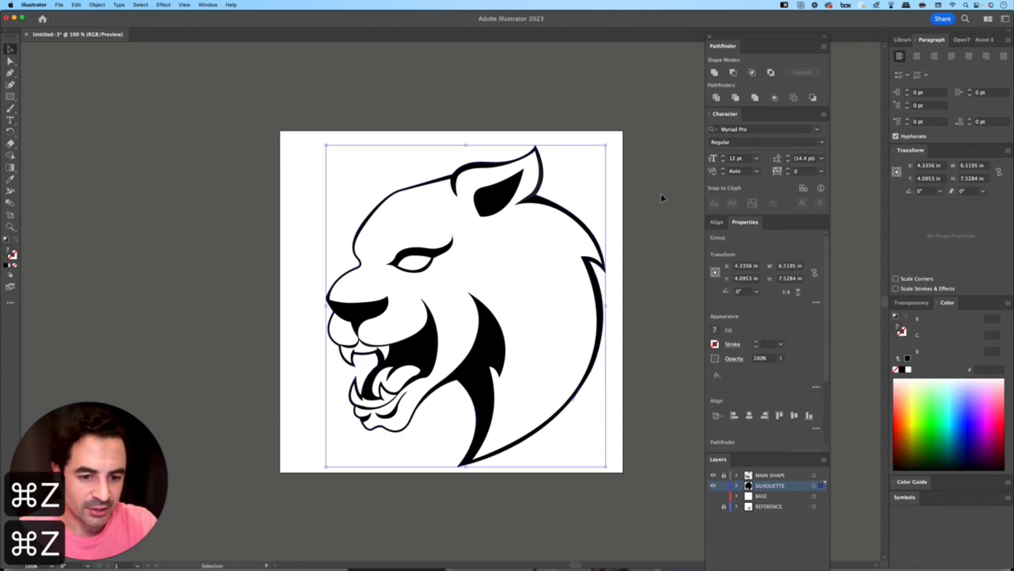
{"action": "left_click", "coordinate": [662, 196]}
Give the silhouette a black fill and a black 4 pt stroke
{"action": "left_click", "coordinate": [571, 214]}
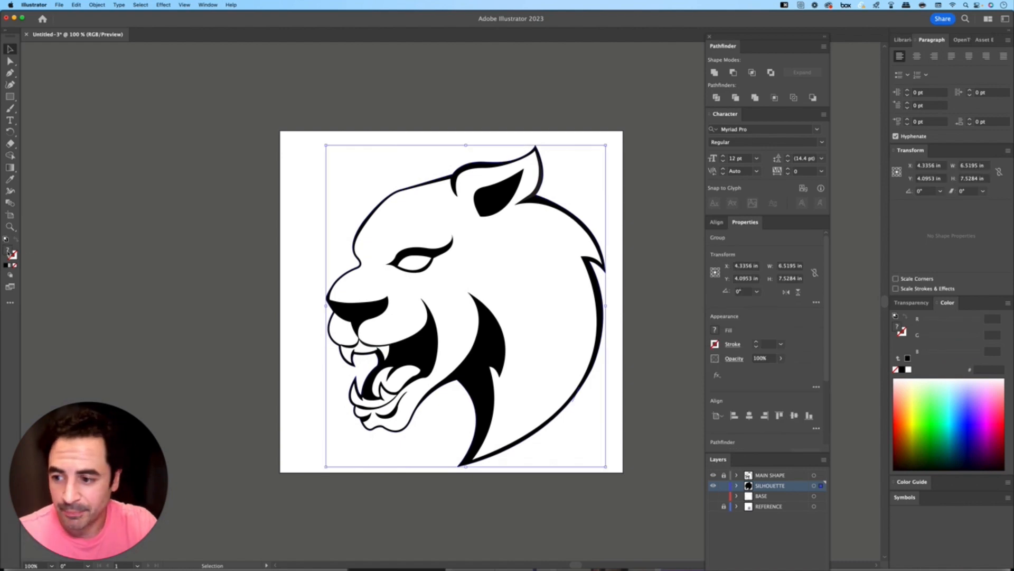
{"action": "left_click", "coordinate": [903, 369]}
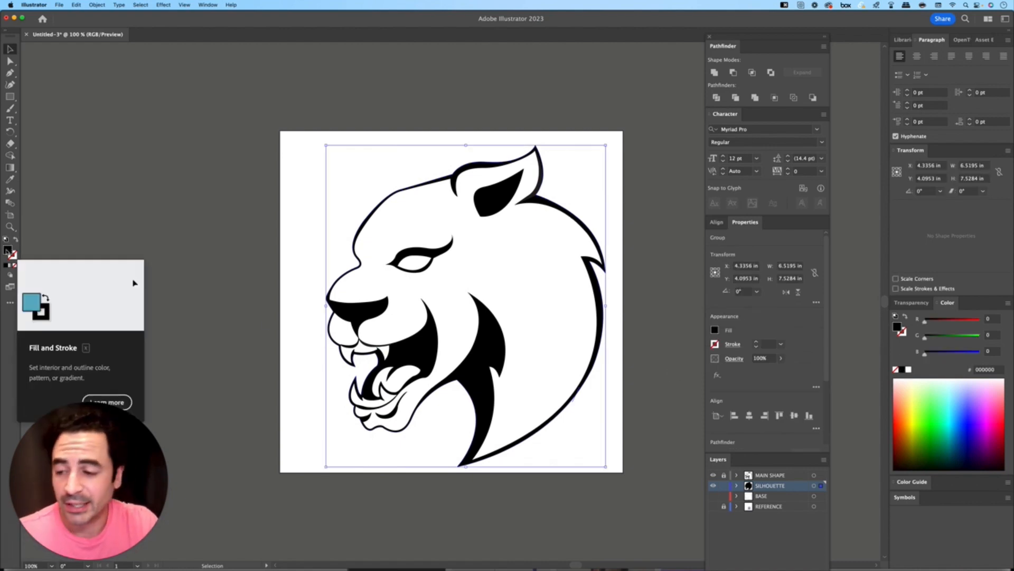
{"action": "left_click_drag", "start_coordinate": [15, 258], "coordinate": [14, 256]}
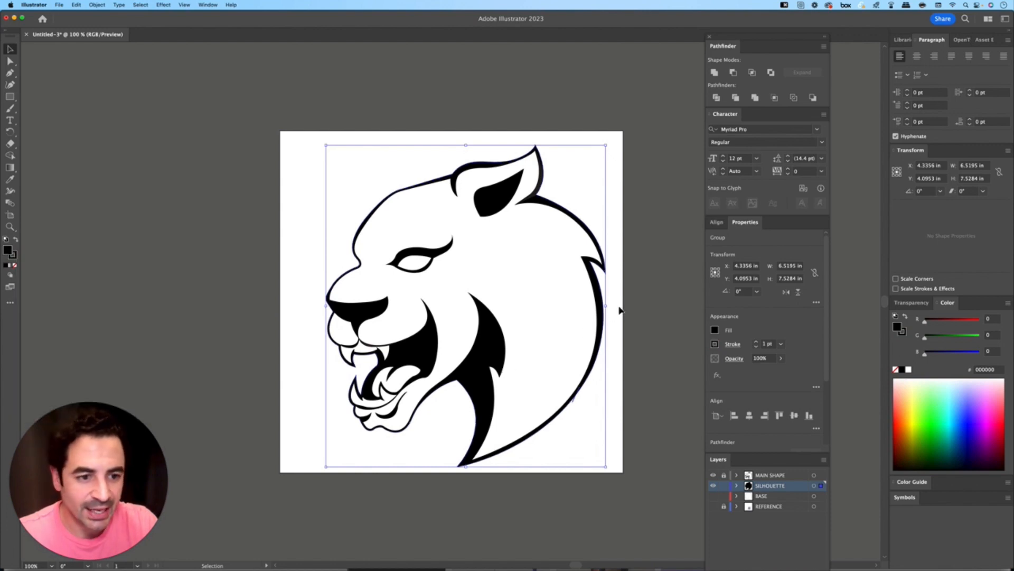
{"action": "left_click", "coordinate": [782, 344]}
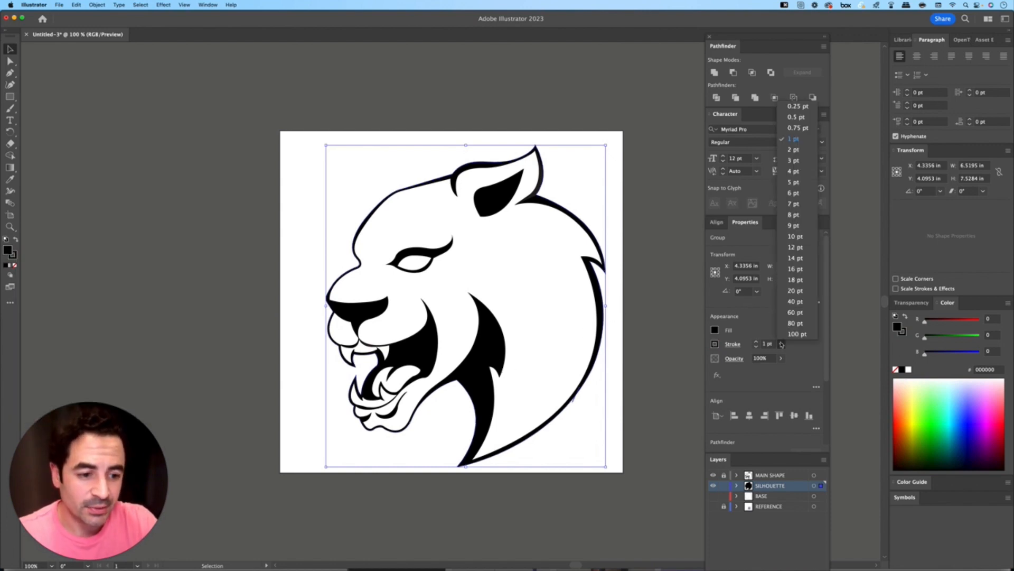
{"action": "left_click", "coordinate": [796, 174]}
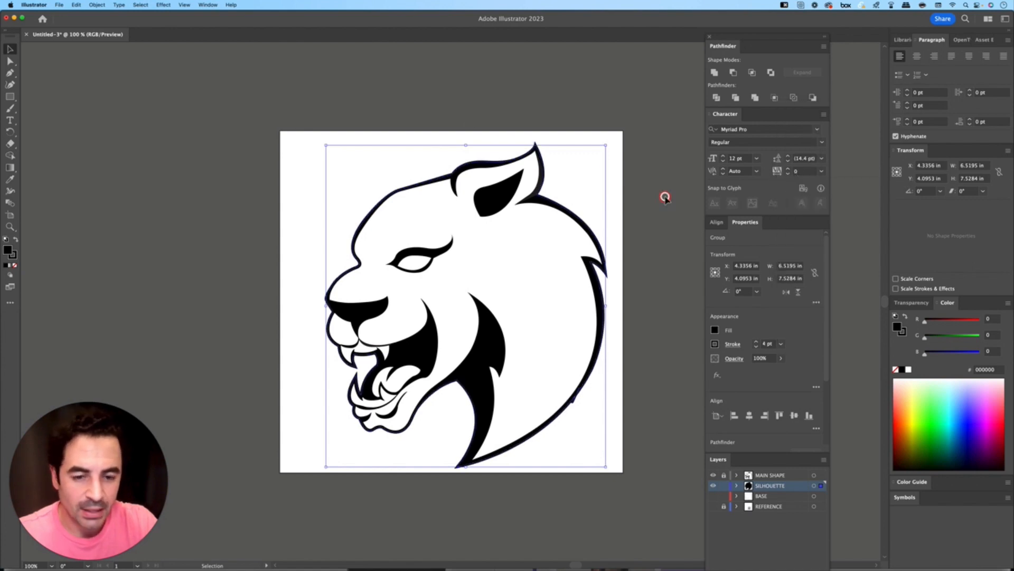
Expand the silhouette's fill and stroke, then combine the pieces with Pathfinder Merge
{"action": "left_click", "coordinate": [100, 6]}
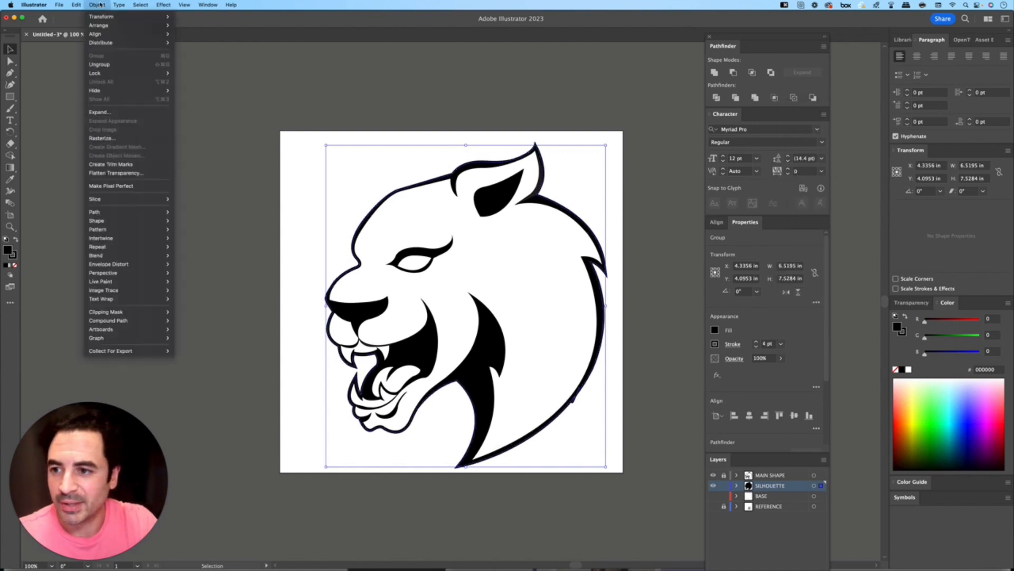
{"action": "left_click", "coordinate": [123, 114]}
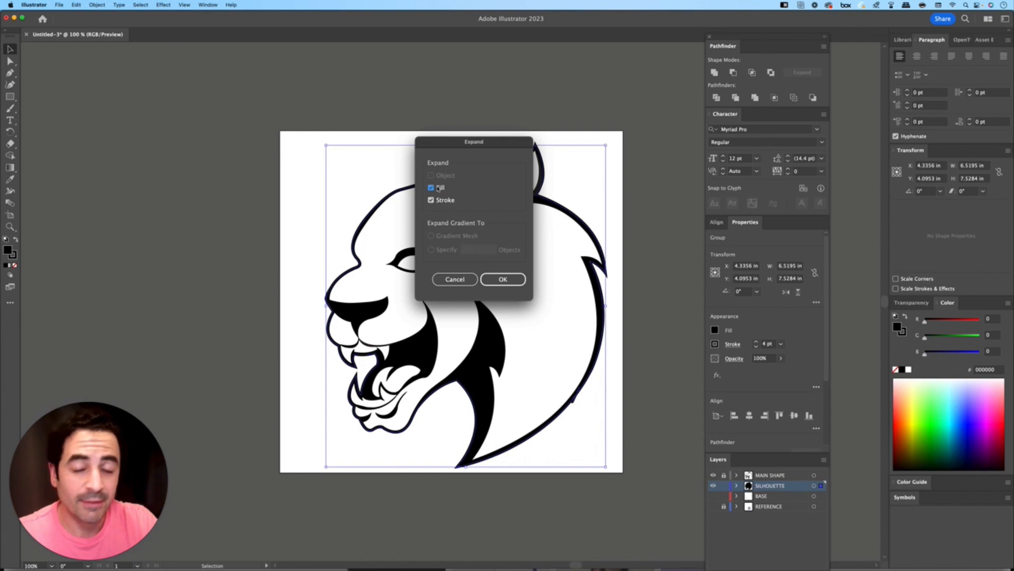
{"action": "left_click", "coordinate": [499, 279]}
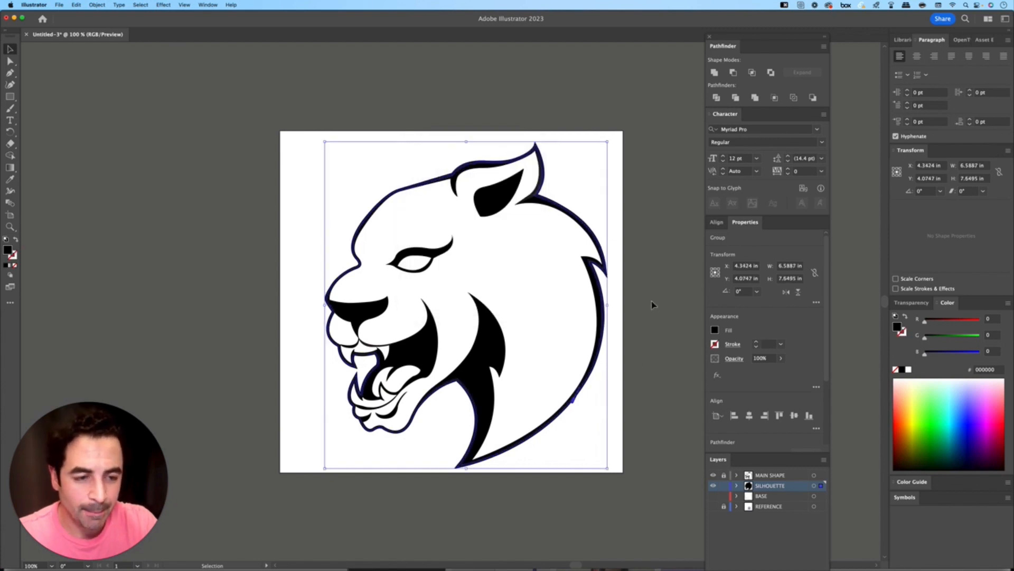
{"action": "left_click", "coordinate": [755, 98]}
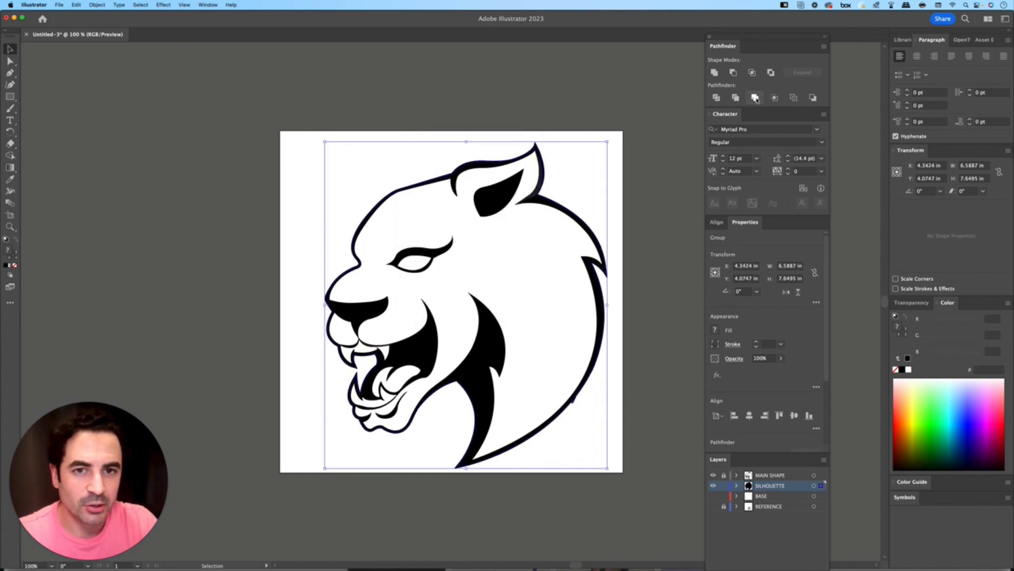
{"action": "left_click", "coordinate": [646, 302]}
Draw a four-point patch with the Pen tool over the spur sticking out of the outline at the back of the neck
{"action": "key", "text": "super+equal"}
{"action": "key", "text": "super+equal"}
{"action": "key", "text": "super+equal"}
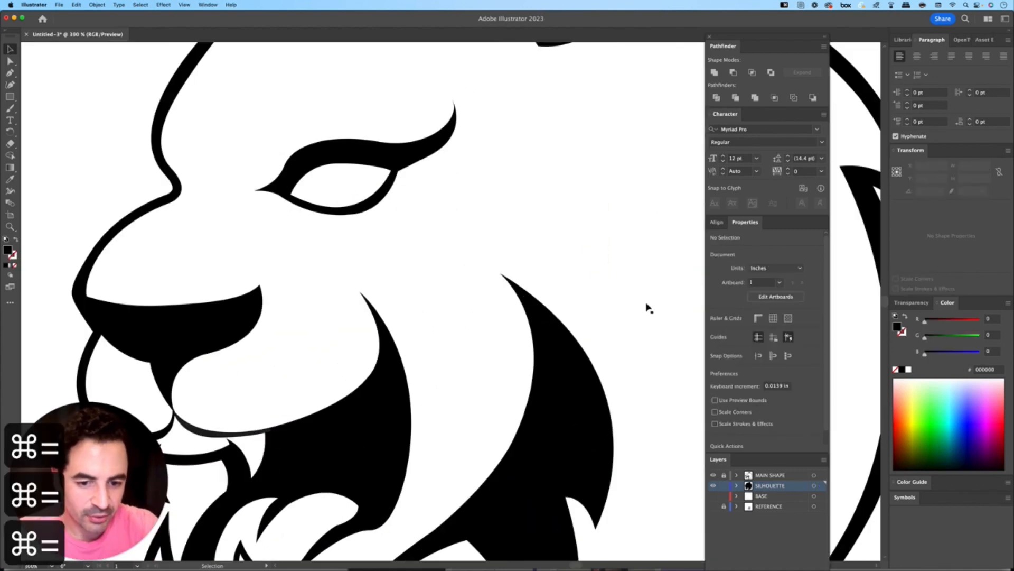
{"action": "key", "text": "space"}
{"action": "left_click_drag", "start_coordinate": [648, 308], "coordinate": [409, 90]}
{"action": "left_click_drag", "start_coordinate": [601, 359], "coordinate": [550, 259]}
{"action": "key", "text": "space"}
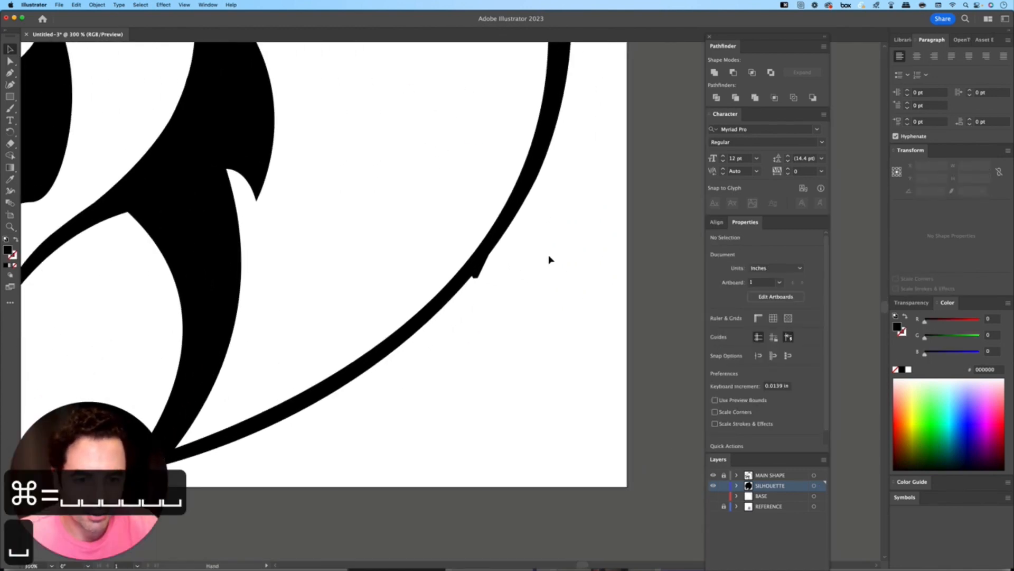
{"action": "key", "text": "p"}
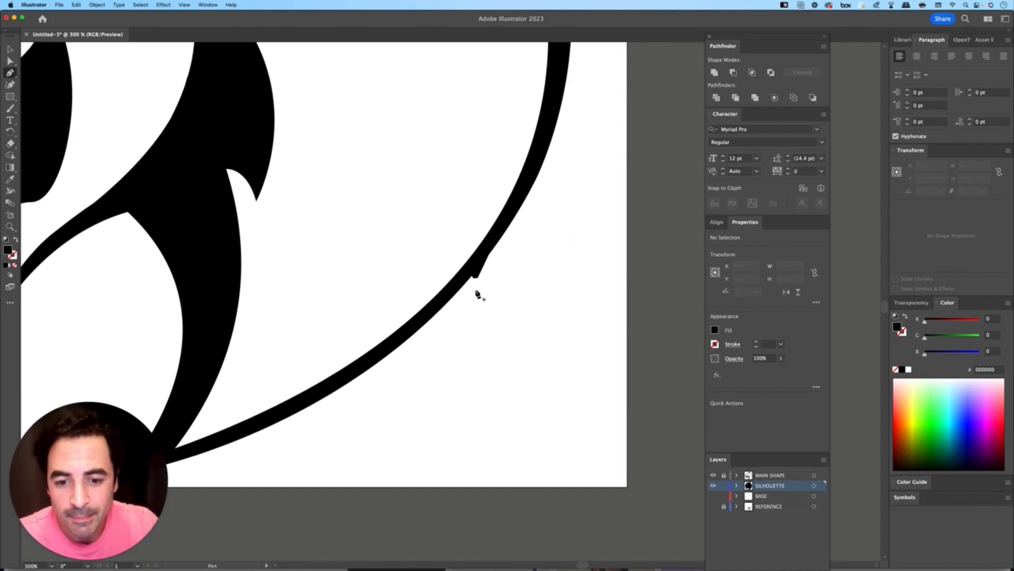
{"action": "left_click_drag", "start_coordinate": [461, 294], "coordinate": [507, 233]}
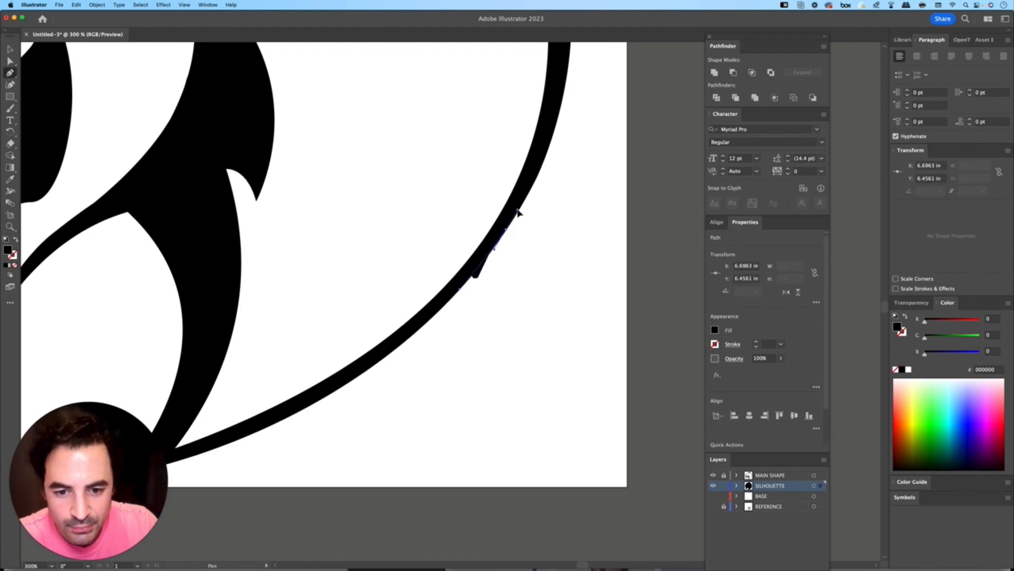
{"action": "left_click", "coordinate": [525, 265]}
{"action": "left_click", "coordinate": [479, 330]}
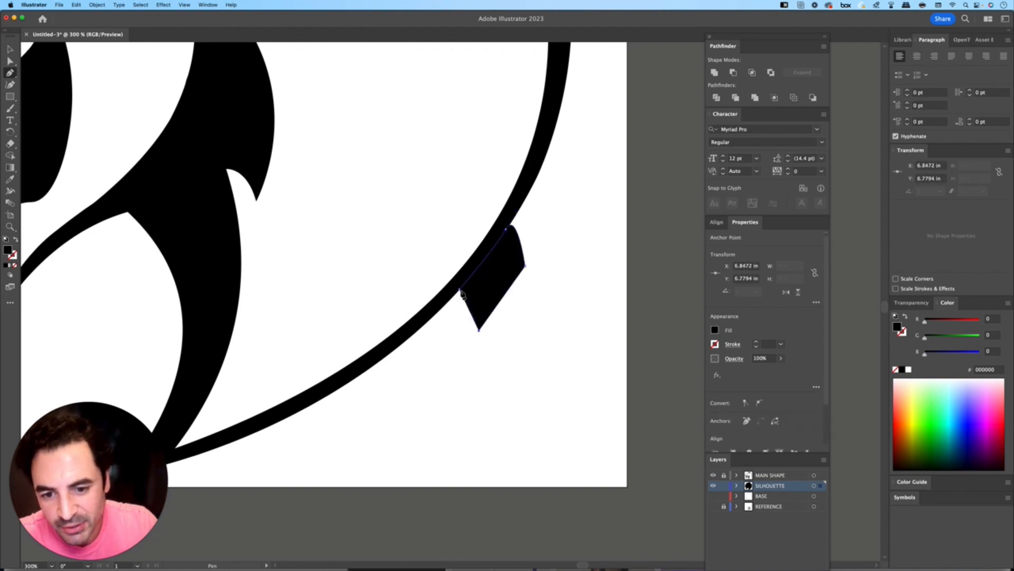
Fill the patch with white sampled from the background and move its upper anchor to follow the outline's outer edge
{"action": "key", "text": "i"}
{"action": "left_click", "coordinate": [517, 326]}
{"action": "key", "text": "shift+super+a"}
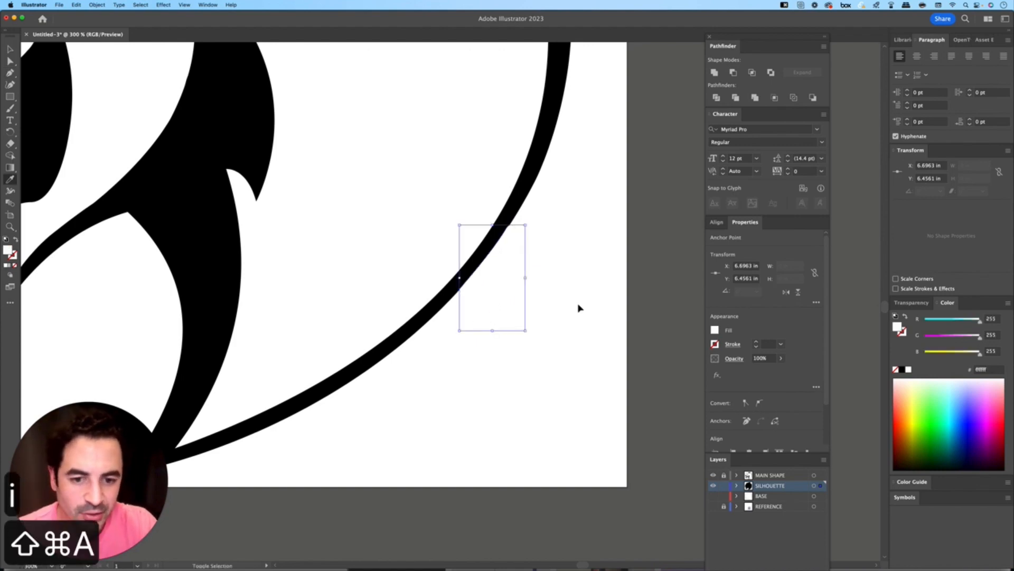
{"action": "key", "text": "v"}
{"action": "key", "text": "a"}
{"action": "left_click", "coordinate": [512, 233]}
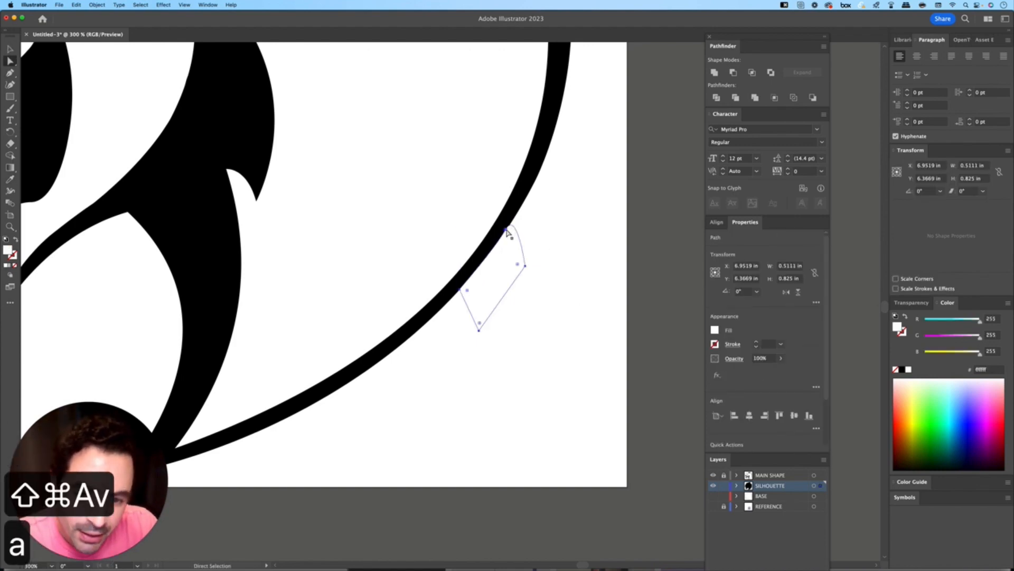
{"action": "left_click_drag", "start_coordinate": [506, 229], "coordinate": [512, 226]}
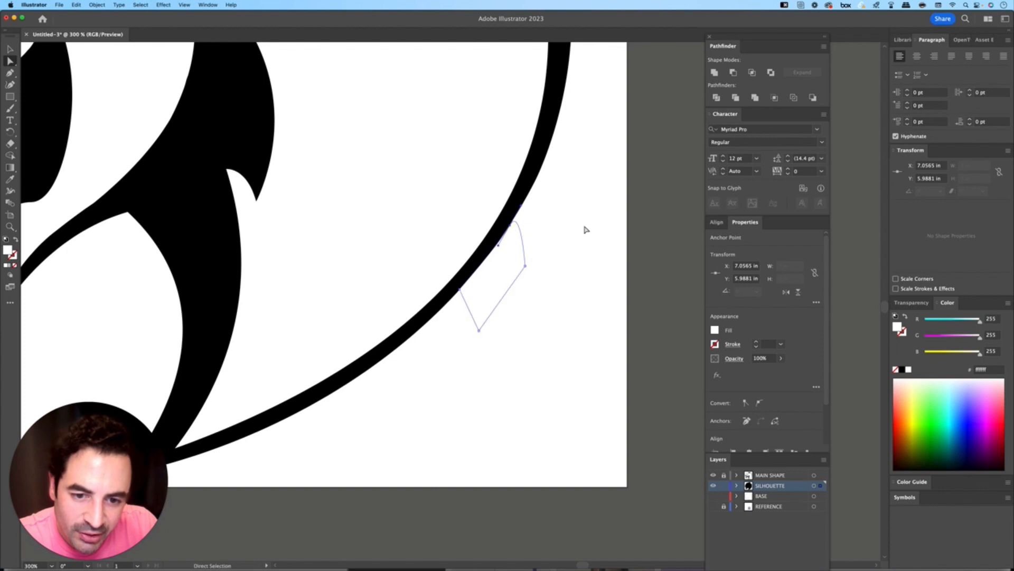
Adjust the white patch's left anchor so it lies on the outer edge of the neck outline
{"action": "left_click", "coordinate": [600, 274]}
{"action": "scroll", "coordinate": [496, 285], "scroll_direction": "right", "scroll_amount": 1}
{"action": "left_click", "coordinate": [461, 299]}
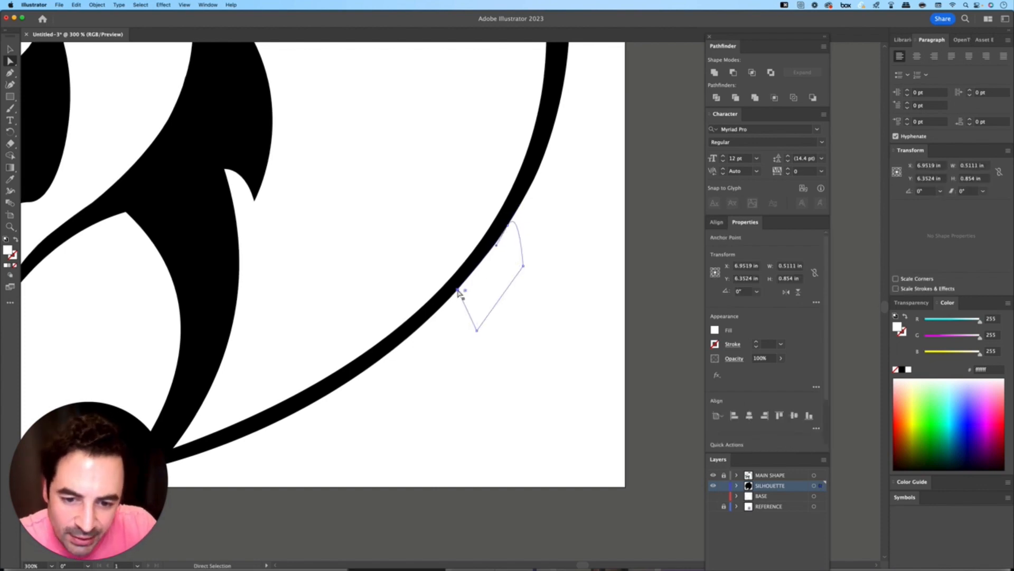
{"action": "left_click_drag", "start_coordinate": [458, 290], "coordinate": [458, 290]}
{"action": "left_click", "coordinate": [643, 357]}
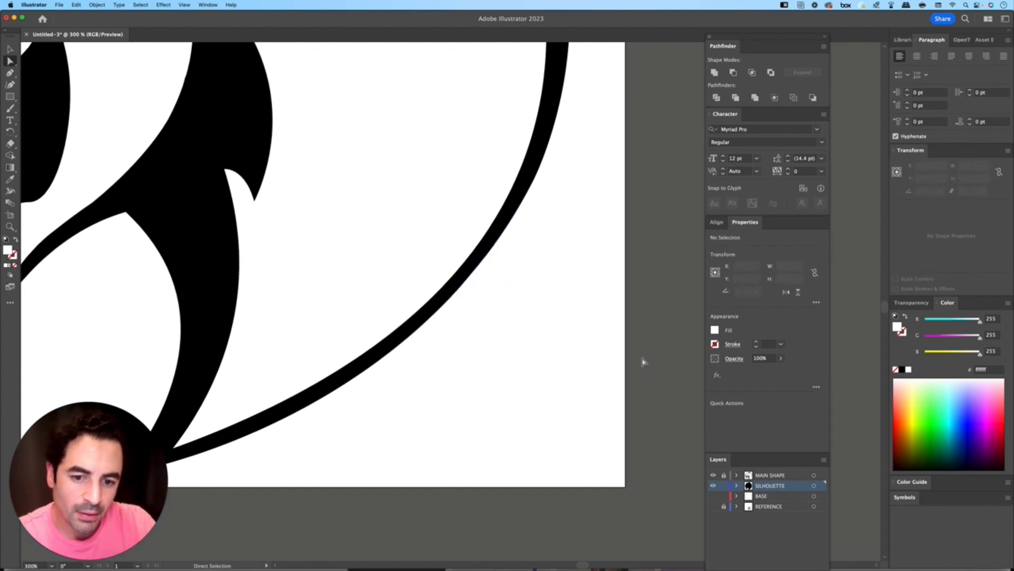
Select the white patch together with the silhouette and combine them with Pathfinder Merge
{"action": "key", "text": "v"}
{"action": "key", "text": "super+minus"}
{"action": "key", "text": "super+minus"}
{"action": "key", "text": "super+minus"}
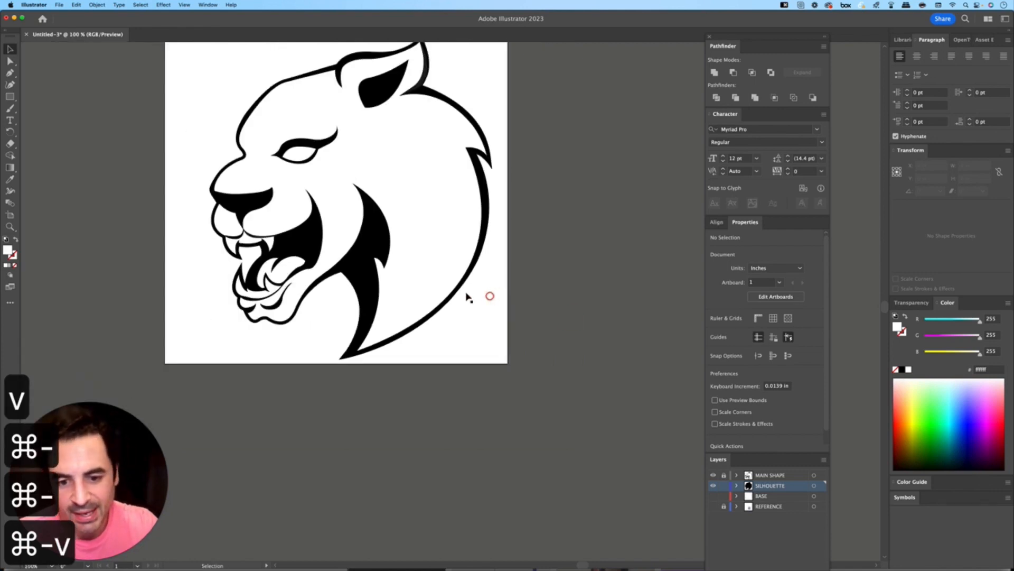
{"action": "key", "text": "super+v"}
{"action": "left_click", "coordinate": [488, 236], "text": "shift"}
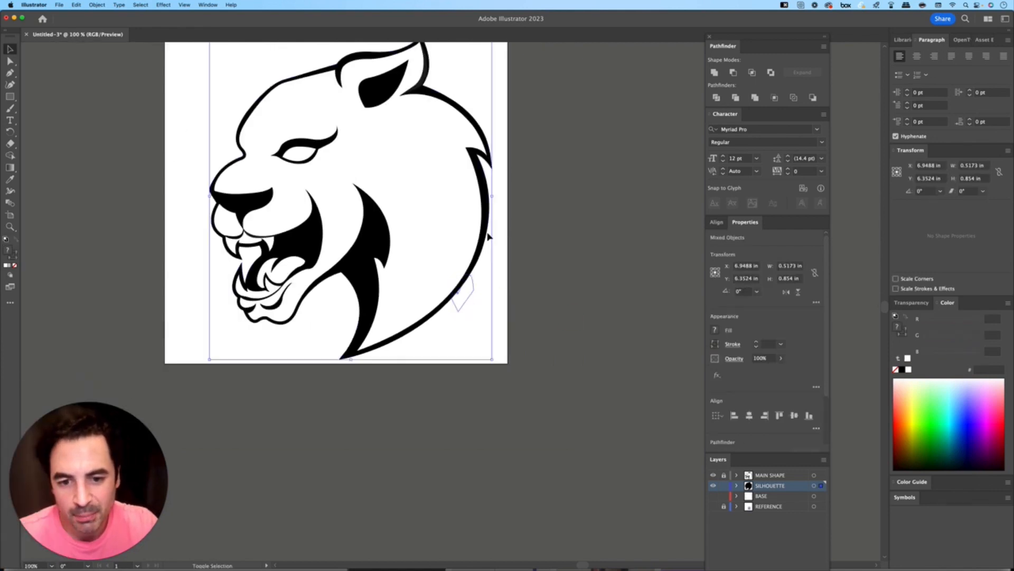
{"action": "left_click", "coordinate": [755, 98]}
Delete the leftover white patch piece beside the neck outline and lock the SILHOUETTE layer
{"action": "key", "text": "shift+super+a"}
{"action": "key", "text": "a"}
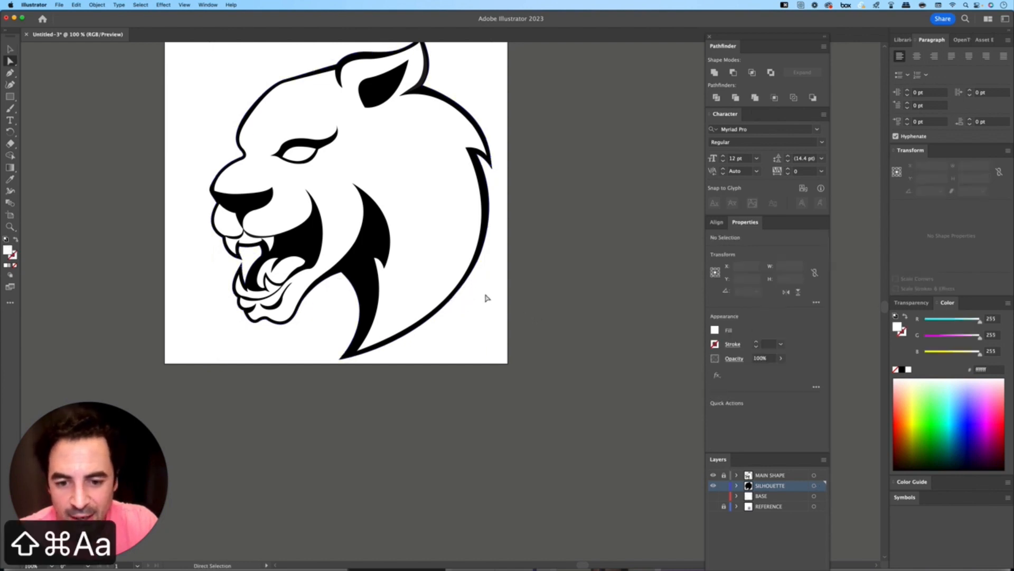
{"action": "left_click", "coordinate": [467, 293]}
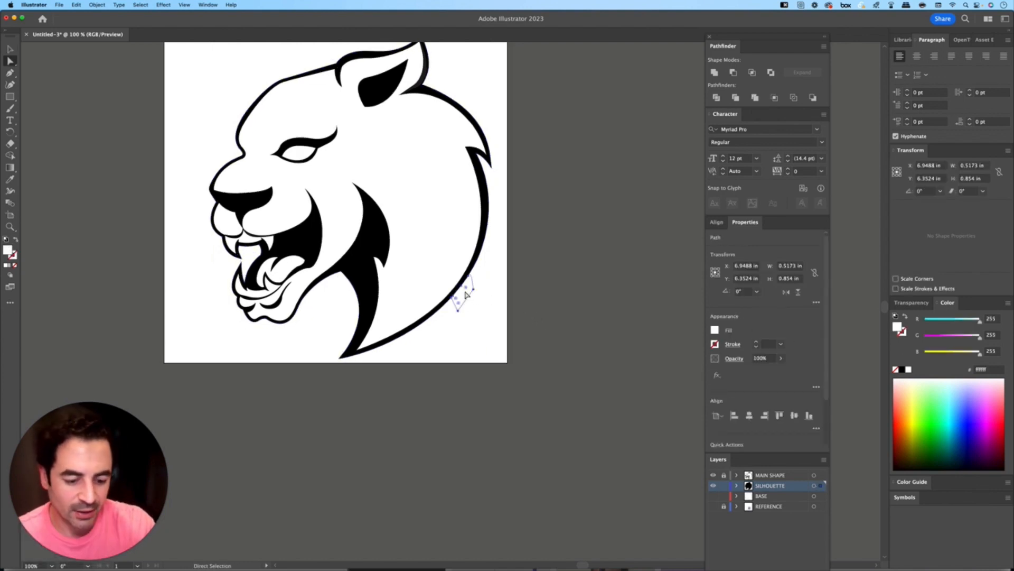
{"action": "key", "text": "BackSpace"}
{"action": "key", "text": "v"}
{"action": "key", "text": "space"}
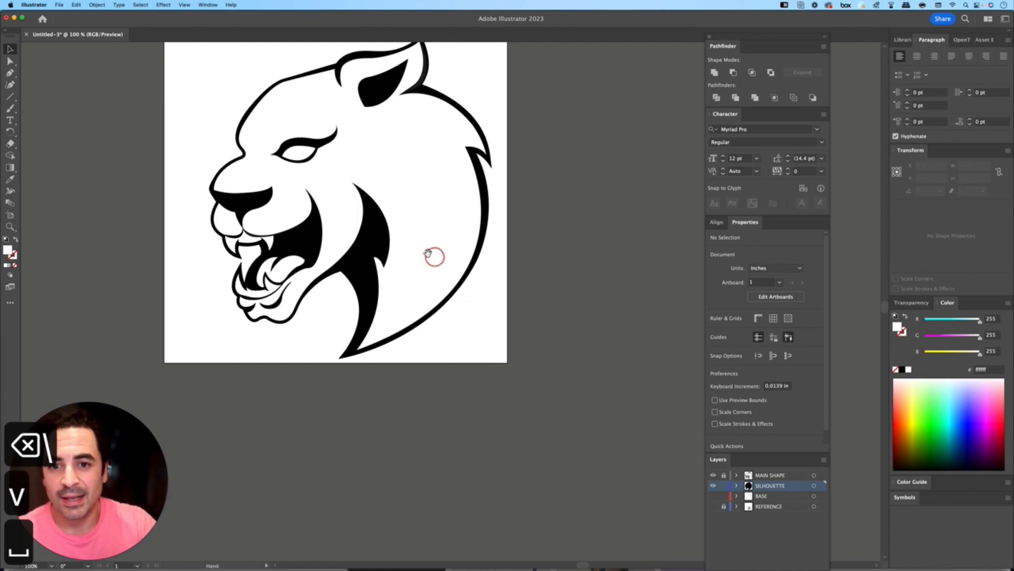
{"action": "left_click_drag", "start_coordinate": [435, 263], "coordinate": [451, 324]}
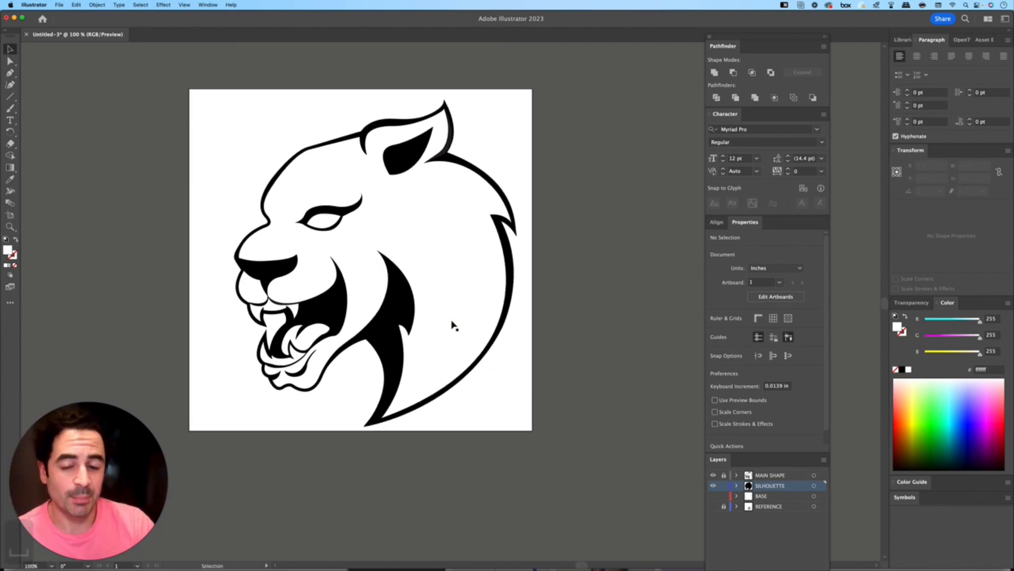
{"action": "key", "text": "super+minus"}
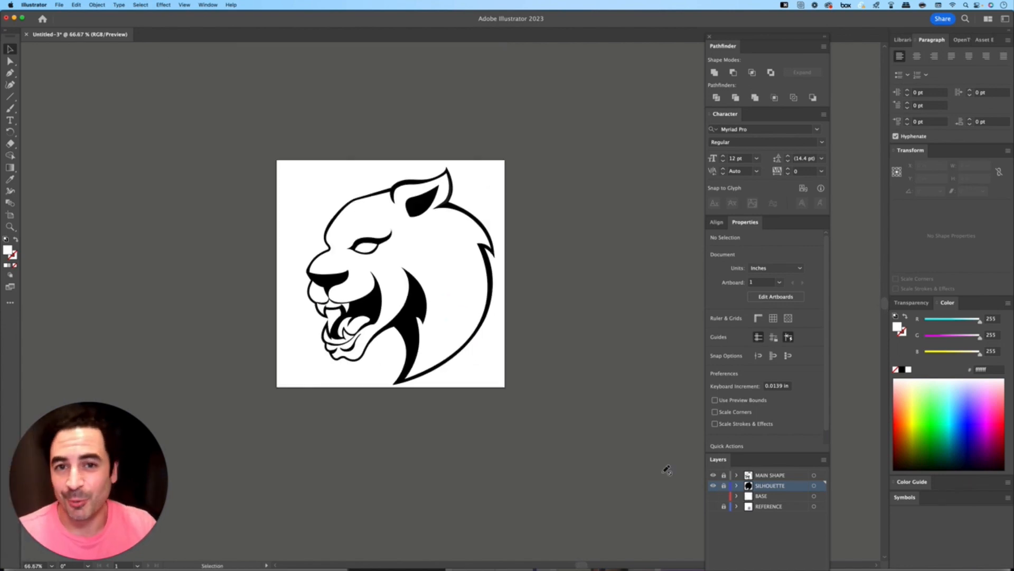
Save the document to the Desktop as Panther_Mascot_Logo in Adobe Illustrator (ai) format
{"action": "key", "text": "super+s"}
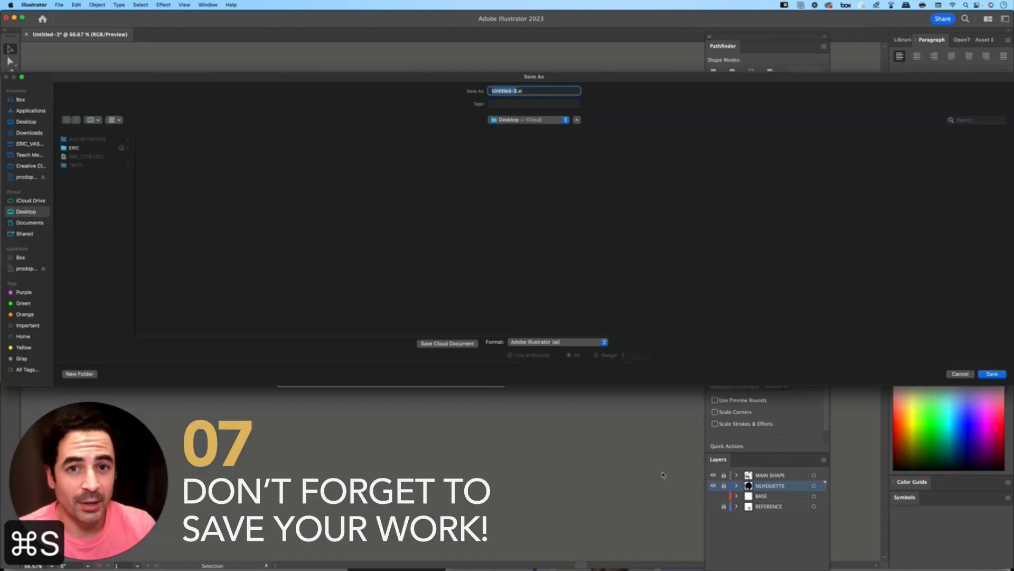
{"action": "key", "text": "super+d"}
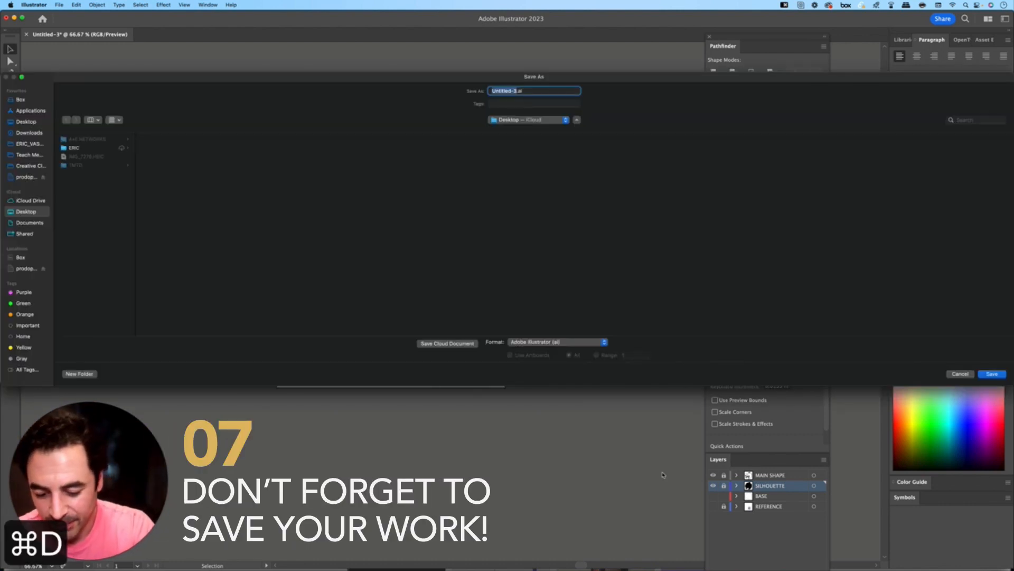
{"action": "type", "text": "Panther_M"}
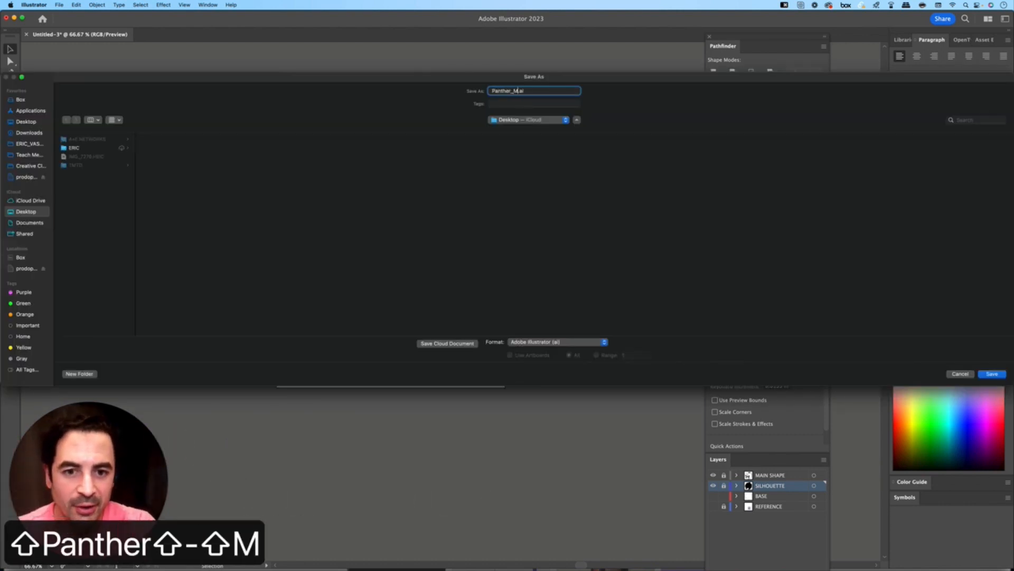
{"action": "type", "text": "ascot_Logo"}
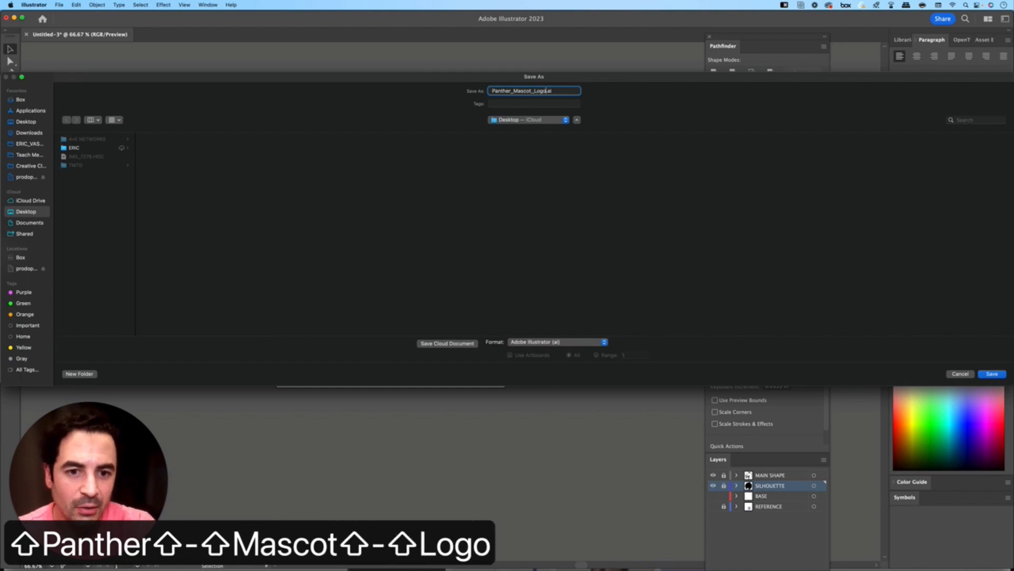
{"action": "key", "text": "Return"}
{"action": "key", "text": "Return"}
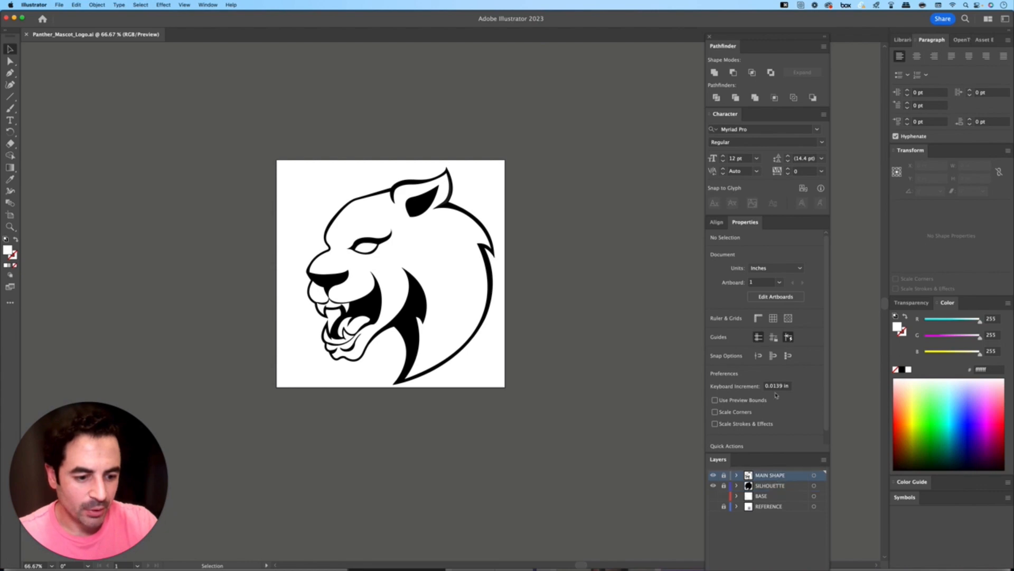
Add a new layer above MAIN SHAPE and place the floating panels, with Properties collapsed, beside the artwork
{"action": "left_click_drag", "start_coordinate": [730, 40], "coordinate": [718, 19]}
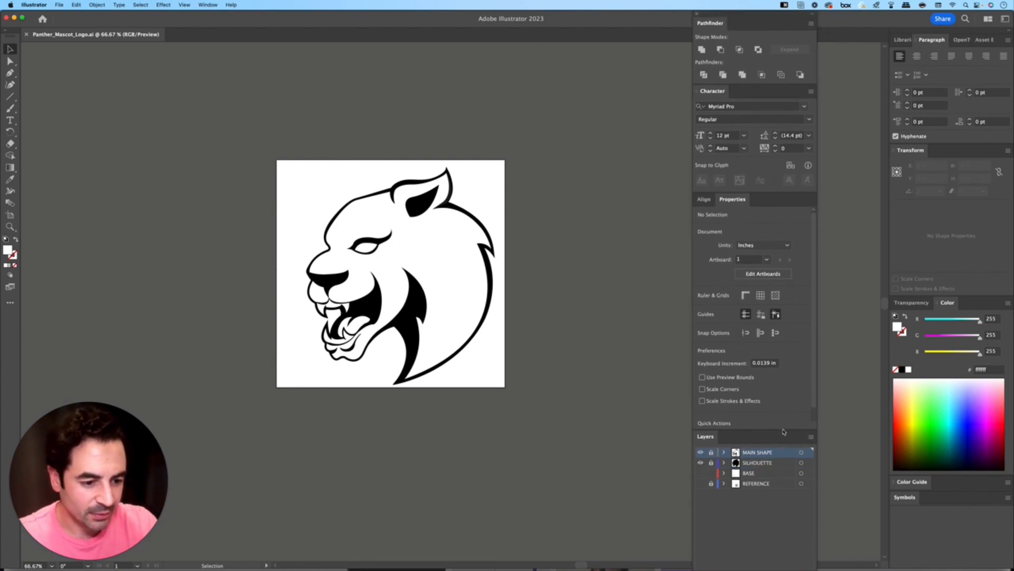
{"action": "double_click", "coordinate": [731, 200]}
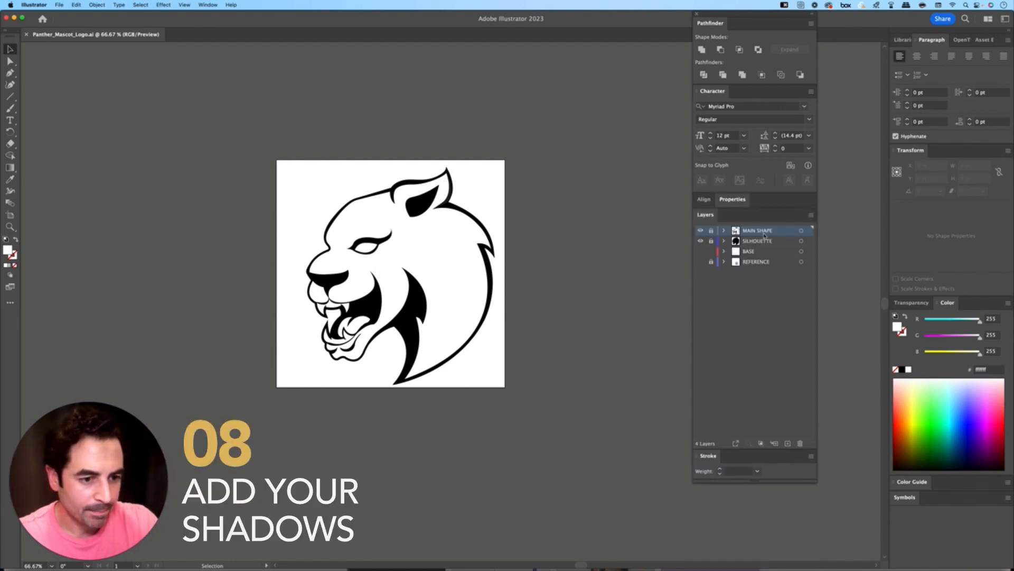
{"action": "left_click", "coordinate": [788, 443]}
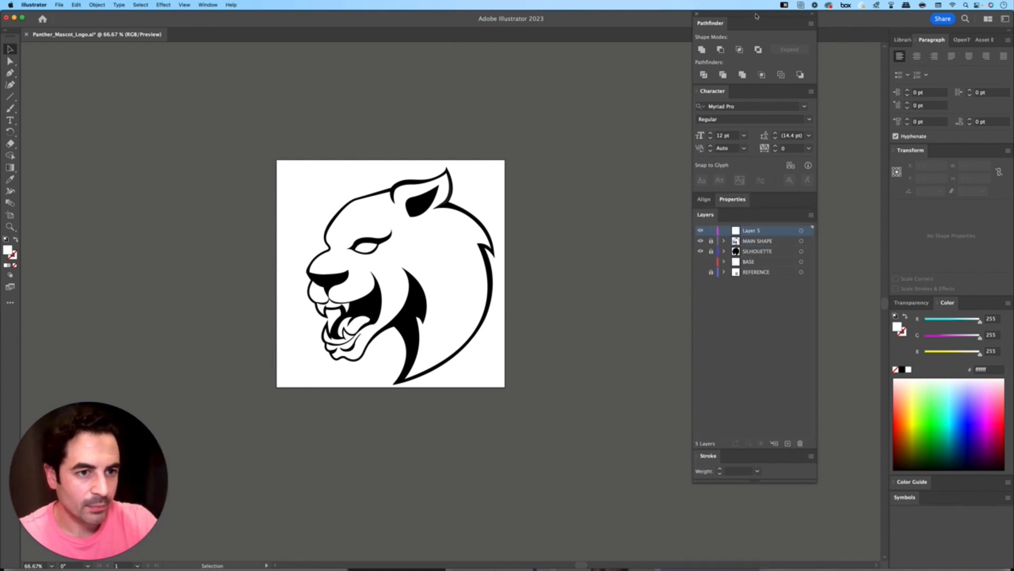
{"action": "left_click_drag", "start_coordinate": [756, 16], "coordinate": [583, 60]}
Draw a closed crescent under the inner corner of the eye with the Pen tool, using no fill and a black stroke
{"action": "key", "text": "cmd+equal"}
{"action": "key", "text": "cmd+equal"}
{"action": "key", "text": "p"}
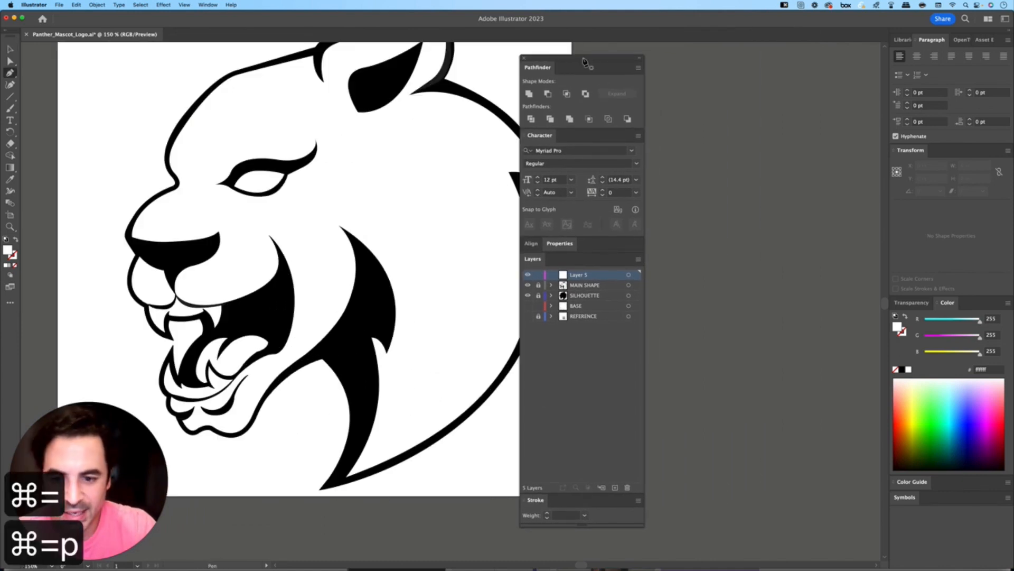
{"action": "key", "text": "space"}
{"action": "left_click_drag", "start_coordinate": [210, 106], "coordinate": [326, 195]}
{"action": "key", "text": "d"}
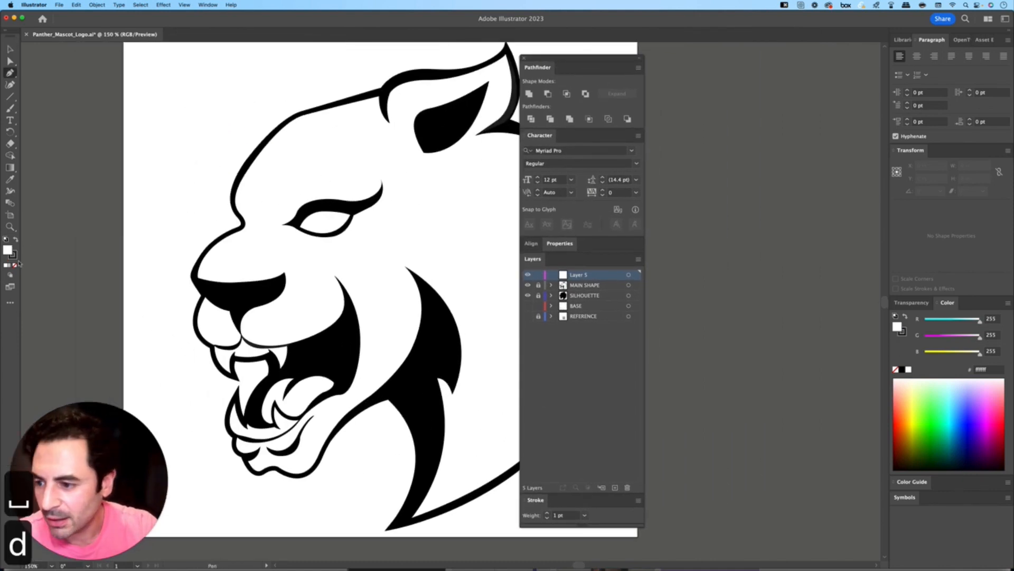
{"action": "key", "text": "space"}
{"action": "left_click_drag", "start_coordinate": [198, 254], "coordinate": [77, 285]}
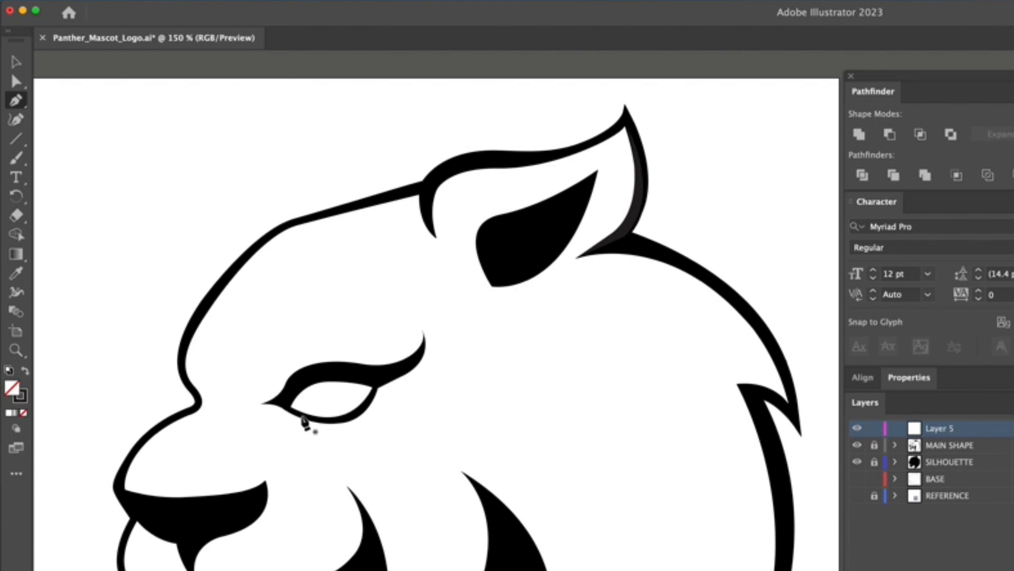
{"action": "key", "text": "space"}
{"action": "left_click_drag", "start_coordinate": [335, 484], "coordinate": [607, 299]}
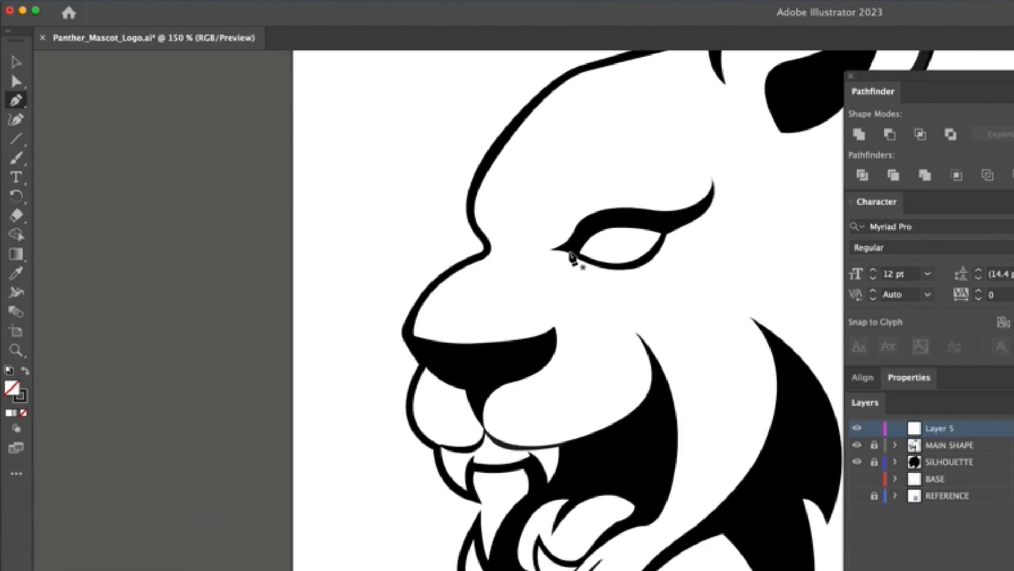
{"action": "left_click", "coordinate": [553, 249]}
{"action": "left_click_drag", "start_coordinate": [635, 284], "coordinate": [687, 271]}
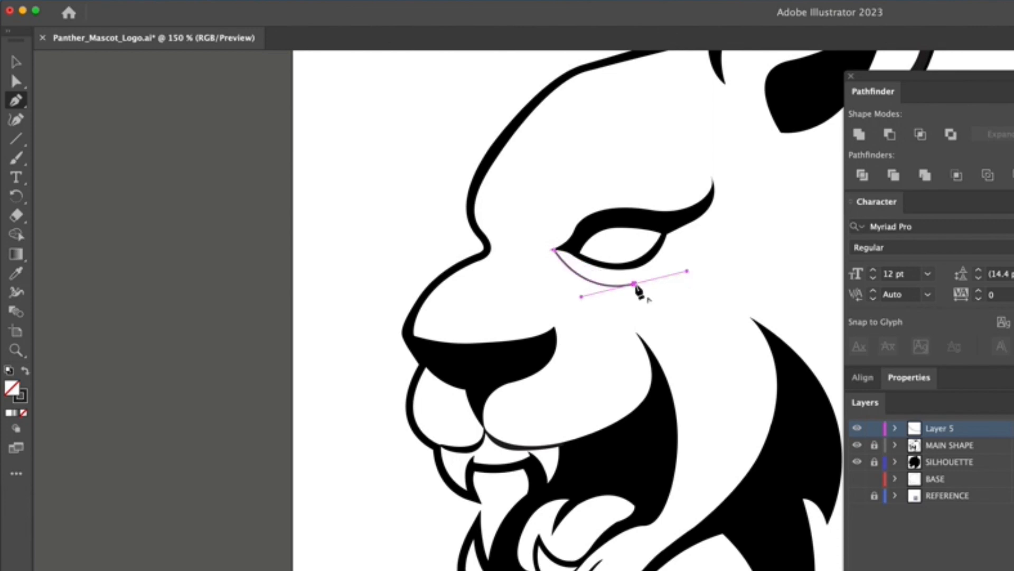
{"action": "left_click", "coordinate": [635, 284]}
{"action": "left_click_drag", "start_coordinate": [598, 263], "coordinate": [561, 248]}
{"action": "left_click", "coordinate": [598, 263]}
{"action": "key", "text": "v"}
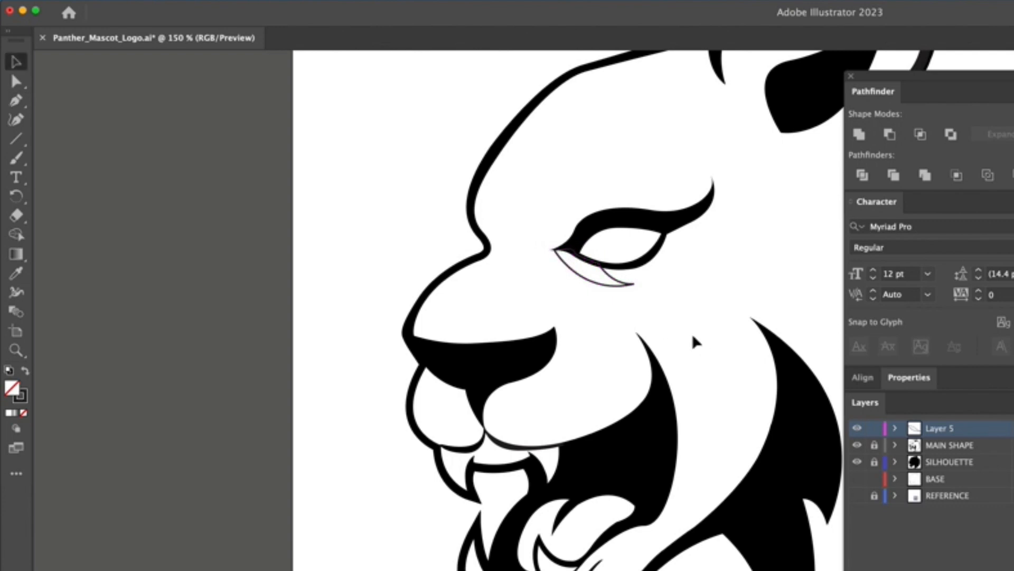
Give the under-eye crescent a grey fill and no stroke
{"action": "left_click", "coordinate": [623, 286]}
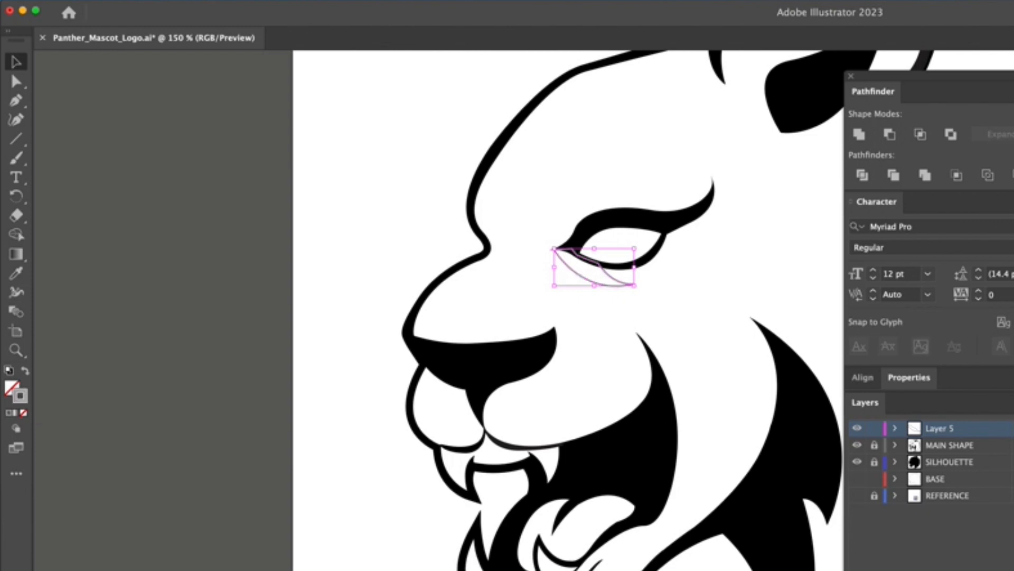
{"action": "key", "text": "shift+x"}
{"action": "left_click", "coordinate": [596, 311]}
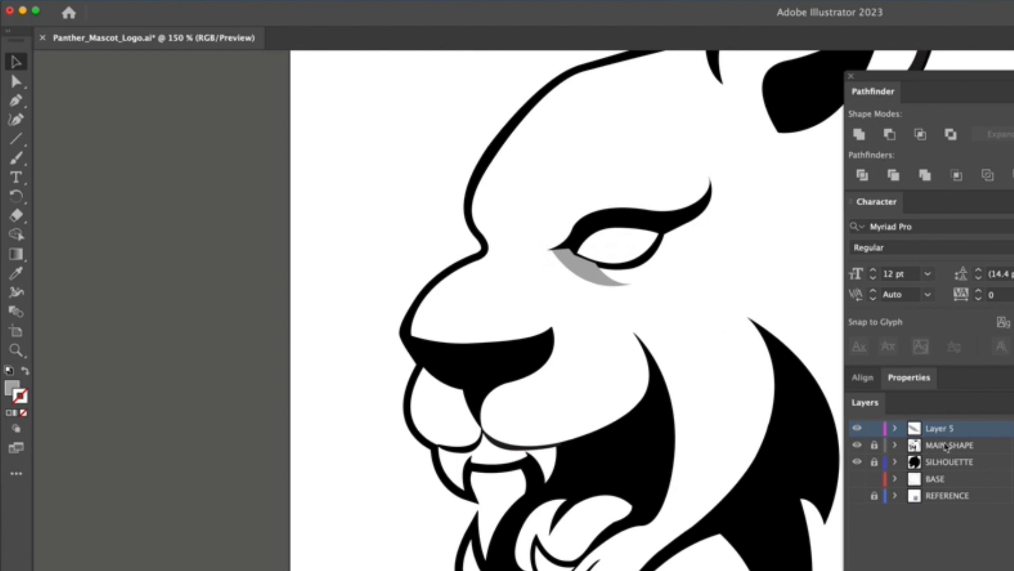
{"action": "left_click", "coordinate": [587, 277]}
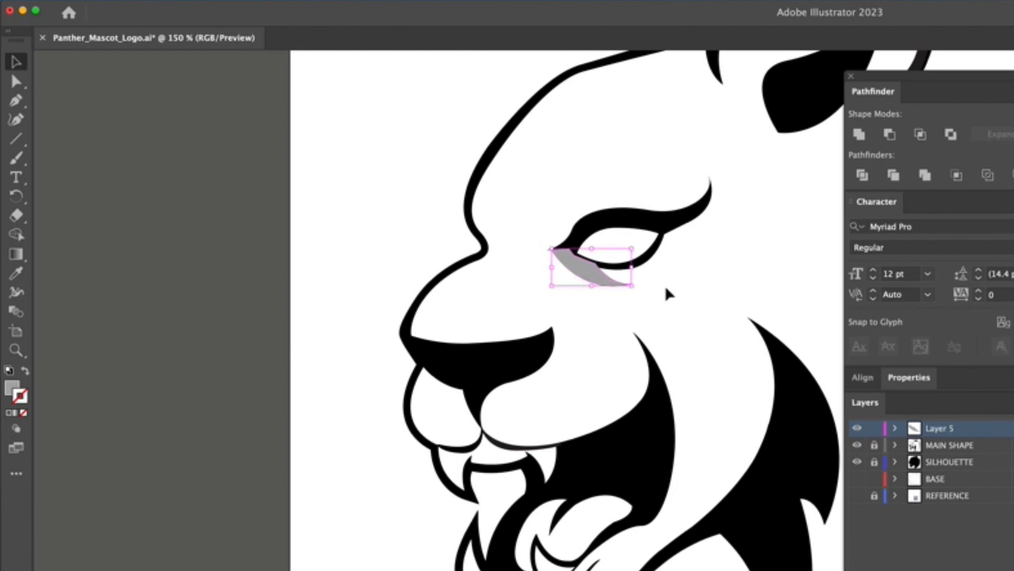
{"action": "left_click", "coordinate": [439, 274]}
Draw a closed grey shadow under the front part of the nose, down to the centre of the upper lip
{"action": "key", "text": "p"}
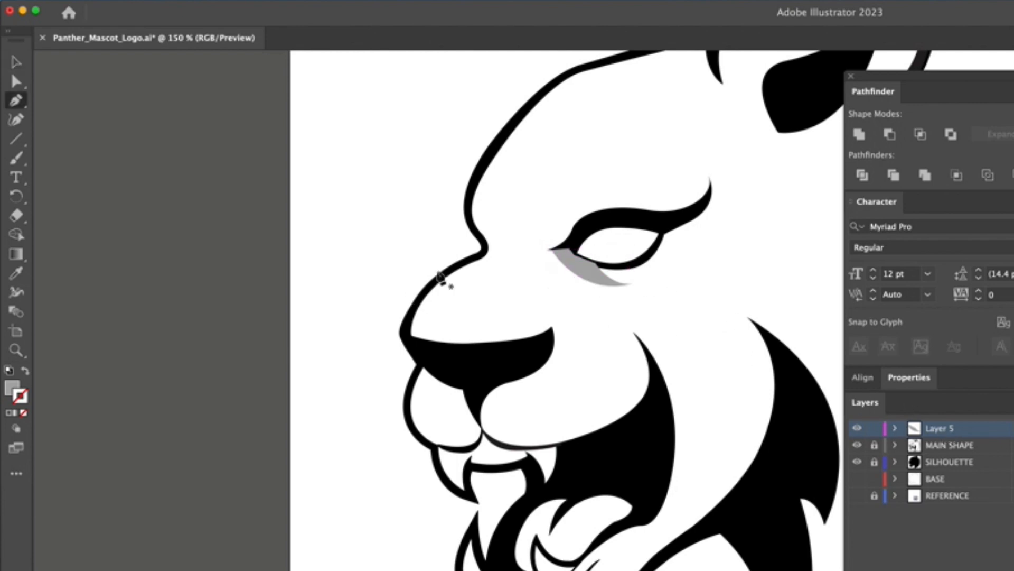
{"action": "left_click_drag", "start_coordinate": [597, 409], "coordinate": [539, 336]}
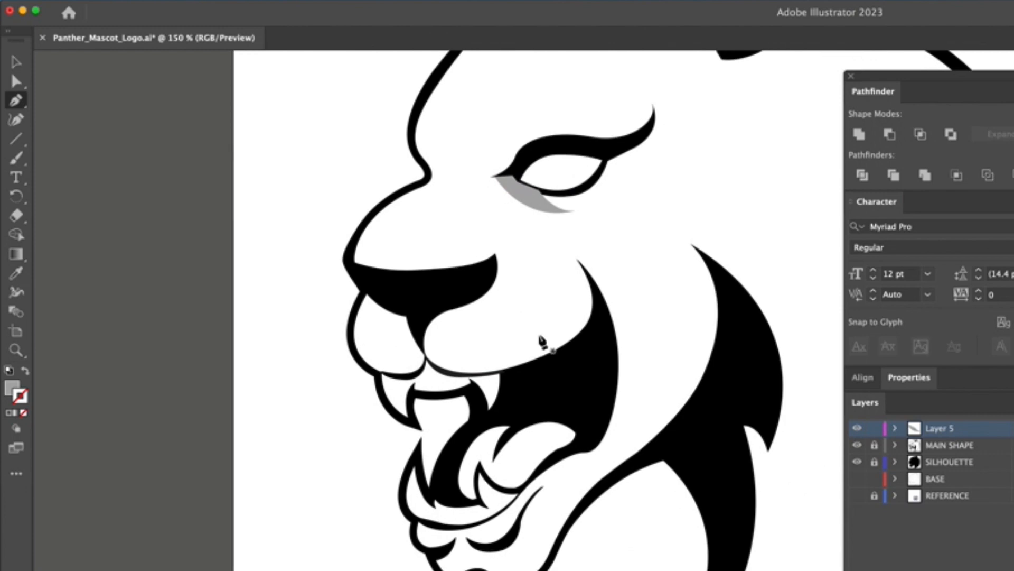
{"action": "left_click", "coordinate": [364, 289]}
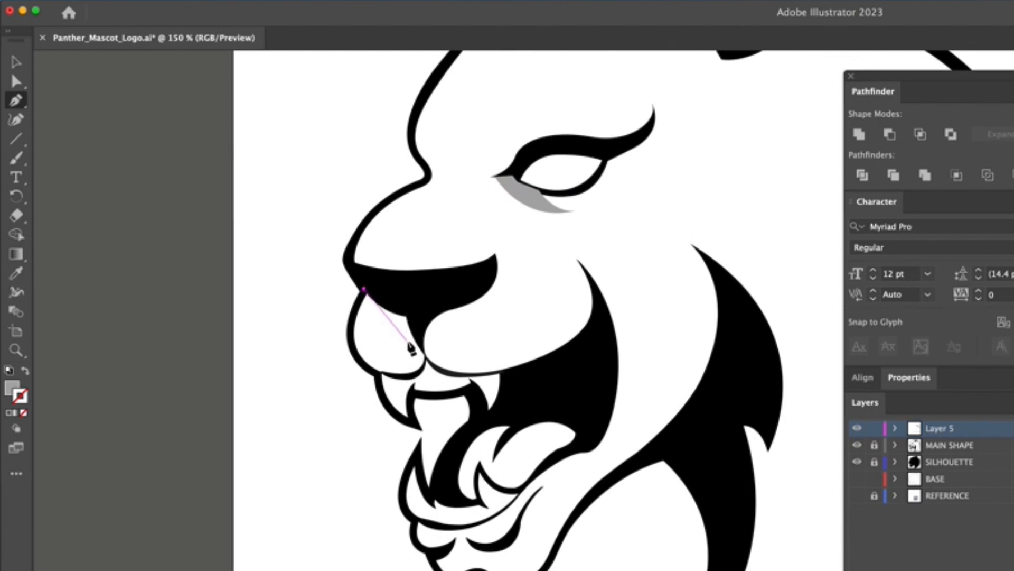
{"action": "left_click_drag", "start_coordinate": [423, 353], "coordinate": [472, 365]}
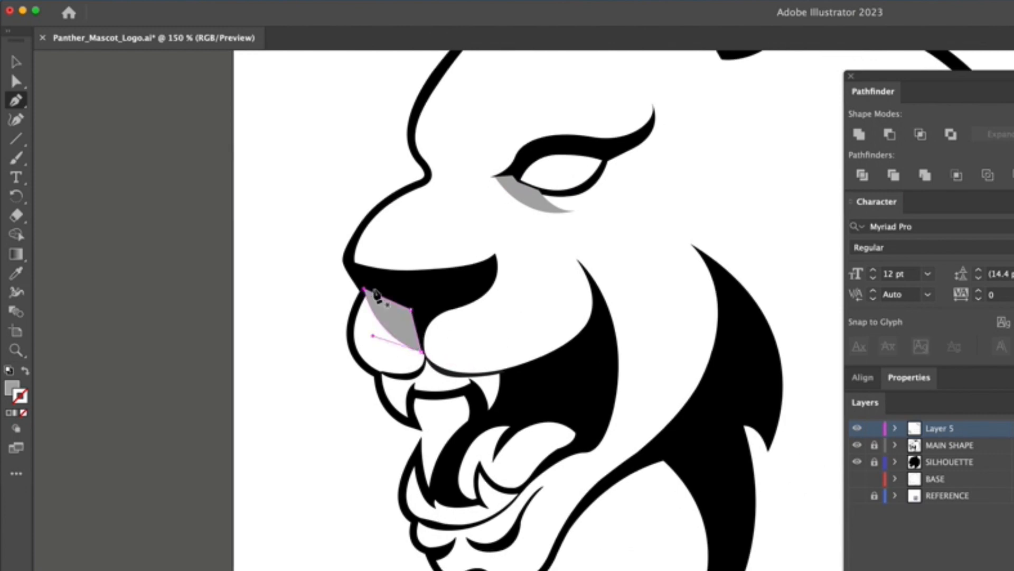
{"action": "left_click", "coordinate": [364, 290]}
Draw a grey shadow from the nose's rear corner down and along the edge of the upper lip
{"action": "left_click", "coordinate": [495, 256]}
{"action": "left_click_drag", "start_coordinate": [457, 322], "coordinate": [437, 330]}
{"action": "left_click", "coordinate": [506, 370]}
{"action": "left_click_drag", "start_coordinate": [449, 365], "coordinate": [563, 291]}
{"action": "left_click", "coordinate": [498, 301]}
{"action": "left_click_drag", "start_coordinate": [581, 302], "coordinate": [616, 288]}
{"action": "left_click", "coordinate": [497, 301]}
Draw a grey shadow on the tongue inside the open mouth with the Pen tool
{"action": "left_click_drag", "start_coordinate": [585, 384], "coordinate": [496, 333]}
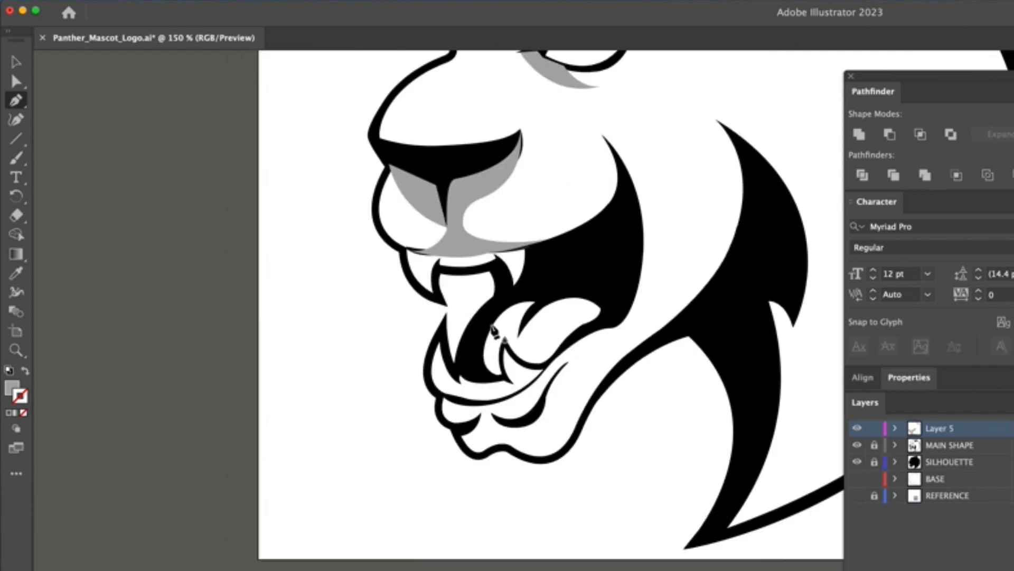
{"action": "left_click", "coordinate": [485, 341]}
{"action": "left_click", "coordinate": [502, 373]}
{"action": "left_click", "coordinate": [511, 347]}
{"action": "left_click", "coordinate": [573, 331]}
Draw grey shadows along the lower lip, chin and underside of the jaw with the Pen tool
{"action": "left_click", "coordinate": [421, 344]}
{"action": "mouse_move", "coordinate": [443, 359]}
{"action": "left_mouse_down"}
{"action": "mouse_move", "coordinate": [501, 346]}
{"action": "mouse_move", "coordinate": [346, 446]}
{"action": "left_mouse_up"}
{"action": "left_click", "coordinate": [524, 318]}
{"action": "left_click", "coordinate": [274, 485]}
{"action": "left_click", "coordinate": [426, 366]}
{"action": "key", "text": "v"}
{"action": "key", "text": "super+minus"}
{"action": "mouse_move", "coordinate": [519, 299]}
{"action": "left_mouse_down"}
{"action": "mouse_move", "coordinate": [588, 349]}
{"action": "mouse_move", "coordinate": [501, 506]}
{"action": "left_mouse_up"}
{"action": "key", "text": "p"}
{"action": "left_click", "coordinate": [343, 345]}
{"action": "left_click_drag", "start_coordinate": [390, 289], "coordinate": [458, 253]}
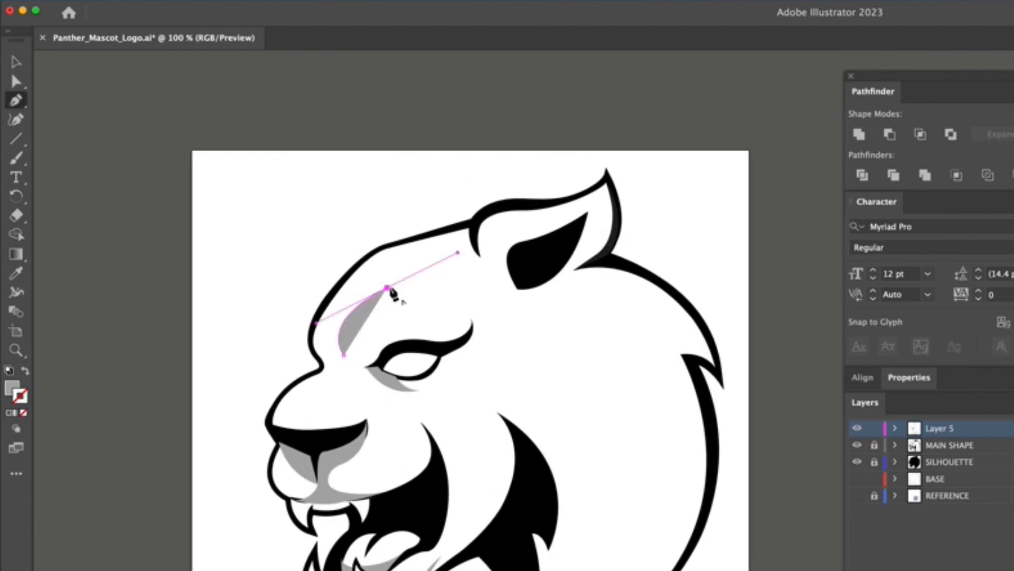
{"action": "key", "text": "super+z"}
{"action": "key", "text": "super+z"}
Draw a thin curved grey shadow on the forehead above the inner corner of the eye
{"action": "left_click", "coordinate": [334, 353]}
{"action": "left_click_drag", "start_coordinate": [383, 278], "coordinate": [428, 264]}
{"action": "key", "text": "v"}
Draw a grey shadow inside the ear along its rear edge
{"action": "key", "text": "p"}
{"action": "left_click", "coordinate": [599, 150]}
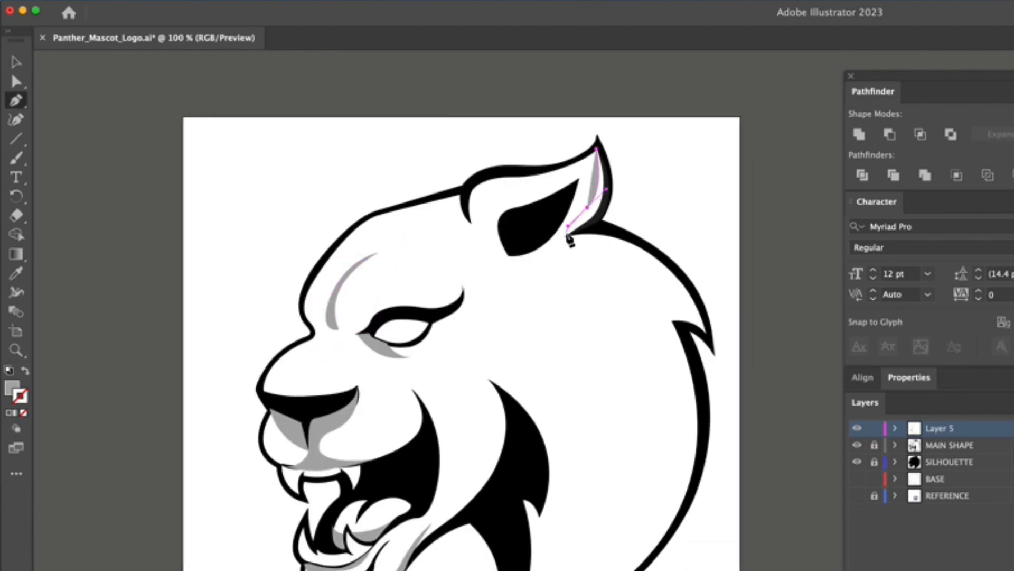
{"action": "mouse_move", "coordinate": [640, 272]}
{"action": "left_mouse_down"}
{"action": "mouse_move", "coordinate": [708, 133]}
{"action": "mouse_move", "coordinate": [686, 175]}
{"action": "left_mouse_up"}
Draw a notched grey shadow along the back of the head down to the neck tip and refine its shape with Direct Selection
{"action": "left_click", "coordinate": [614, 140]}
{"action": "left_click_drag", "start_coordinate": [729, 207], "coordinate": [753, 253]}
{"action": "left_click_drag", "start_coordinate": [717, 372], "coordinate": [694, 463]}
{"action": "mouse_move", "coordinate": [724, 408]}
{"action": "left_mouse_down"}
{"action": "mouse_move", "coordinate": [743, 304]}
{"action": "mouse_move", "coordinate": [600, 378]}
{"action": "left_mouse_up"}
{"action": "left_click", "coordinate": [417, 526]}
{"action": "left_click_drag", "start_coordinate": [621, 306], "coordinate": [632, 124]}
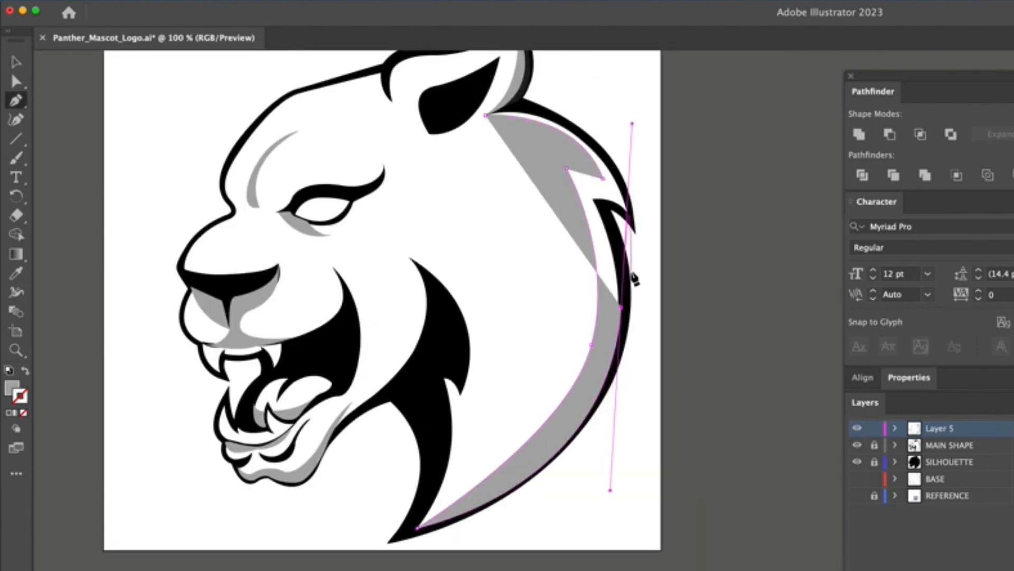
{"action": "left_click", "coordinate": [621, 305]}
{"action": "left_click_drag", "start_coordinate": [595, 197], "coordinate": [572, 150]}
{"action": "left_click_drag", "start_coordinate": [628, 214], "coordinate": [635, 228]}
{"action": "key", "text": "a"}
{"action": "left_click", "coordinate": [750, 225]}
{"action": "left_click_drag", "start_coordinate": [581, 254], "coordinate": [568, 257]}
Draw a small curved grey shadow below the outer corner of the eye with the Pen tool
{"action": "key", "text": "p"}
{"action": "left_click", "coordinate": [506, 227]}
{"action": "left_click_drag", "start_coordinate": [498, 251], "coordinate": [485, 267]}
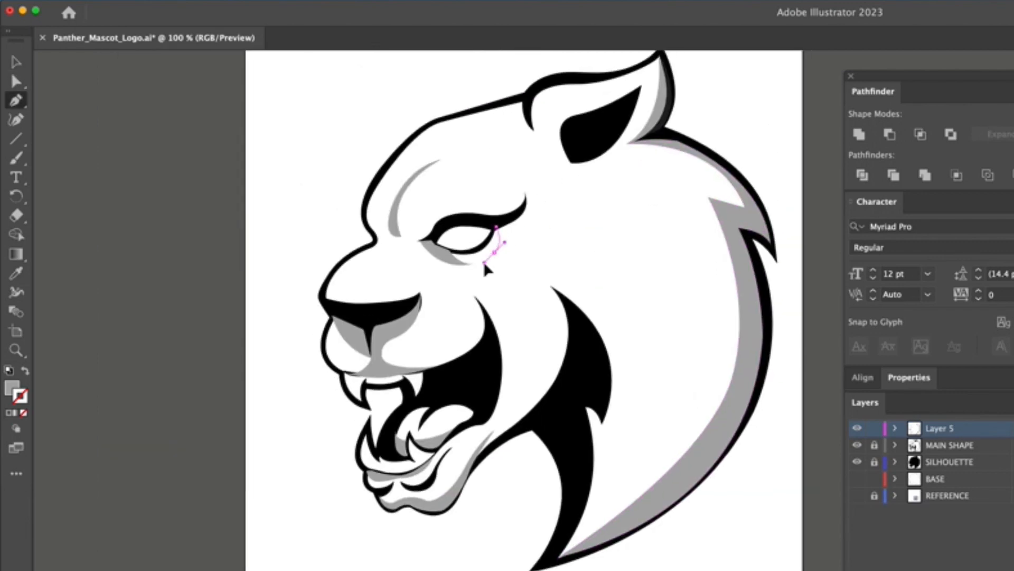
{"action": "left_click", "coordinate": [494, 230]}
{"action": "left_click", "coordinate": [505, 227]}
{"action": "left_click_drag", "start_coordinate": [648, 284], "coordinate": [607, 288]}
{"action": "key", "text": "v"}
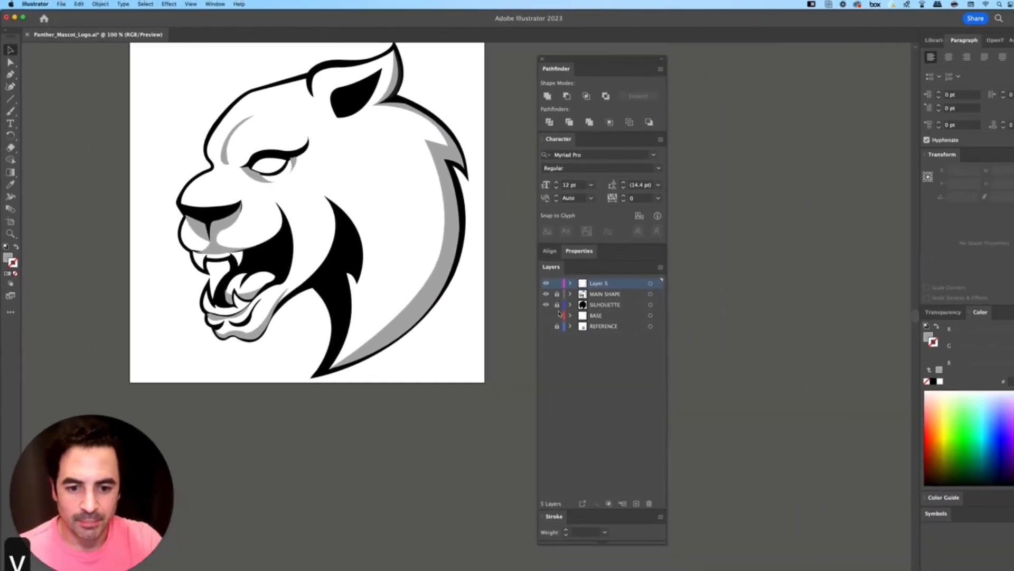
Unlock the MAIN SHAPE layer and rename the shadow layer as SHADOW PASS
{"action": "left_click", "coordinate": [586, 286]}
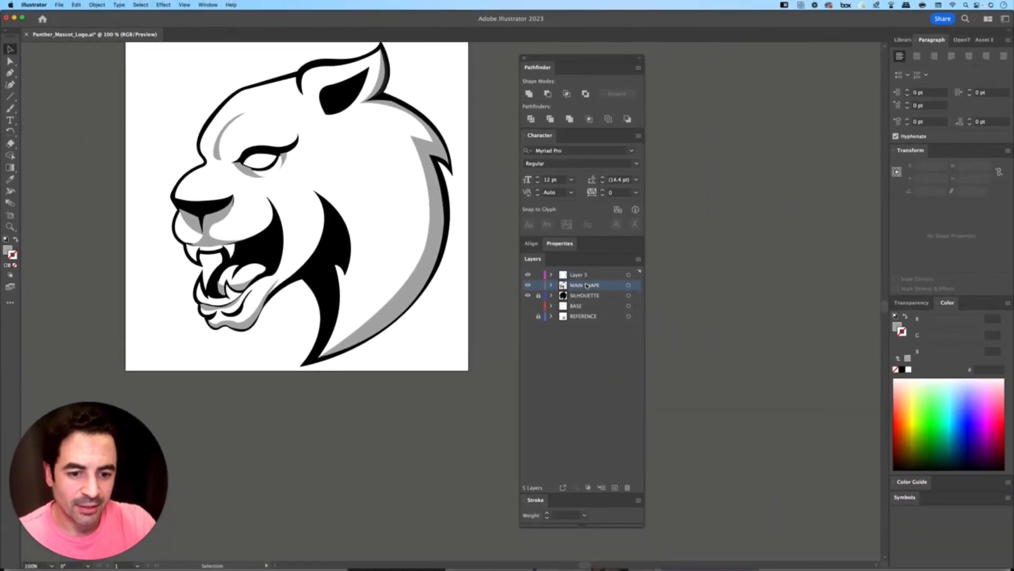
{"action": "left_click", "coordinate": [583, 275]}
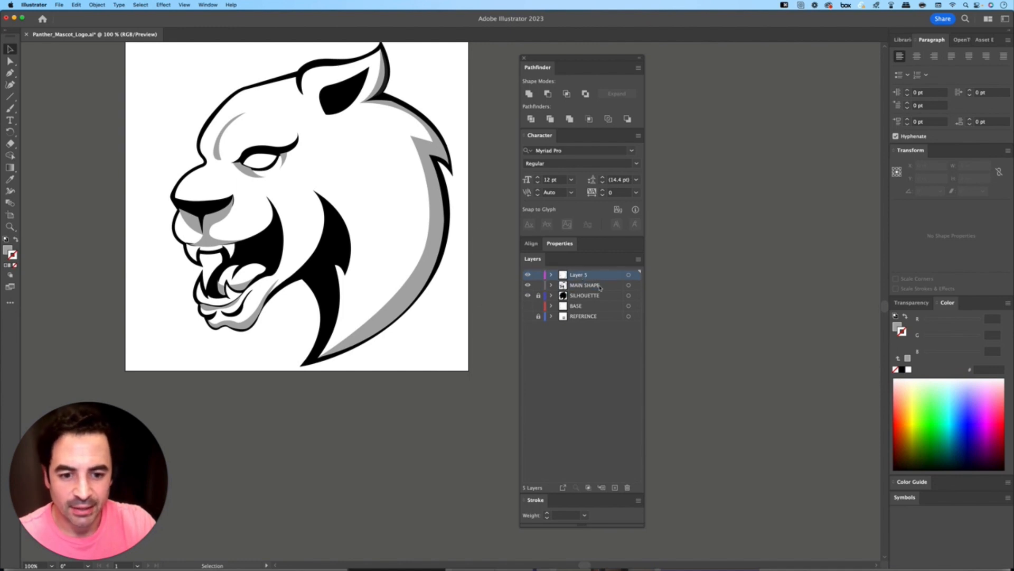
{"action": "double_click", "coordinate": [578, 275]}
{"action": "type", "text": "SHADOW_PASS"}
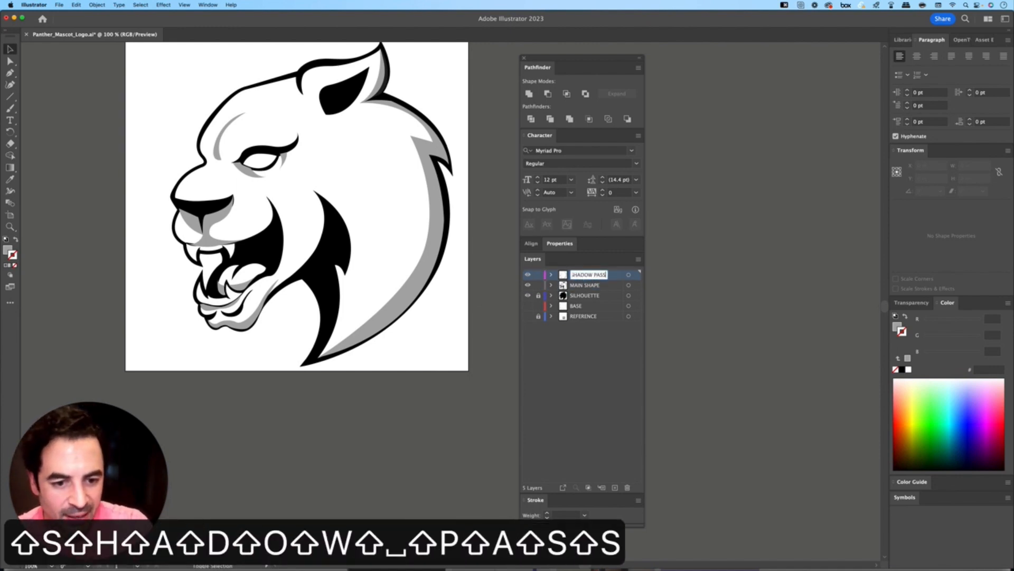
{"action": "key", "text": "Return"}
{"action": "key", "text": "v"}
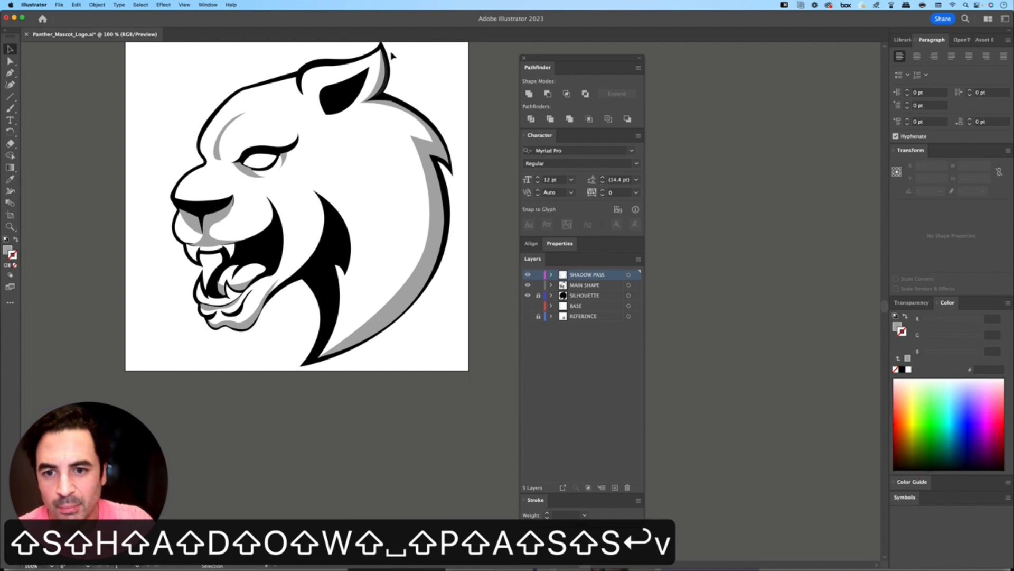
Select all grey shadow shapes by their shared fill color and combine them with Pathfinder Merge
{"action": "left_click", "coordinate": [384, 68]}
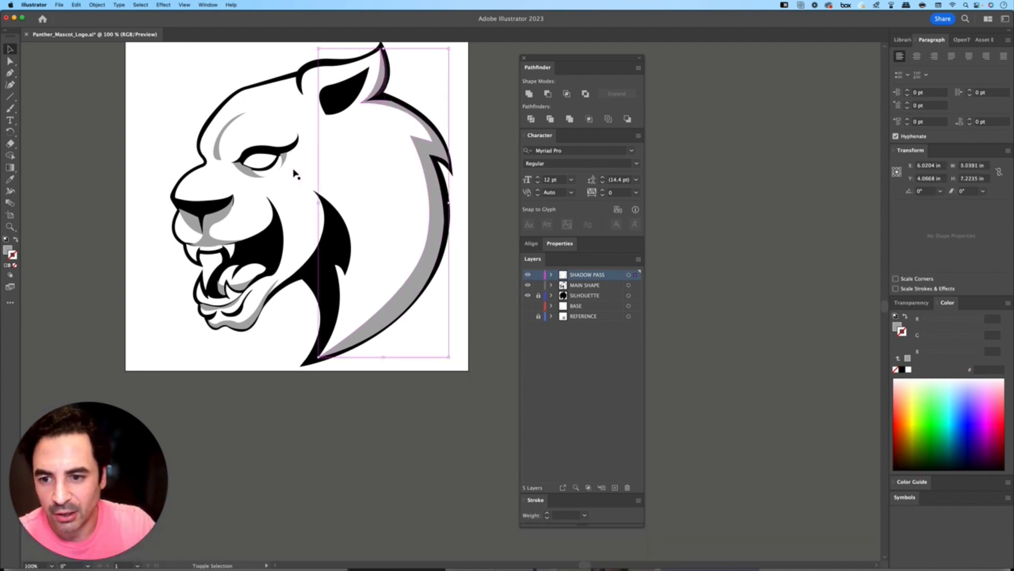
{"action": "left_click", "coordinate": [451, 71]}
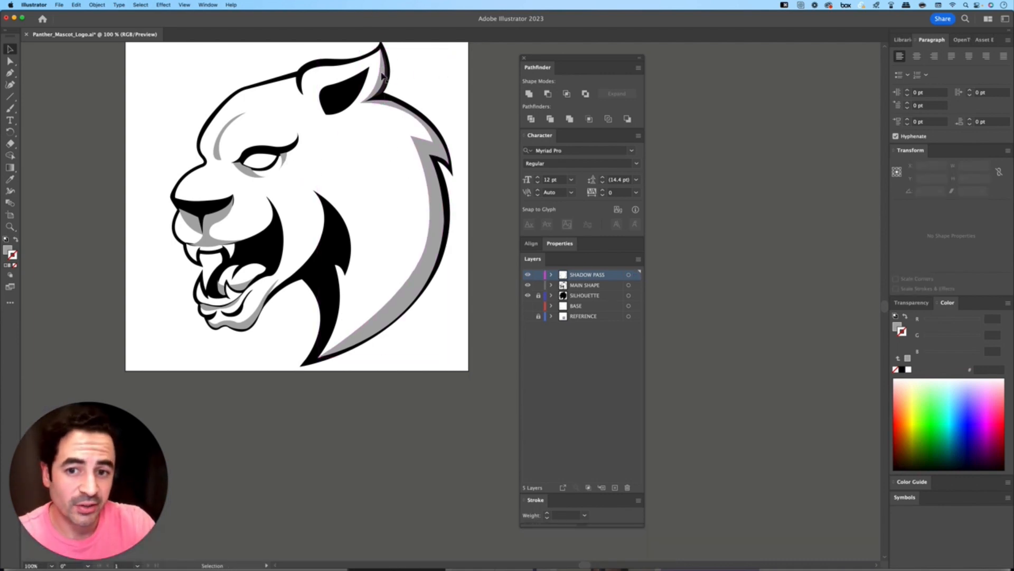
{"action": "left_click", "coordinate": [376, 79]}
{"action": "left_click", "coordinate": [140, 5]}
{"action": "mouse_move", "coordinate": [168, 94]}
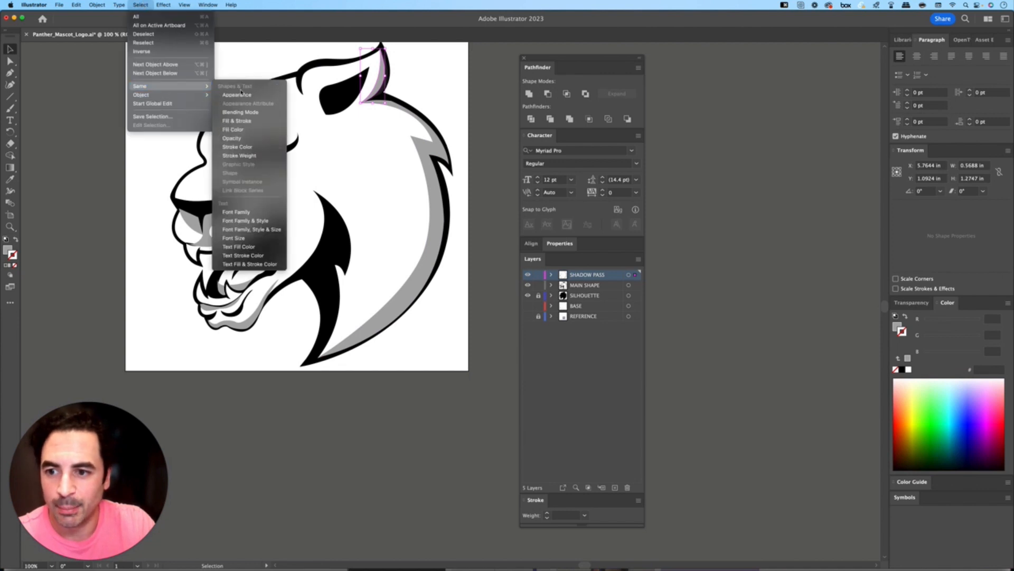
{"action": "left_click", "coordinate": [249, 130]}
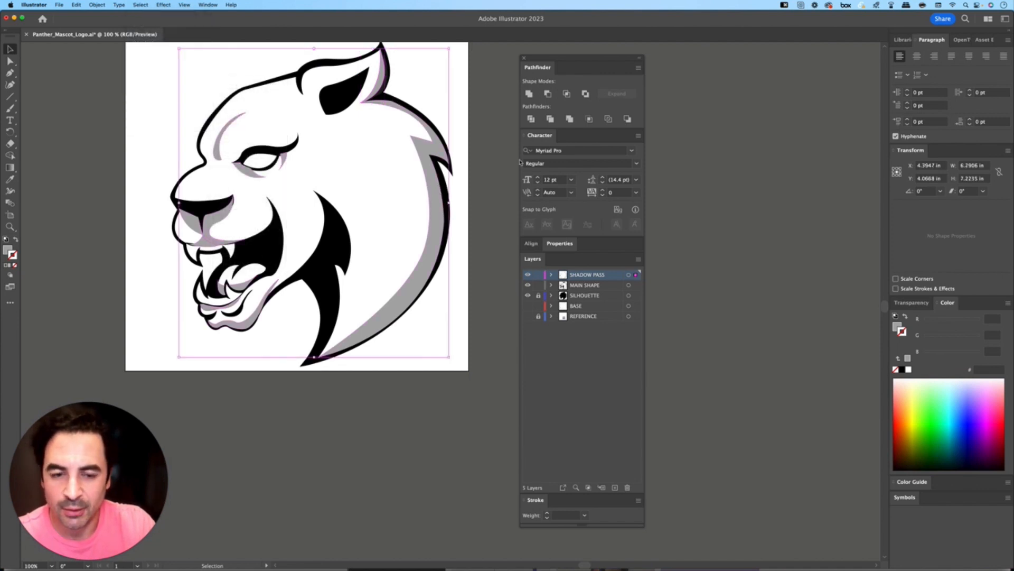
{"action": "left_click", "coordinate": [569, 119]}
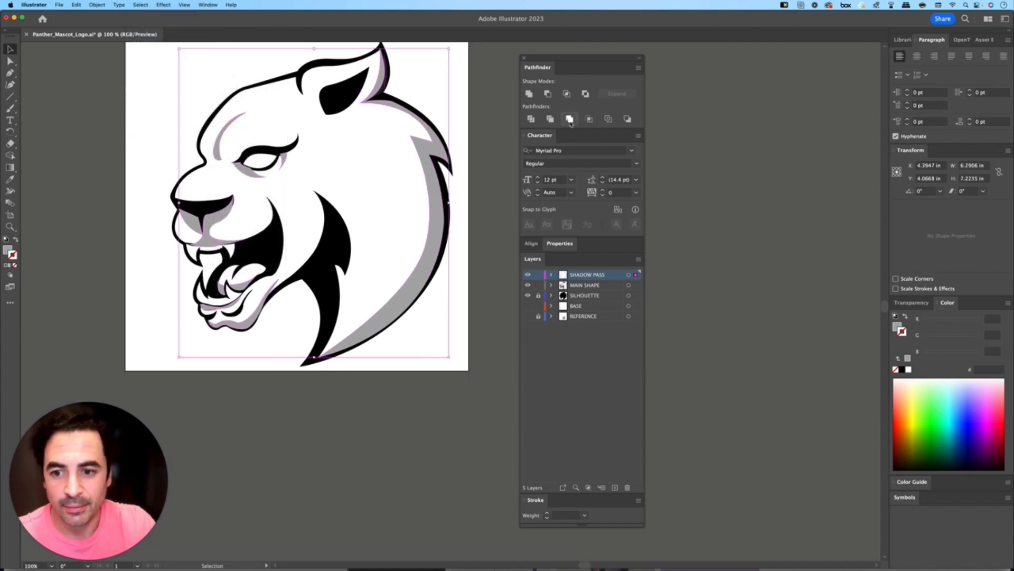
{"action": "left_click", "coordinate": [483, 137]}
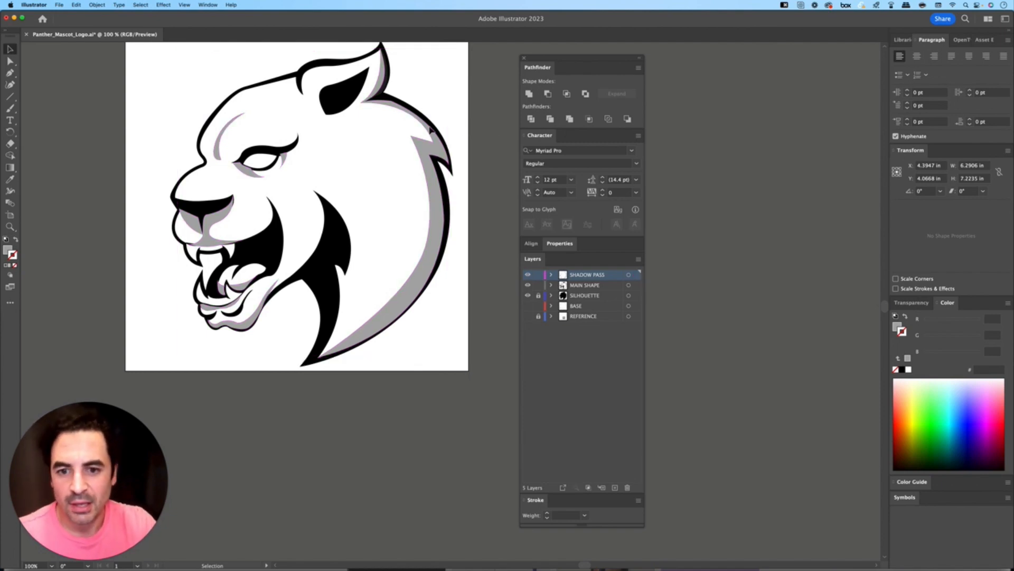
{"action": "left_click", "coordinate": [427, 148]}
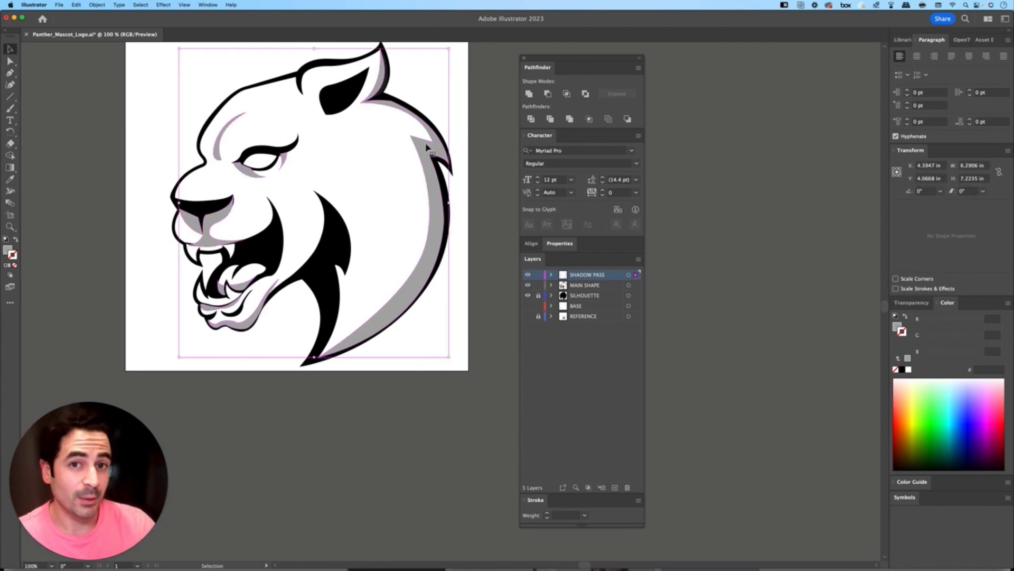
{"action": "scroll", "coordinate": [426, 407], "scroll_direction": "up", "scroll_amount": 2}
{"action": "left_click", "coordinate": [429, 405]}
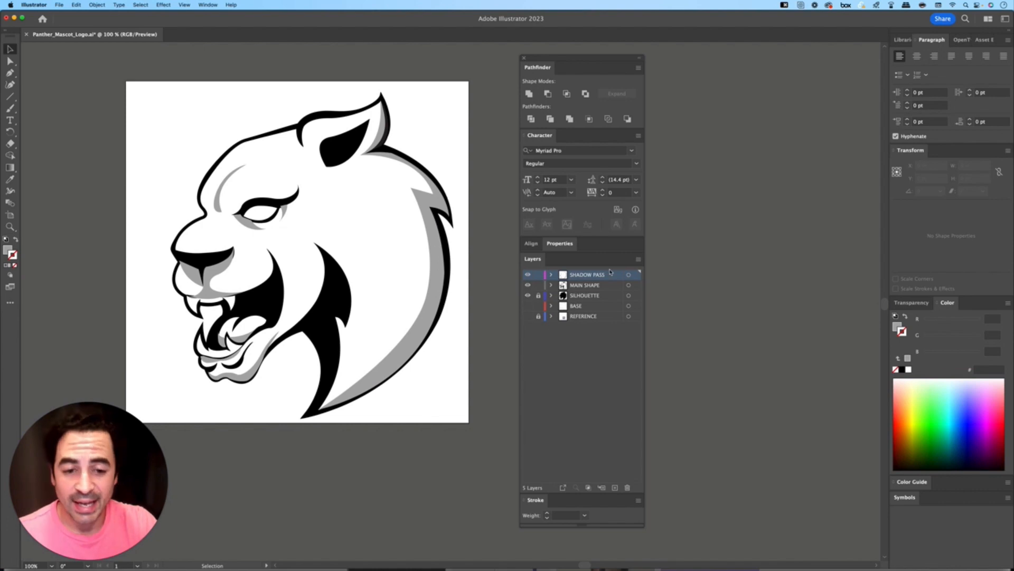
Cut the merged grey shadows from the SHADOW PASS layer and paste them in place on the MAIN SHAPE layer
{"action": "left_click", "coordinate": [437, 205]}
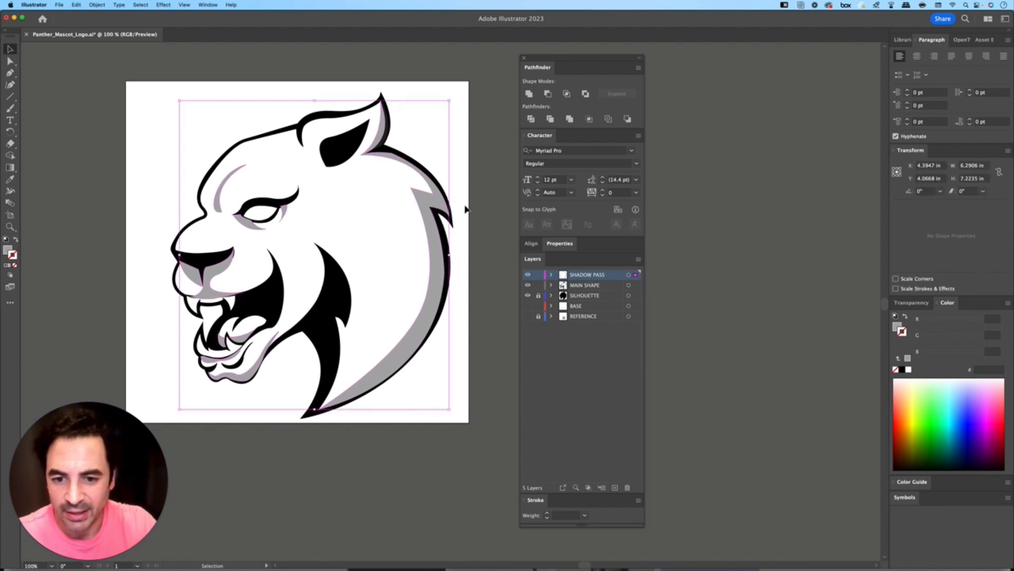
{"action": "key", "text": "super+x"}
{"action": "left_click", "coordinate": [544, 288]}
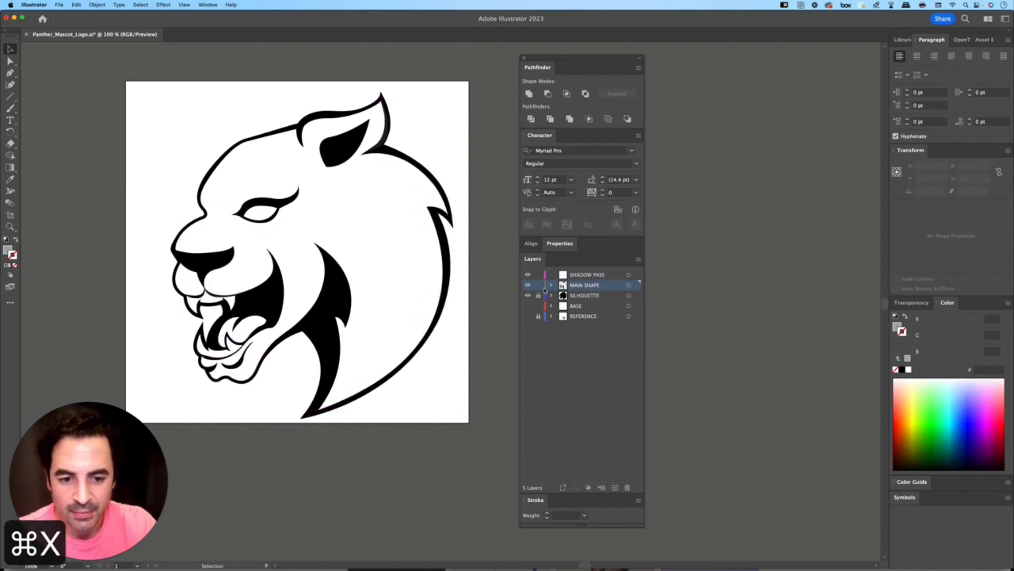
{"action": "key", "text": "super+f"}
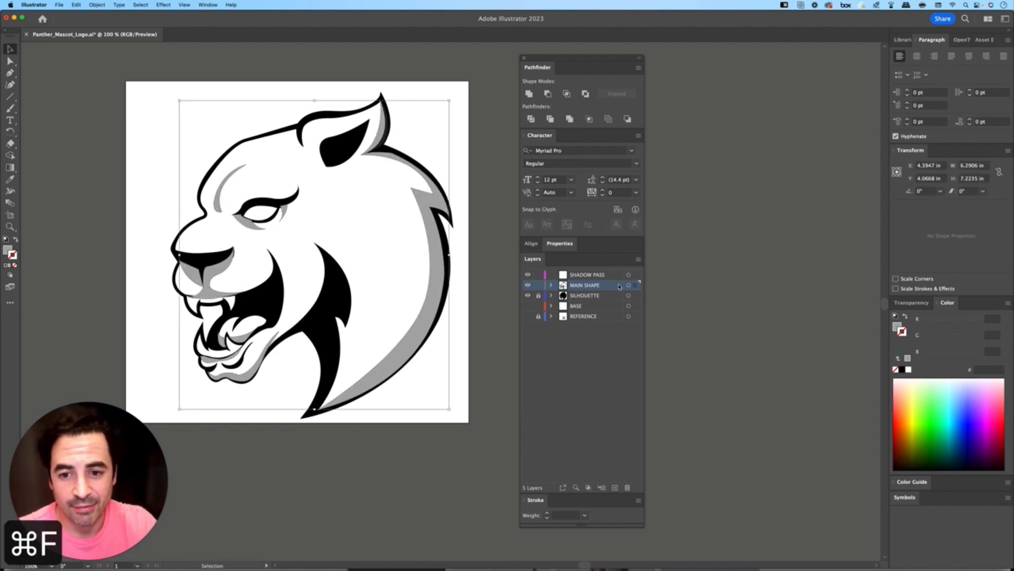
{"action": "key", "text": "super+shift+a"}
Bring the black eye outline, the white eye shape and the black nose to the front of the grey shadows
{"action": "left_click_drag", "start_coordinate": [321, 312], "coordinate": [411, 256]}
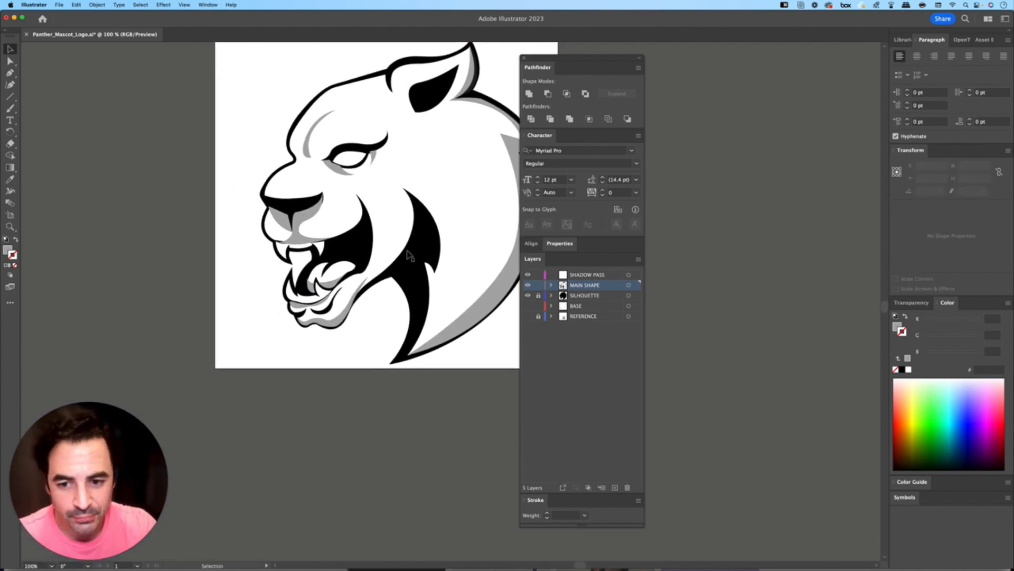
{"action": "left_click", "coordinate": [352, 252]}
{"action": "key", "text": "super+equal"}
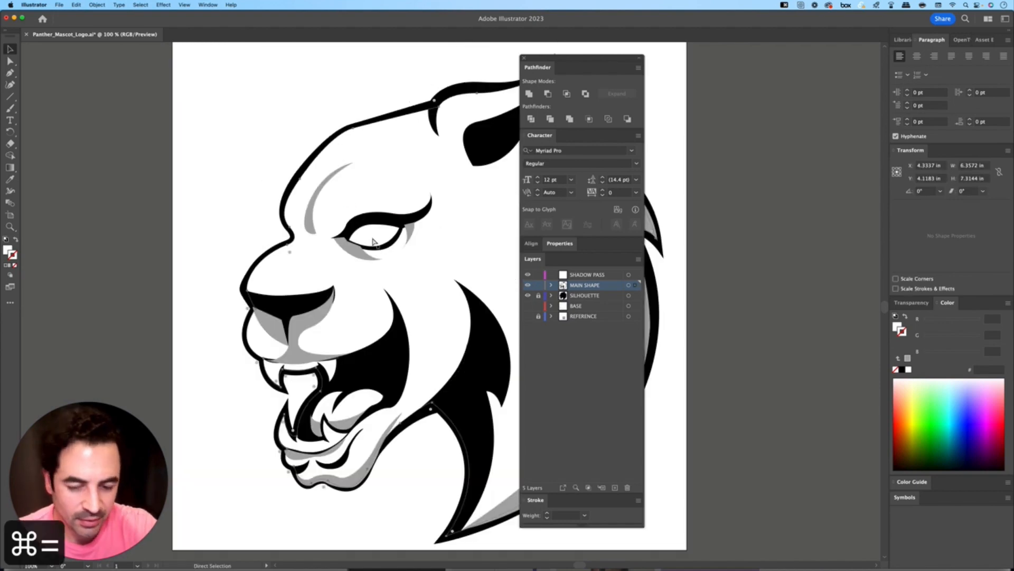
{"action": "key", "text": "super+equal"}
{"action": "key", "text": "super+shift+a"}
{"action": "left_click", "coordinate": [403, 206]}
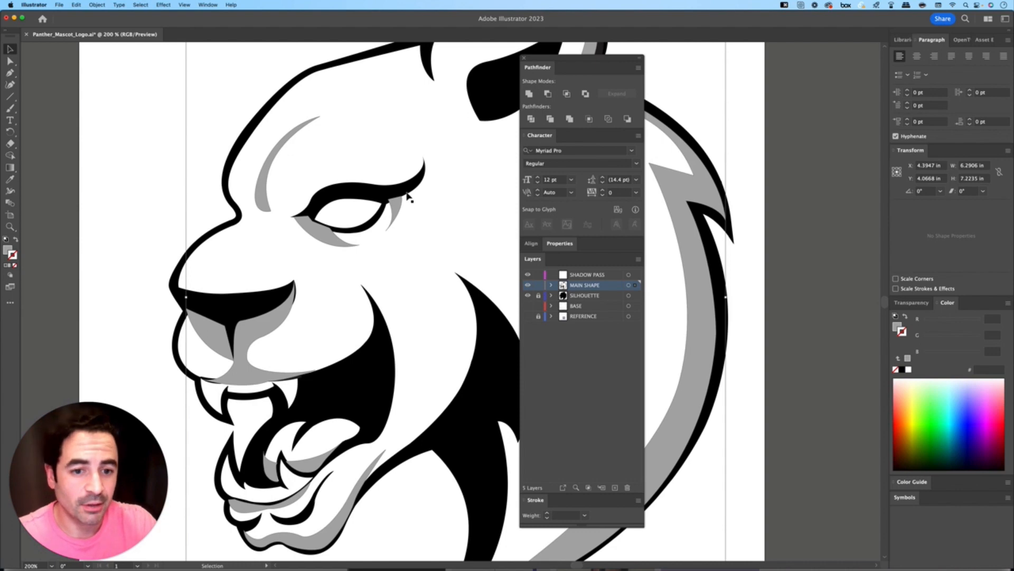
{"action": "left_click", "coordinate": [398, 192]}
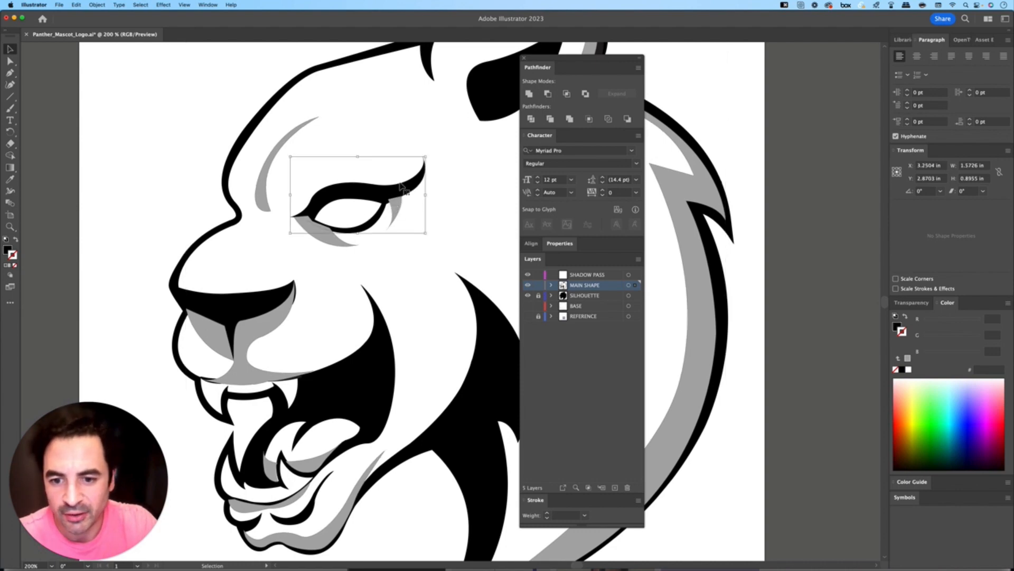
{"action": "left_click", "coordinate": [355, 213]}
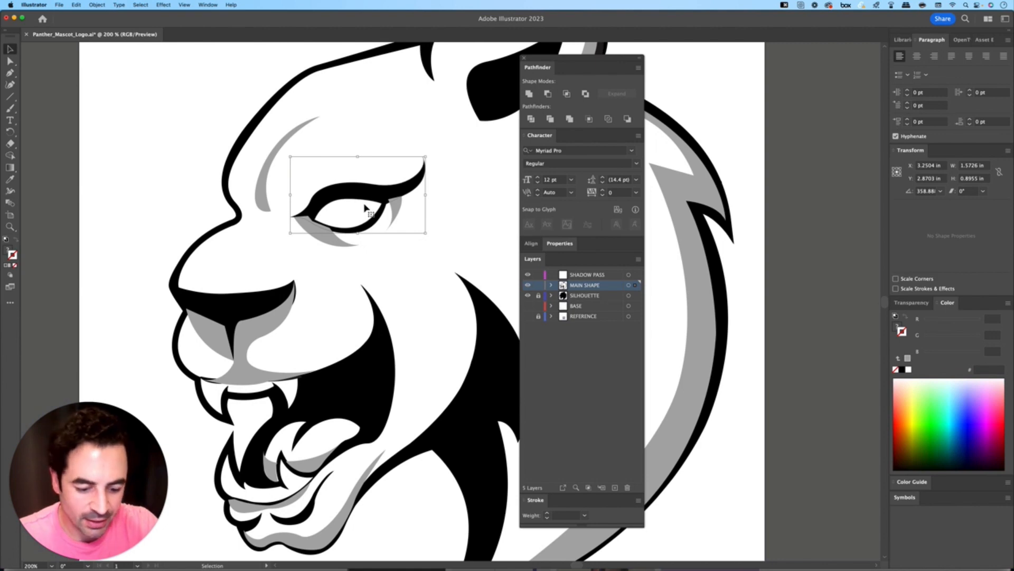
{"action": "key", "text": "super+shift+bracketright"}
{"action": "key", "text": "super+shift+a"}
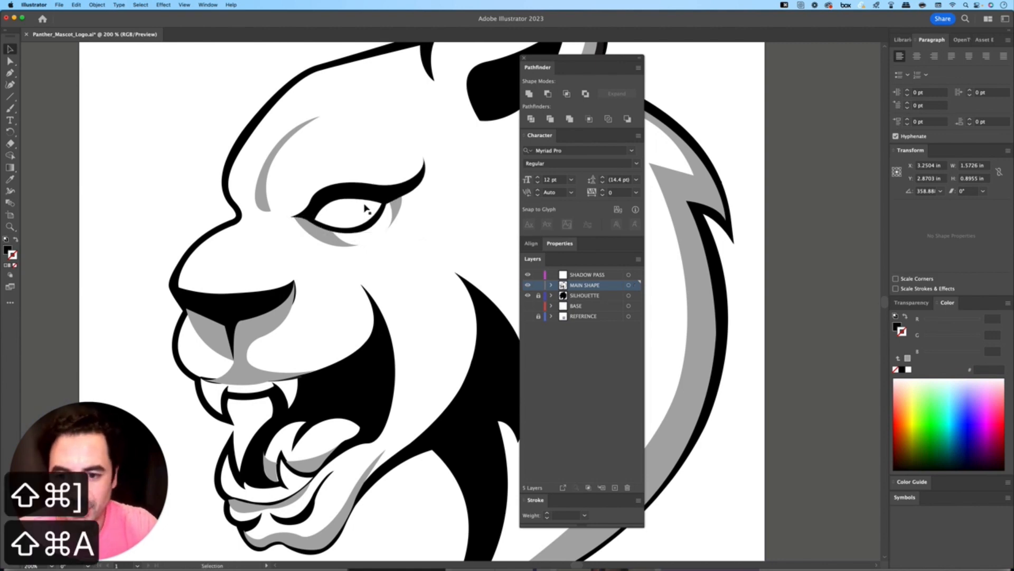
{"action": "left_click", "coordinate": [264, 307]}
{"action": "key", "text": "super+shift+bracketright"}
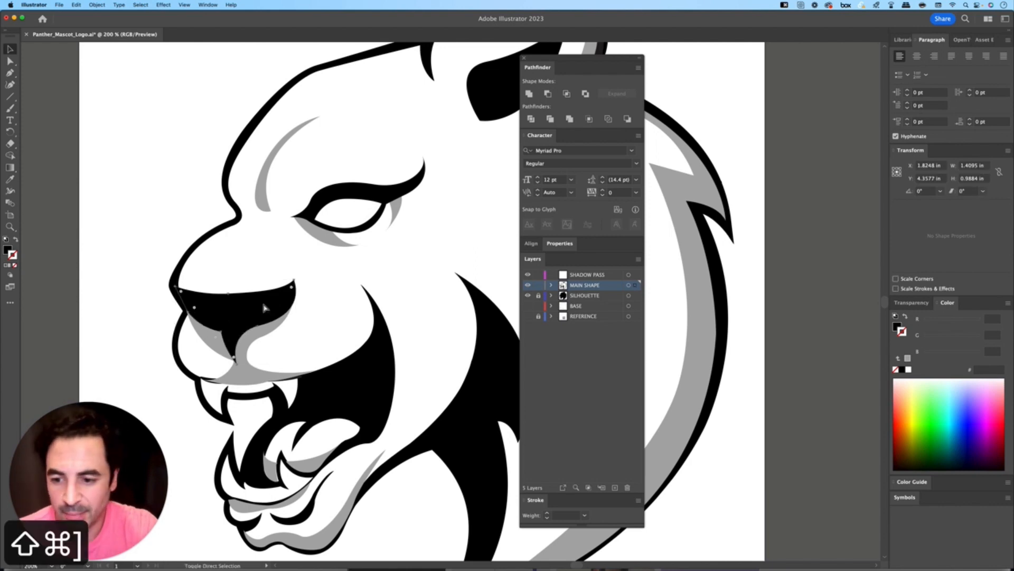
Adjust the lower edge of the grey muzzle shadow above the upper teeth with Direct Selection
{"action": "left_click_drag", "start_coordinate": [308, 371], "coordinate": [369, 247]}
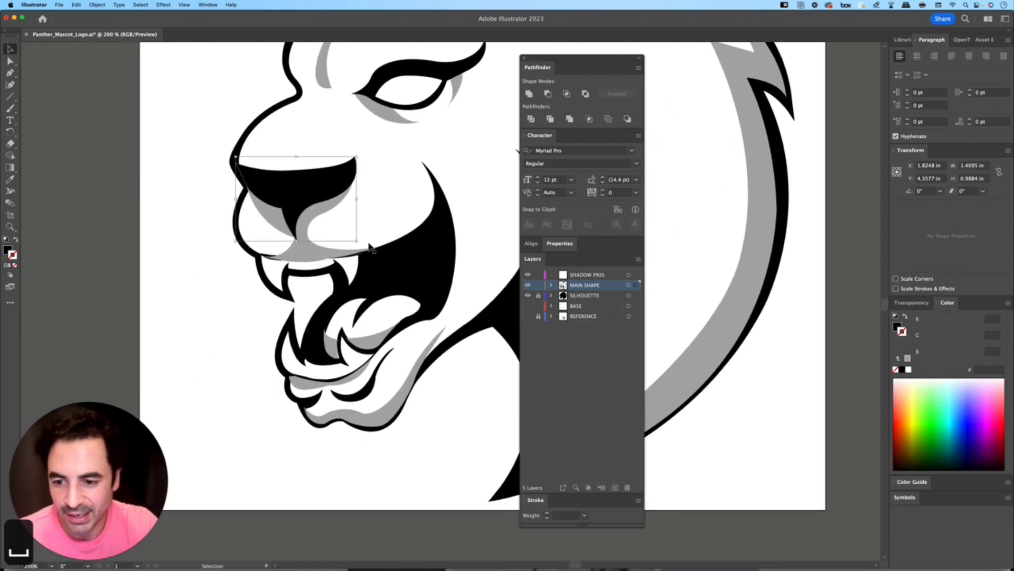
{"action": "left_click", "coordinate": [307, 258]}
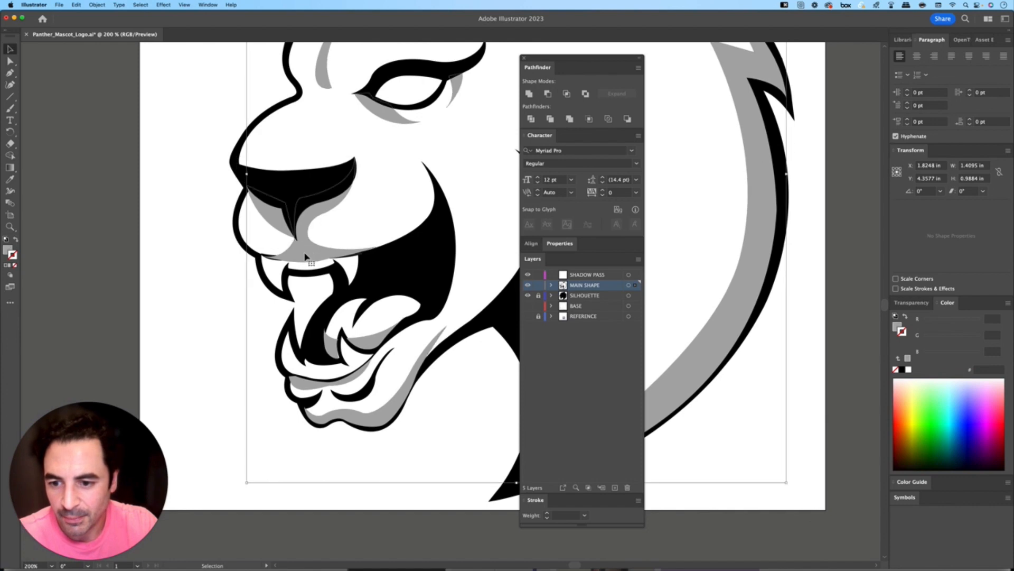
{"action": "key", "text": "super+shift+a"}
{"action": "key", "text": "a"}
{"action": "left_click", "coordinate": [307, 255]}
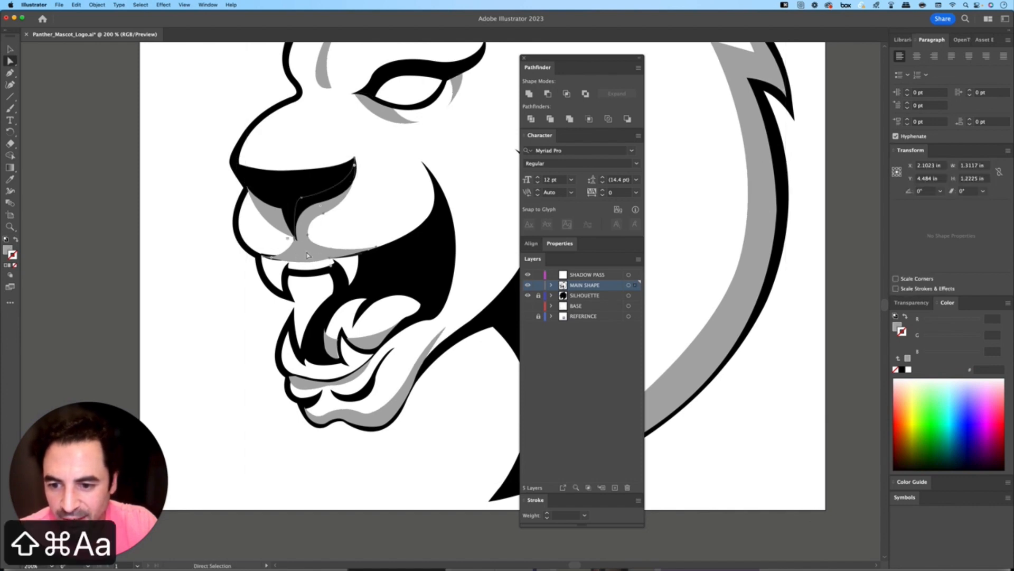
{"action": "left_click", "coordinate": [330, 259]}
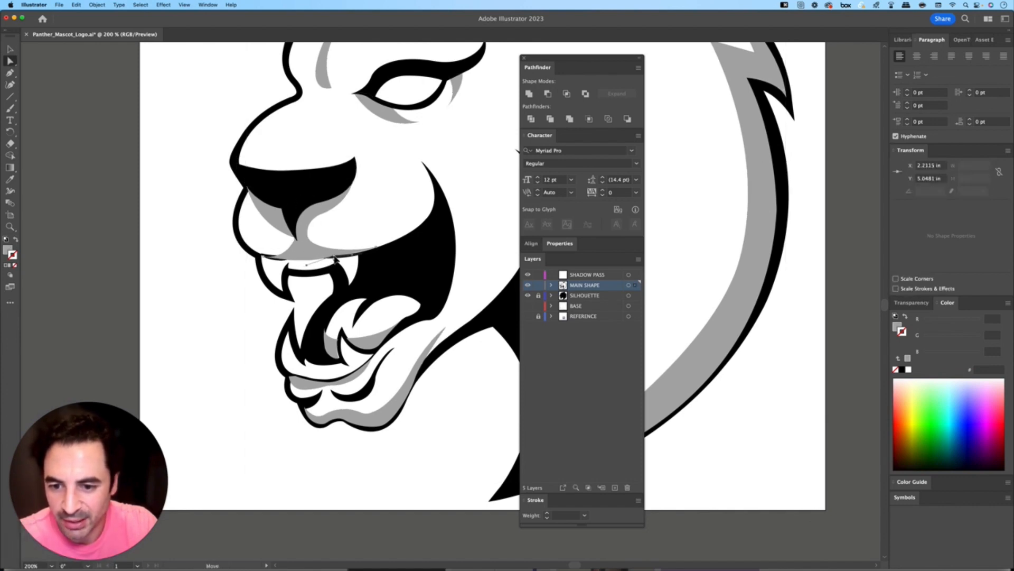
{"action": "key", "text": "super+shift+a"}
{"action": "key", "text": "v"}
{"action": "key", "text": "a"}
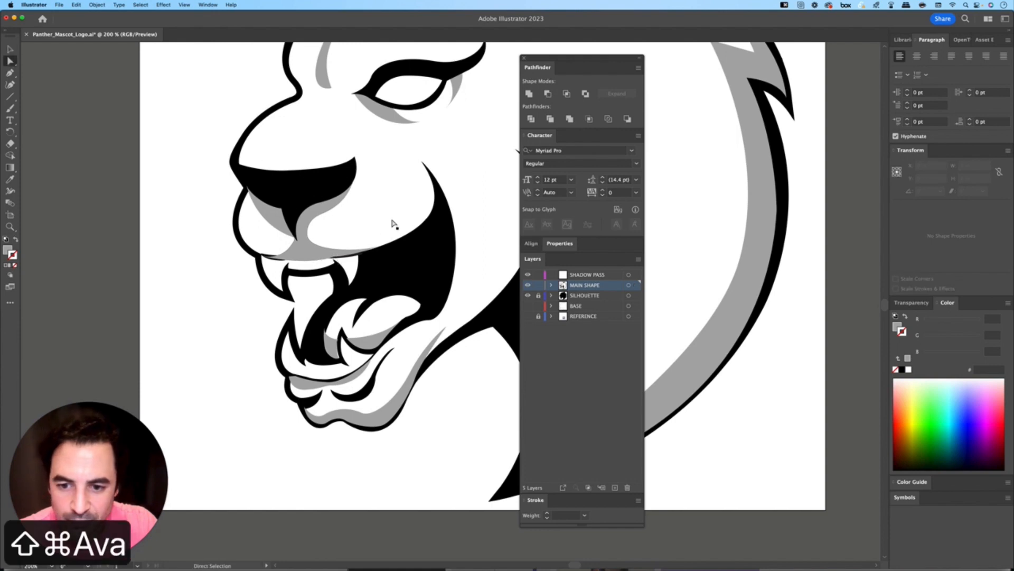
Reshape the grey tongue shadows around the lower fang by moving their anchor points to follow the black outline
{"action": "key", "text": "space"}
{"action": "left_click_drag", "start_coordinate": [398, 196], "coordinate": [205, 209]}
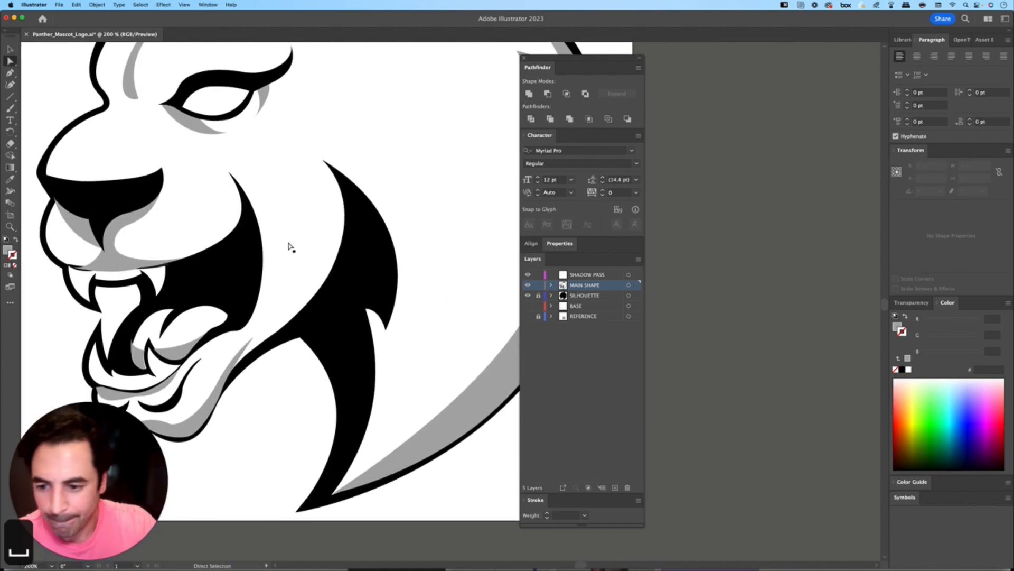
{"action": "scroll", "coordinate": [290, 247], "scroll_direction": "left", "scroll_amount": 5}
{"action": "scroll", "coordinate": [290, 247], "scroll_direction": "down", "scroll_amount": 4}
{"action": "left_click", "coordinate": [272, 261]}
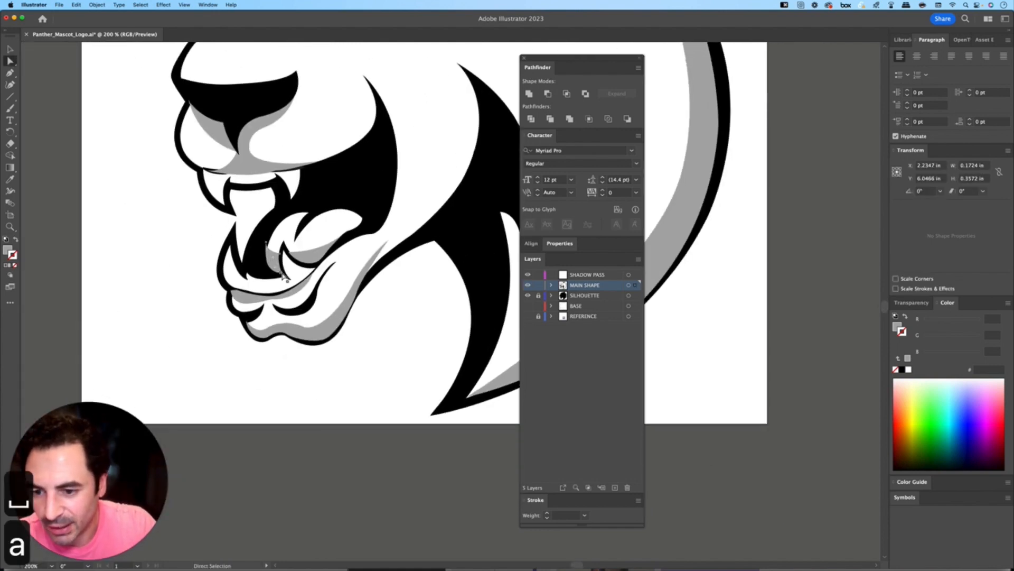
{"action": "left_click_drag", "start_coordinate": [284, 275], "coordinate": [283, 258]}
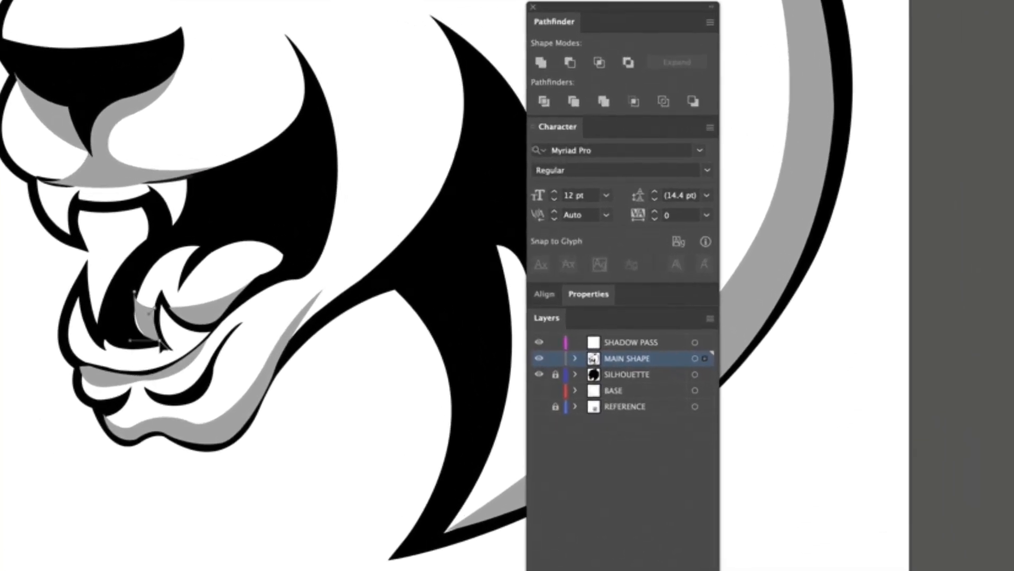
{"action": "scroll", "coordinate": [155, 314], "scroll_direction": "up", "scroll_amount": 3}
{"action": "left_click", "coordinate": [110, 246]}
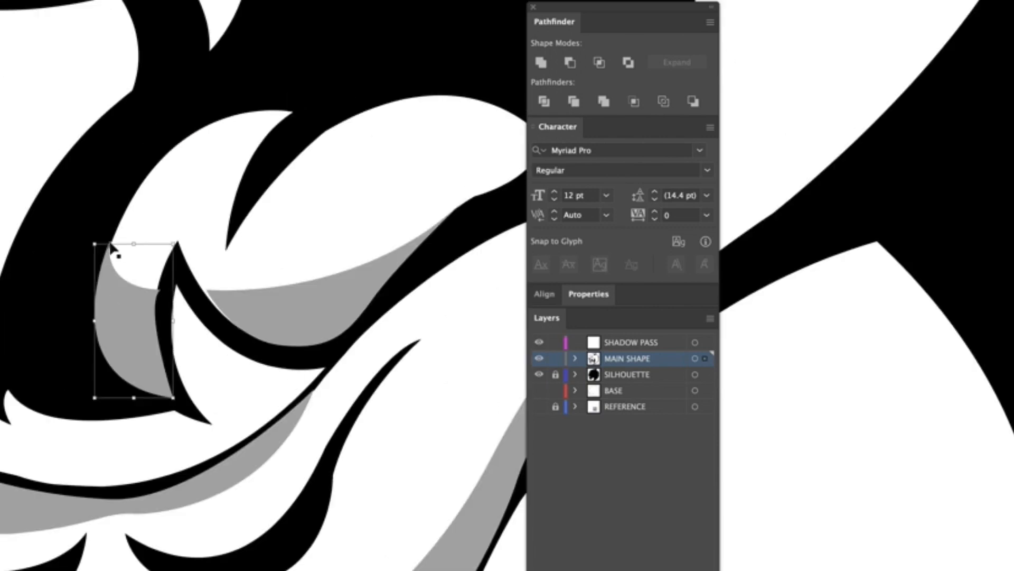
{"action": "key", "text": "a"}
{"action": "left_click_drag", "start_coordinate": [109, 244], "coordinate": [111, 245]}
{"action": "left_click_drag", "start_coordinate": [160, 290], "coordinate": [201, 287]}
{"action": "left_click_drag", "start_coordinate": [466, 199], "coordinate": [414, 246]}
Reshape the grey lower-lip shadow with Direct Selection, moving its anchor points and end tip to follow the black lip outline
{"action": "key", "text": "v"}
{"action": "scroll", "coordinate": [267, 369], "scroll_direction": "down", "scroll_amount": 4}
{"action": "scroll", "coordinate": [268, 369], "scroll_direction": "up", "scroll_amount": 4}
{"action": "left_click", "coordinate": [245, 394]}
{"action": "key", "text": "shift+x"}
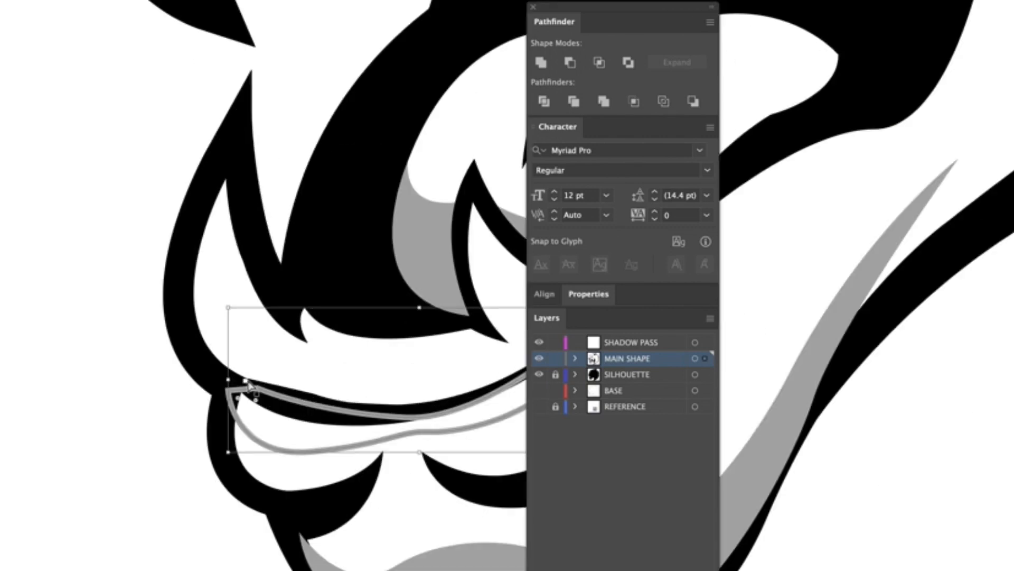
{"action": "key", "text": "a"}
{"action": "left_click_drag", "start_coordinate": [24, 260], "coordinate": [24, 268]}
{"action": "left_click_drag", "start_coordinate": [115, 272], "coordinate": [100, 279]}
{"action": "left_click_drag", "start_coordinate": [24, 268], "coordinate": [8, 277]}
{"action": "key", "text": "shift+x"}
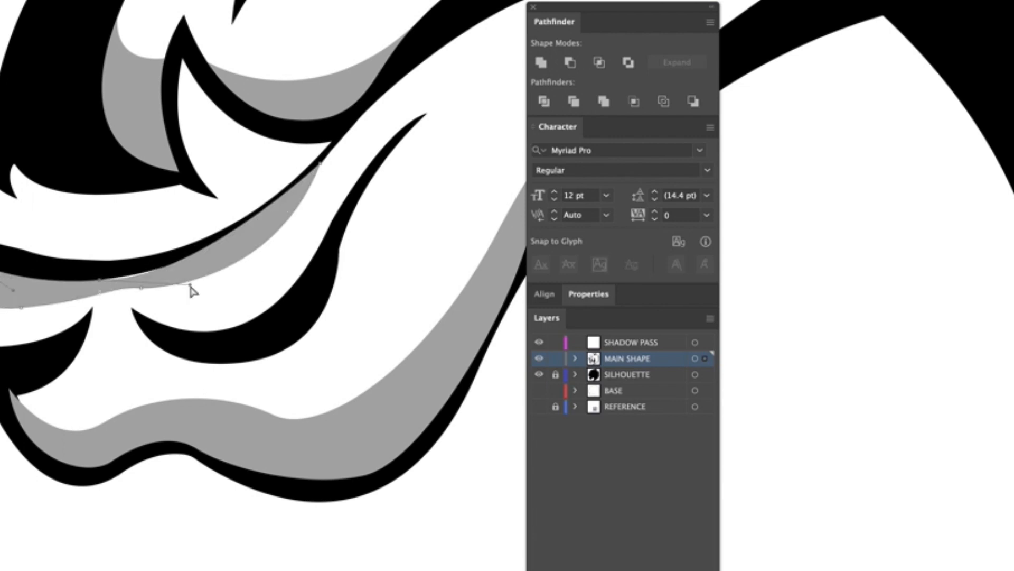
{"action": "left_click_drag", "start_coordinate": [321, 162], "coordinate": [302, 184]}
{"action": "left_click_drag", "start_coordinate": [252, 310], "coordinate": [244, 325]}
Adjust the grey chin shadow and the lower tip of the neck shadow so they tuck under the black outline
{"action": "left_click", "coordinate": [354, 441]}
{"action": "key", "text": "super+minus"}
{"action": "key", "text": "super+minus"}
{"action": "key", "text": "super+minus"}
{"action": "key", "text": "super+minus"}
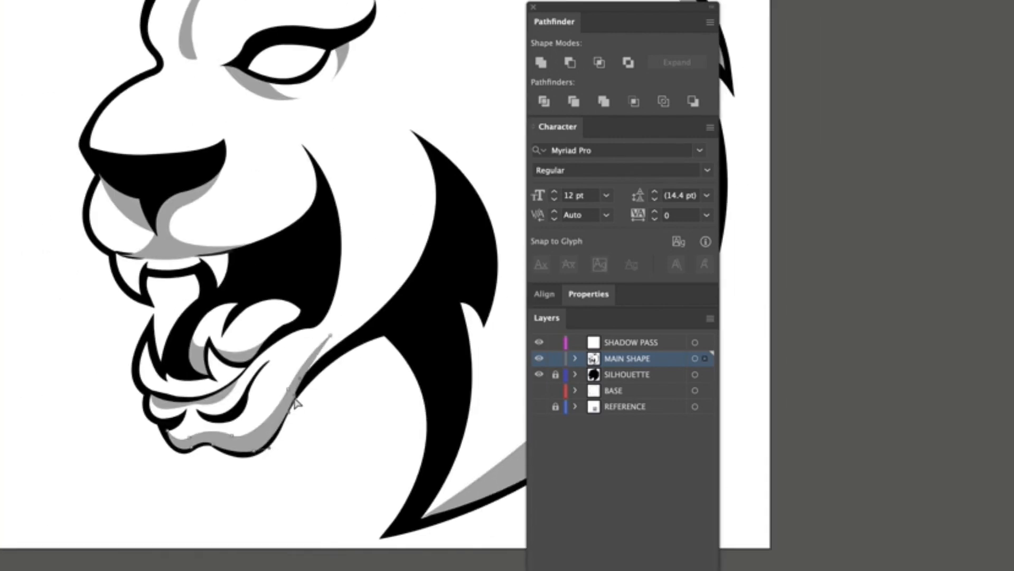
{"action": "scroll", "coordinate": [219, 452], "scroll_direction": "right", "scroll_amount": 5}
{"action": "left_click", "coordinate": [403, 450]}
{"action": "left_click_drag", "start_coordinate": [435, 501], "coordinate": [443, 523]}
Adjust the curve handles of the ear's inner-edge shadow so it fills the gap beside the black ear outline
{"action": "scroll", "coordinate": [358, 254], "scroll_direction": "up", "scroll_amount": 5}
{"action": "scroll", "coordinate": [358, 253], "scroll_direction": "up", "scroll_amount": 4}
{"action": "left_click", "coordinate": [338, 338]}
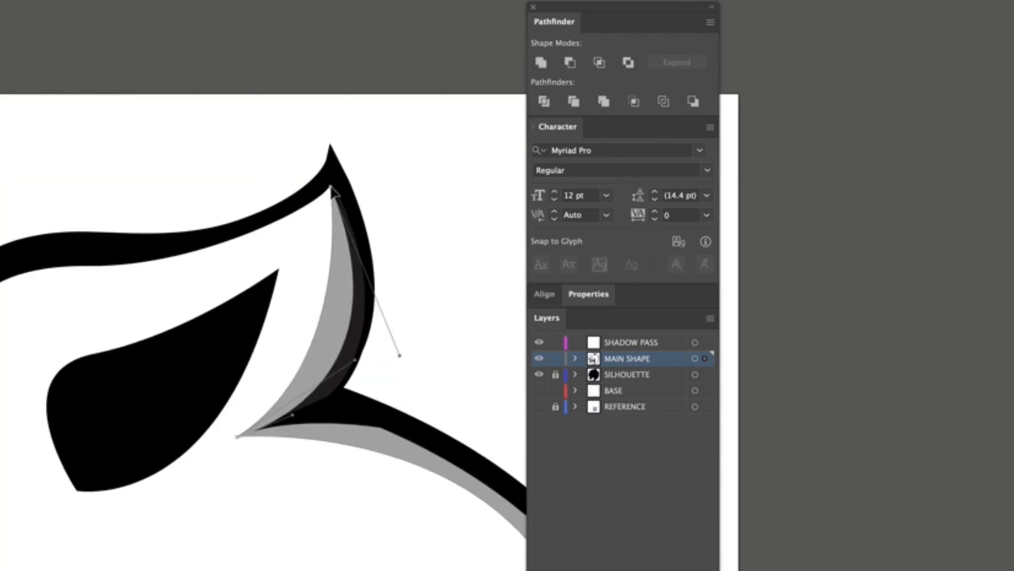
{"action": "left_click_drag", "start_coordinate": [398, 356], "coordinate": [403, 393]}
{"action": "scroll", "coordinate": [406, 383], "scroll_direction": "up", "scroll_amount": 4}
{"action": "key", "text": "i"}
{"action": "left_click", "coordinate": [376, 445]}
{"action": "key", "text": "super+z"}
{"action": "scroll", "coordinate": [370, 412], "scroll_direction": "right", "scroll_amount": 1}
{"action": "key", "text": "a"}
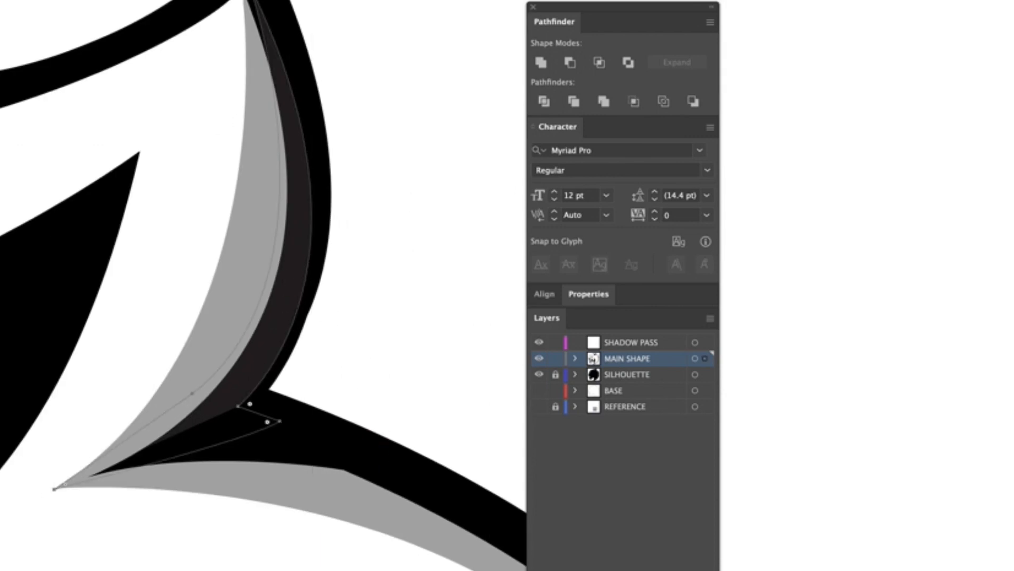
Reshape the grey muzzle shadow beside the nose with the Pen tool and Direct Selection, carrying its edge down to the mouth line
{"action": "left_click", "coordinate": [911, 473]}
{"action": "key", "text": "super+minus"}
{"action": "key", "text": "super+minus"}
{"action": "key", "text": "super+minus"}
{"action": "key", "text": "super+minus"}
{"action": "left_click", "coordinate": [145, 348]}
{"action": "key", "text": "super+equal"}
{"action": "key", "text": "super+equal"}
{"action": "key", "text": "super+equal"}
{"action": "key", "text": "super+equal"}
{"action": "left_click_drag", "start_coordinate": [374, 340], "coordinate": [139, 297]}
{"action": "key", "text": "super+shift+a"}
{"action": "key", "text": "p"}
{"action": "left_click", "coordinate": [173, 283]}
{"action": "left_click_drag", "start_coordinate": [299, 345], "coordinate": [412, 337]}
{"action": "left_click", "coordinate": [139, 298]}
{"action": "key", "text": "a"}
{"action": "left_click_drag", "start_coordinate": [95, 246], "coordinate": [134, 321]}
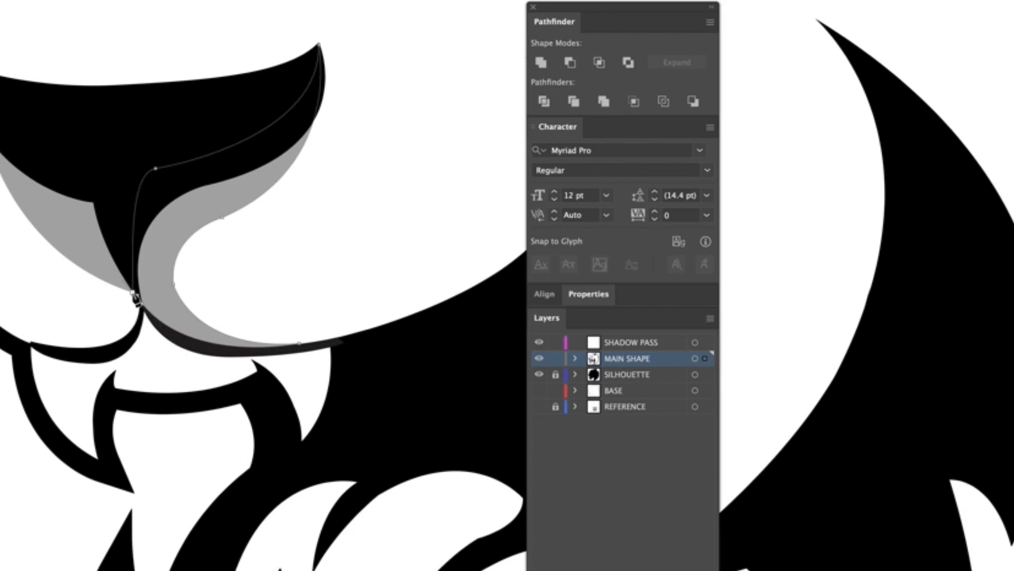
Clean up the grey shadow tips where the nose line meets the mouth using the Pen tool and Direct Selection
{"action": "key", "text": "super+equal"}
{"action": "key", "text": "super+equal"}
{"action": "key", "text": "super+equal"}
{"action": "key", "text": "Delete"}
{"action": "key", "text": "v"}
{"action": "key", "text": "p"}
{"action": "left_click", "coordinate": [362, 314]}
{"action": "key", "text": "super+minus"}
{"action": "key", "text": "super+minus"}
{"action": "left_click_drag", "start_coordinate": [233, 256], "coordinate": [26, 226]}
{"action": "left_click", "coordinate": [174, 143]}
{"action": "left_click", "coordinate": [135, 296]}
{"action": "left_click", "coordinate": [155, 345]}
{"action": "key", "text": "super+shift+a"}
{"action": "key", "text": "a"}
{"action": "left_click", "coordinate": [157, 353]}
{"action": "key", "text": "super+equal"}
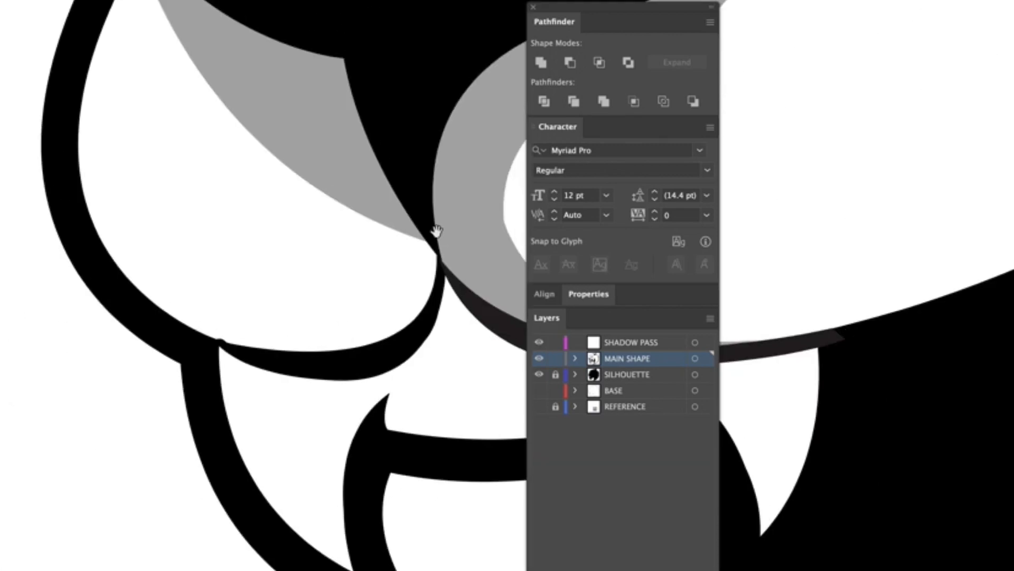
{"action": "left_click", "coordinate": [446, 275]}
{"action": "key", "text": "super+shift+a"}
Draw a small white patch over the bump on the black mouth line above the front fang and refine its edge
{"action": "left_click", "coordinate": [238, 346]}
{"action": "left_click", "coordinate": [254, 315]}
{"action": "left_click", "coordinate": [205, 310]}
{"action": "left_click", "coordinate": [208, 335]}
{"action": "left_click", "coordinate": [238, 347]}
{"action": "key", "text": "shift+x"}
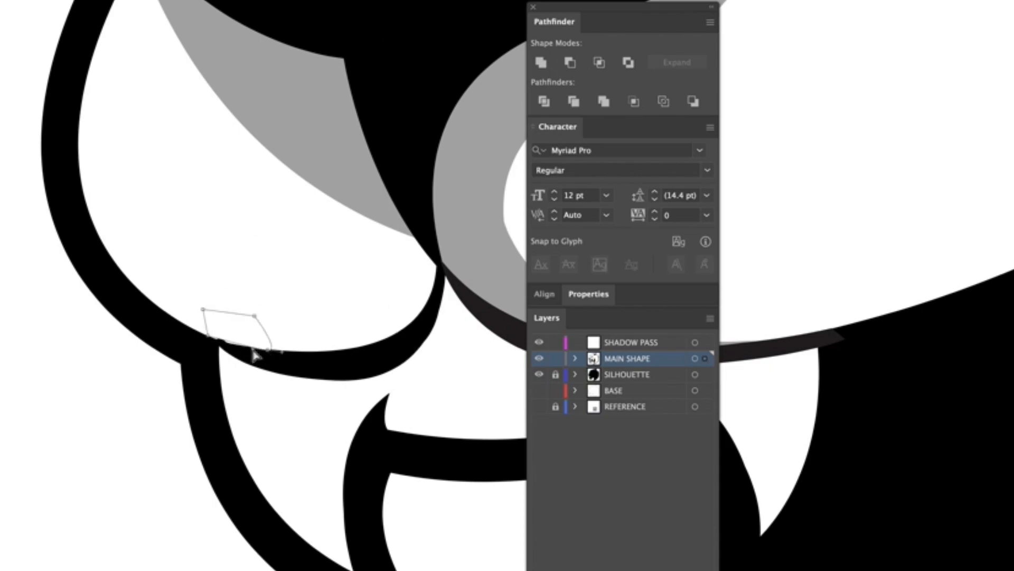
{"action": "left_click_drag", "start_coordinate": [251, 350], "coordinate": [273, 349]}
{"action": "key", "text": "super+shift+a"}
Select all white shapes sharing the panther face's fill and stroke and recolour them teal, 0094ad
{"action": "key", "text": "v"}
{"action": "key", "text": "super+0"}
{"action": "key", "text": "super+minus"}
{"action": "key", "text": "super+minus"}
{"action": "key", "text": "v"}
{"action": "key", "text": "space"}
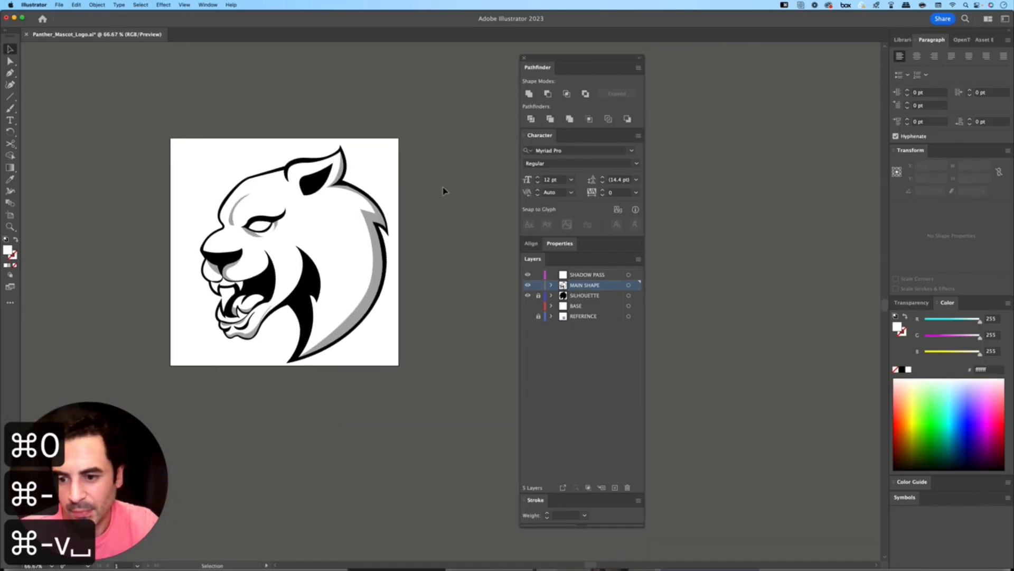
{"action": "key", "text": "v"}
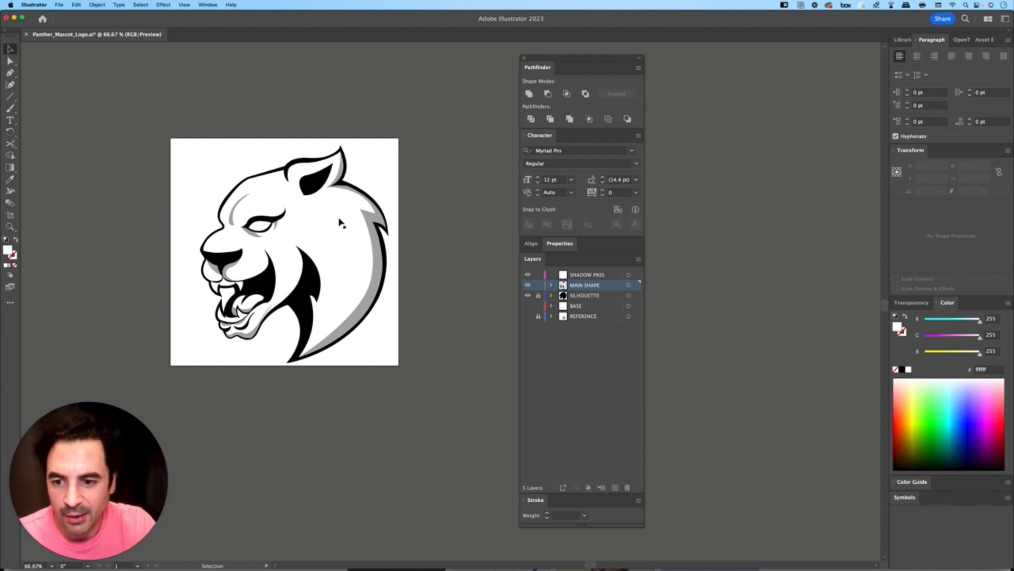
{"action": "left_click", "coordinate": [318, 237]}
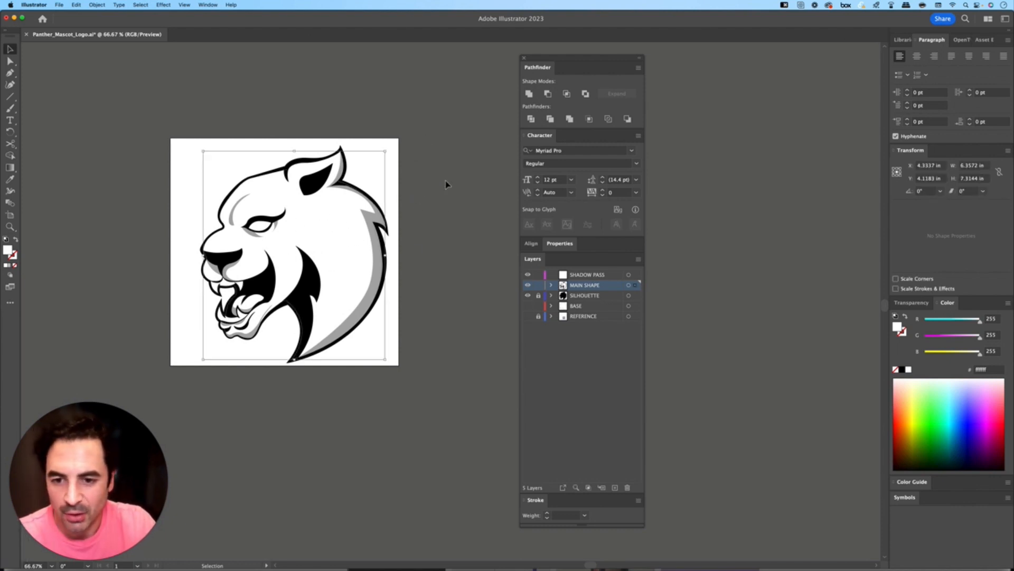
{"action": "key", "text": "super+shift+a"}
{"action": "key", "text": "a"}
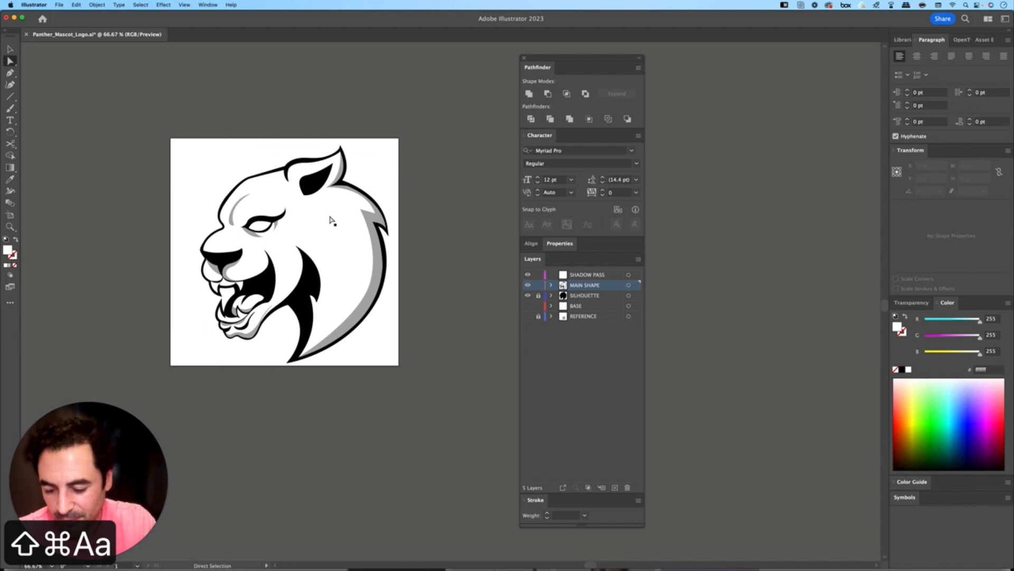
{"action": "left_click", "coordinate": [328, 214]}
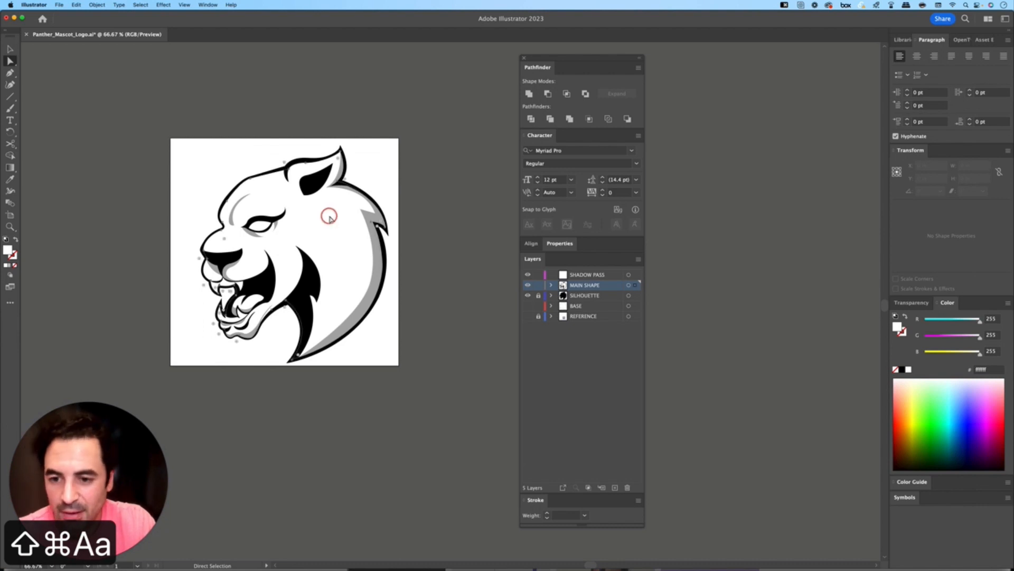
{"action": "left_click", "coordinate": [141, 5]}
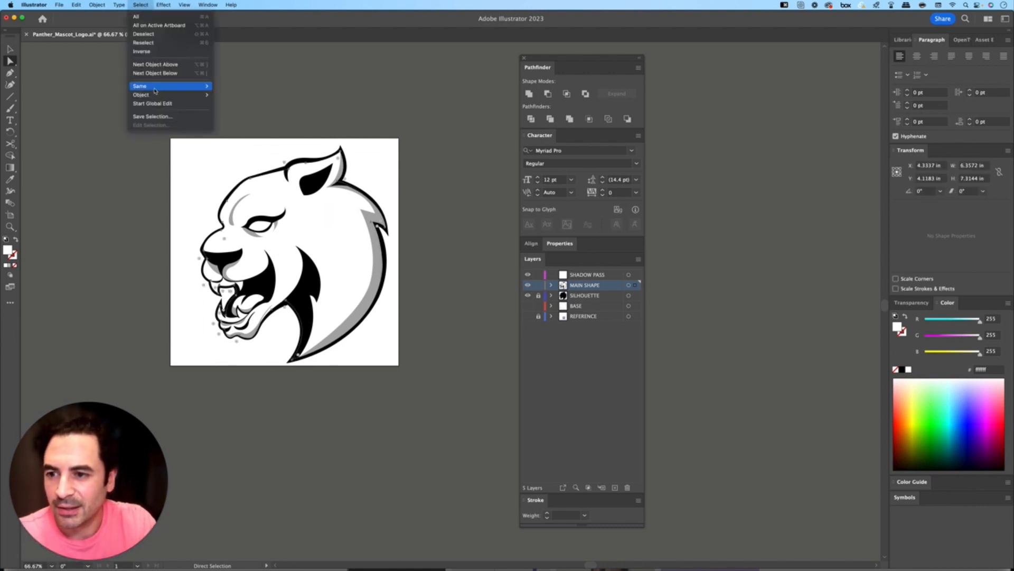
{"action": "mouse_move", "coordinate": [169, 86]}
{"action": "left_click", "coordinate": [251, 122]}
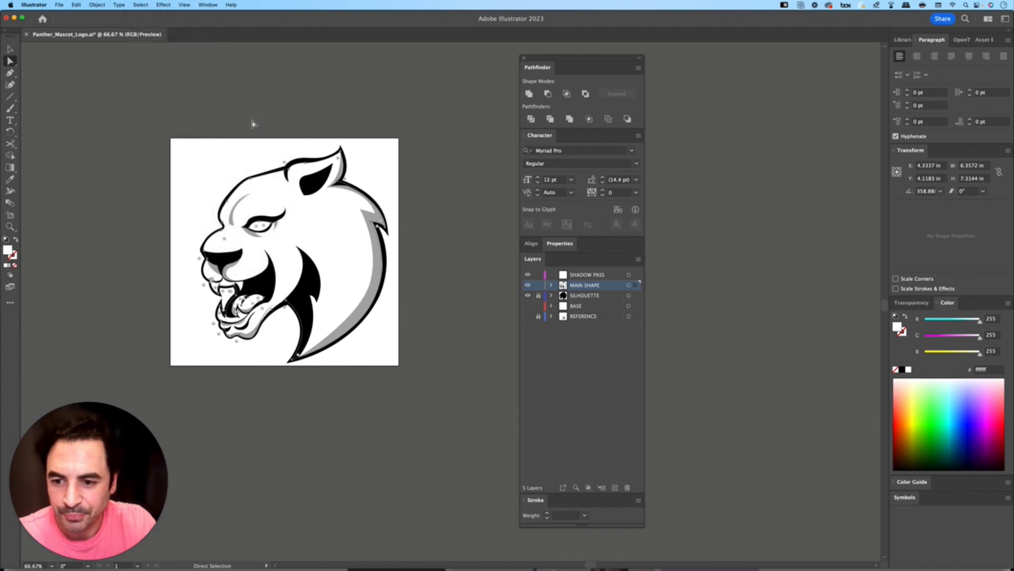
{"action": "left_click_drag", "start_coordinate": [980, 322], "coordinate": [944, 338]}
{"action": "left_click_drag", "start_coordinate": [948, 418], "coordinate": [961, 432]}
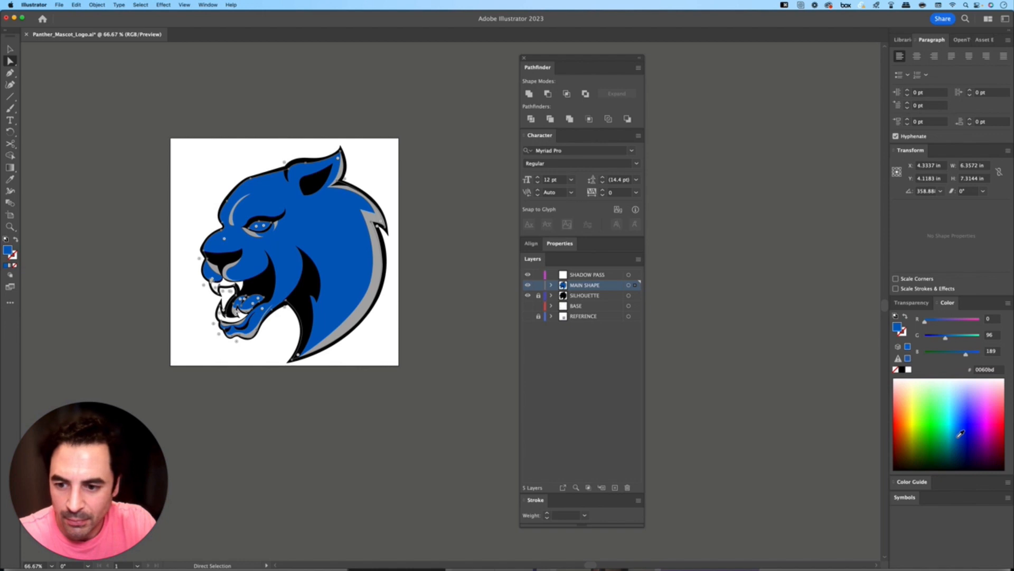
{"action": "left_click_drag", "start_coordinate": [959, 434], "coordinate": [955, 435]}
{"action": "key", "text": "shift+super+a"}
{"action": "key", "text": "v"}
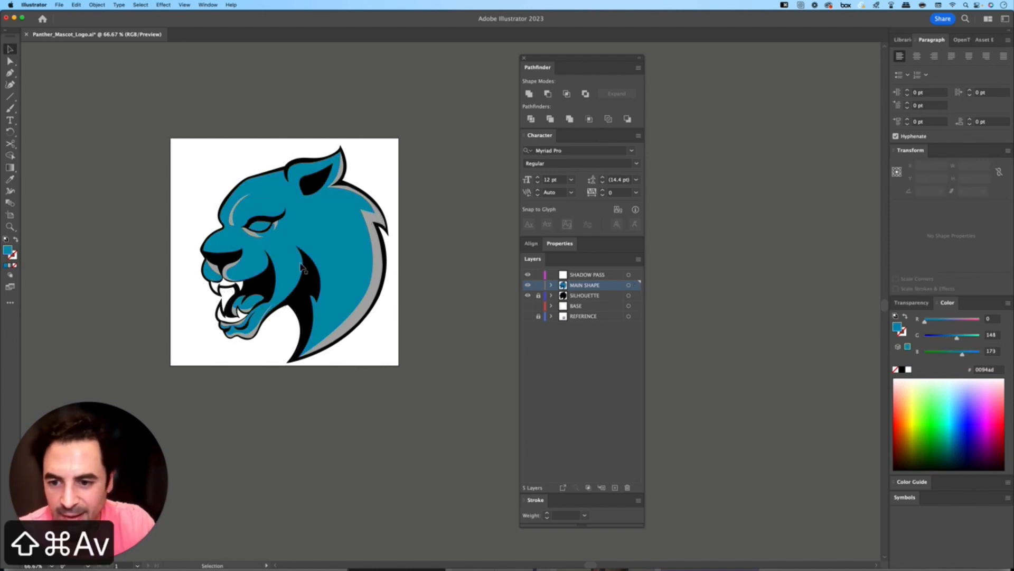
Recolour the panther's eye shape white with the Eyedropper
{"action": "key", "text": "space"}
{"action": "left_click_drag", "start_coordinate": [283, 250], "coordinate": [479, 267]}
{"action": "key", "text": "a"}
{"action": "left_click", "coordinate": [459, 247]}
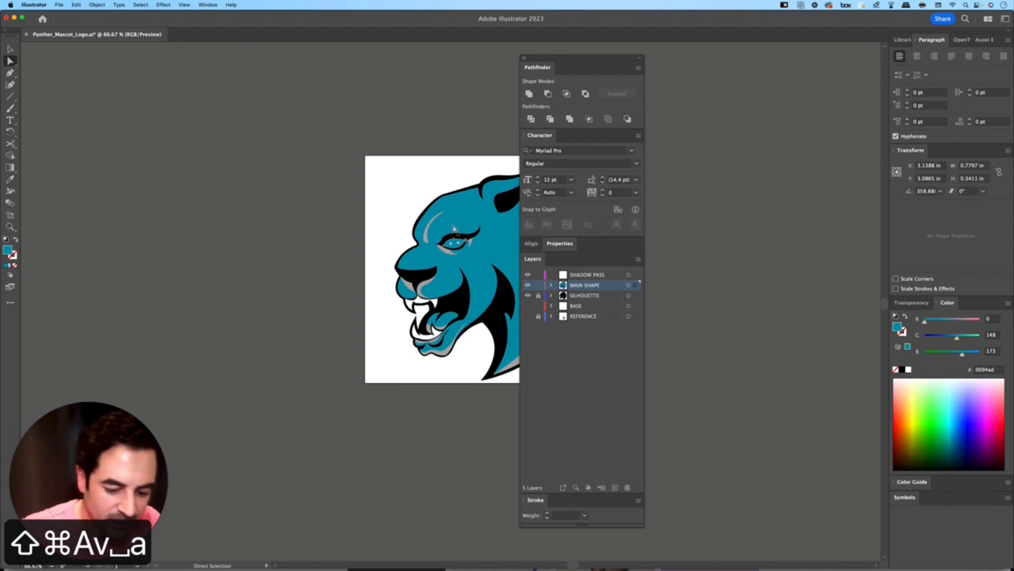
{"action": "key", "text": "shift+super+a"}
{"action": "key", "text": "v"}
{"action": "key", "text": "space"}
{"action": "left_click_drag", "start_coordinate": [464, 228], "coordinate": [352, 185]}
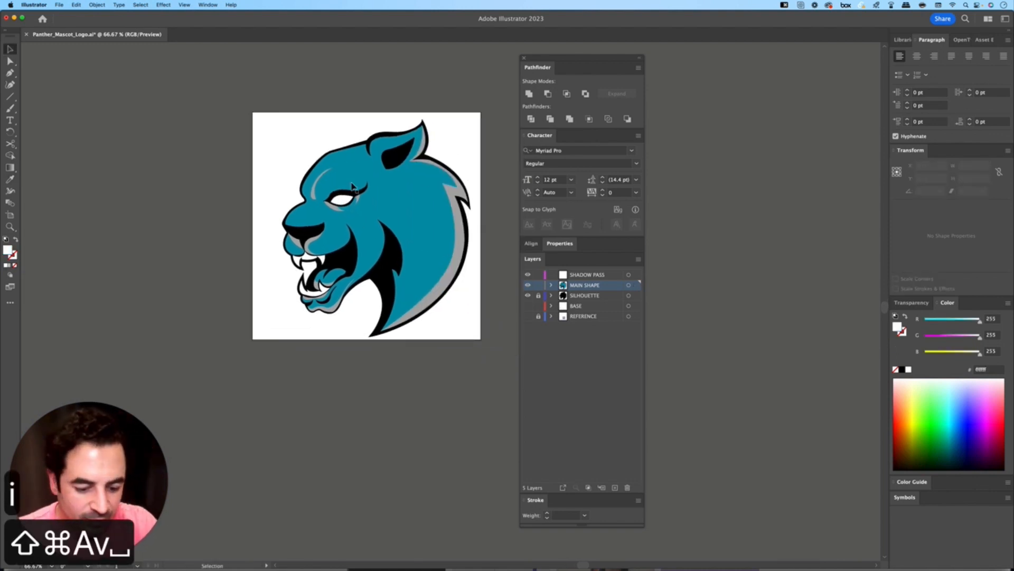
Select all grey shadow shapes by matching fill colour and recolour them dark blue, 174a60
{"action": "key", "text": "a"}
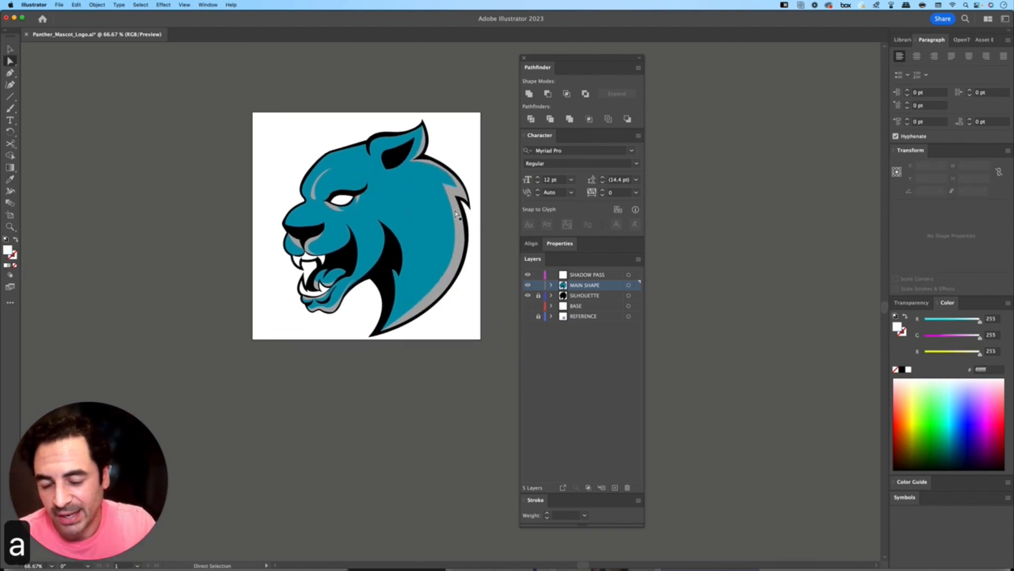
{"action": "left_click", "coordinate": [457, 215]}
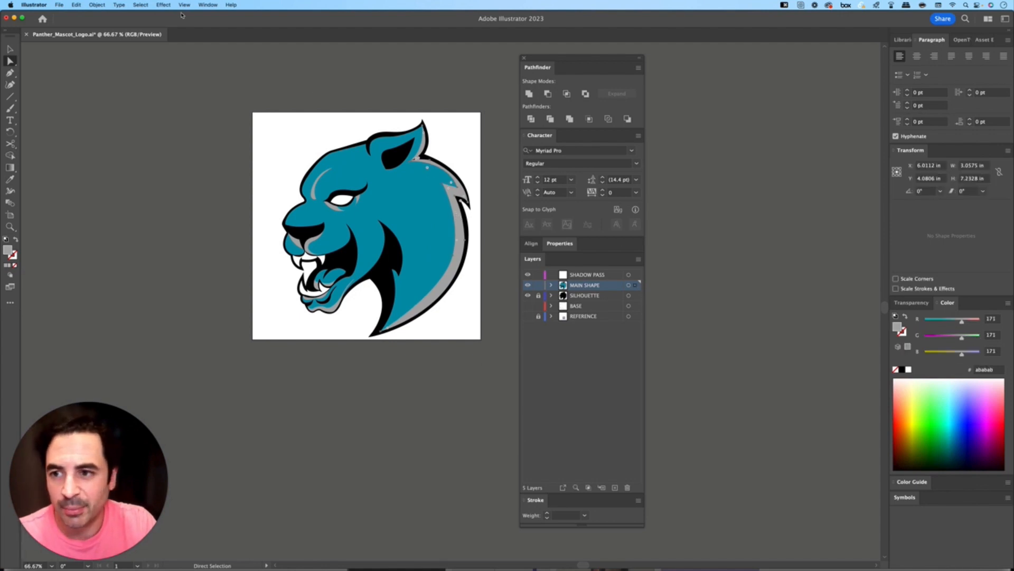
{"action": "left_click", "coordinate": [141, 5]}
{"action": "mouse_move", "coordinate": [174, 86]}
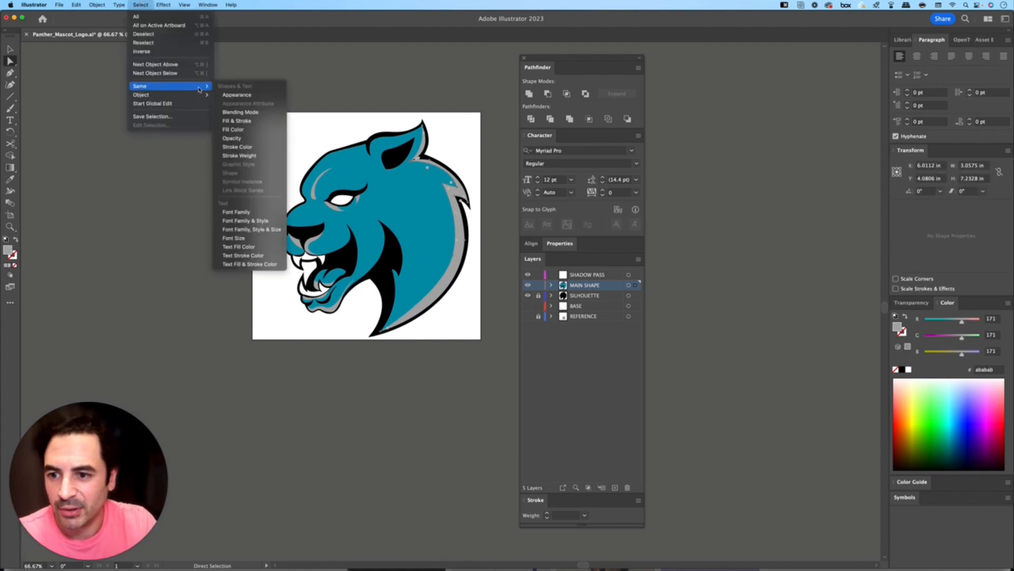
{"action": "left_click", "coordinate": [243, 130]}
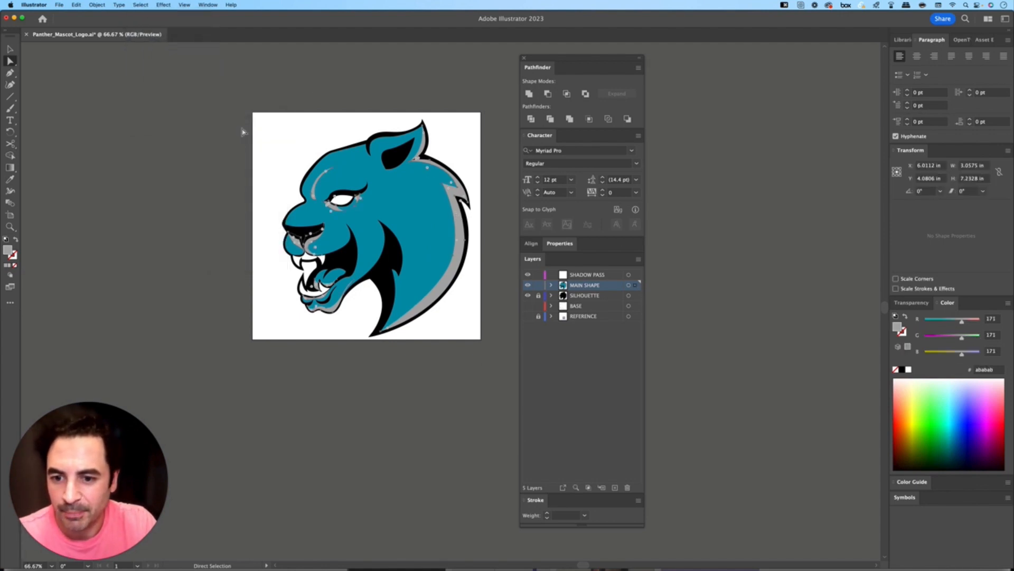
{"action": "double_click", "coordinate": [7, 251]}
{"action": "left_click", "coordinate": [574, 277]}
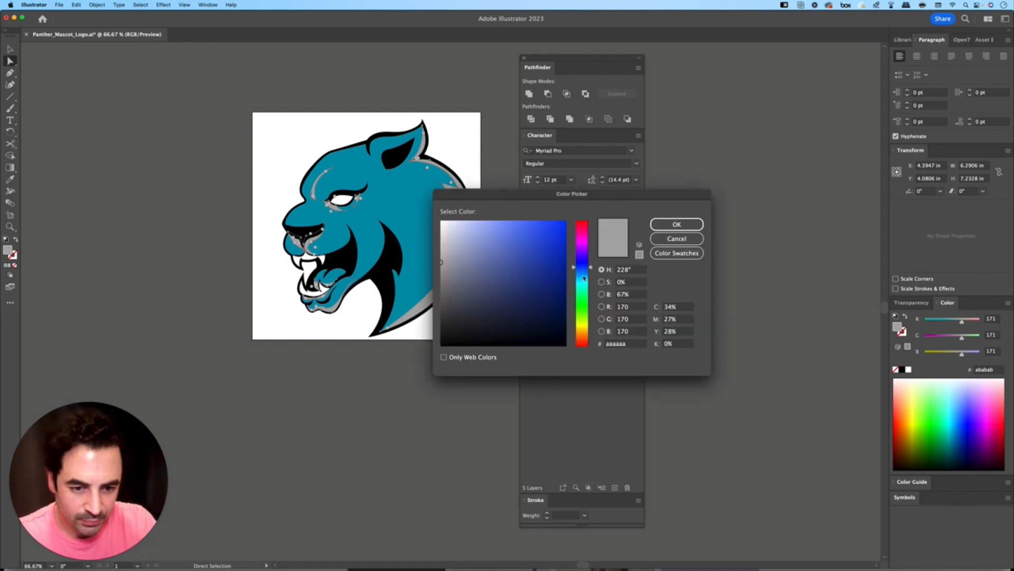
{"action": "mouse_move", "coordinate": [490, 290]}
{"action": "left_mouse_down"}
{"action": "mouse_move", "coordinate": [482, 306]}
{"action": "mouse_move", "coordinate": [537, 299]}
{"action": "left_mouse_up"}
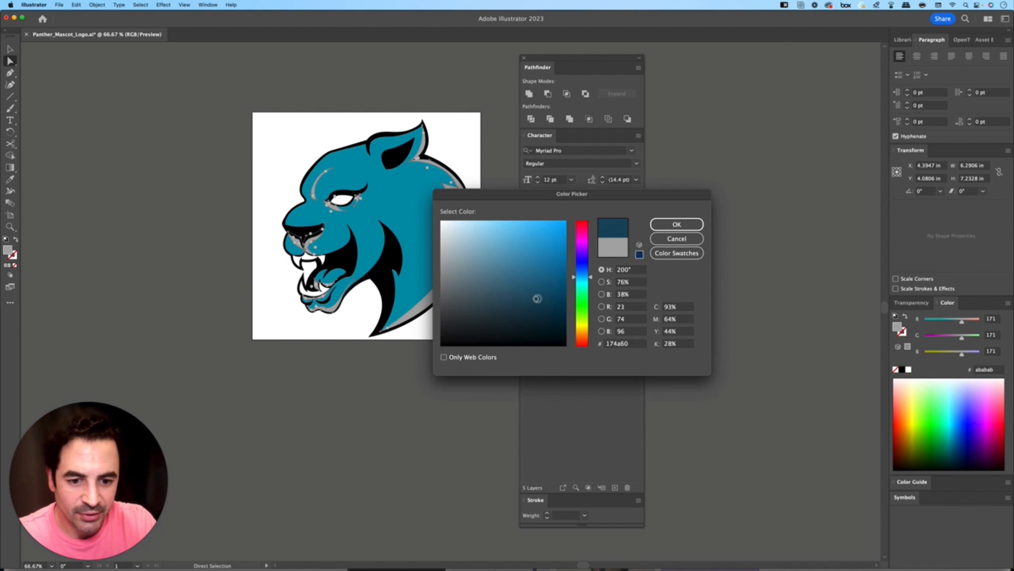
{"action": "left_click", "coordinate": [677, 224]}
{"action": "key", "text": "shift+super+a"}
{"action": "key", "text": "v"}
Examine the teal and dark blue colouring across the whole panther head
{"action": "key", "text": "space"}
{"action": "left_click_drag", "start_coordinate": [343, 361], "coordinate": [339, 368]}
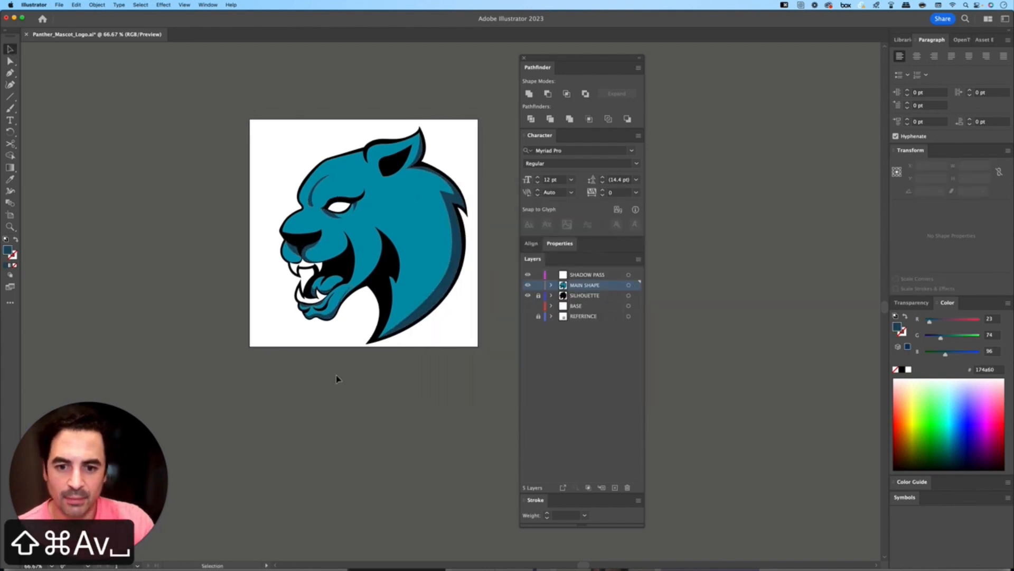
{"action": "key", "text": "super+equal"}
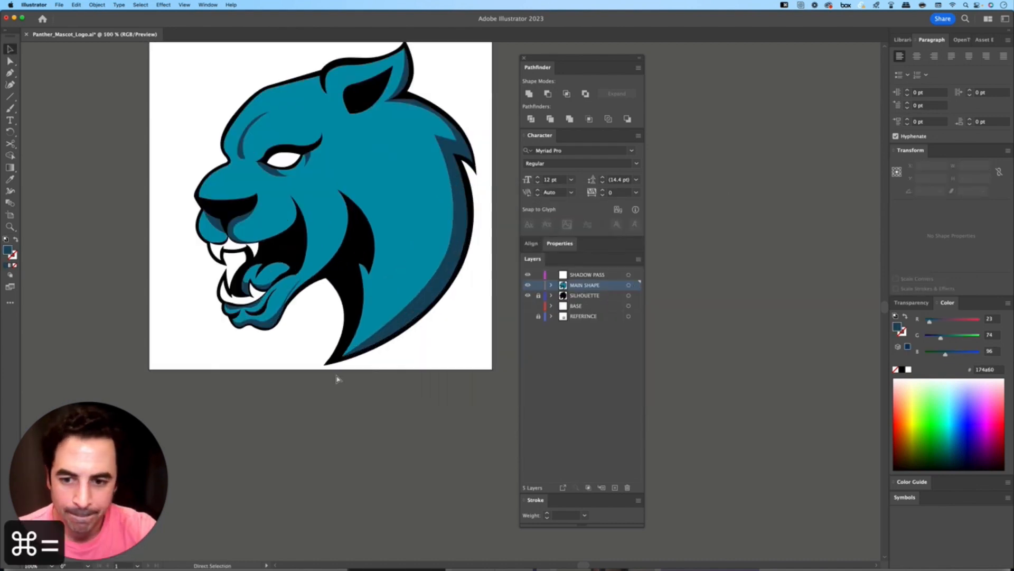
{"action": "key", "text": "super+equal"}
{"action": "scroll", "coordinate": [345, 351], "scroll_direction": "up", "scroll_amount": 5}
{"action": "scroll", "coordinate": [345, 352], "scroll_direction": "left", "scroll_amount": 3}
{"action": "key", "text": "space"}
{"action": "left_click_drag", "start_coordinate": [356, 324], "coordinate": [361, 333]}
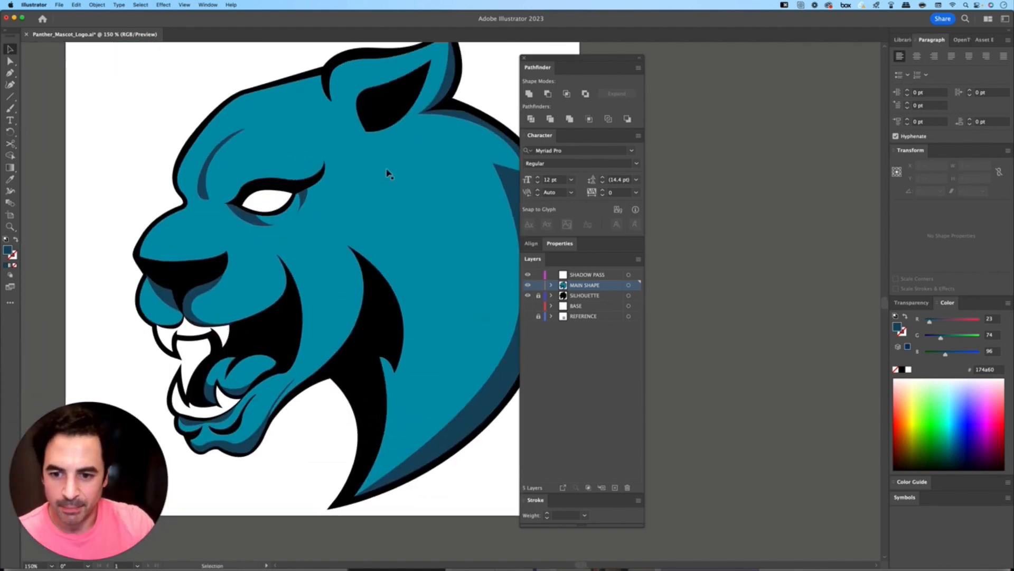
{"action": "key", "text": "super+minus"}
Draw a dark blue square swatch about 1.08 in wide beside the artboard, and duplicate it below in the panther's sampled teal
{"action": "key", "text": "i"}
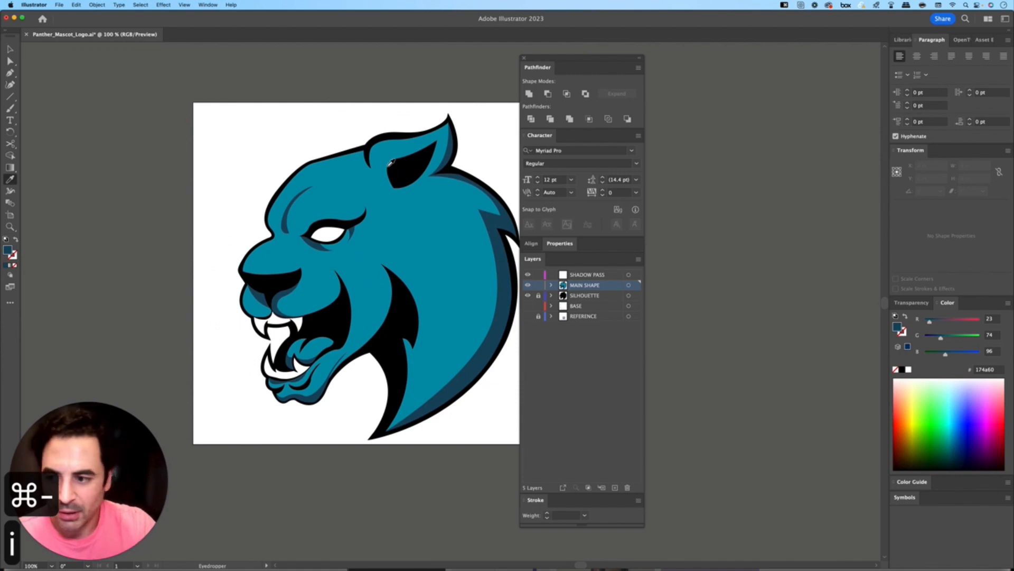
{"action": "key", "text": "m"}
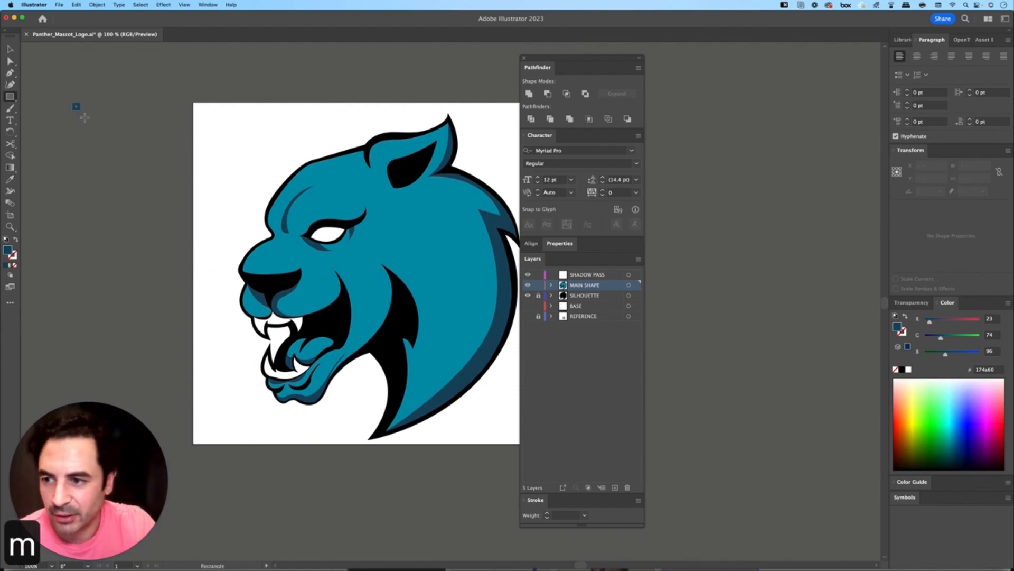
{"action": "mouse_move", "coordinate": [85, 118]}
{"action": "left_mouse_down"}
{"action": "mouse_move", "coordinate": [118, 148]}
{"action": "mouse_move", "coordinate": [111, 211]}
{"action": "left_mouse_up"}
{"action": "key", "text": "shift+super+a"}
{"action": "key", "text": "v"}
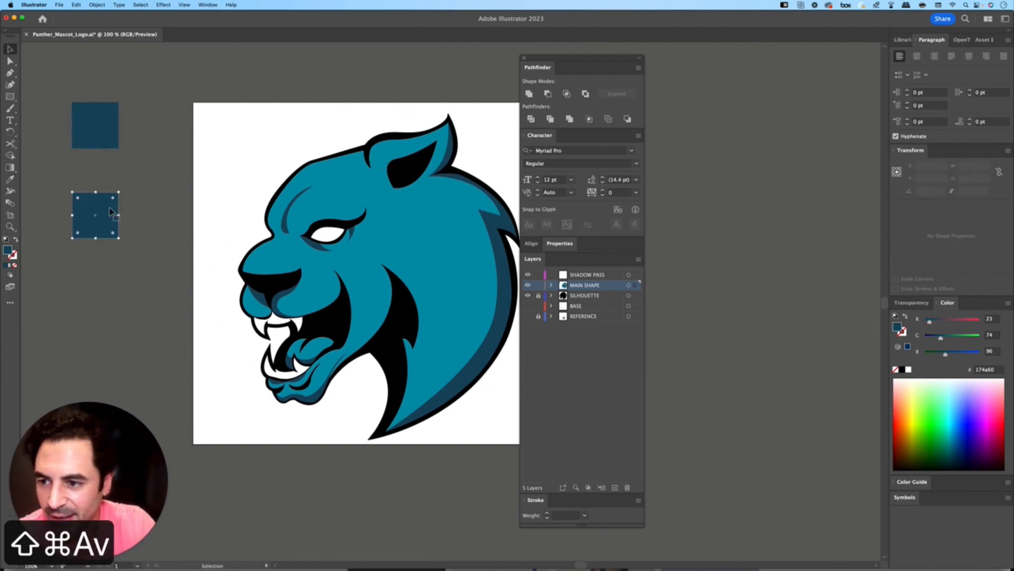
{"action": "key", "text": "i"}
{"action": "left_click", "coordinate": [358, 198]}
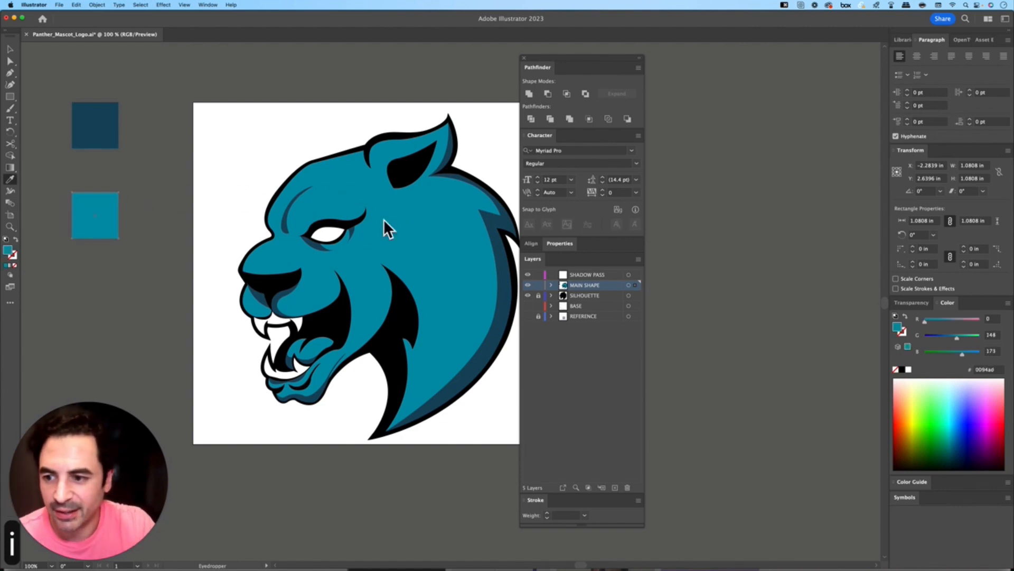
Duplicate the teal square swatch below the existing one and recolour the copy bright cyan, 20cfe2
{"action": "key", "text": "shift+super+a"}
{"action": "key", "text": "v"}
{"action": "left_click_drag", "start_coordinate": [113, 215], "coordinate": [93, 242]}
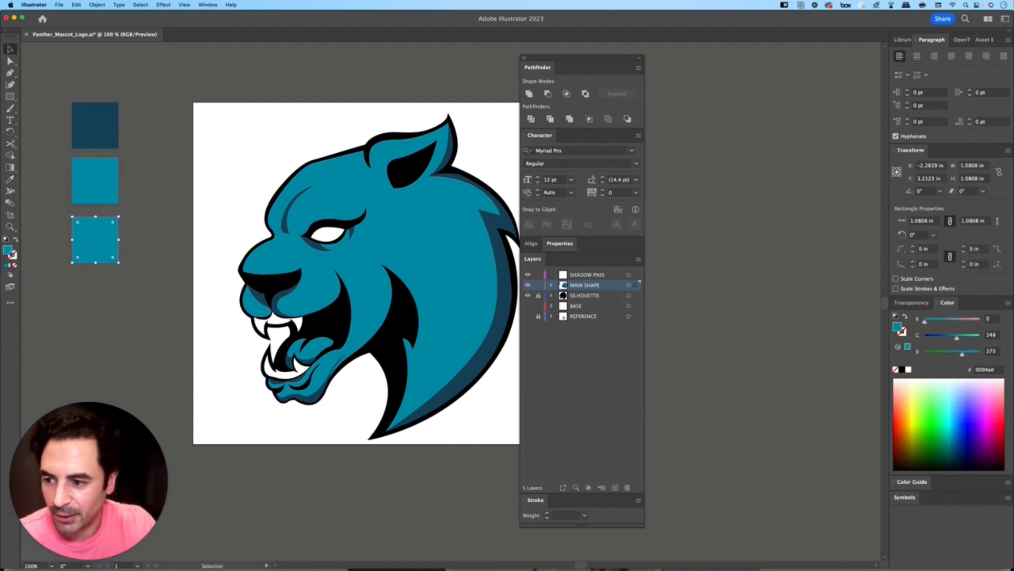
{"action": "double_click", "coordinate": [10, 252]}
{"action": "left_click", "coordinate": [545, 241]}
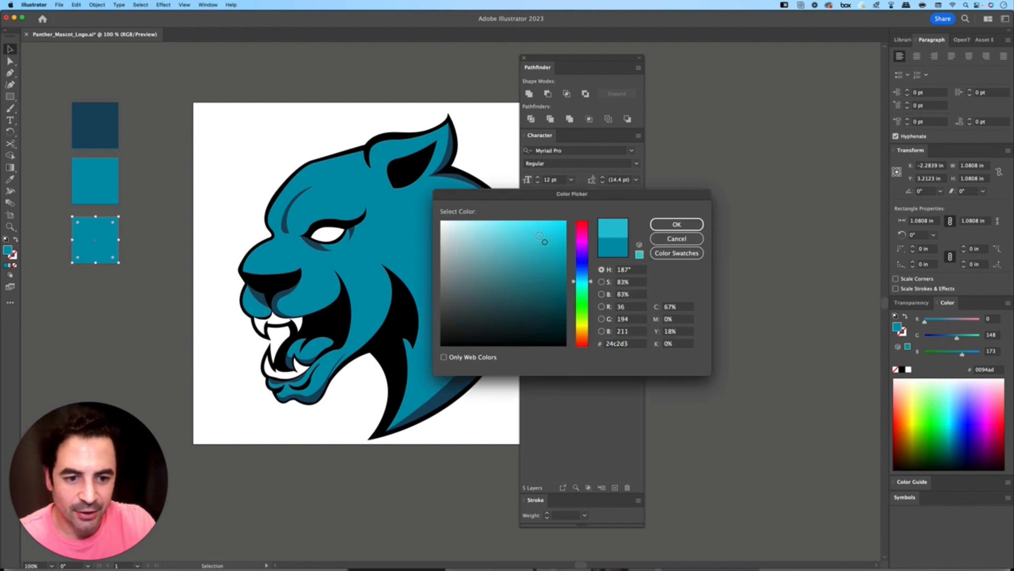
{"action": "left_click_drag", "start_coordinate": [545, 241], "coordinate": [547, 234]}
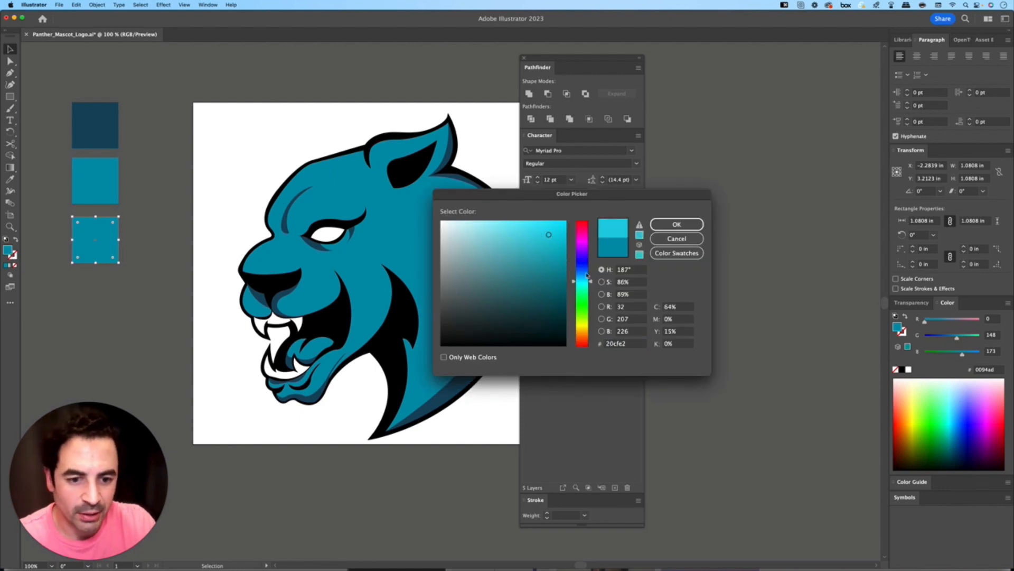
{"action": "left_click", "coordinate": [680, 225]}
{"action": "key", "text": "space"}
{"action": "left_click_drag", "start_coordinate": [404, 242], "coordinate": [392, 224]}
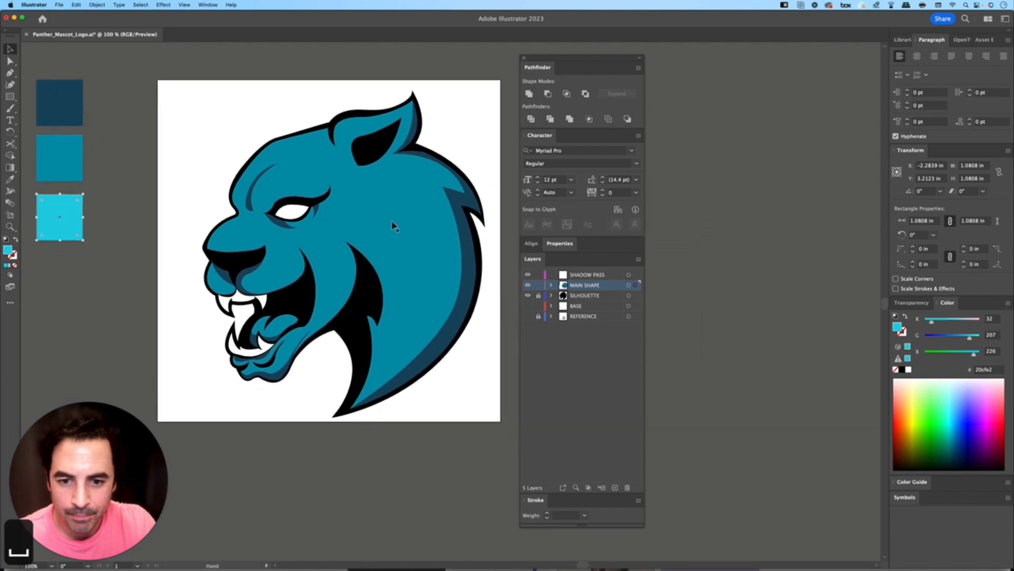
{"action": "left_click", "coordinate": [487, 154]}
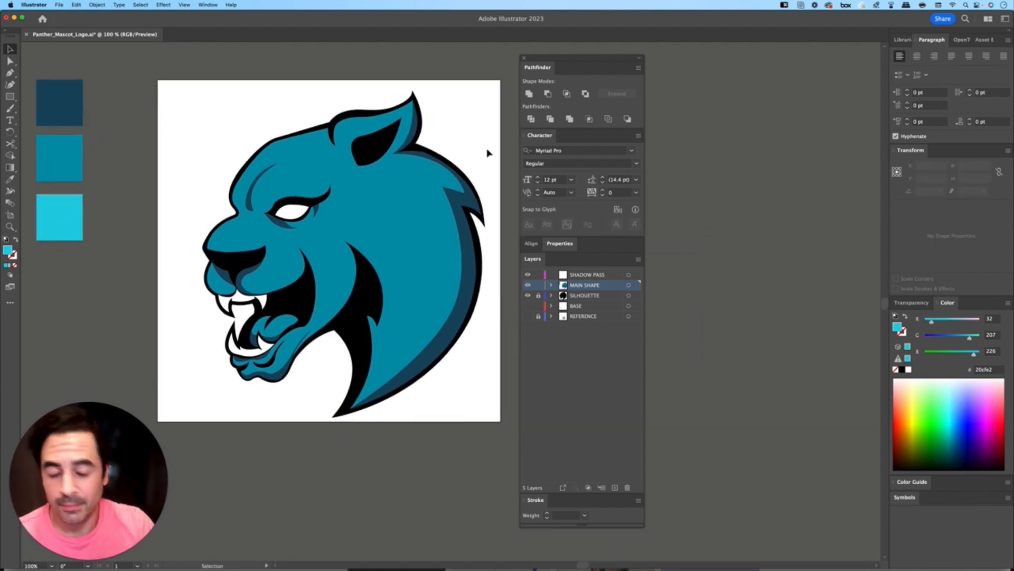
Draw cyan highlight shapes with the Pen tool on the SHADOW PASS layer along the ear, brow, cheek and back of the neck
{"action": "key", "text": "p"}
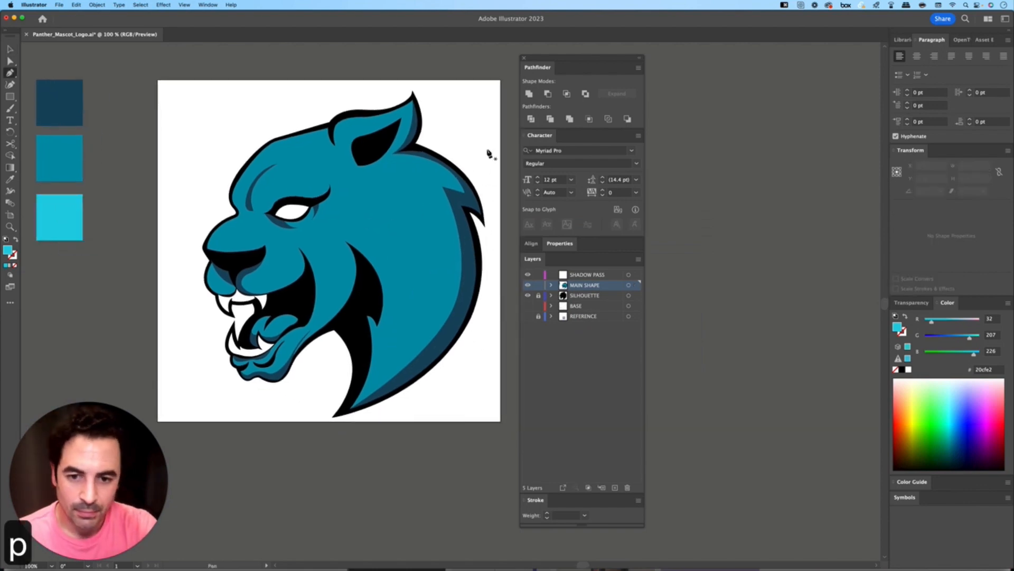
{"action": "left_click", "coordinate": [581, 276]}
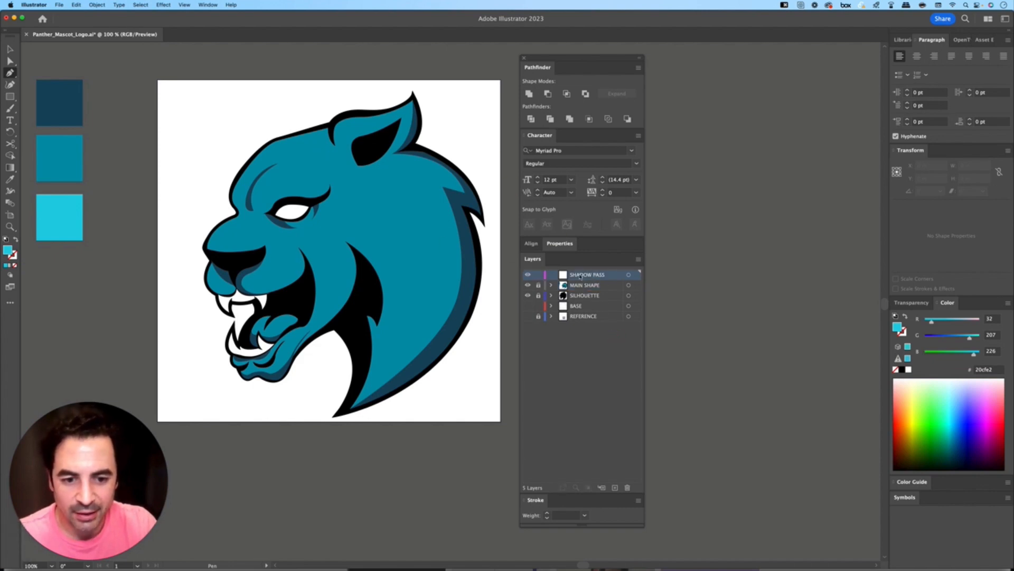
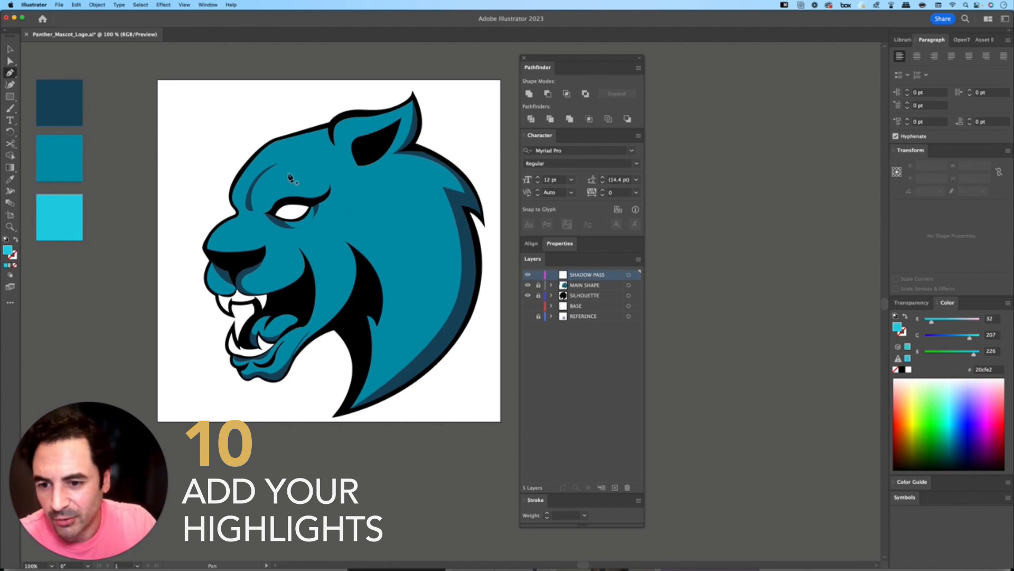
{"action": "left_click", "coordinate": [390, 115]}
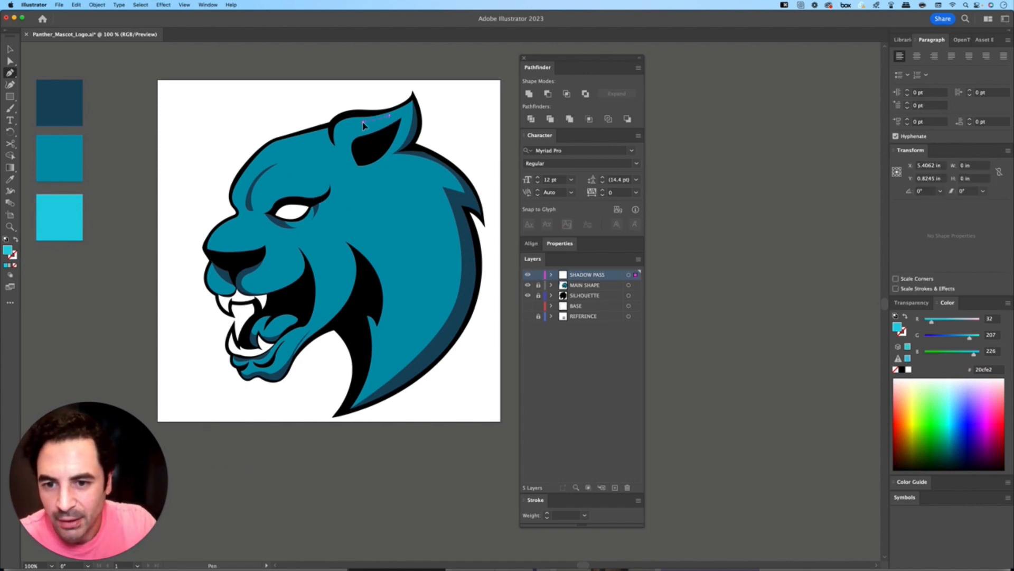
{"action": "left_click_drag", "start_coordinate": [352, 123], "coordinate": [342, 152]}
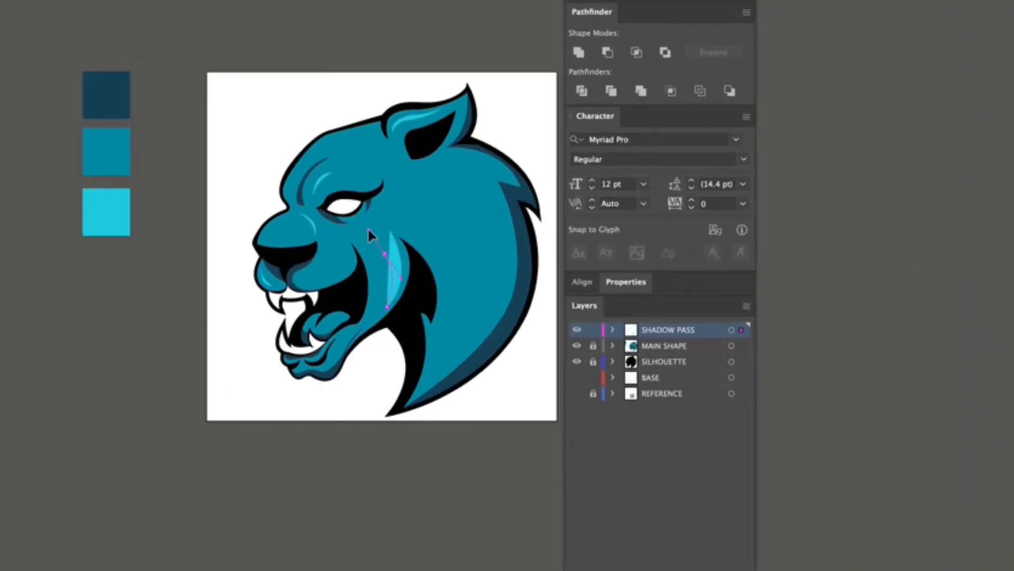
{"action": "left_click", "coordinate": [422, 263]}
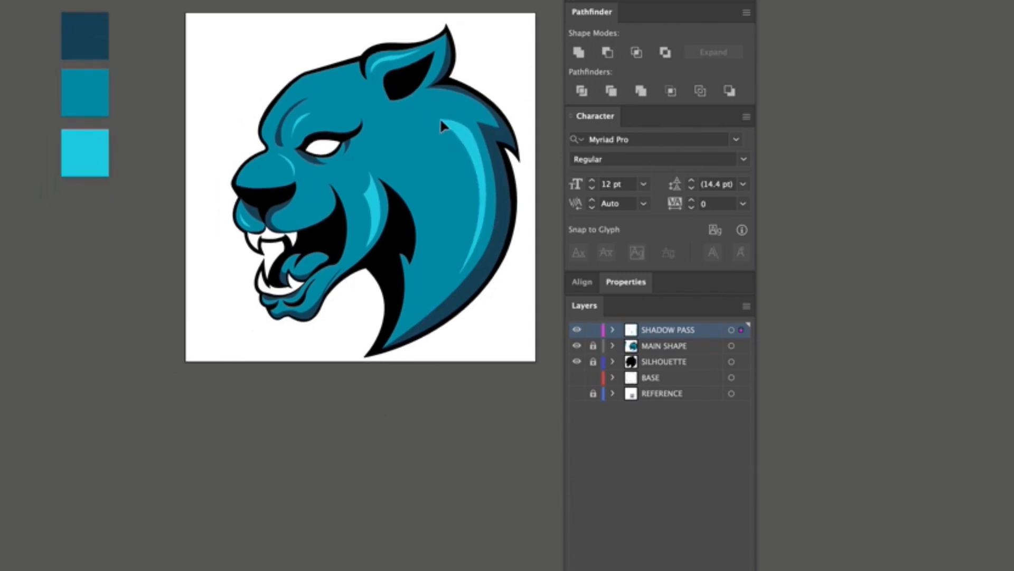
{"action": "left_click", "coordinate": [429, 244]}
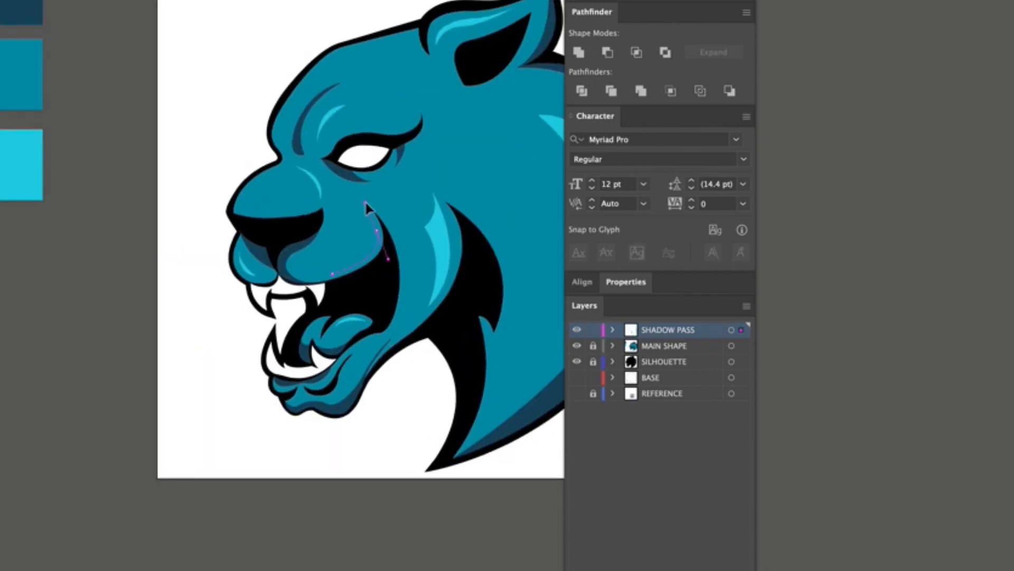
Draw a thin curved cyan highlight along the rear edge of the panther's muzzle, above the open mouth
{"action": "left_click", "coordinate": [332, 274]}
{"action": "left_click", "coordinate": [377, 233]}
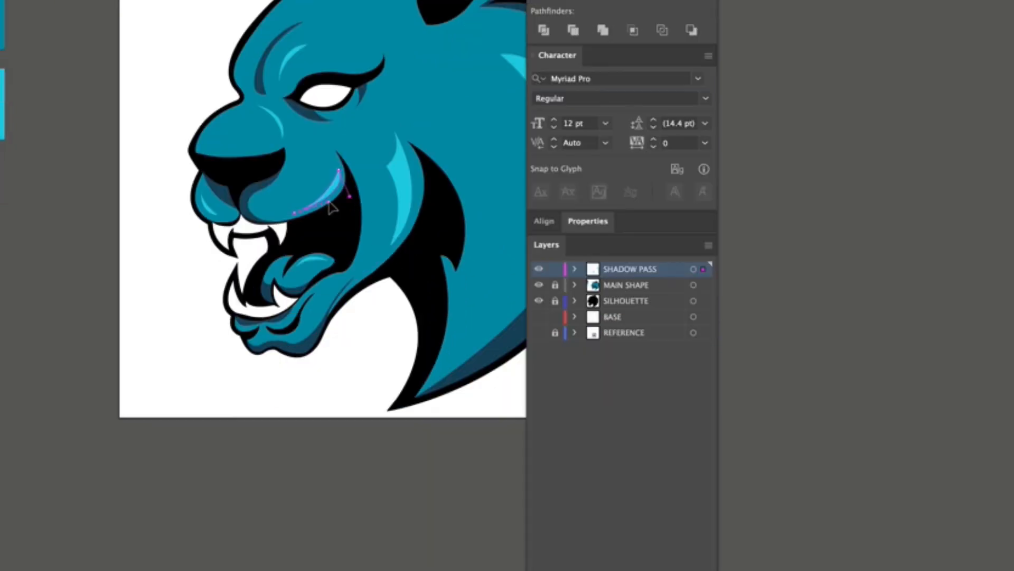
{"action": "key", "text": "v"}
{"action": "left_click", "coordinate": [373, 264]}
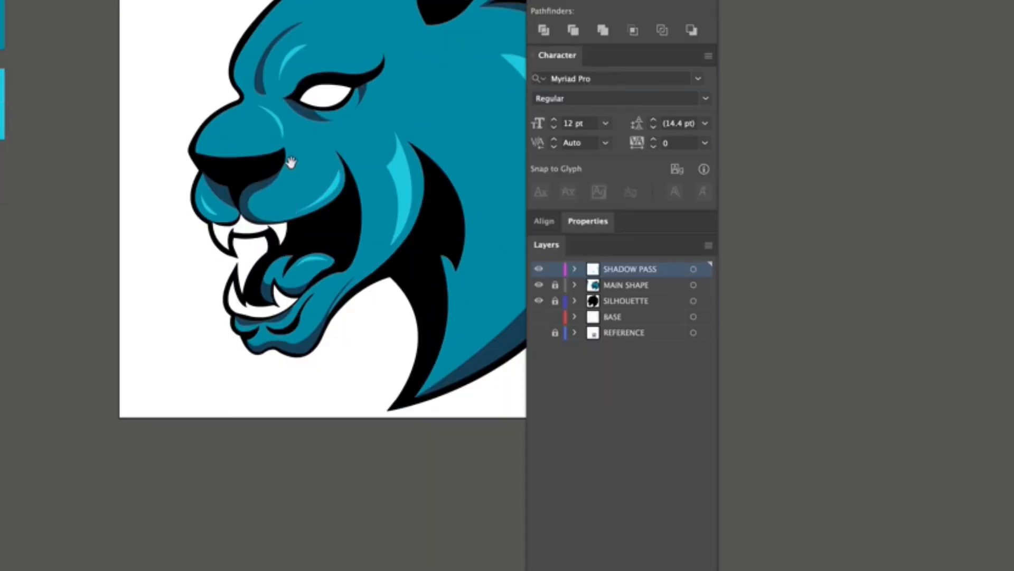
Draw a narrow curved shadow shape along the upper edge of the panther's white eye with the Pen tool
{"action": "left_click_drag", "start_coordinate": [328, 228], "coordinate": [338, 272]}
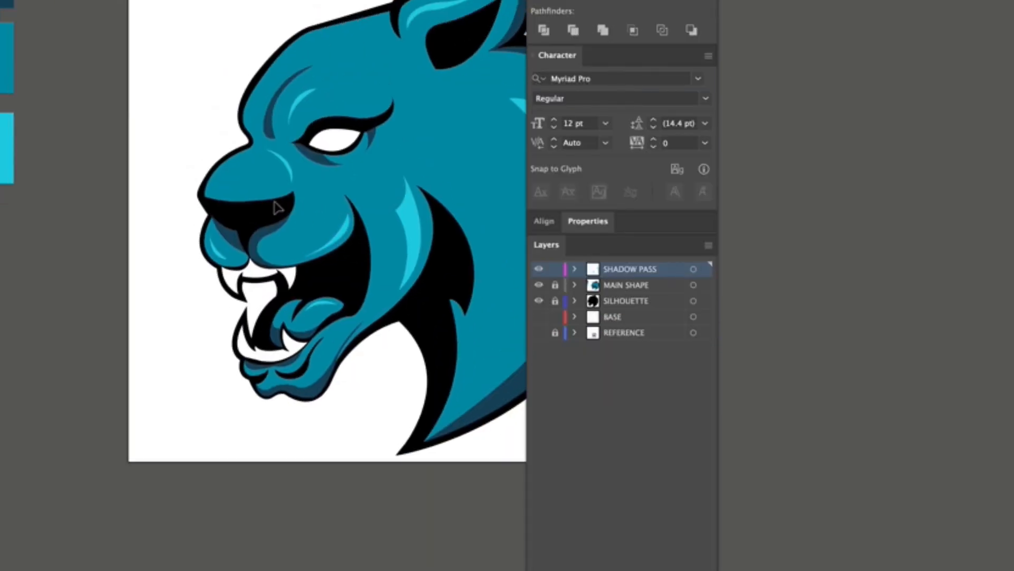
{"action": "key", "text": "ctrl+minus"}
{"action": "key", "text": "ctrl+plus"}
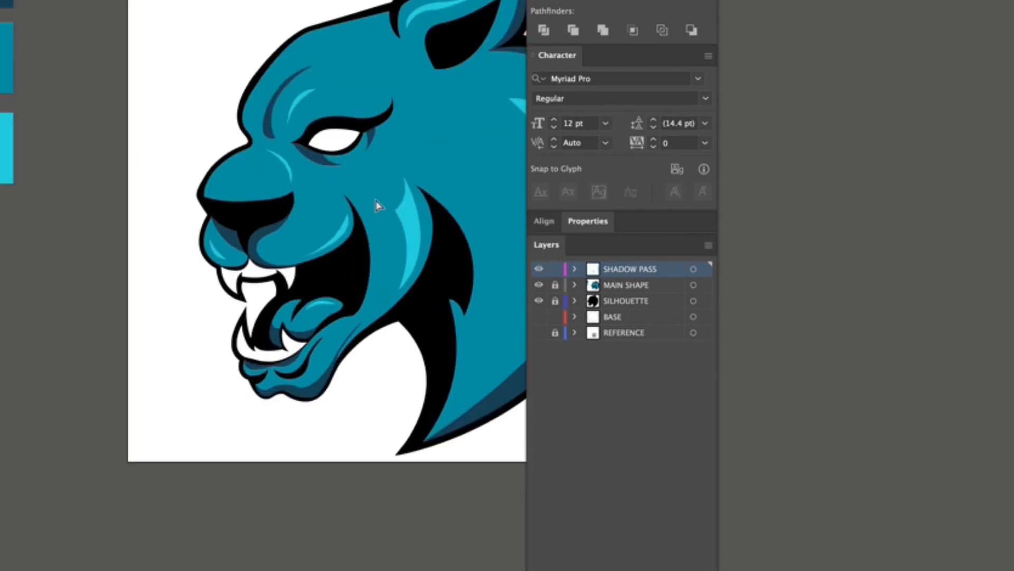
{"action": "left_click_drag", "start_coordinate": [220, 133], "coordinate": [267, 223]}
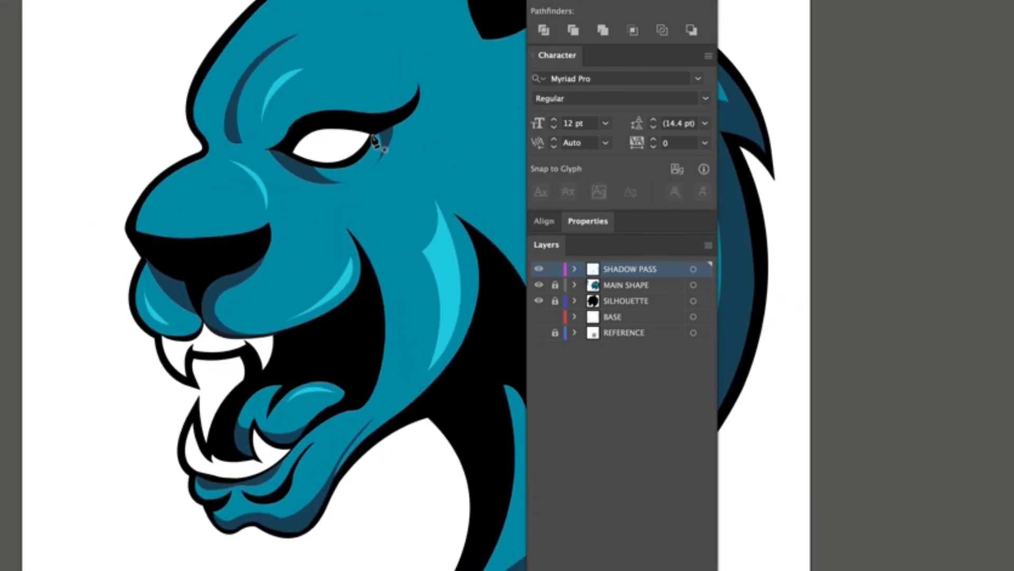
{"action": "left_click", "coordinate": [371, 134]}
{"action": "left_click_drag", "start_coordinate": [291, 153], "coordinate": [270, 180]}
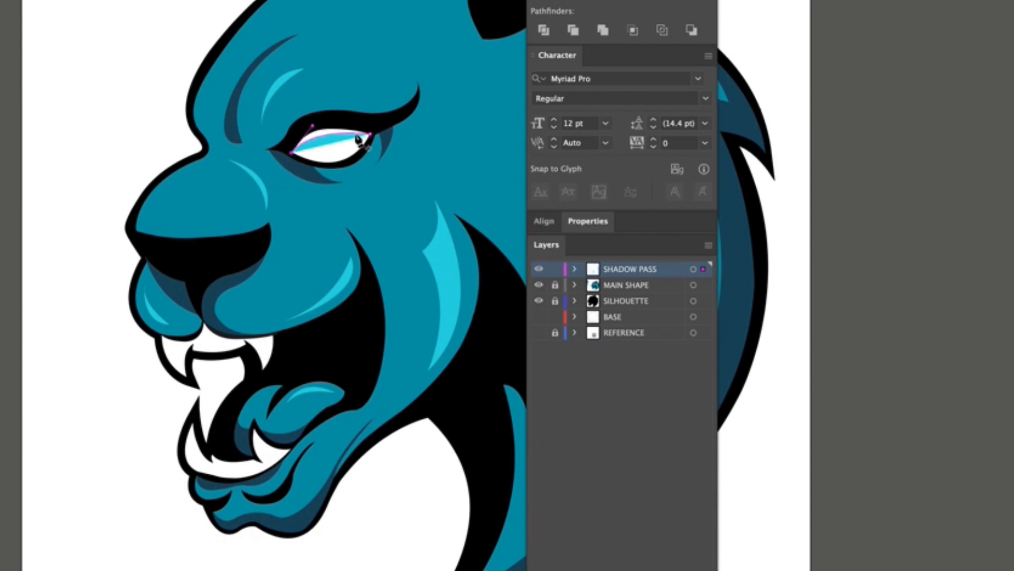
{"action": "left_click_drag", "start_coordinate": [371, 133], "coordinate": [439, 155]}
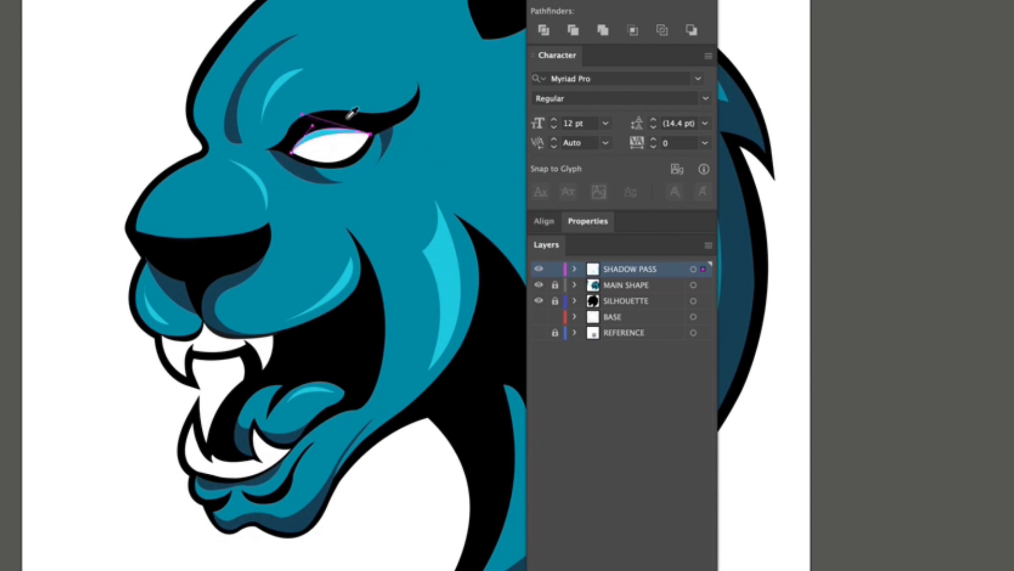
Fill the eye's shadow shape with neutral grey, a8a8a8
{"action": "left_click", "coordinate": [346, 145]}
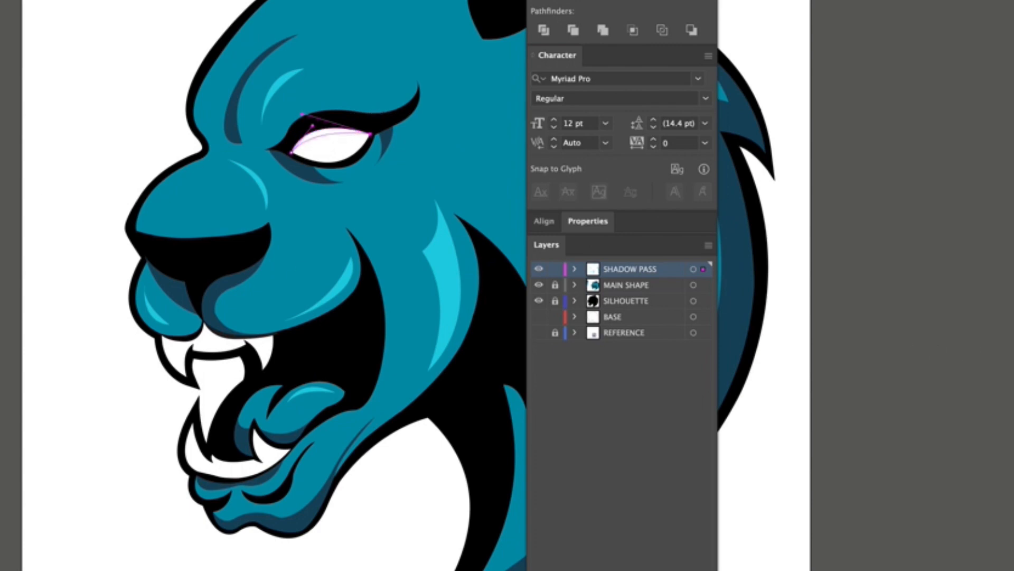
{"action": "left_click_drag", "start_coordinate": [465, 268], "coordinate": [375, 251]}
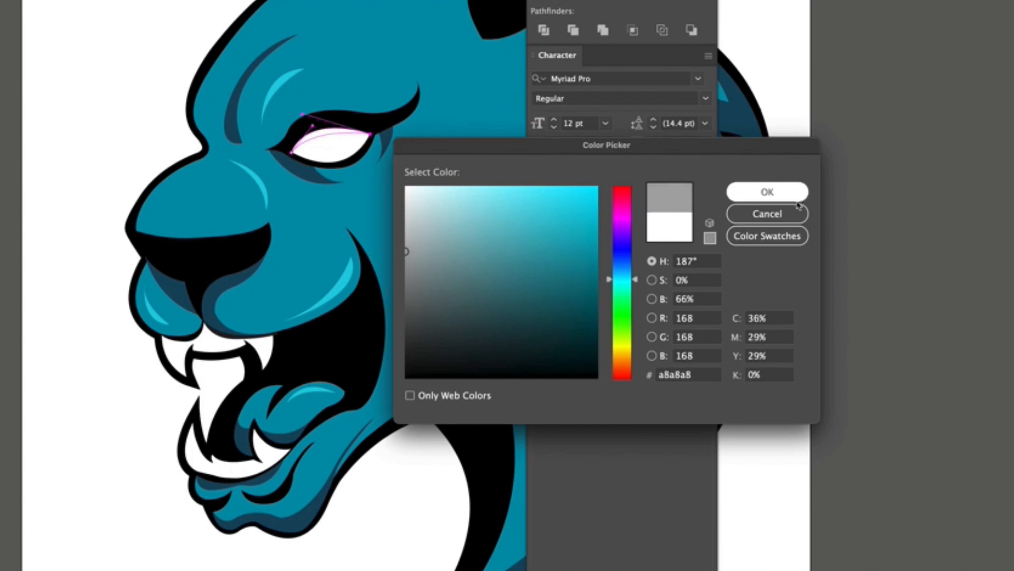
{"action": "left_click", "coordinate": [798, 195]}
Unlock the MAIN SHAPE and SILHOUETTE layers, leaving nothing selected
{"action": "scroll", "coordinate": [306, 322], "scroll_direction": "down", "scroll_amount": 3}
{"action": "scroll", "coordinate": [306, 322], "scroll_direction": "left", "scroll_amount": 2}
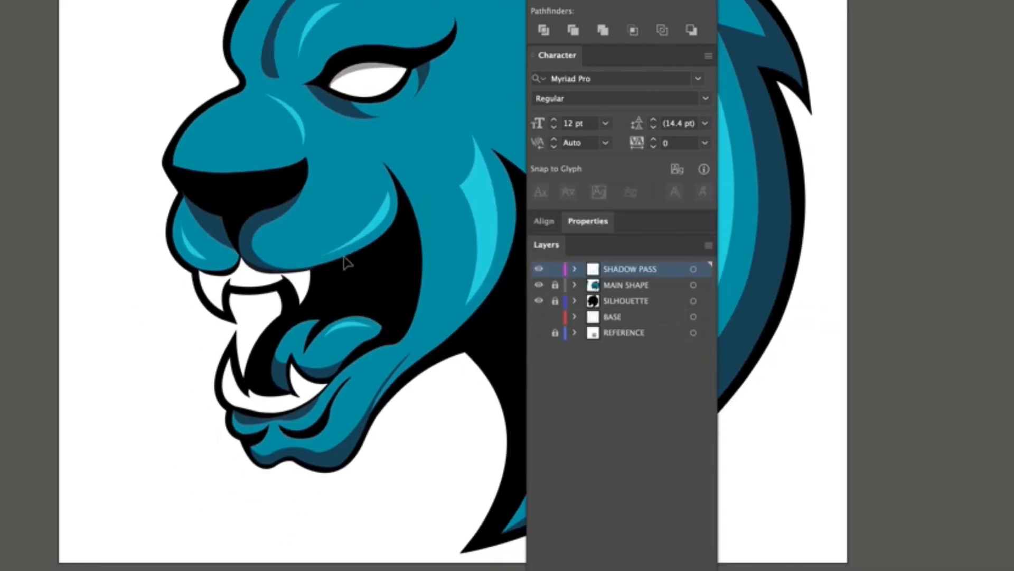
{"action": "key", "text": "p"}
{"action": "key", "text": "super+equal"}
{"action": "left_click_drag", "start_coordinate": [203, 267], "coordinate": [281, 241]}
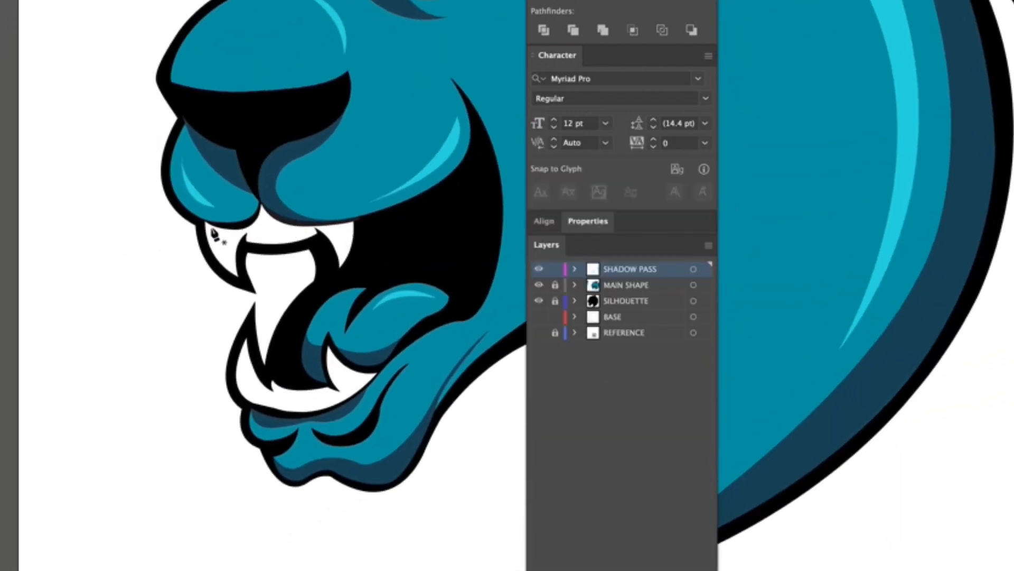
{"action": "left_click_drag", "start_coordinate": [555, 285], "coordinate": [555, 300]}
{"action": "left_click", "coordinate": [227, 237], "text": "super"}
{"action": "key", "text": "super+shift+a"}
{"action": "key", "text": "super+equal"}
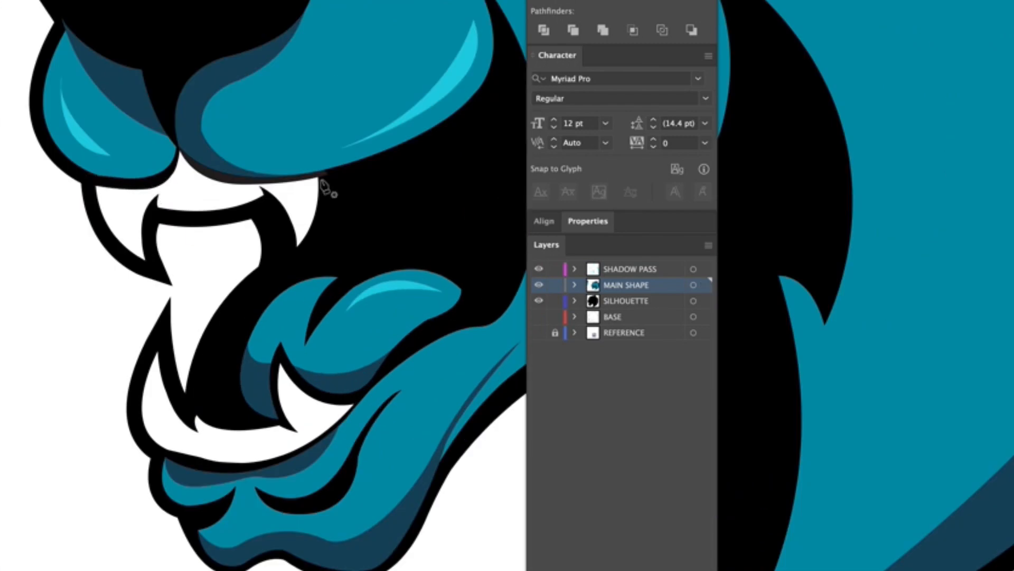
Draw a shadow shape across the top of the upper teeth on the SHADOW PASS layer and fill it with the eye shadow's grey
{"action": "left_click", "coordinate": [631, 269]}
{"action": "left_click", "coordinate": [97, 192]}
{"action": "left_click_drag", "start_coordinate": [319, 177], "coordinate": [330, 170]}
{"action": "left_click_drag", "start_coordinate": [180, 150], "coordinate": [152, 107]}
{"action": "left_click_drag", "start_coordinate": [97, 183], "coordinate": [58, 175]}
{"action": "key", "text": "super+minus"}
{"action": "key", "text": "super+minus"}
{"action": "key", "text": "i"}
{"action": "left_click", "coordinate": [297, 172]}
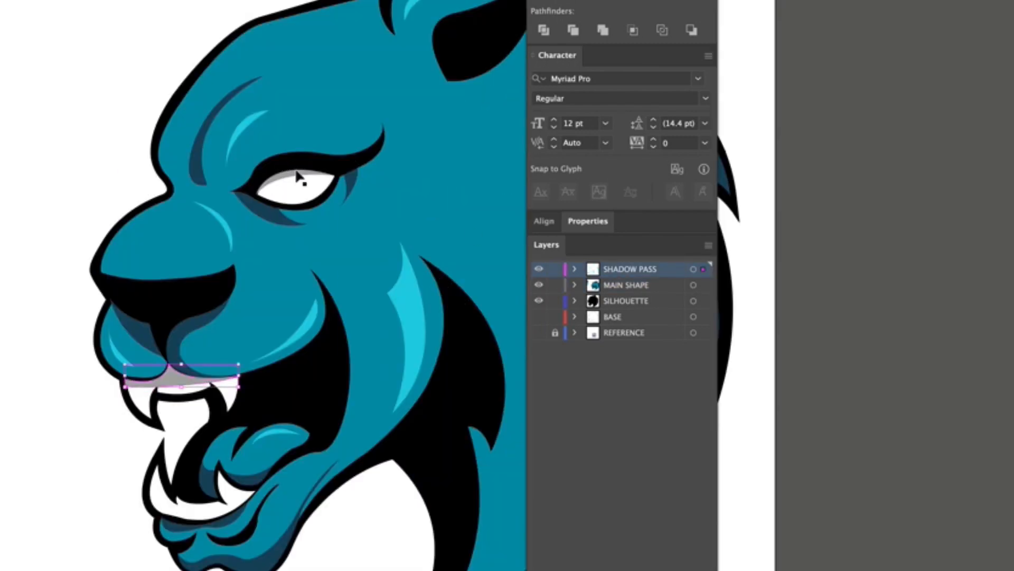
Set the upper teeth shadow's blending mode to Multiply and refine its corner points to fit the gum line
{"action": "key", "text": "super+shift+F10"}
{"action": "left_click", "coordinate": [815, 129]}
{"action": "left_click", "coordinate": [815, 182]}
{"action": "key", "text": "super+equal"}
{"action": "key", "text": "super+equal"}
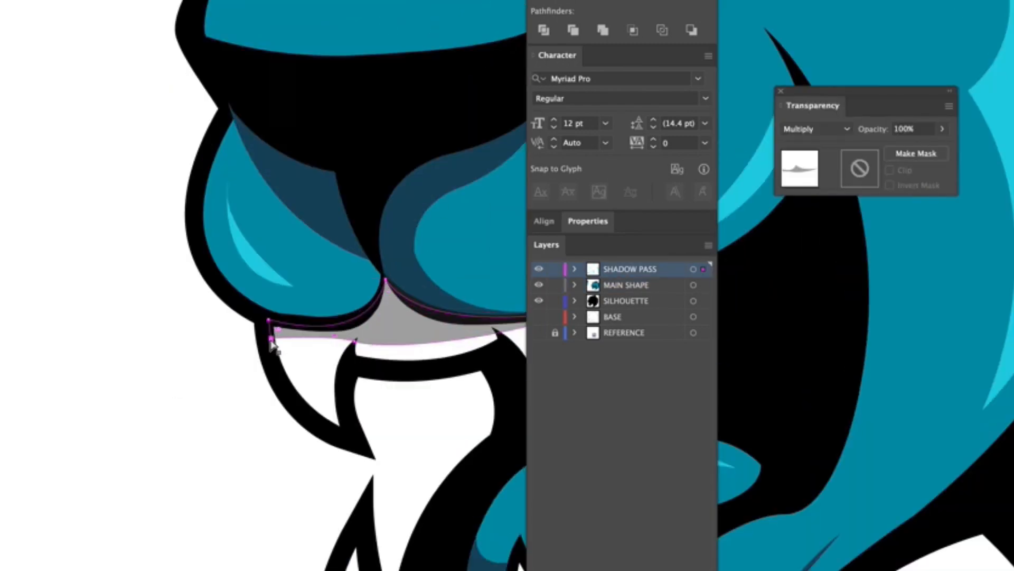
{"action": "key", "text": "p"}
{"action": "scroll", "coordinate": [322, 345], "scroll_direction": "right", "scroll_amount": 10}
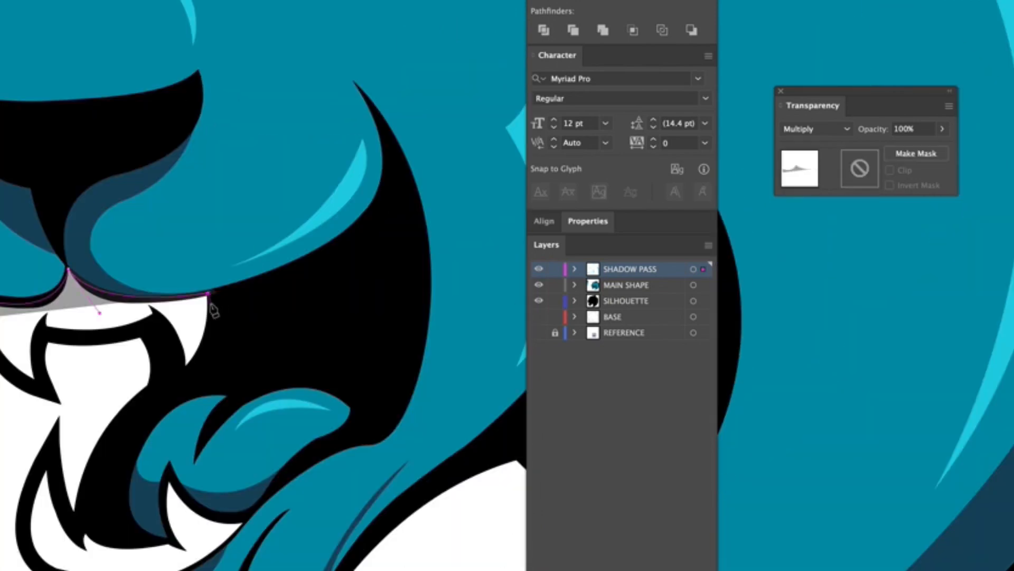
{"action": "left_click", "coordinate": [210, 303]}
{"action": "key", "text": "super+shift+a"}
Draw a curved shadow along the lower edge of the bottom teeth and fill it with the upper teeth shadow's grey
{"action": "scroll", "coordinate": [106, 317], "scroll_direction": "down", "scroll_amount": 8}
{"action": "left_click", "coordinate": [50, 256]}
{"action": "left_click_drag", "start_coordinate": [62, 336], "coordinate": [82, 349]}
{"action": "left_click", "coordinate": [68, 345]}
{"action": "left_click_drag", "start_coordinate": [176, 347], "coordinate": [274, 298]}
{"action": "left_click", "coordinate": [221, 326]}
{"action": "left_click", "coordinate": [203, 309]}
{"action": "left_click_drag", "start_coordinate": [130, 373], "coordinate": [64, 380]}
{"action": "left_click_drag", "start_coordinate": [50, 256], "coordinate": [72, 175]}
{"action": "key", "text": "i"}
{"action": "left_click", "coordinate": [87, 91]}
{"action": "key", "text": "super+shift+a"}
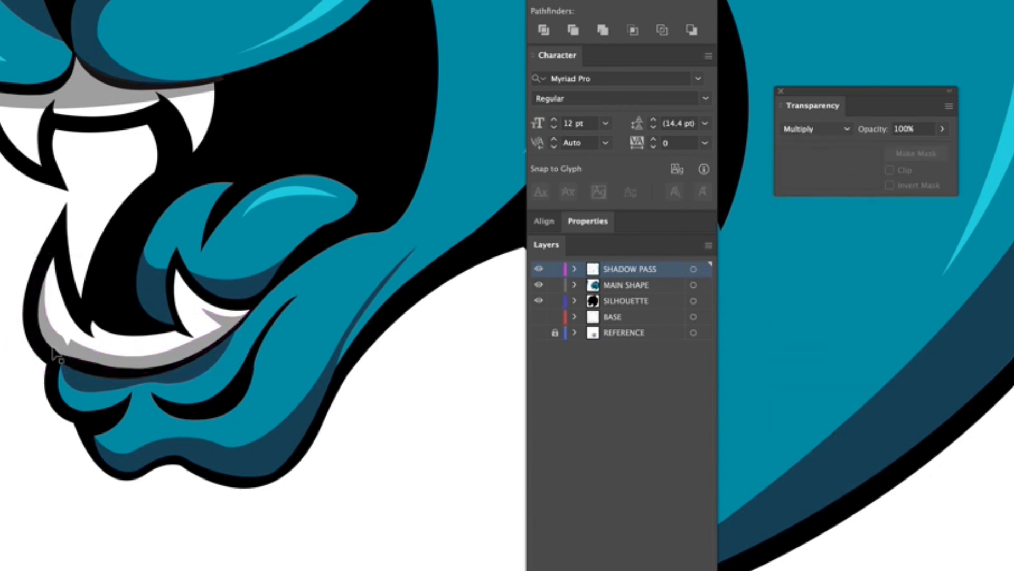
Sample the panther's base teal and draw a small pointed fur shape cutting into the bottom of the black inner ear
{"action": "key", "text": "super+0"}
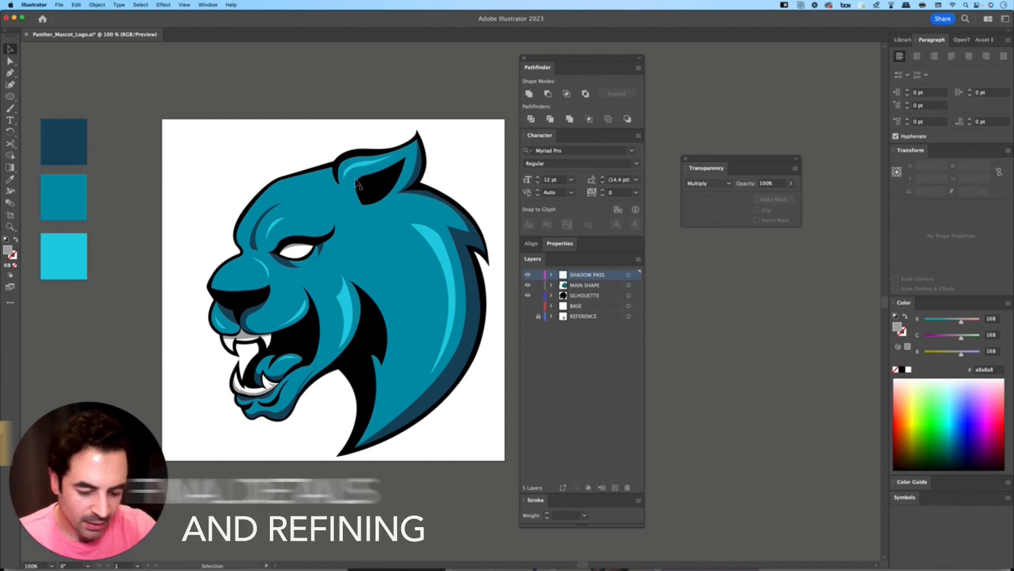
{"action": "key", "text": "p"}
{"action": "key", "text": "i"}
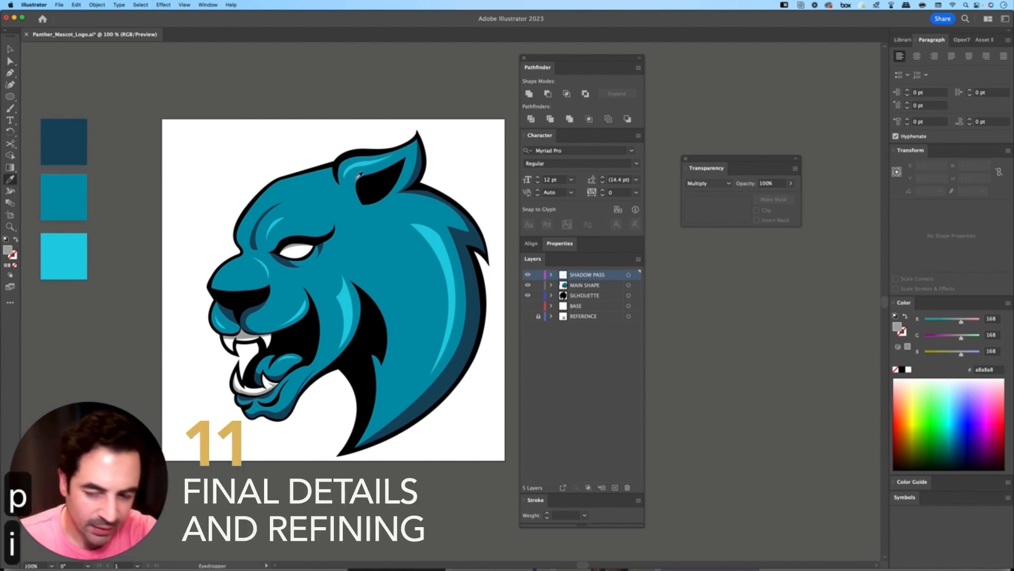
{"action": "left_click", "coordinate": [373, 262]}
{"action": "key", "text": "p"}
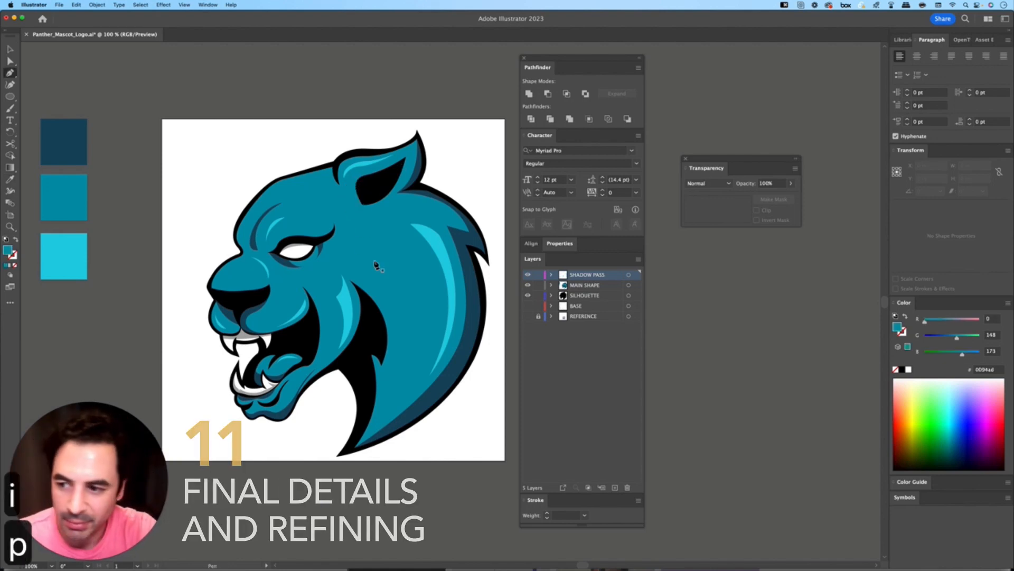
{"action": "left_click", "coordinate": [363, 210]}
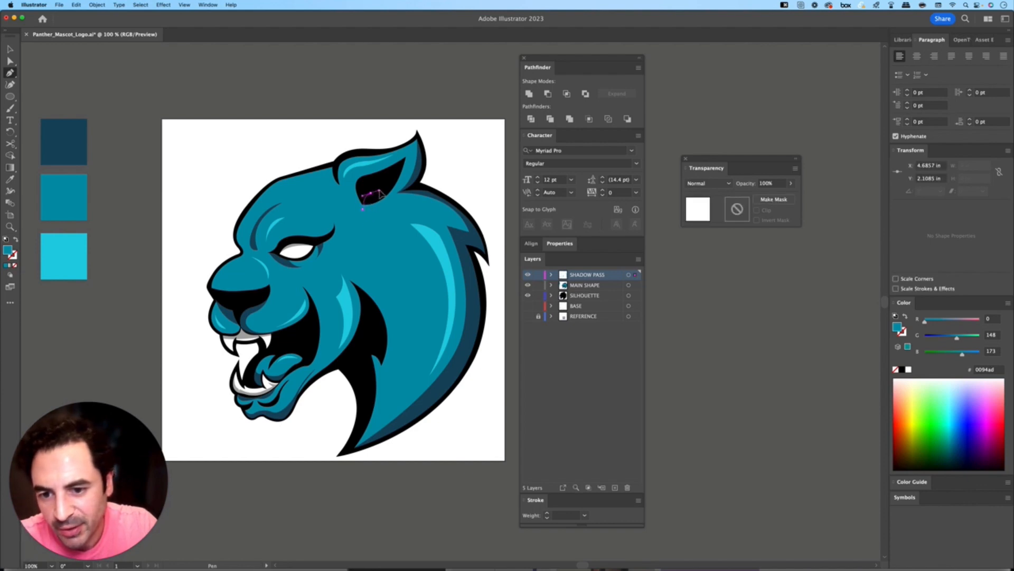
{"action": "left_click", "coordinate": [380, 192]}
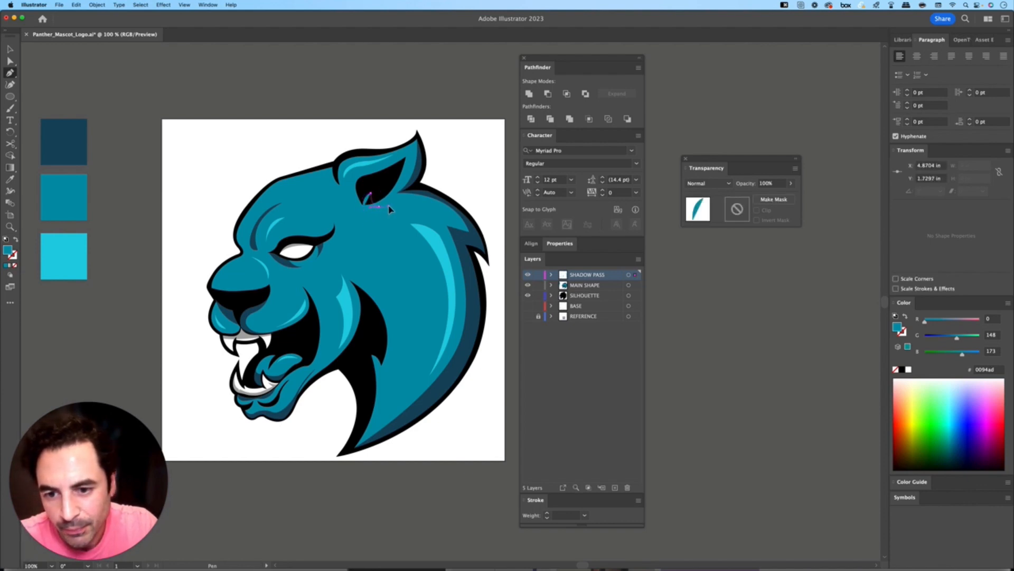
{"action": "left_click", "coordinate": [380, 208]}
{"action": "key", "text": "shift+super+a"}
{"action": "key", "text": "v"}
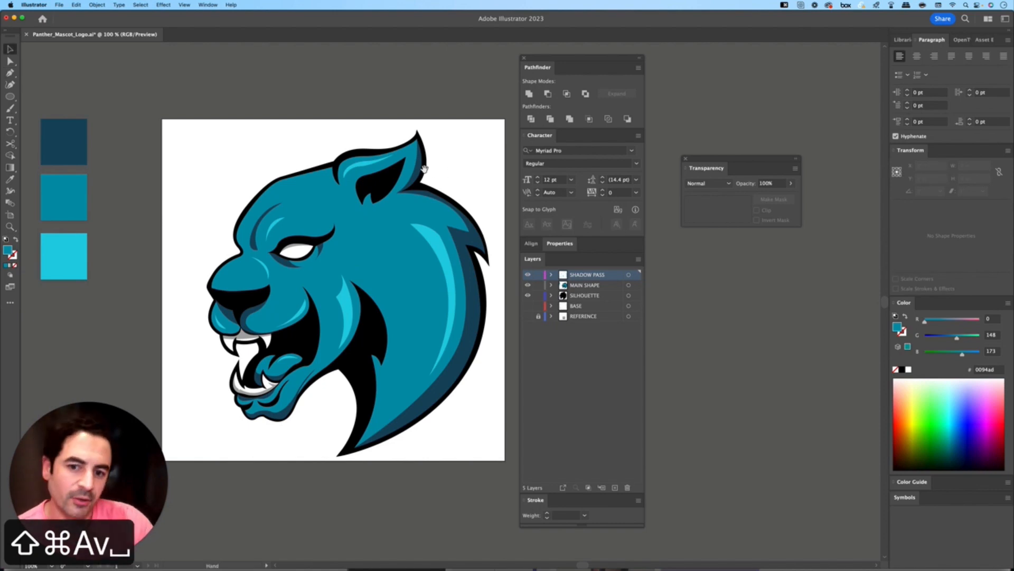
{"action": "left_click_drag", "start_coordinate": [386, 221], "coordinate": [411, 199]}
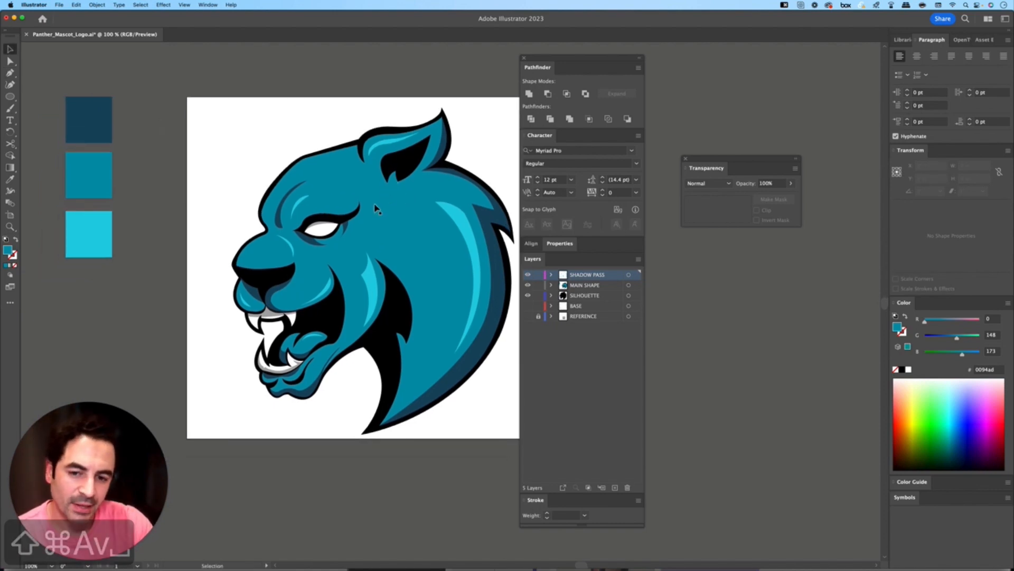
{"action": "key", "text": "a"}
{"action": "left_click", "coordinate": [398, 176]}
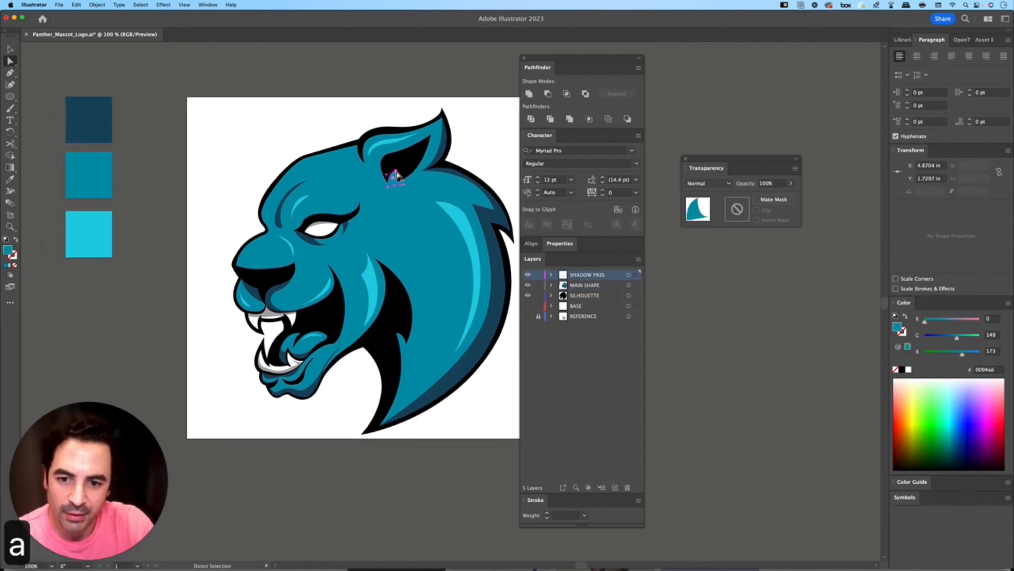
{"action": "key", "text": "shift+super+a"}
{"action": "key", "text": "v"}
{"action": "left_click_drag", "start_coordinate": [419, 215], "coordinate": [415, 195]}
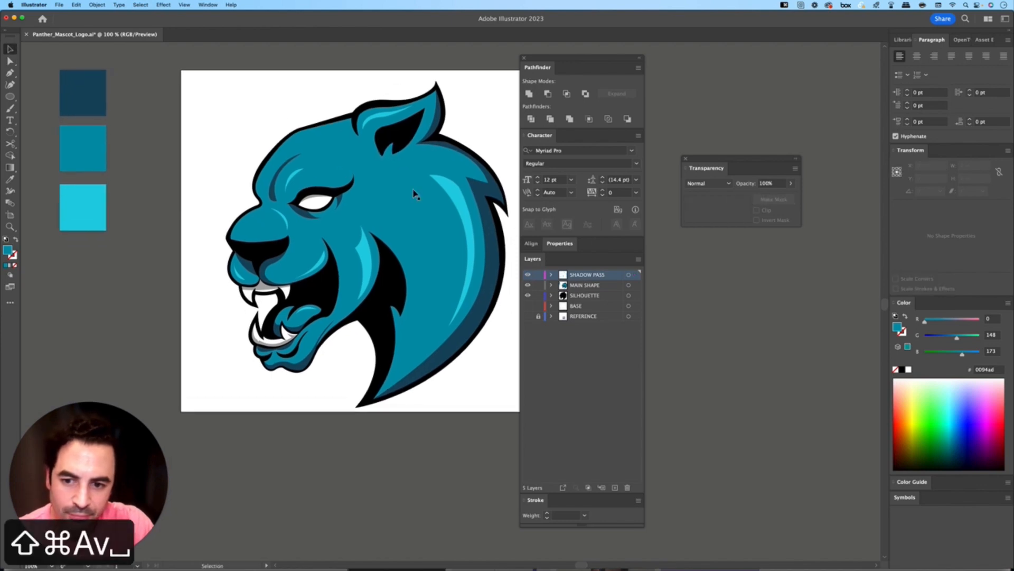
{"action": "key", "text": "a"}
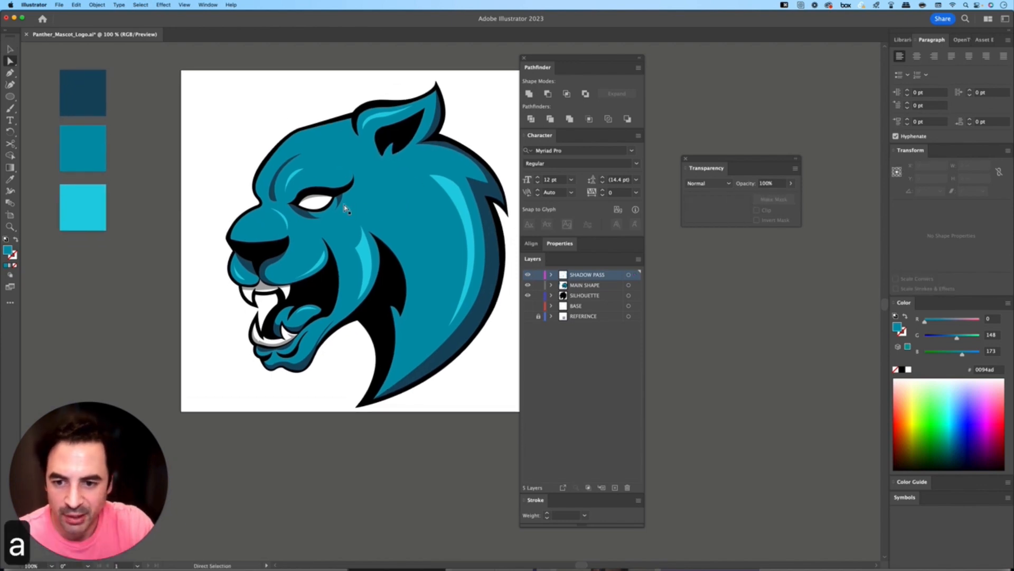
{"action": "left_click", "coordinate": [339, 200]}
{"action": "key", "text": "super+z"}
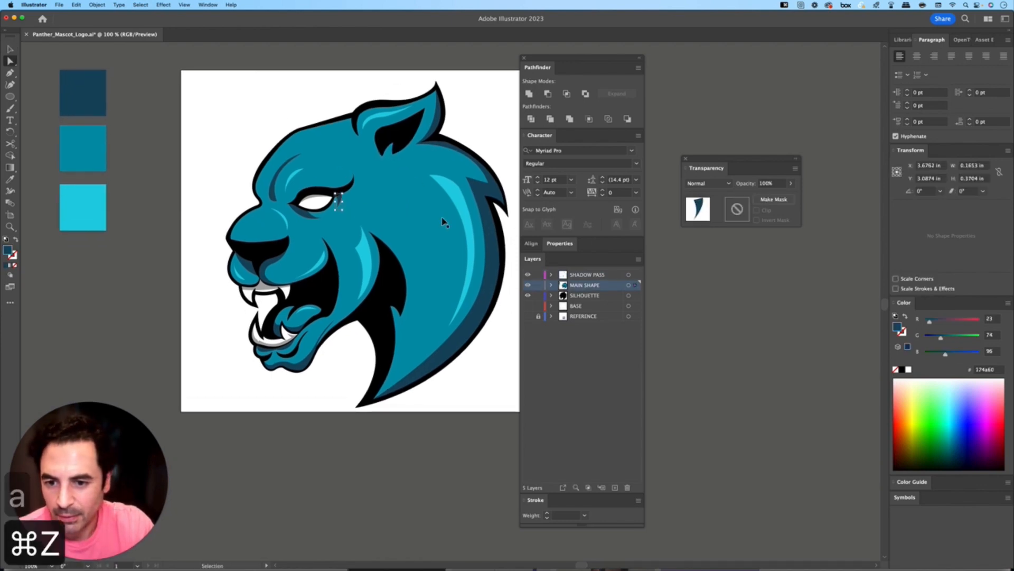
{"action": "key", "text": "shift+super+a"}
{"action": "key", "text": "v"}
{"action": "key", "text": "super+minus"}
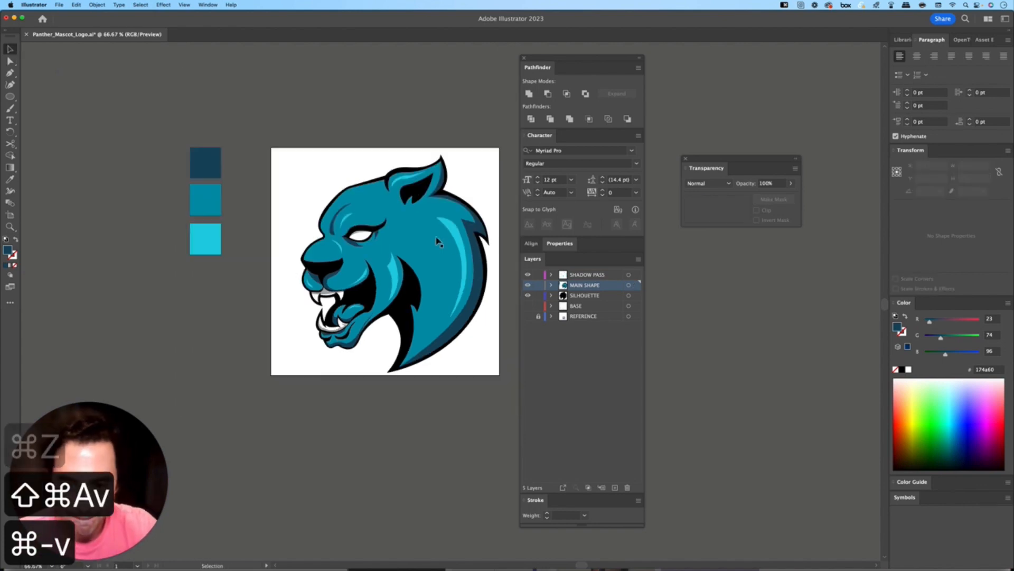
Cut all the panther artwork and paste it in front, in place, on a new layer above SHADOW PASS
{"action": "left_click", "coordinate": [587, 275]}
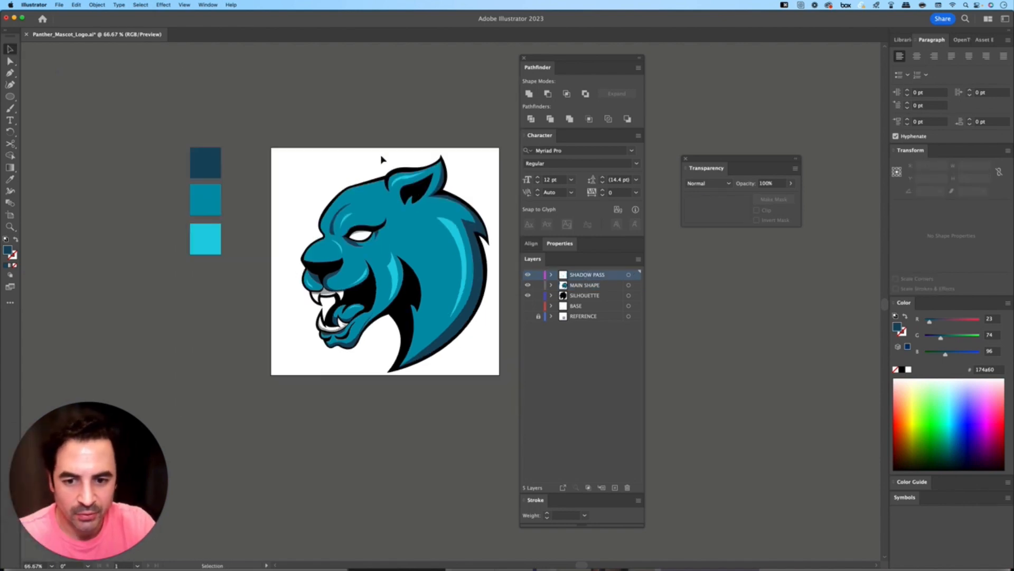
{"action": "key", "text": "super+a"}
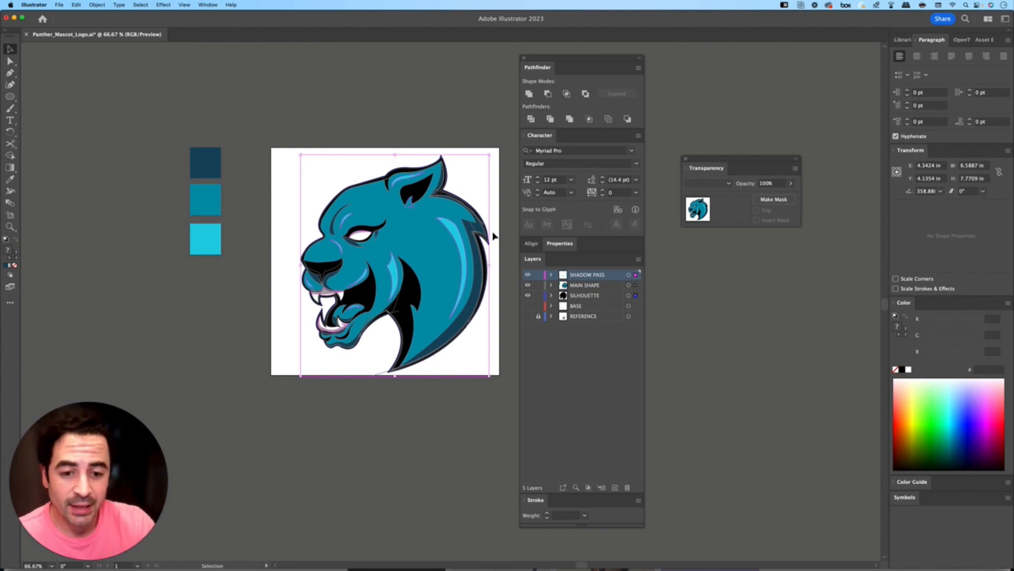
{"action": "key", "text": "super+x"}
{"action": "left_click", "coordinate": [615, 487]}
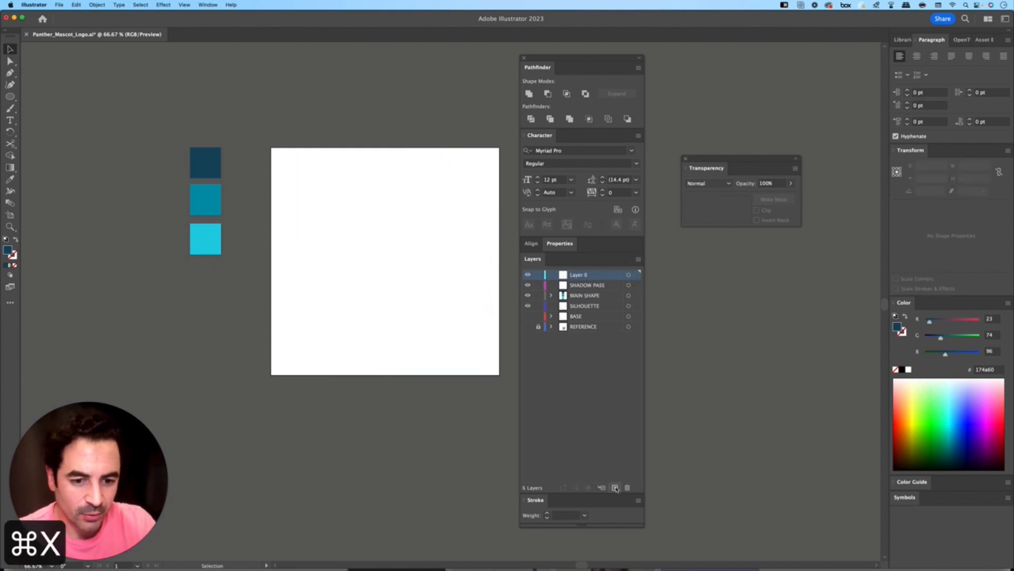
{"action": "key", "text": "super+f"}
Rename the new layer that holds the panther artwork as PANTHER LOGO
{"action": "double_click", "coordinate": [580, 275]}
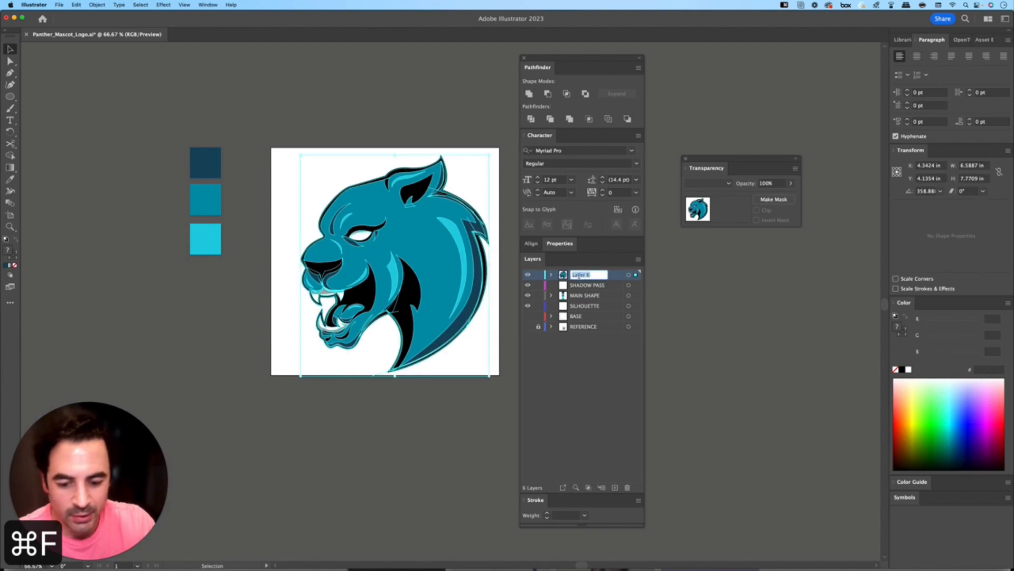
{"action": "type", "text": "O"}
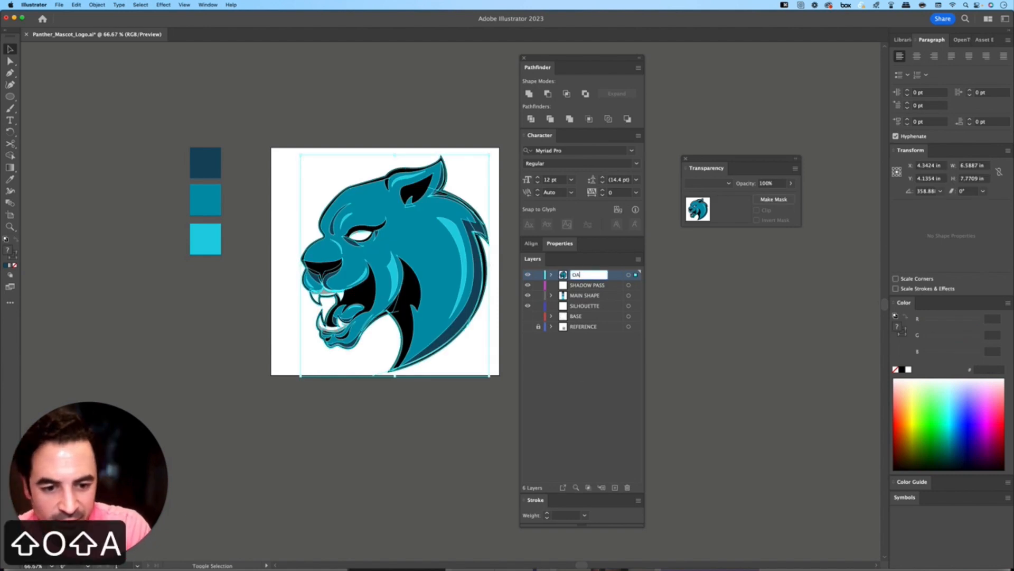
{"action": "type", "text": "A"}
{"action": "key", "text": "BackSpace"}
{"action": "key", "text": "BackSpace"}
{"action": "key", "text": "BackSpace"}
{"action": "type", "text": "PANTHER "}
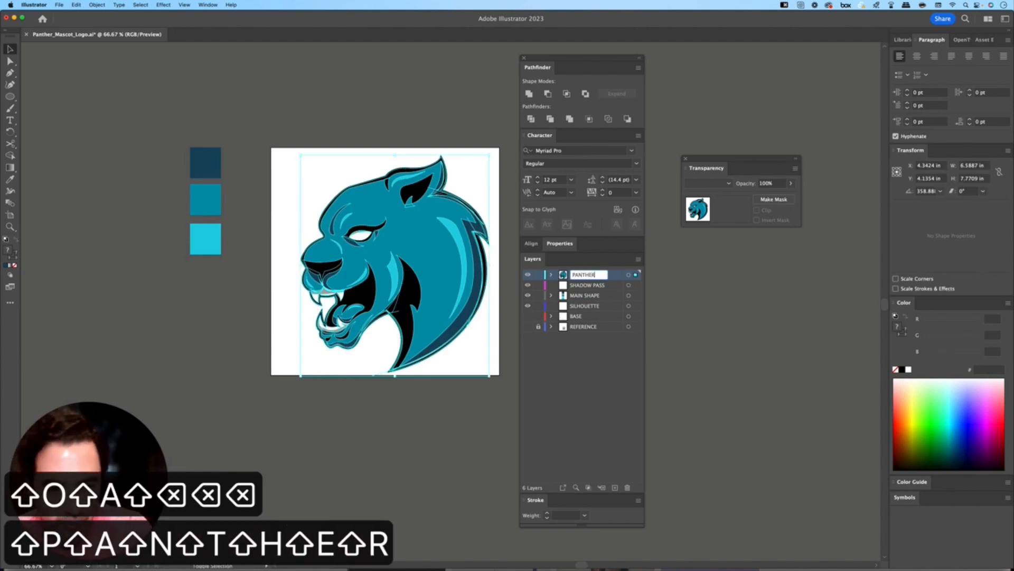
{"action": "type", "text": "LOGO"}
{"action": "key", "text": "Return"}
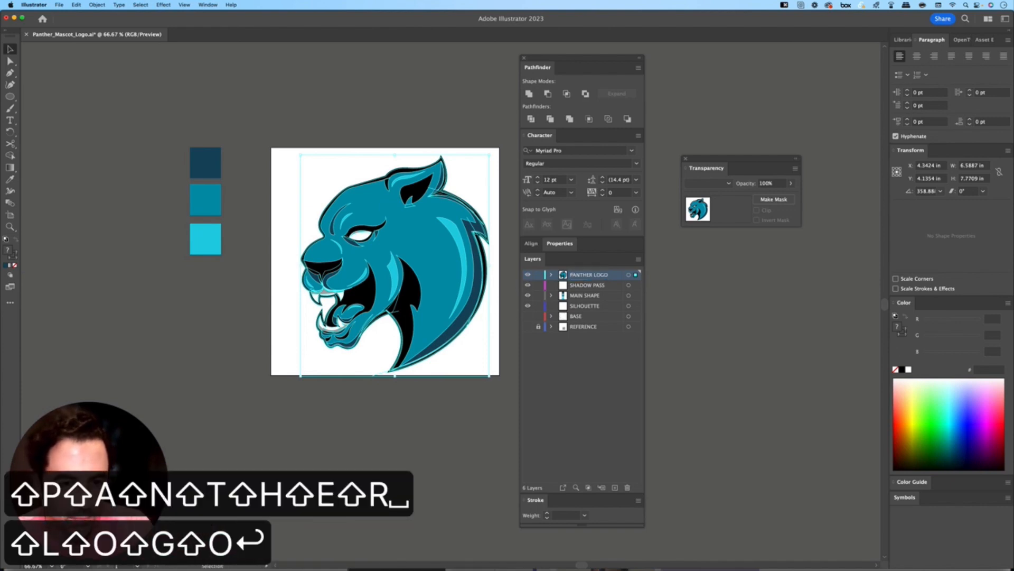
Delete the empty SHADOW PASS and SILHOUETTE layers
{"action": "left_click", "coordinate": [588, 285]}
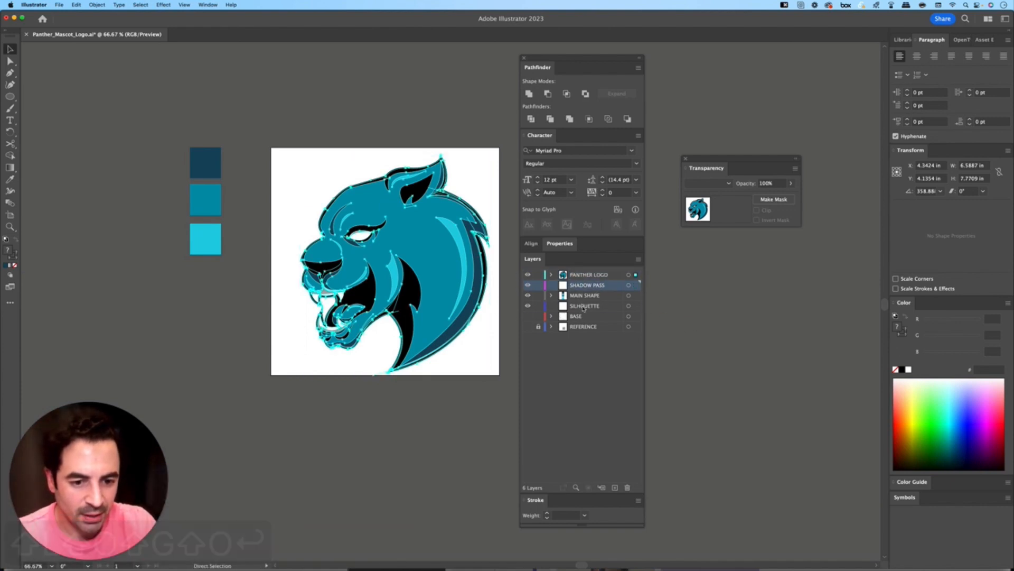
{"action": "left_click", "coordinate": [585, 306], "text": "super"}
{"action": "left_click", "coordinate": [582, 316], "text": "super"}
{"action": "left_click", "coordinate": [583, 317], "text": "super"}
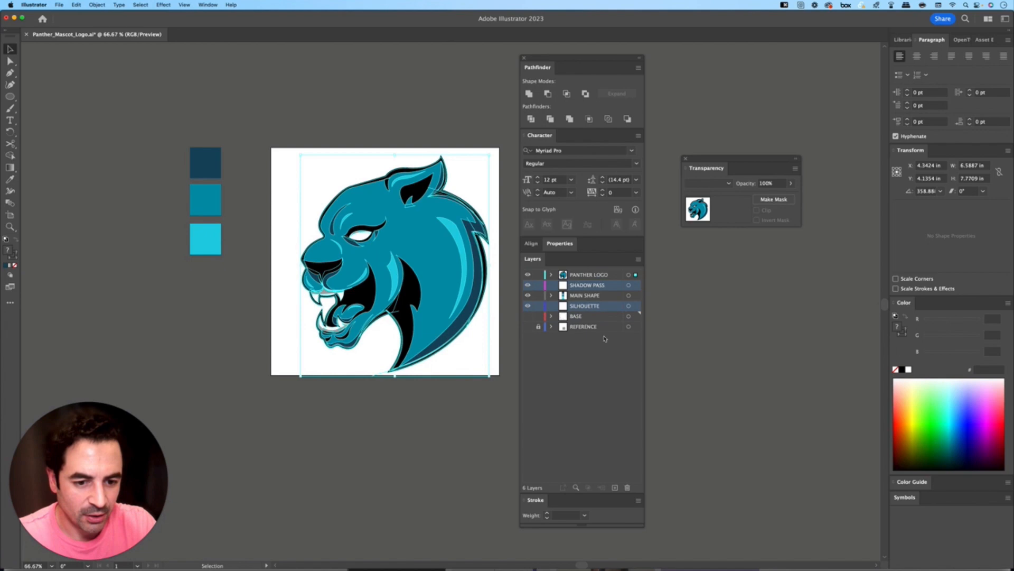
{"action": "left_click", "coordinate": [628, 487]}
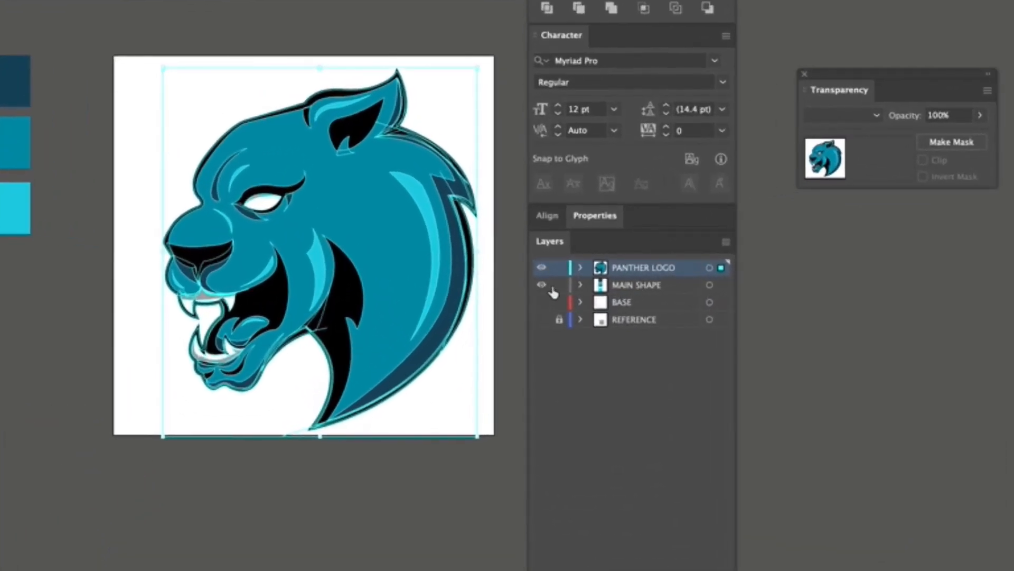
Rename the MAIN SHAPE layer that holds the colour swatches as COLOR PALETTE
{"action": "left_click", "coordinate": [550, 291]}
{"action": "double_click", "coordinate": [637, 285]}
{"action": "type", "text": "CO"}
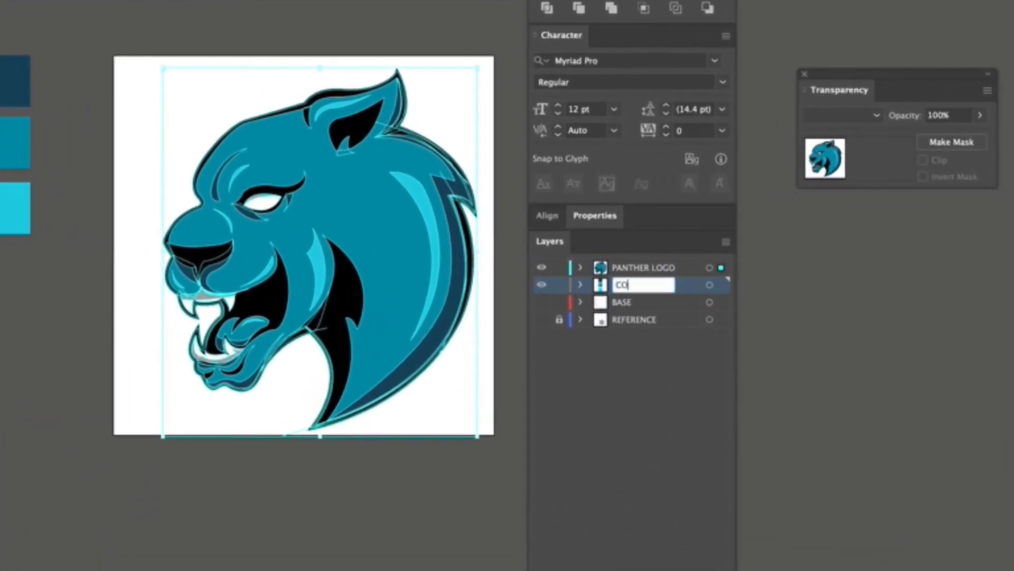
{"action": "type", "text": "LOR PALETTE"}
{"action": "key", "text": "Return"}
{"action": "left_click", "coordinate": [662, 285]}
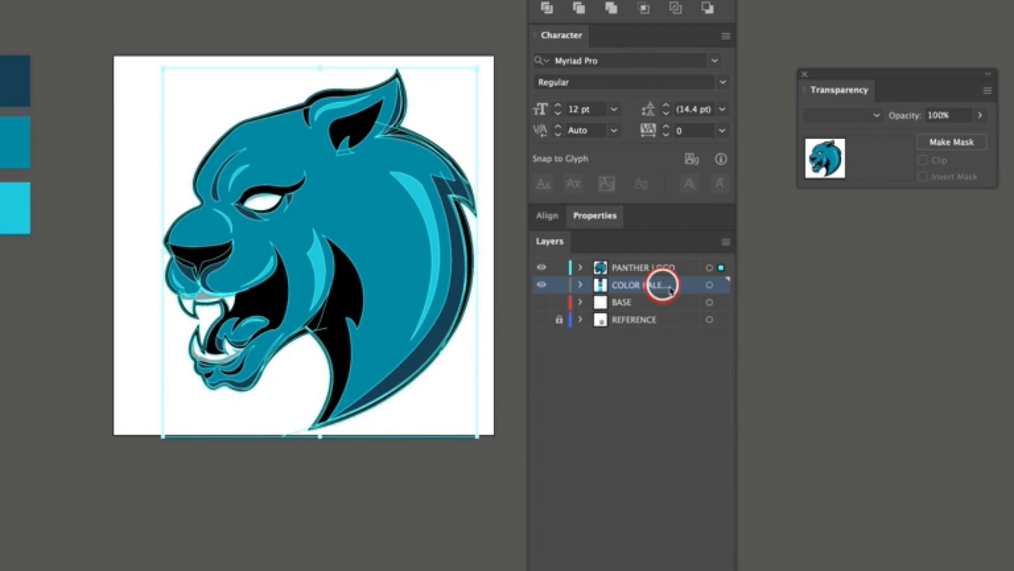
Hide the COLOR PALETTE layer, show the REFERENCE sketch and toggle the panther logo's visibility to compare the two
{"action": "left_click", "coordinate": [637, 306]}
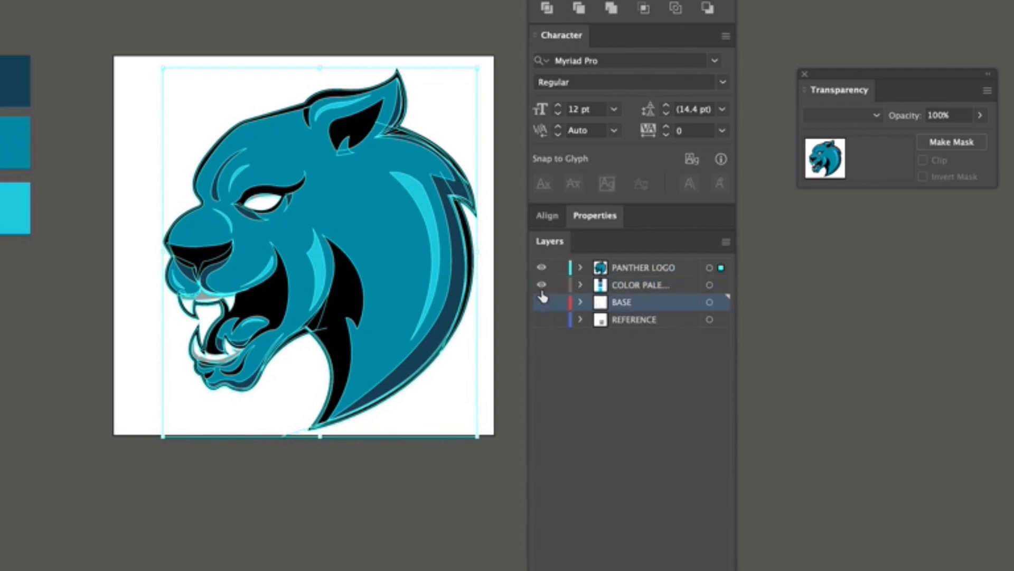
{"action": "left_click_drag", "start_coordinate": [542, 284], "coordinate": [541, 267]}
{"action": "left_click", "coordinate": [541, 319]}
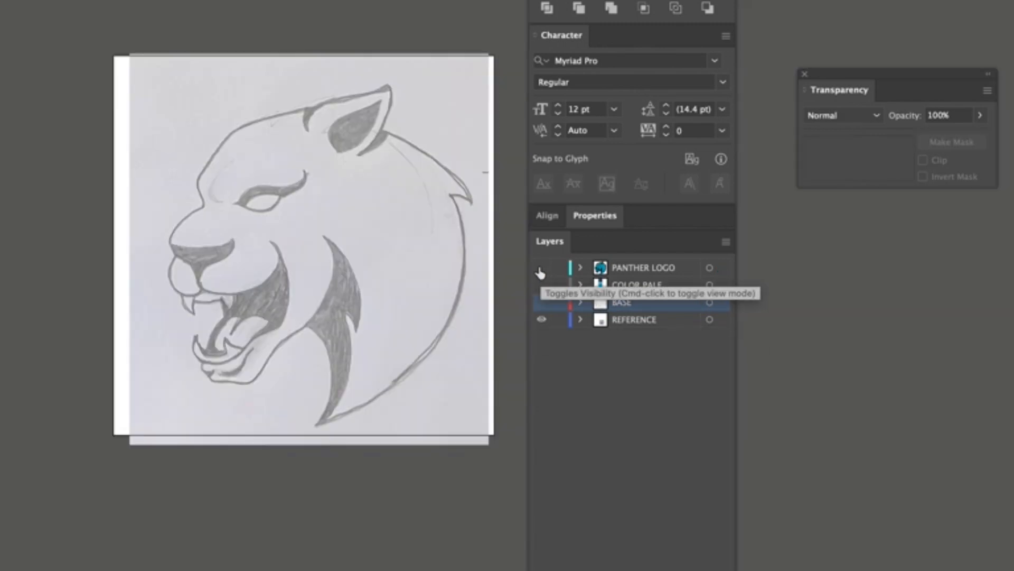
{"action": "left_click", "coordinate": [540, 268]}
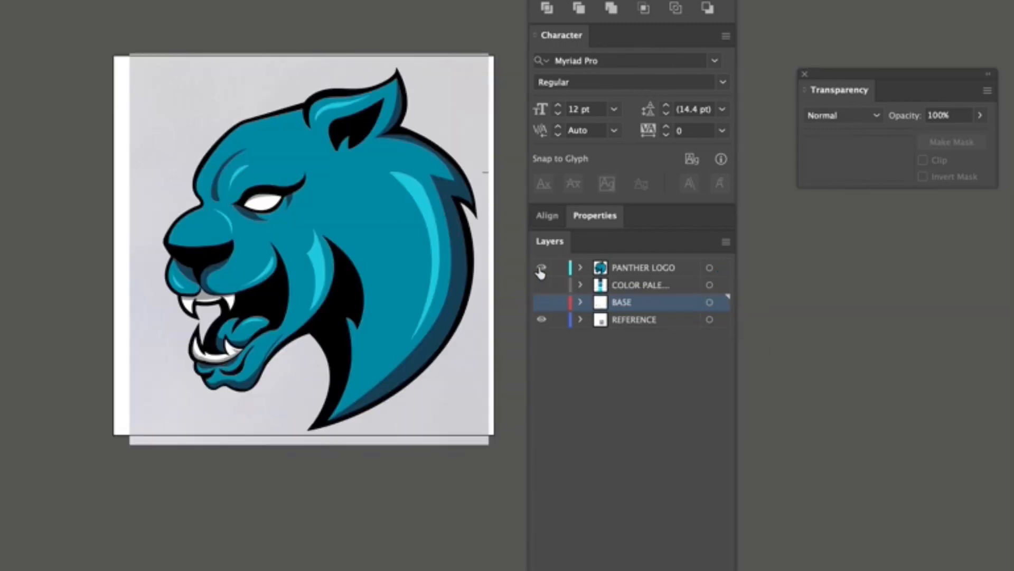
{"action": "left_click", "coordinate": [540, 268]}
{"action": "left_click", "coordinate": [541, 269]}
Delete the BASE layer
{"action": "left_click", "coordinate": [605, 325]}
{"action": "left_click", "coordinate": [633, 306]}
{"action": "left_click_drag", "start_coordinate": [638, 306], "coordinate": [724, 570]}
Move the COLOR PALETTE layer above PANTHER LOGO, and lock and hide the REFERENCE layer
{"action": "left_click", "coordinate": [639, 285]}
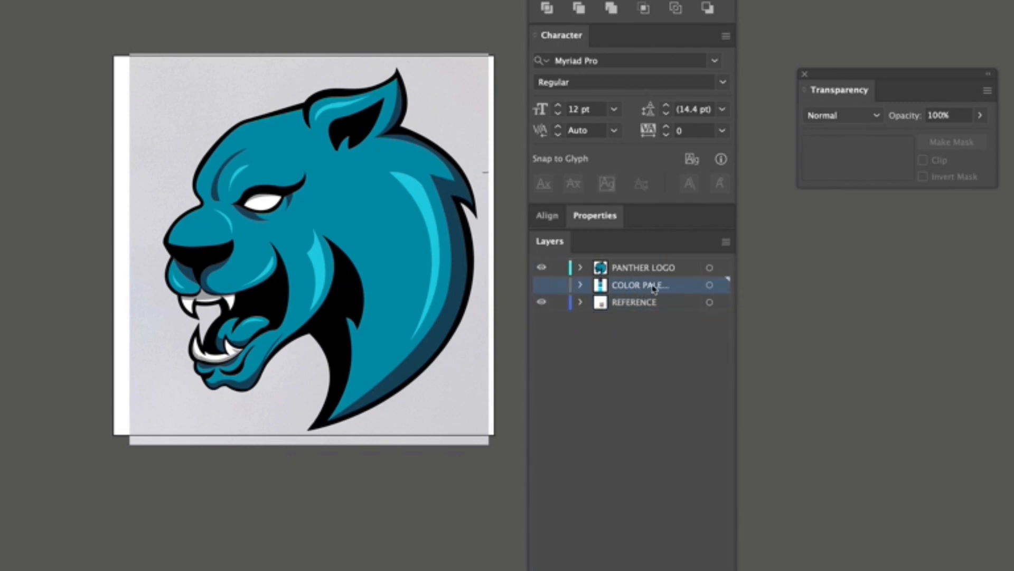
{"action": "left_click_drag", "start_coordinate": [655, 286], "coordinate": [651, 264]}
{"action": "left_click", "coordinate": [650, 286]}
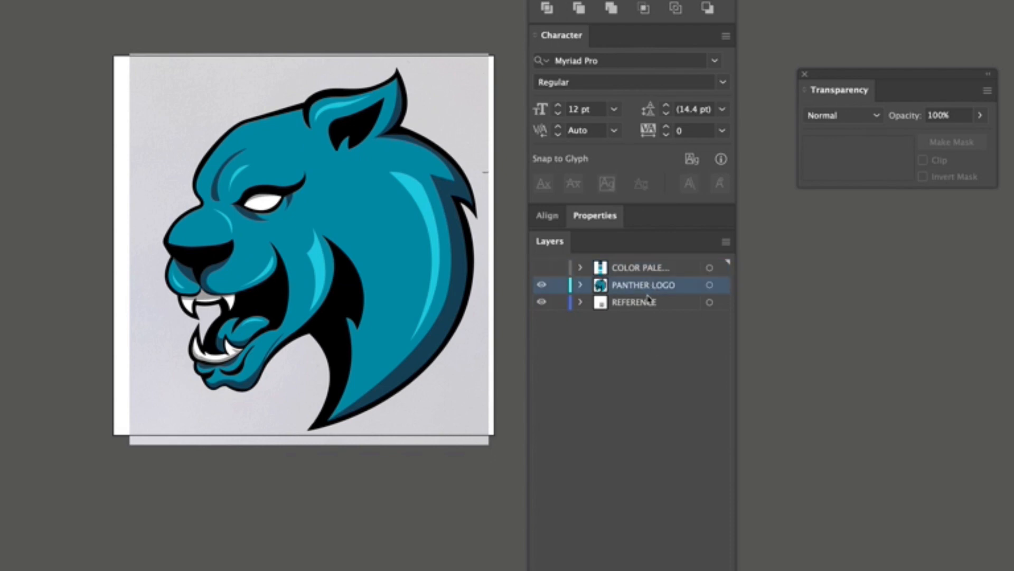
{"action": "left_click", "coordinate": [558, 301]}
{"action": "left_click", "coordinate": [542, 302]}
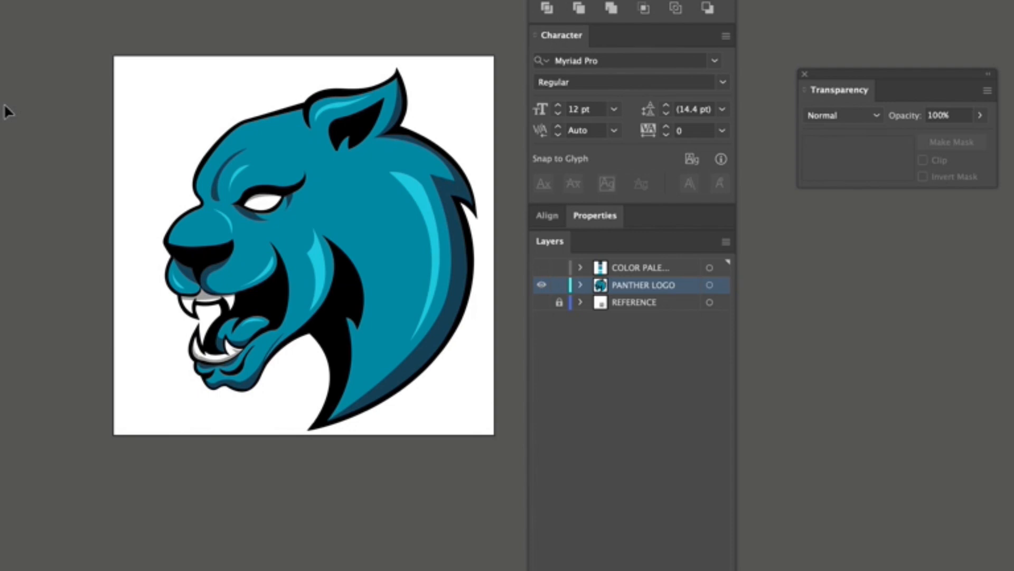
Add a new layer and draw a tapered dark blue shadow along the top of the head, running forward from the ear's base
{"action": "key", "text": "super+plus"}
{"action": "key", "text": "super+plus"}
{"action": "left_click_drag", "start_coordinate": [100, 119], "coordinate": [244, 331]}
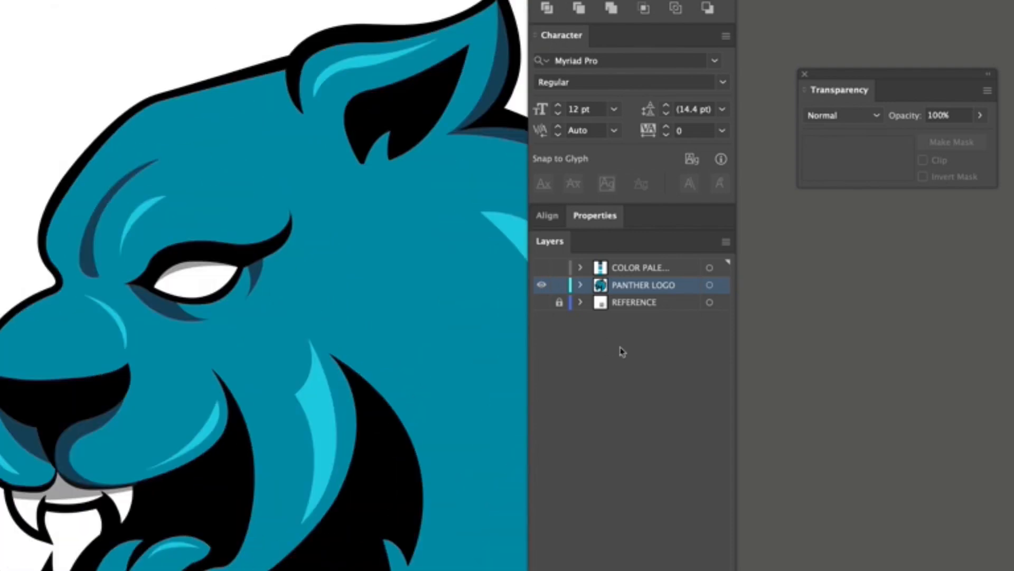
{"action": "key", "text": "super+l"}
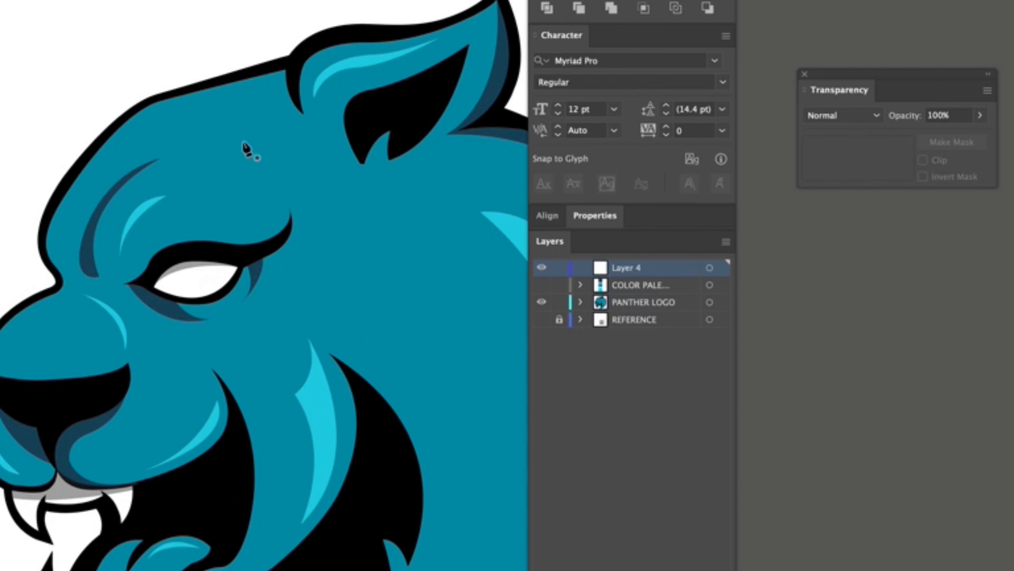
{"action": "left_click", "coordinate": [290, 97]}
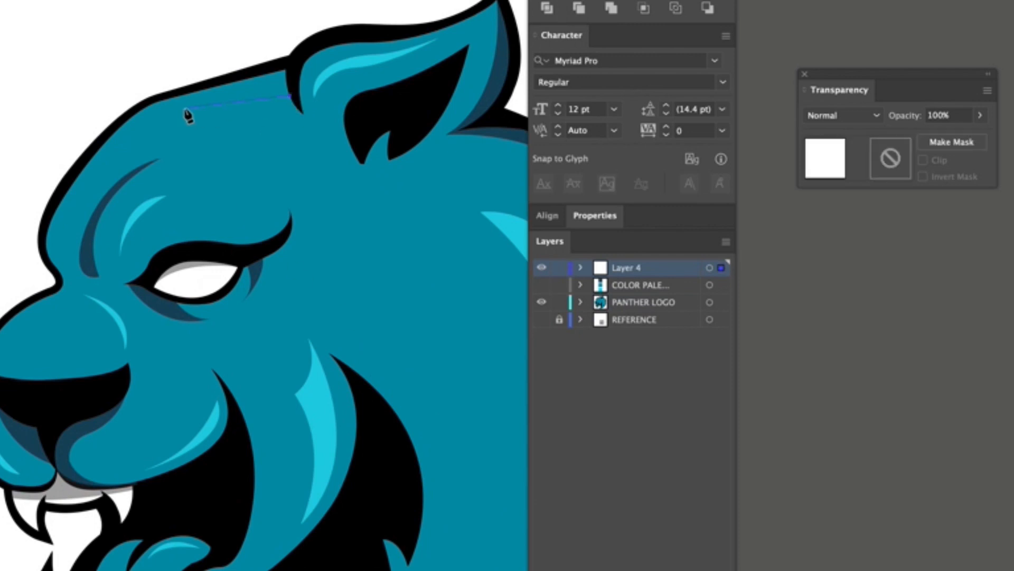
{"action": "left_click_drag", "start_coordinate": [112, 155], "coordinate": [100, 167]}
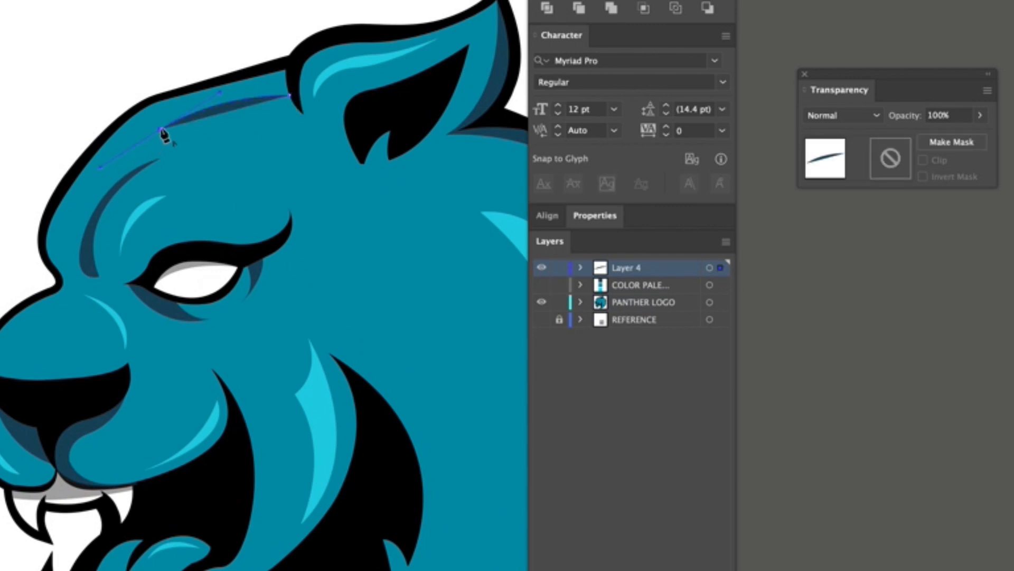
{"action": "left_click_drag", "start_coordinate": [286, 69], "coordinate": [380, 48]}
{"action": "left_click", "coordinate": [285, 69]}
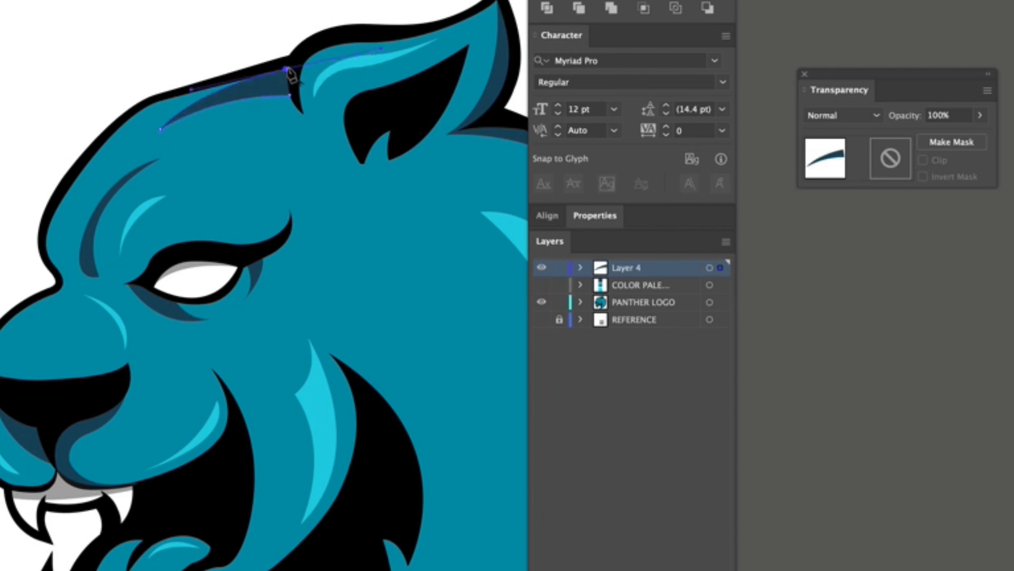
{"action": "left_click", "coordinate": [290, 96]}
{"action": "key", "text": "v"}
{"action": "left_click", "coordinate": [237, 40]}
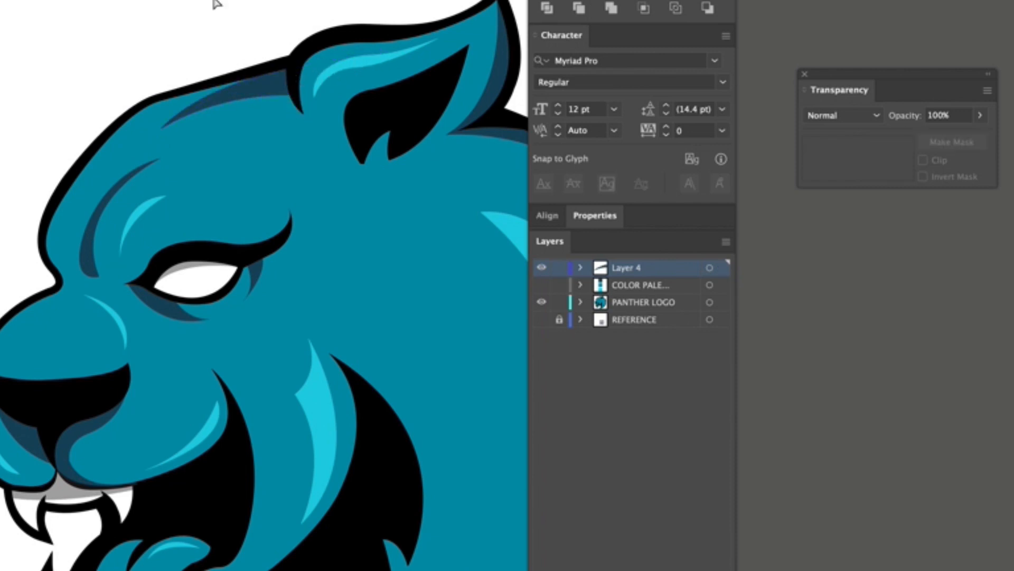
Adjust the upper anchor point of the dark blue forehead crease above the eye
{"action": "key", "text": "super+minus"}
{"action": "key", "text": "super+minus"}
{"action": "left_click_drag", "start_coordinate": [305, 163], "coordinate": [231, 17]}
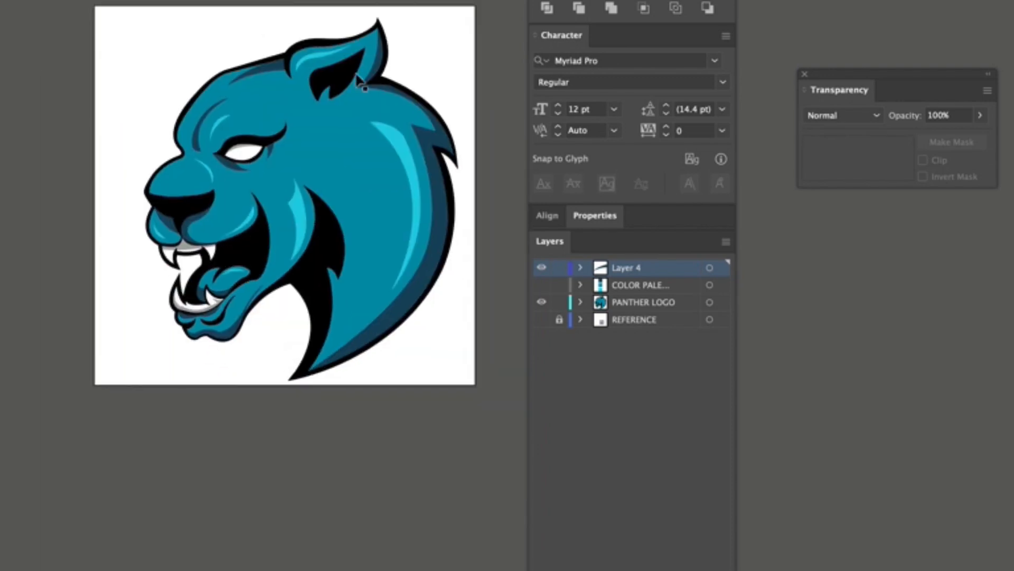
{"action": "left_click", "coordinate": [280, 74]}
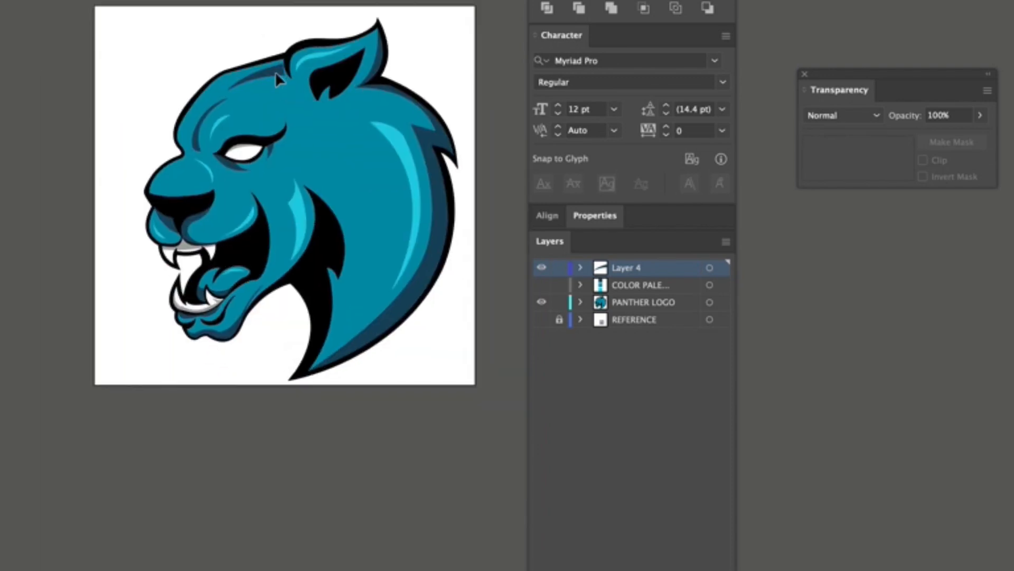
{"action": "left_click", "coordinate": [256, 11]}
{"action": "scroll", "coordinate": [238, 91], "scroll_direction": "down", "scroll_amount": 2}
{"action": "left_click", "coordinate": [228, 78]}
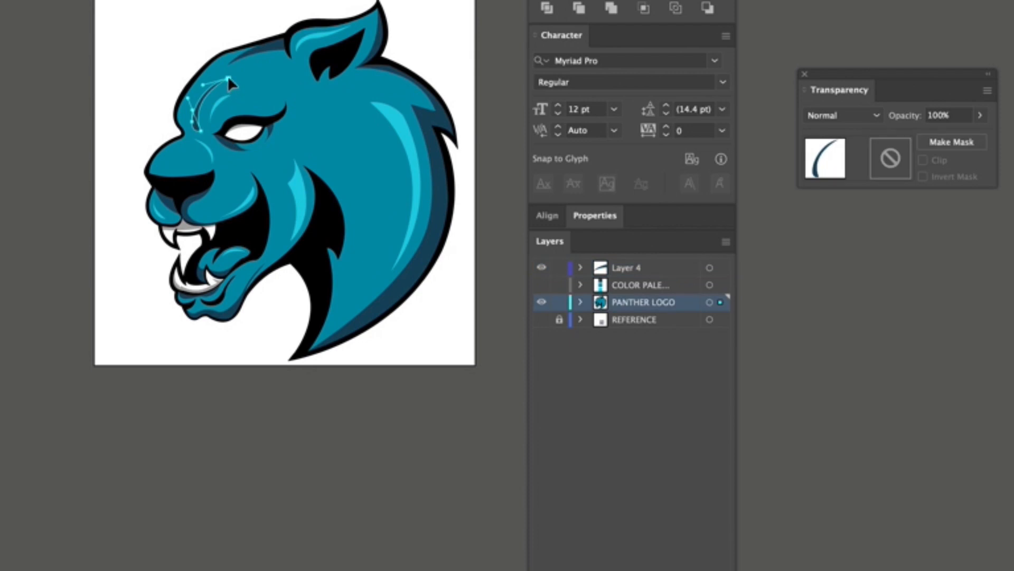
{"action": "left_click", "coordinate": [135, 40]}
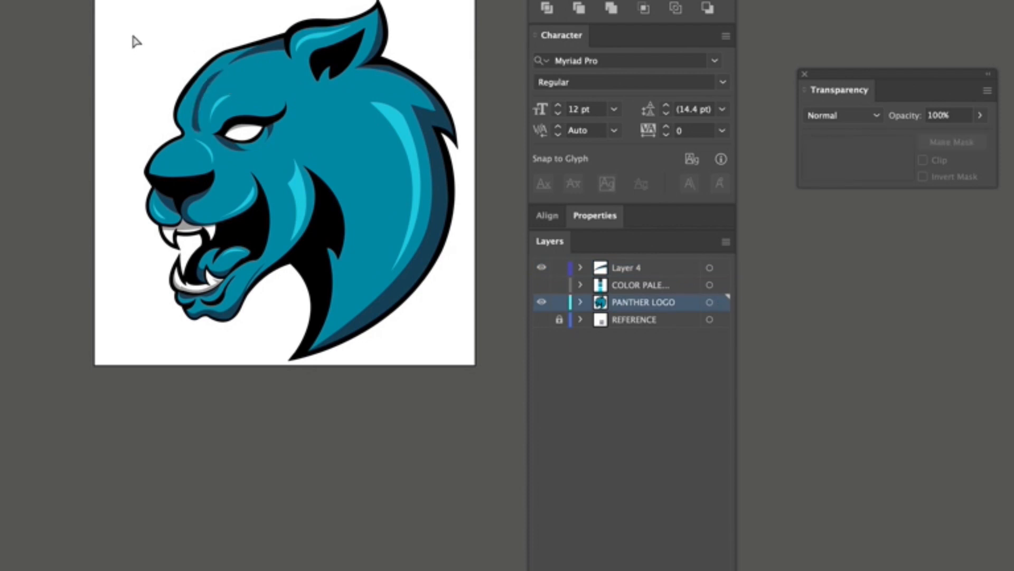
Draw a tapered dark blue crease shadow curving up from the nose bridge beside the eye to the forehead
{"action": "left_click", "coordinate": [200, 138]}
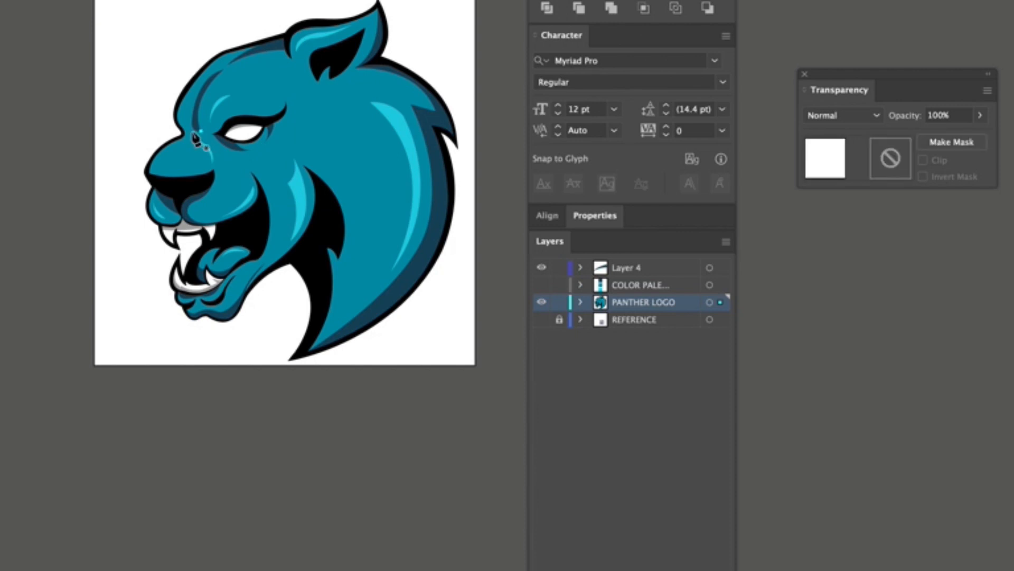
{"action": "scroll", "coordinate": [188, 89], "scroll_direction": "left", "scroll_amount": 1}
{"action": "left_click_drag", "start_coordinate": [188, 91], "coordinate": [201, 112]}
{"action": "left_click", "coordinate": [187, 110]}
{"action": "left_click", "coordinate": [198, 116]}
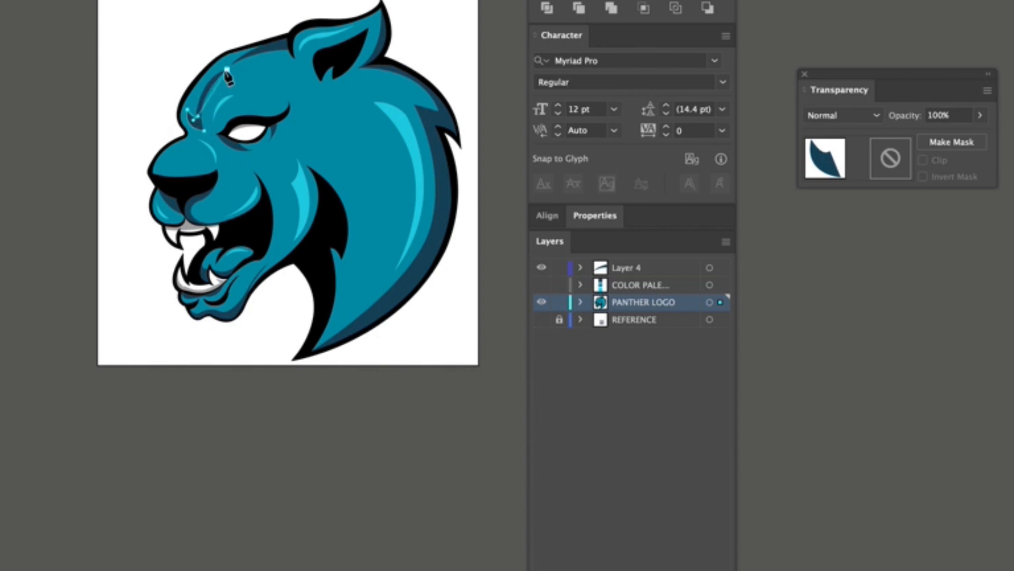
{"action": "left_click_drag", "start_coordinate": [258, 61], "coordinate": [262, 55]}
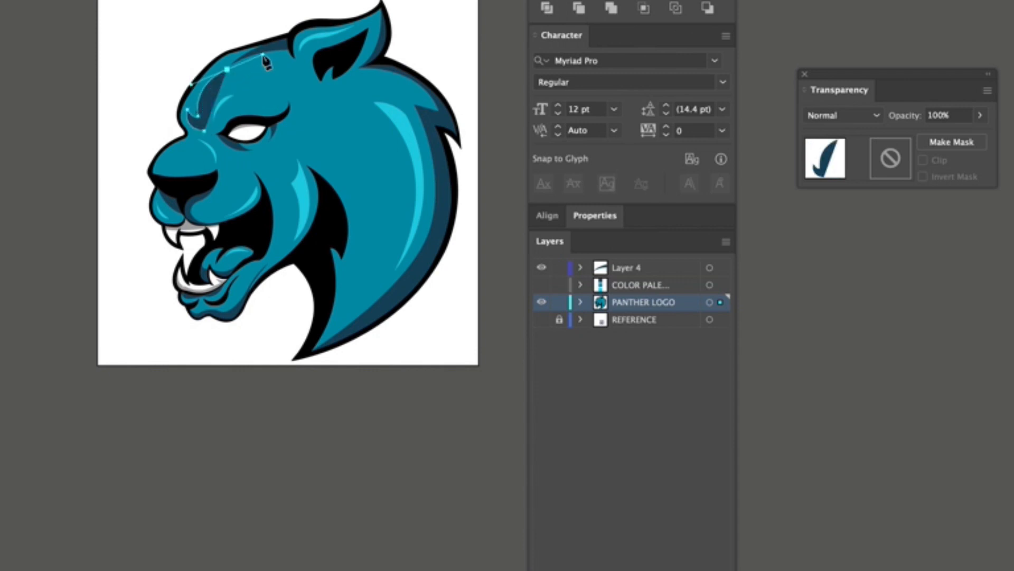
{"action": "left_click", "coordinate": [226, 69]}
{"action": "left_click_drag", "start_coordinate": [205, 131], "coordinate": [213, 170]}
{"action": "left_click", "coordinate": [80, 160], "text": "super"}
{"action": "scroll", "coordinate": [1, 162], "scroll_direction": "down", "scroll_amount": 1}
{"action": "scroll", "coordinate": [0, 161], "scroll_direction": "right", "scroll_amount": 1}
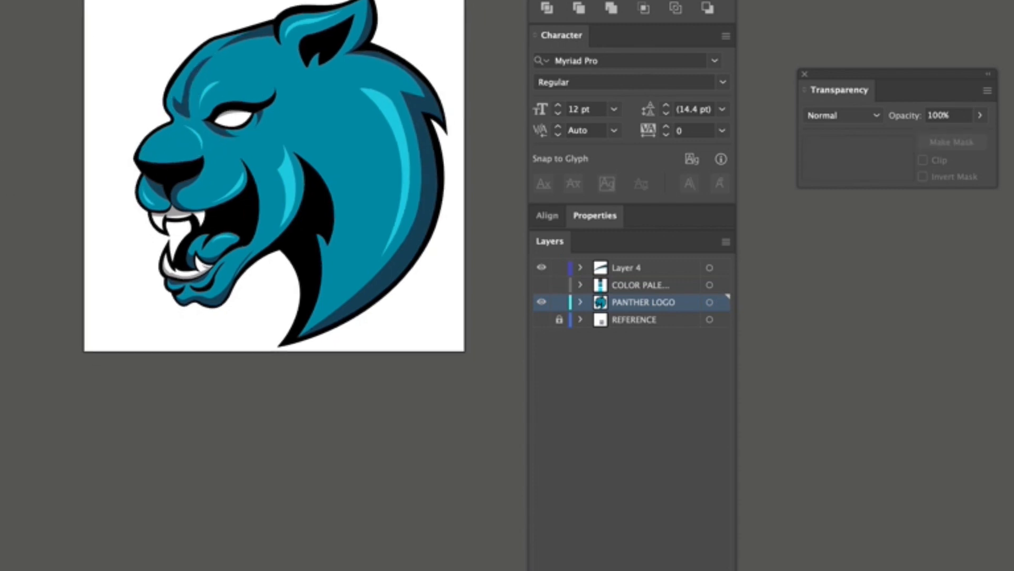
Draw a small curved dark blue crease on the head behind the eye, below the base of the ear
{"action": "key", "text": "p"}
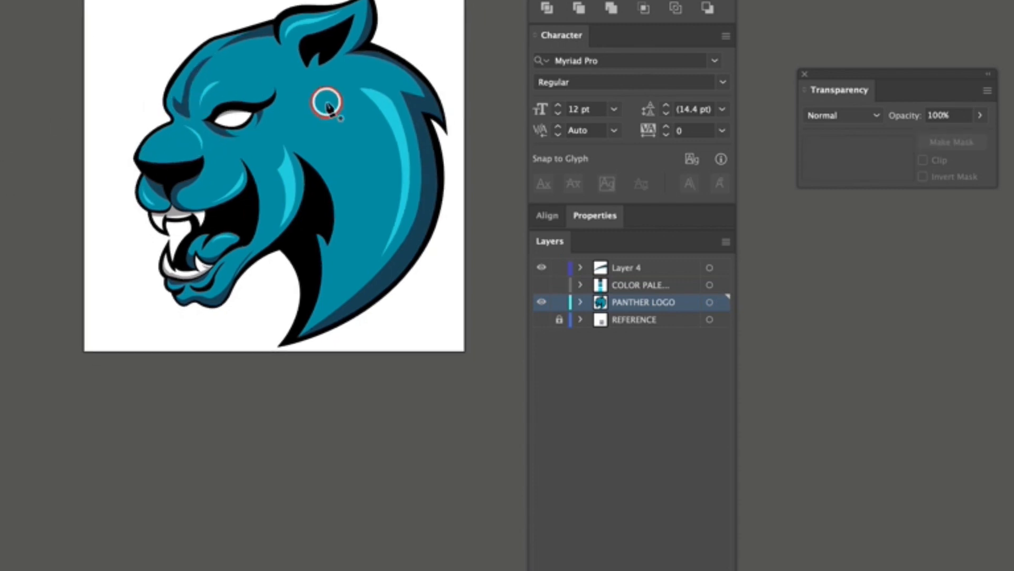
{"action": "left_click", "coordinate": [314, 86]}
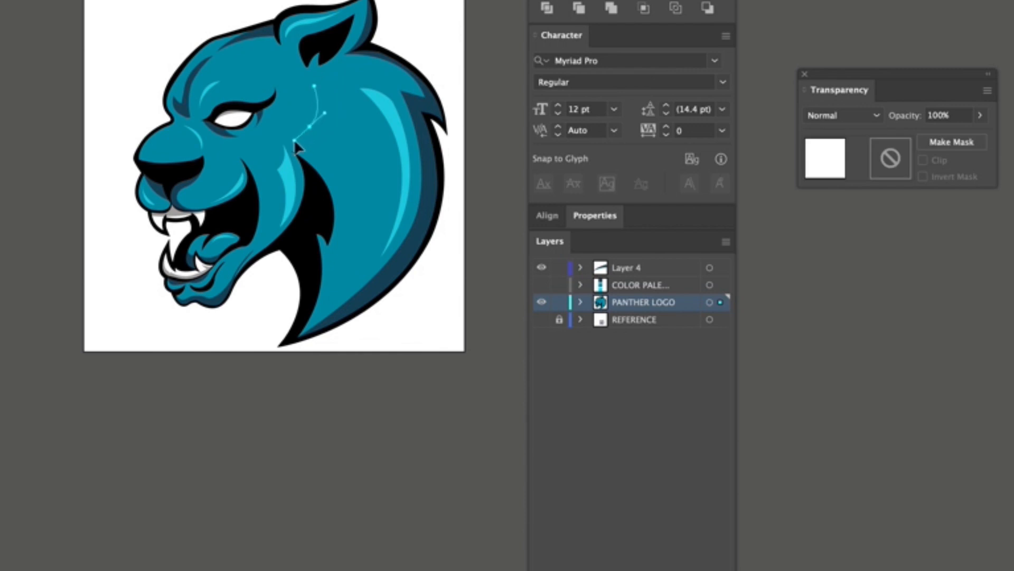
{"action": "left_click_drag", "start_coordinate": [294, 140], "coordinate": [293, 141]}
{"action": "left_click", "coordinate": [310, 126]}
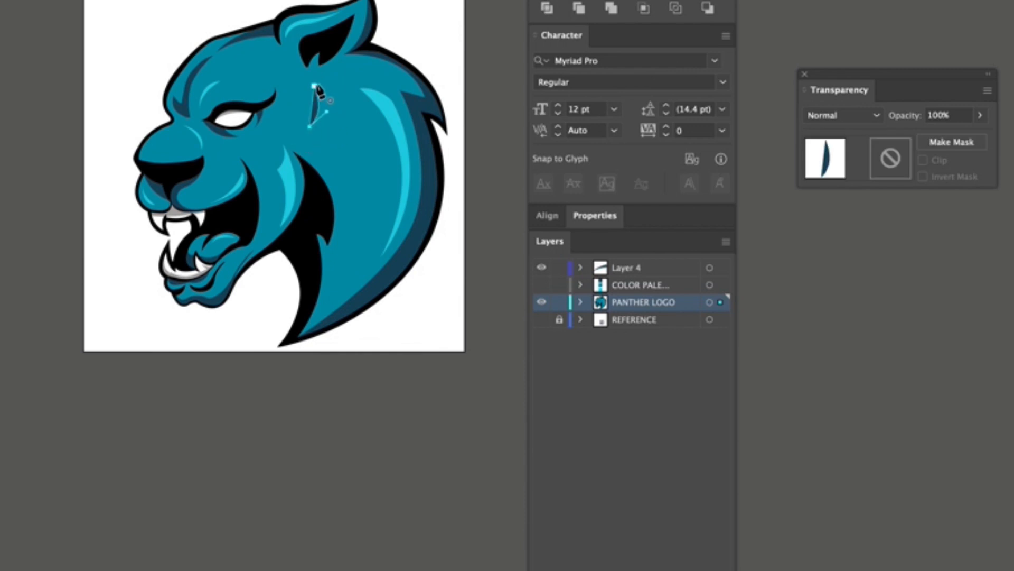
{"action": "left_click_drag", "start_coordinate": [315, 86], "coordinate": [295, 54]}
{"action": "key", "text": "v"}
{"action": "left_click", "coordinate": [163, 86]}
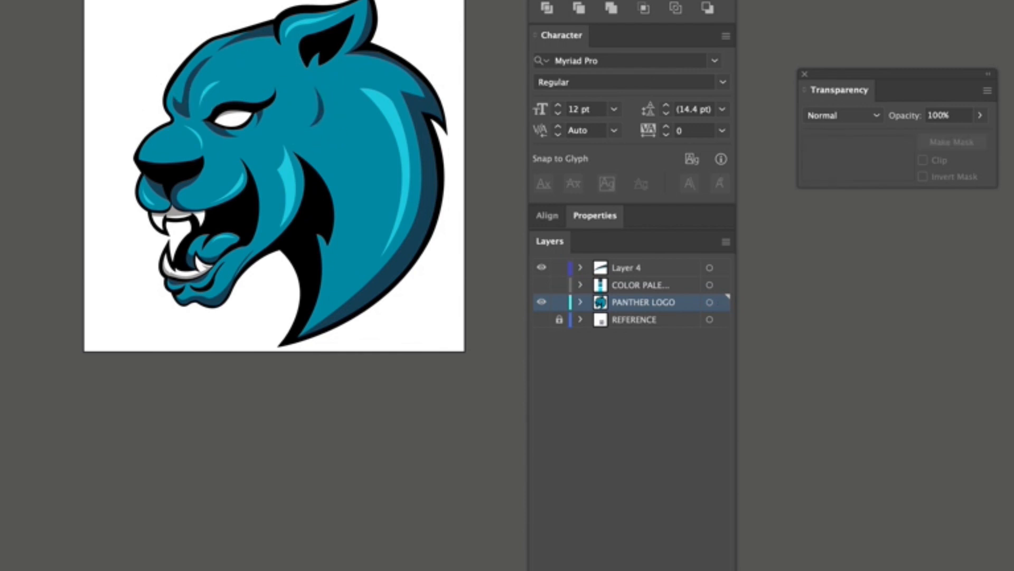
{"action": "scroll", "coordinate": [275, 176], "scroll_direction": "left", "scroll_amount": 1}
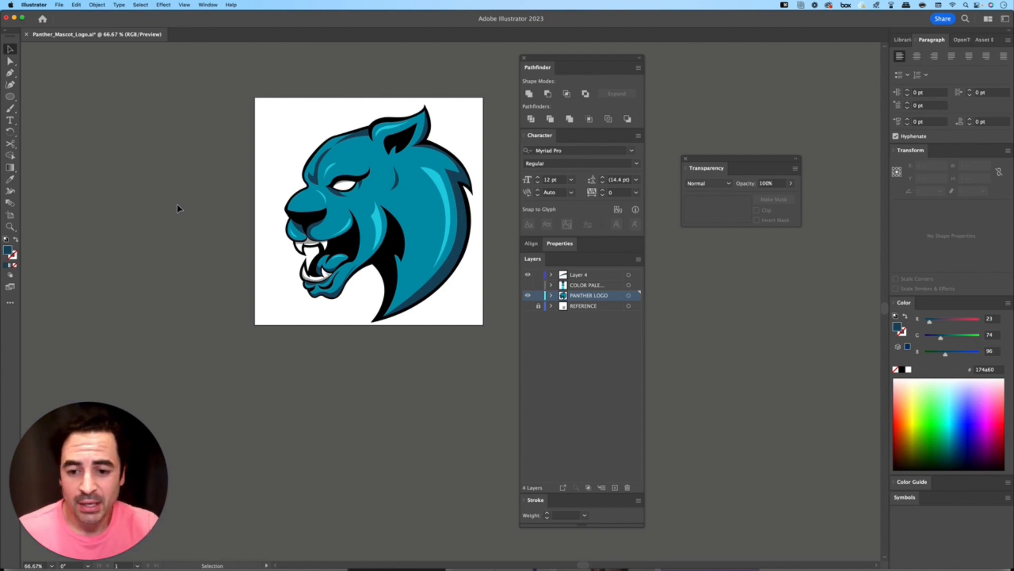
Select all the panther artwork and group it
{"action": "left_click_drag", "start_coordinate": [425, 204], "coordinate": [291, 210]}
{"action": "left_click_drag", "start_coordinate": [392, 86], "coordinate": [30, 355]}
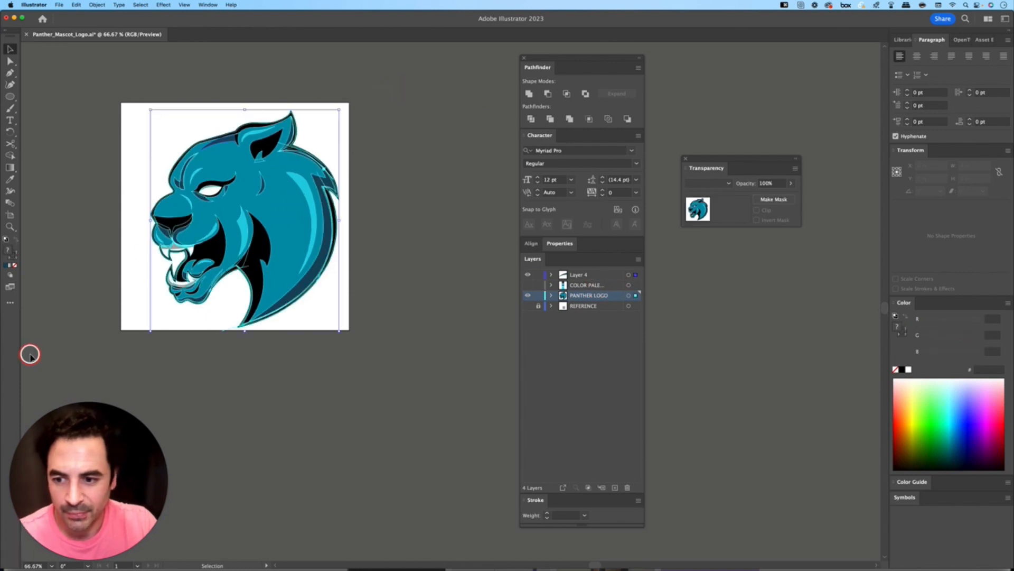
{"action": "key", "text": "a"}
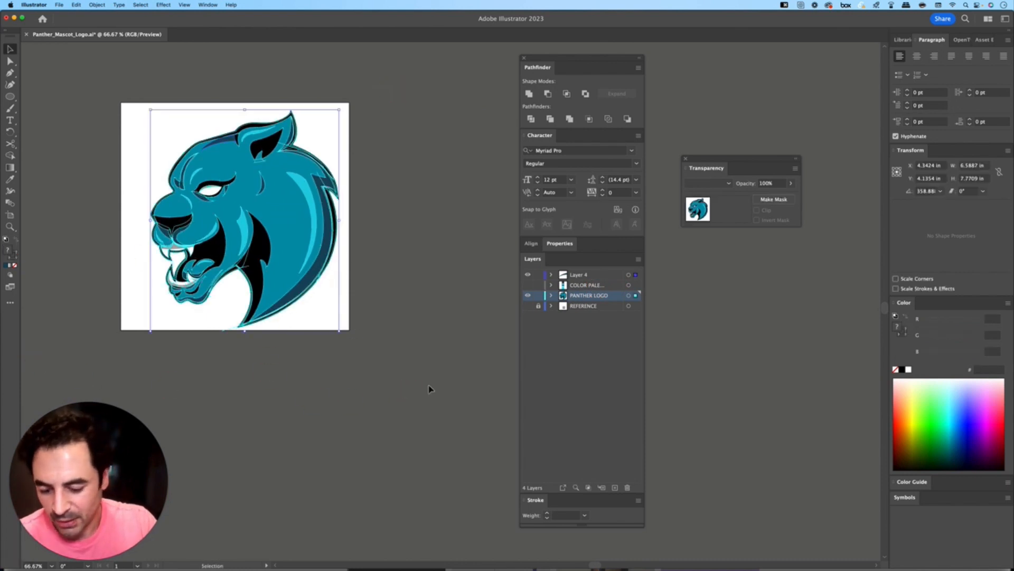
{"action": "key", "text": "super+g"}
{"action": "key", "text": "v"}
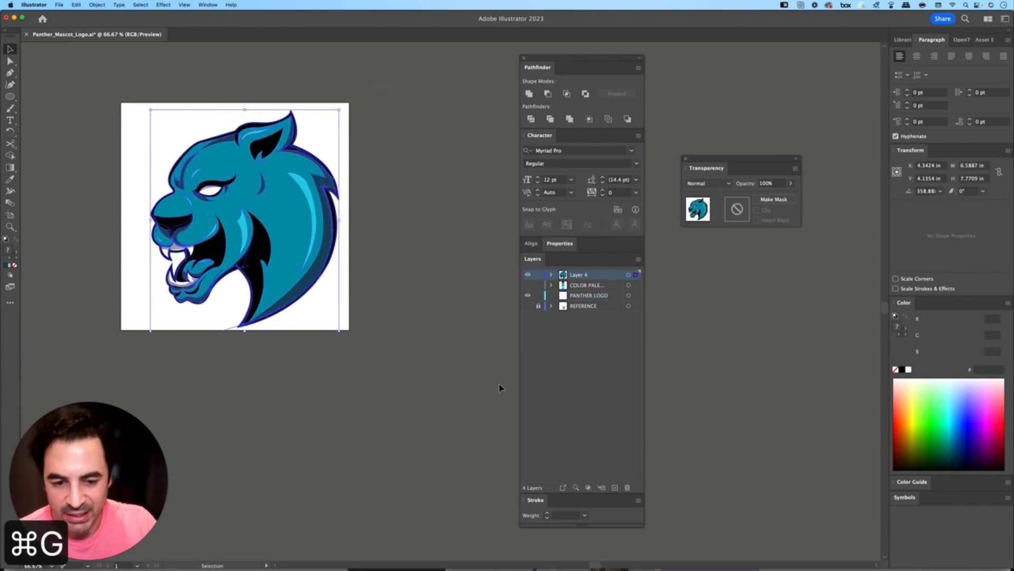
Copy the panther group, hide Layer 4, paste the copy in place on the PANTHER LOGO layer, and lock and hide that layer
{"action": "key", "text": "super+c"}
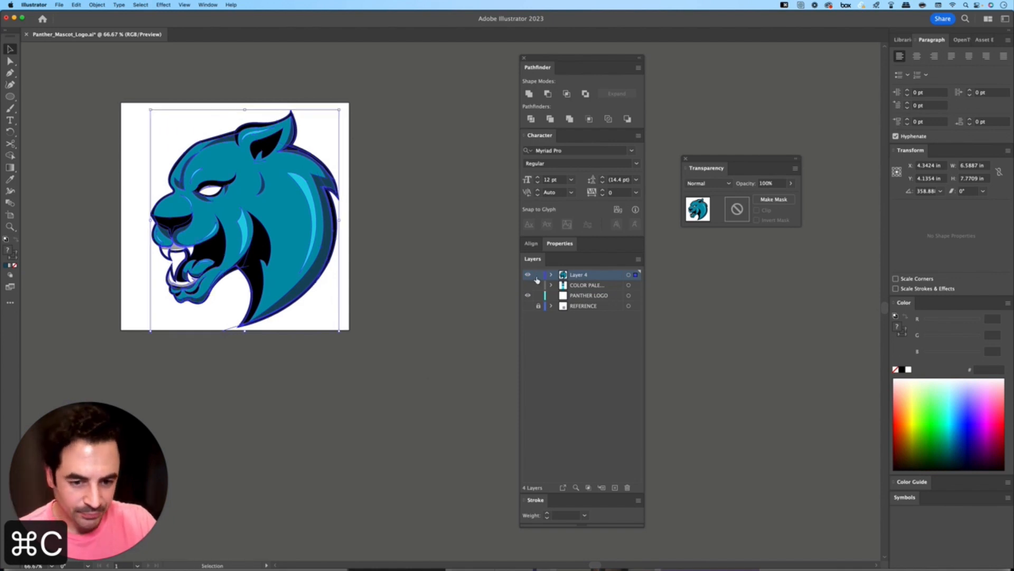
{"action": "left_click", "coordinate": [528, 275]}
{"action": "left_click", "coordinate": [539, 296]}
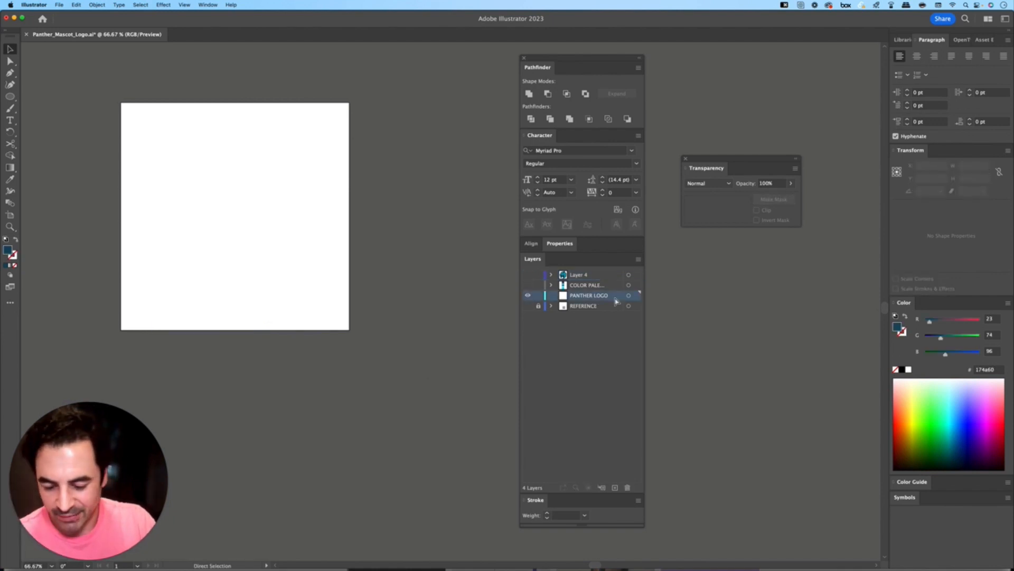
{"action": "key", "text": "super+f"}
{"action": "left_click", "coordinate": [538, 296]}
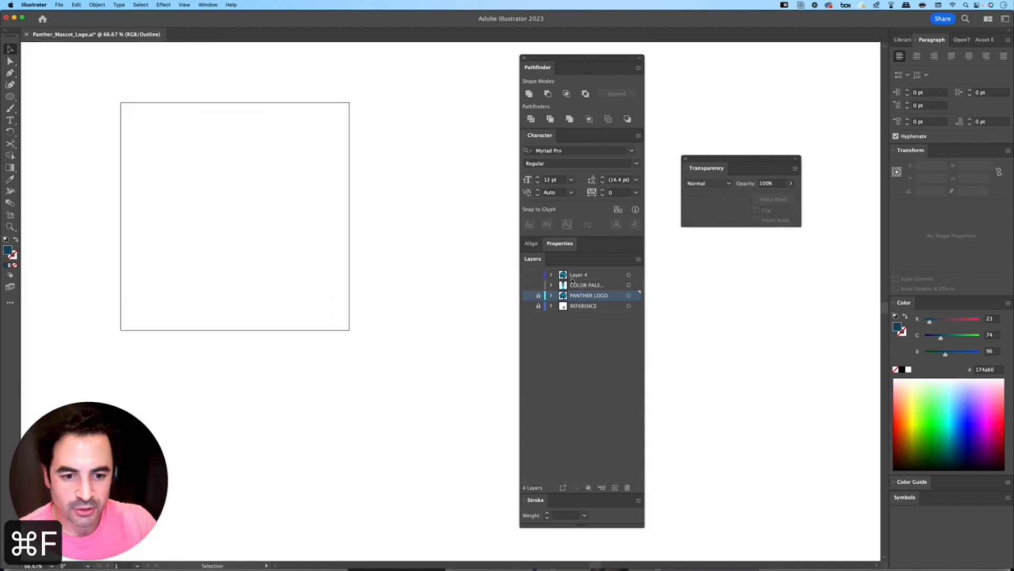
Show Layer 4, scale down its panther group and reposition it toward the upper middle of the artboard
{"action": "left_click", "coordinate": [527, 274]}
{"action": "left_click_drag", "start_coordinate": [332, 224], "coordinate": [455, 297]}
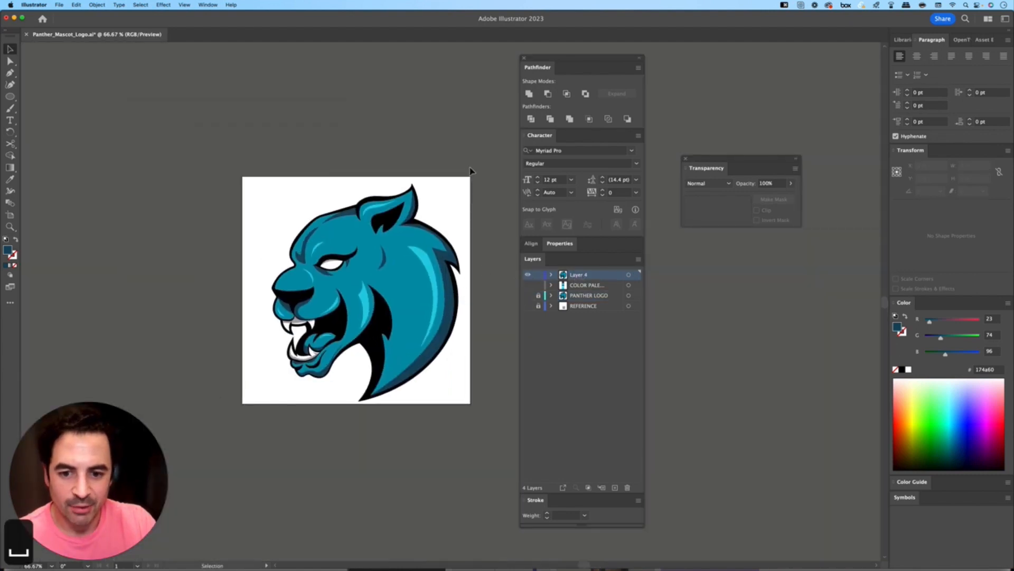
{"action": "left_click_drag", "start_coordinate": [212, 471], "coordinate": [411, 291]}
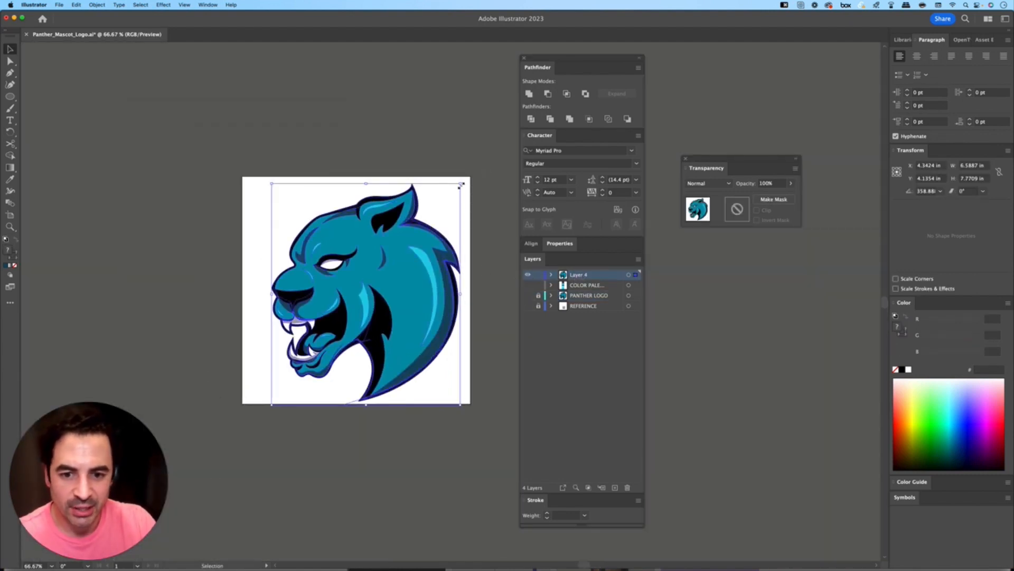
{"action": "left_click_drag", "start_coordinate": [460, 185], "coordinate": [421, 230]}
{"action": "left_click_drag", "start_coordinate": [394, 302], "coordinate": [383, 268]}
{"action": "left_click", "coordinate": [458, 281]}
{"action": "left_click_drag", "start_coordinate": [420, 359], "coordinate": [429, 213]}
{"action": "left_click", "coordinate": [476, 258]}
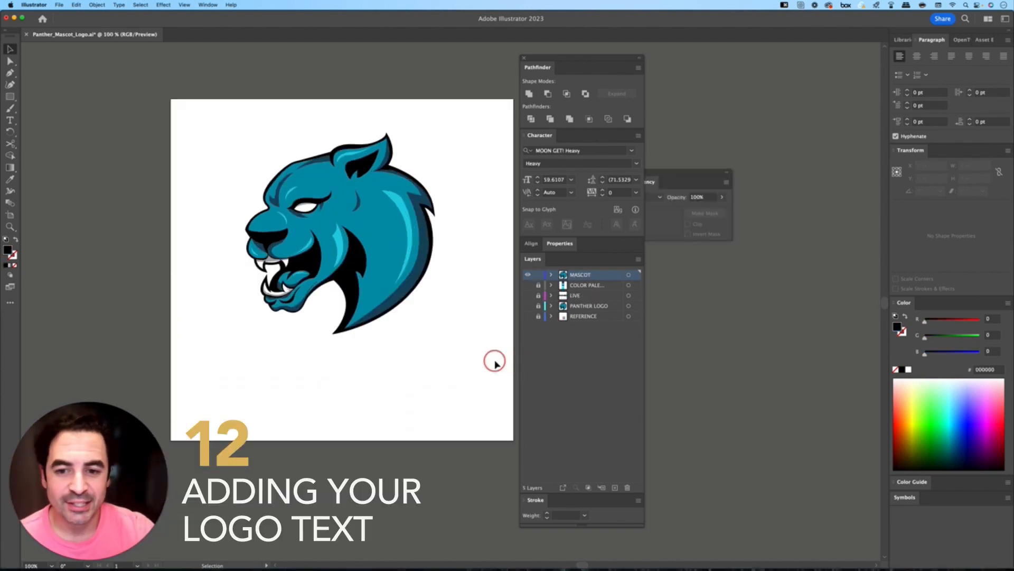
Add a new layer and create the text PANTHERS in MOON GET! Heavy below the mascot
{"action": "left_click", "coordinate": [615, 487]}
{"action": "key", "text": "t"}
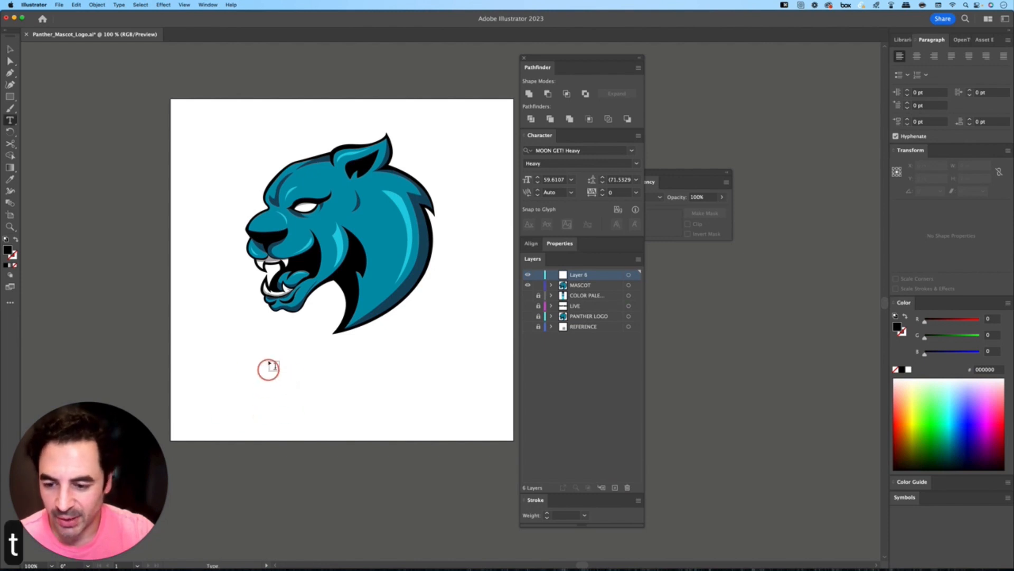
{"action": "left_click", "coordinate": [268, 366]}
{"action": "type", "text": "PANTHERS"}
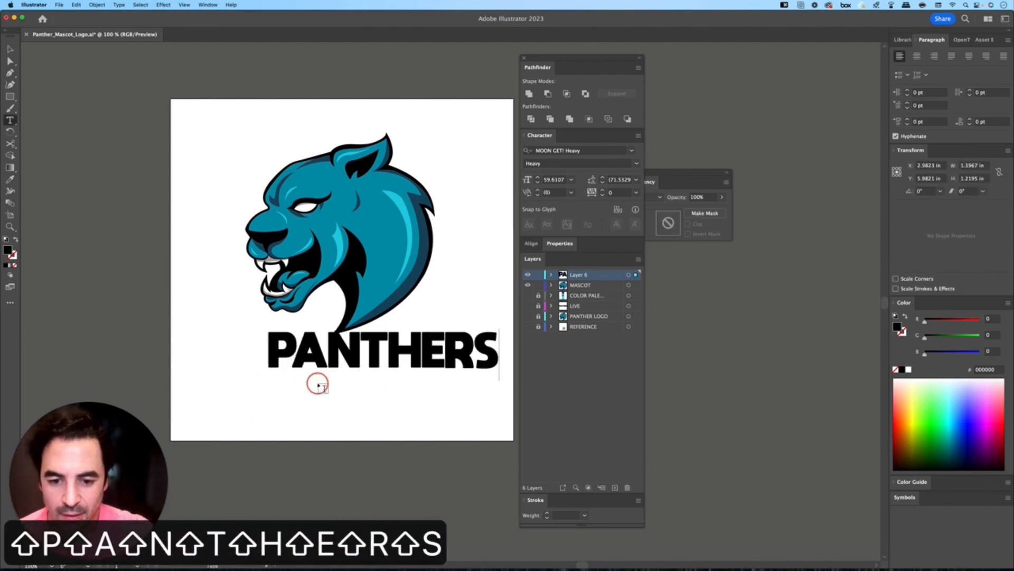
{"action": "key", "text": "super+a"}
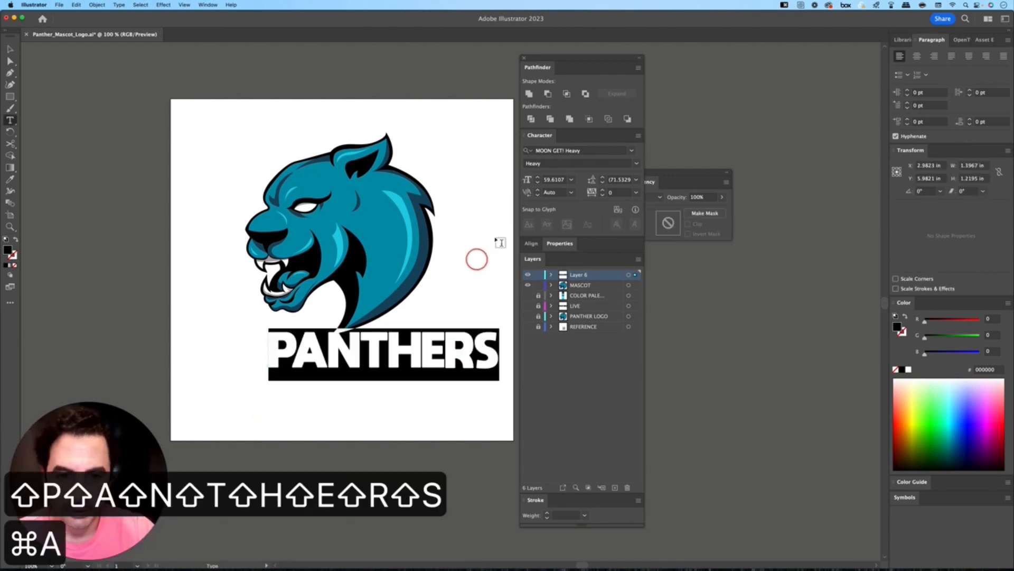
{"action": "left_click", "coordinate": [590, 151]}
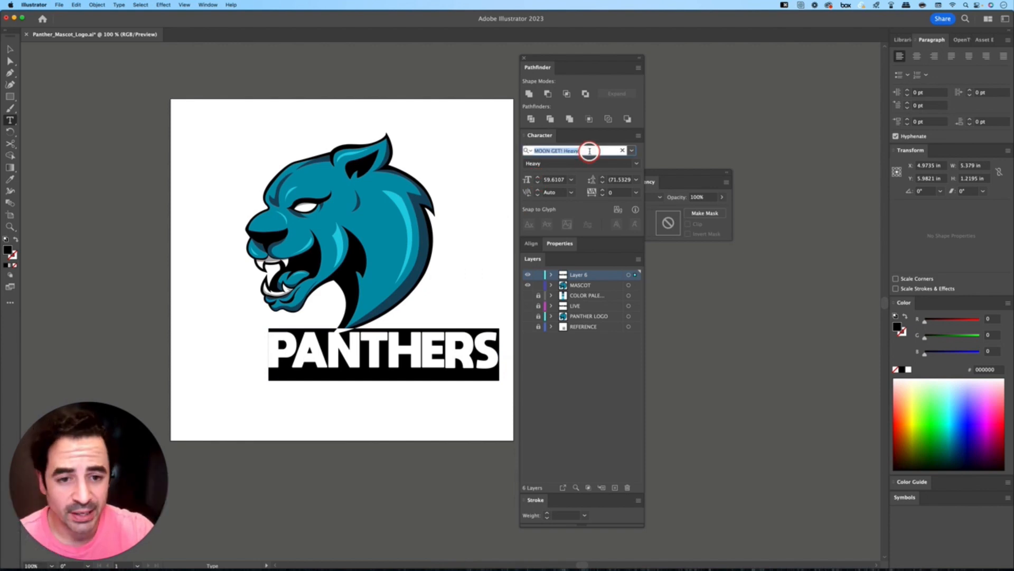
{"action": "left_click", "coordinate": [10, 48]}
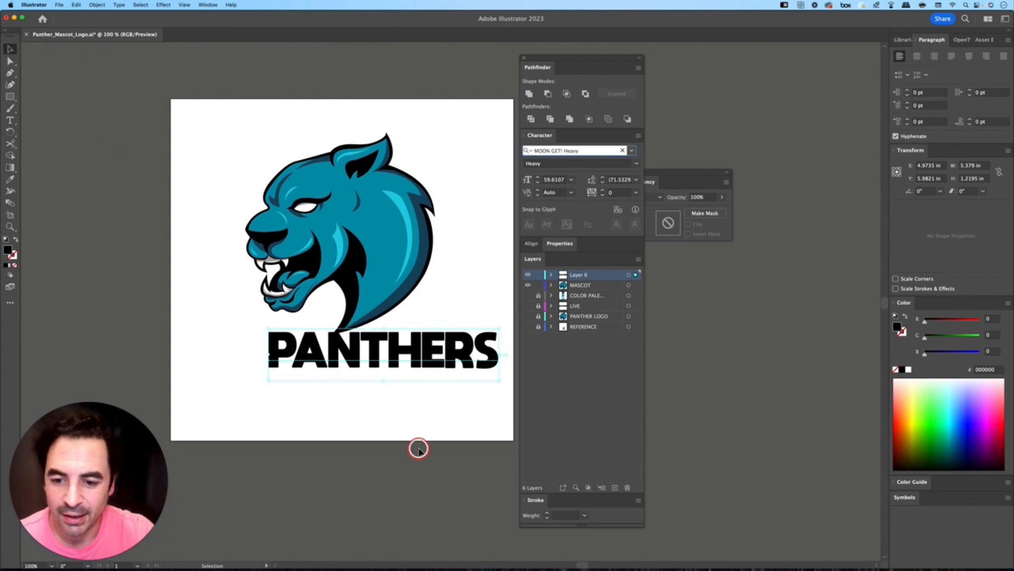
Enlarge the PANTHERS text to about 69 pt and position it directly beneath the mascot
{"action": "left_click_drag", "start_coordinate": [447, 357], "coordinate": [424, 332]}
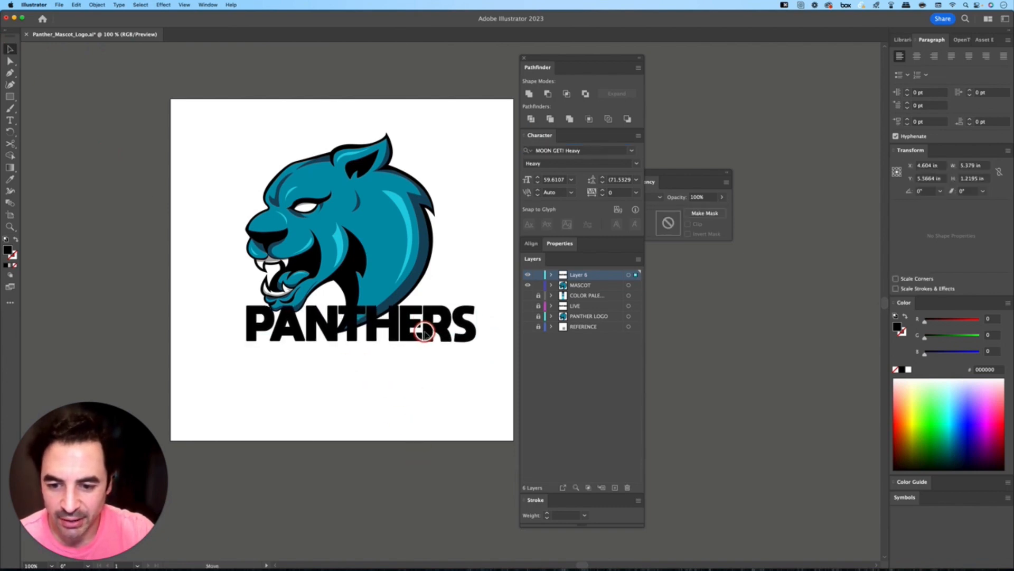
{"action": "left_click_drag", "start_coordinate": [475, 350], "coordinate": [495, 358]}
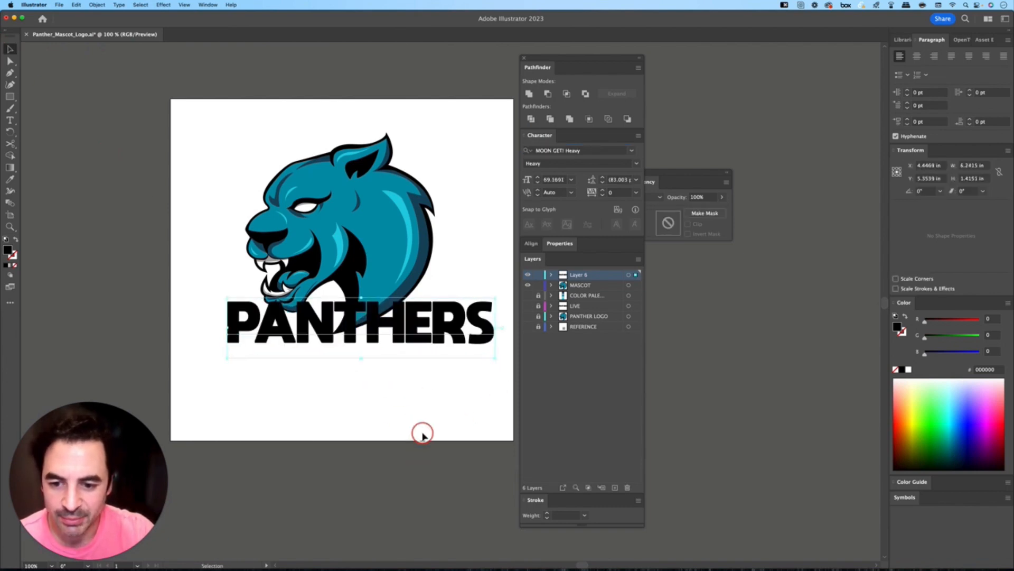
{"action": "left_click", "coordinate": [423, 434]}
{"action": "key", "text": "space"}
{"action": "left_click_drag", "start_coordinate": [437, 415], "coordinate": [414, 425]}
{"action": "left_click", "coordinate": [423, 346]}
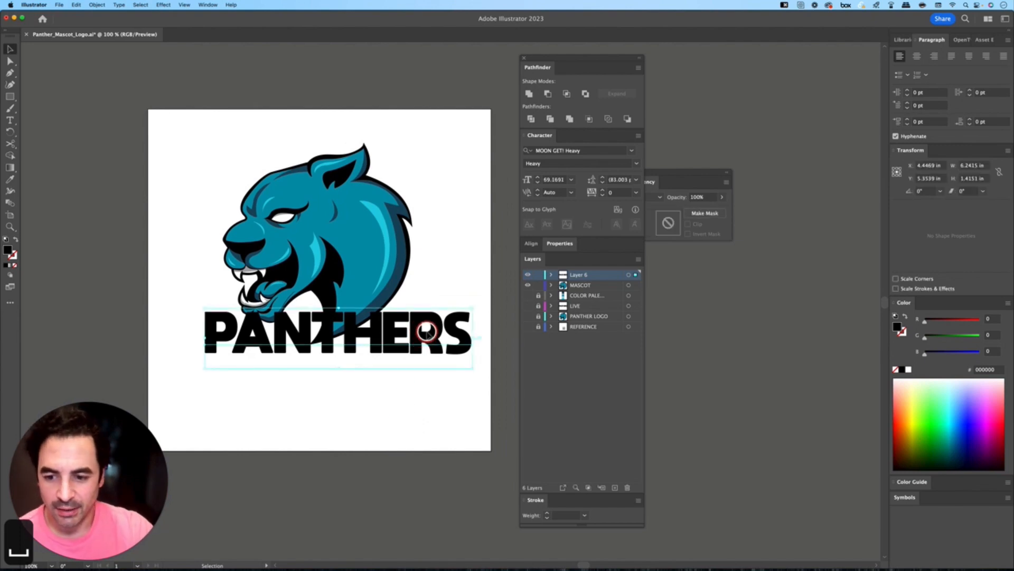
{"action": "left_click_drag", "start_coordinate": [427, 331], "coordinate": [430, 355]}
Convert the PANTHERS text to outlines and deselect it
{"action": "key", "text": "super+equal"}
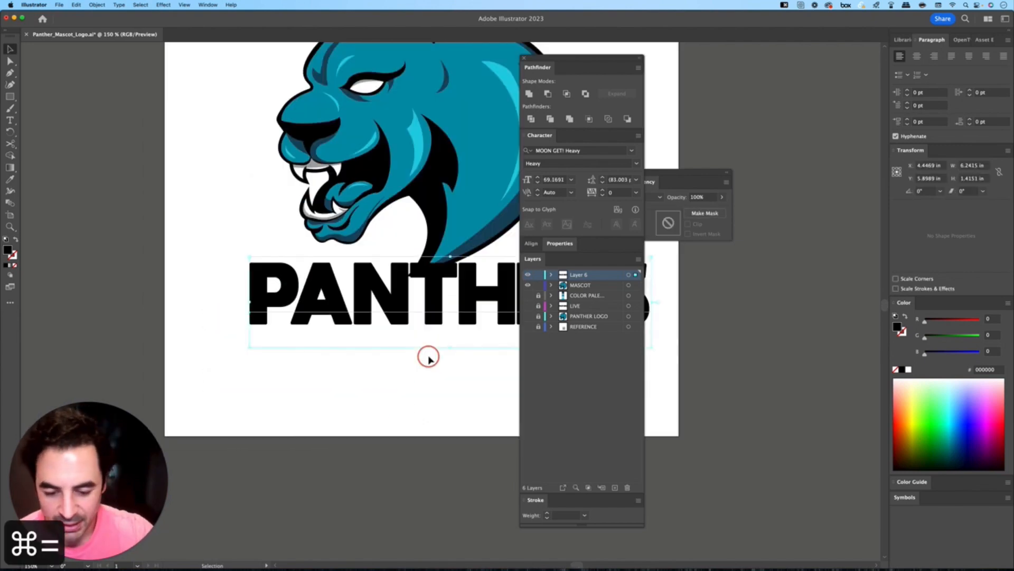
{"action": "key", "text": "shift+super+o"}
{"action": "key", "text": "shift+super+a"}
Draw a black triangular spike with the Pen tool, projecting outward from the upper left corner of the letter P
{"action": "key", "text": "space"}
{"action": "left_click_drag", "start_coordinate": [222, 379], "coordinate": [356, 380]}
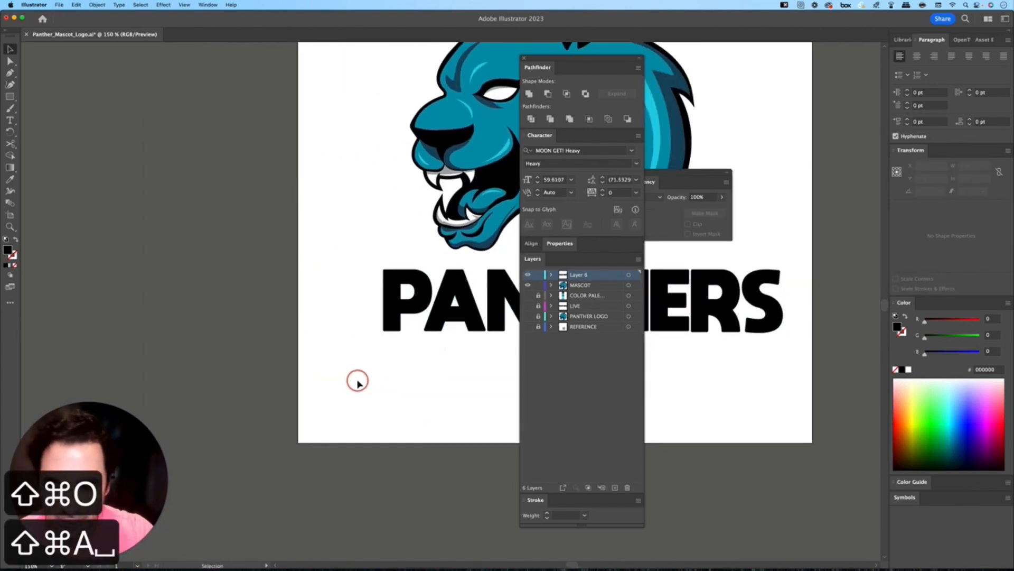
{"action": "key", "text": "super+equal"}
{"action": "key", "text": "super+equal"}
{"action": "key", "text": "p"}
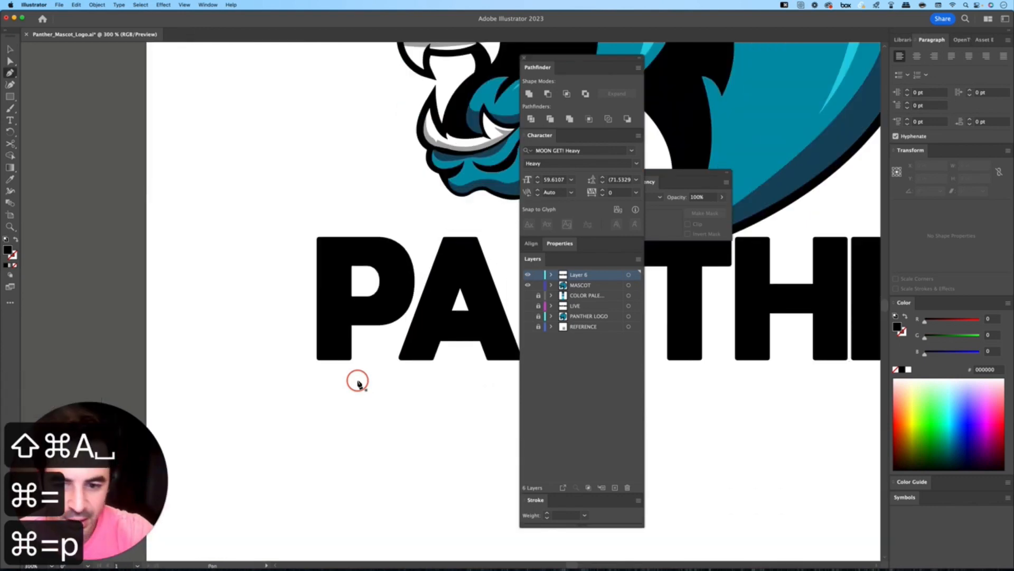
{"action": "left_click", "coordinate": [328, 237]}
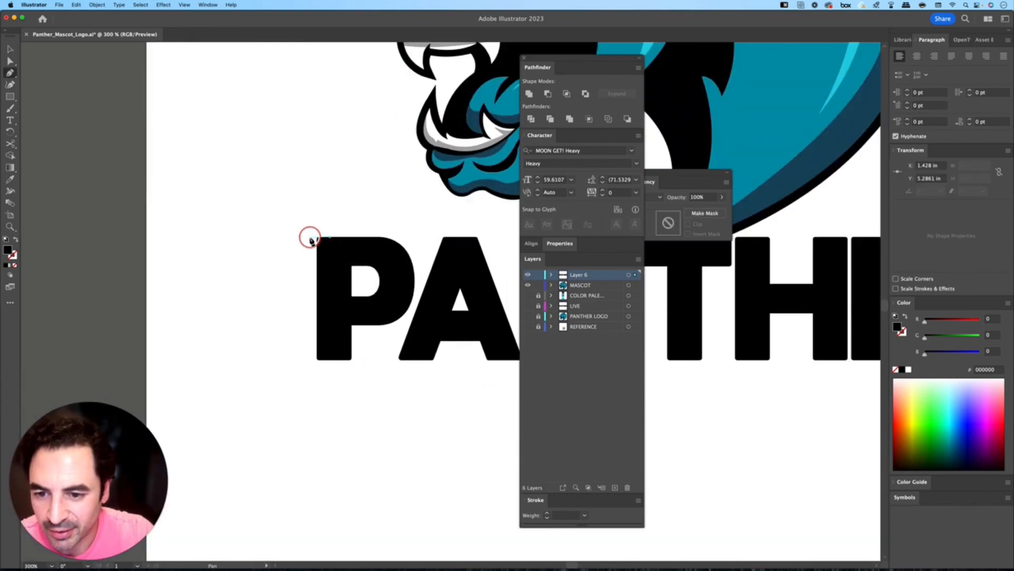
{"action": "left_click", "coordinate": [303, 237]}
{"action": "left_click", "coordinate": [321, 253]}
{"action": "left_click", "coordinate": [330, 237]}
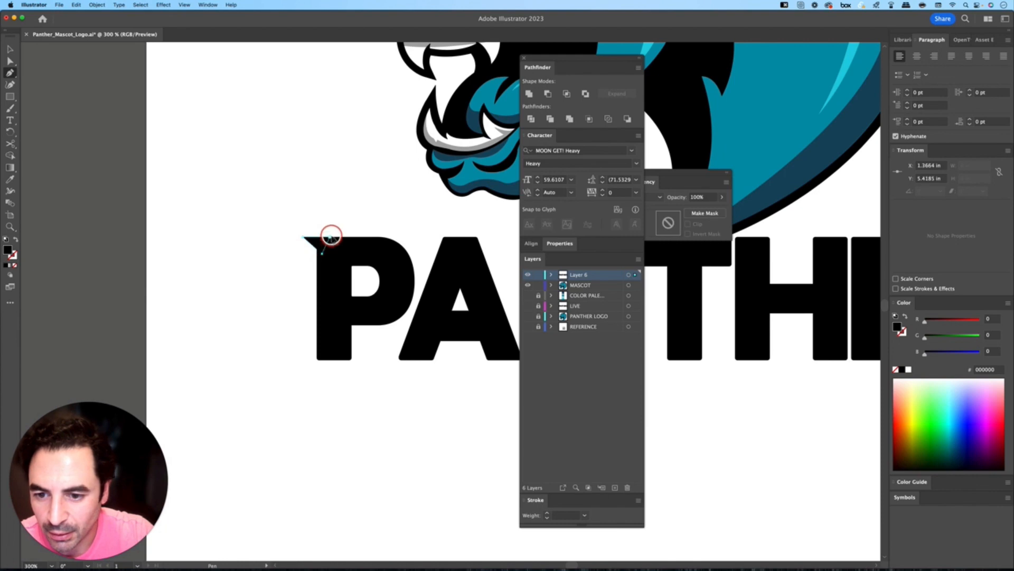
Select the triangular spike and shift it slightly so it sits against the top edge of the letter P
{"action": "key", "text": "shift+super+a"}
{"action": "key", "text": "v"}
{"action": "key", "text": "a"}
{"action": "left_click", "coordinate": [317, 239]}
{"action": "key", "text": "super+equal"}
{"action": "key", "text": "super+equal"}
{"action": "key", "text": "super+equal"}
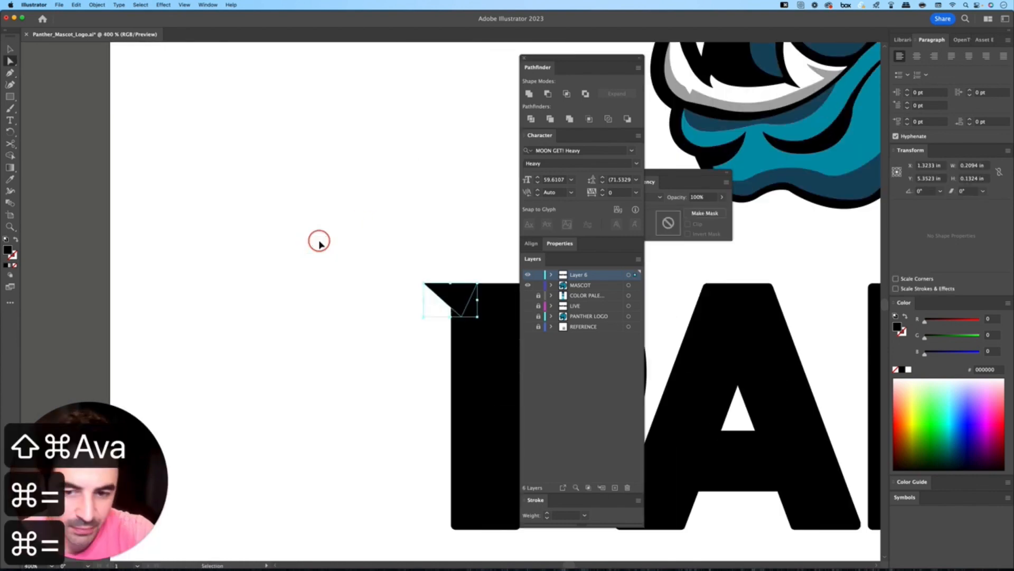
{"action": "key", "text": "space"}
{"action": "left_click_drag", "start_coordinate": [319, 240], "coordinate": [118, 162]}
{"action": "key", "text": "a"}
{"action": "key", "text": "a"}
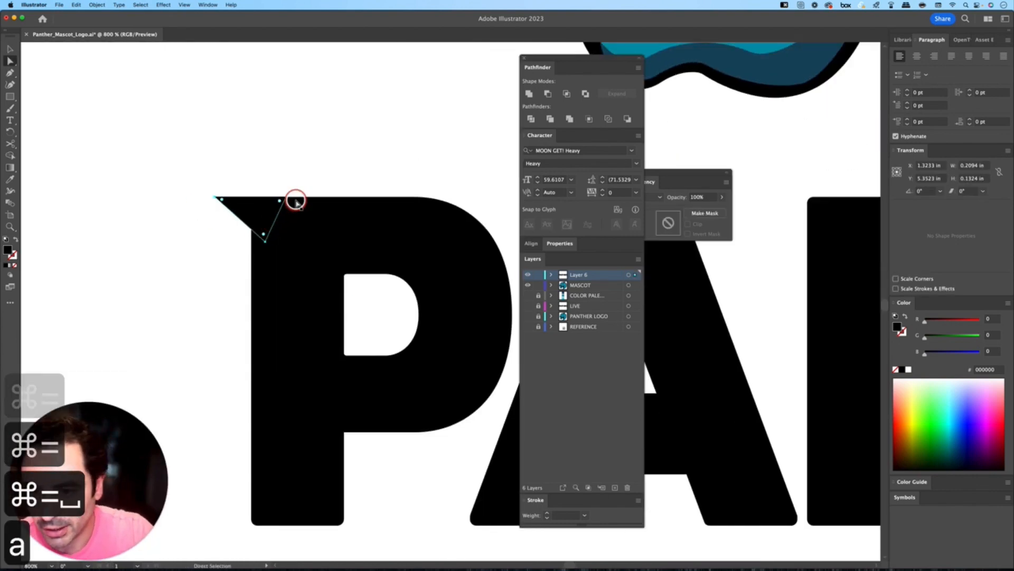
{"action": "left_click_drag", "start_coordinate": [288, 198], "coordinate": [257, 206]}
{"action": "key", "text": "shift+super+a"}
{"action": "key", "text": "v"}
{"action": "key", "text": "a"}
{"action": "left_click", "coordinate": [281, 200]}
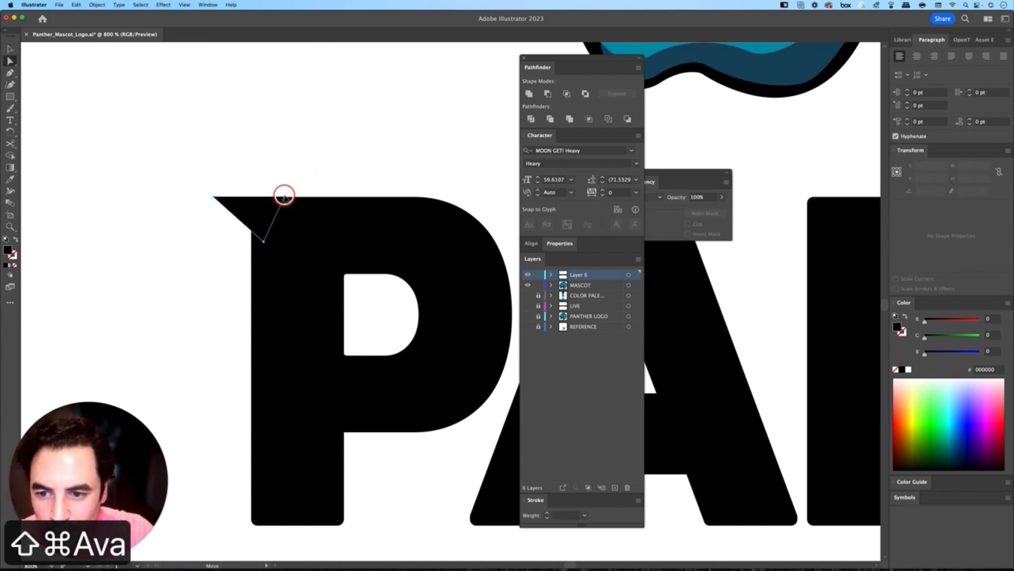
Fine-tune the spike's position so its top edge is flush with the P's top edge, and deselect it
{"action": "key", "text": "super+equal"}
{"action": "key", "text": "shift+super+a"}
{"action": "key", "text": "space"}
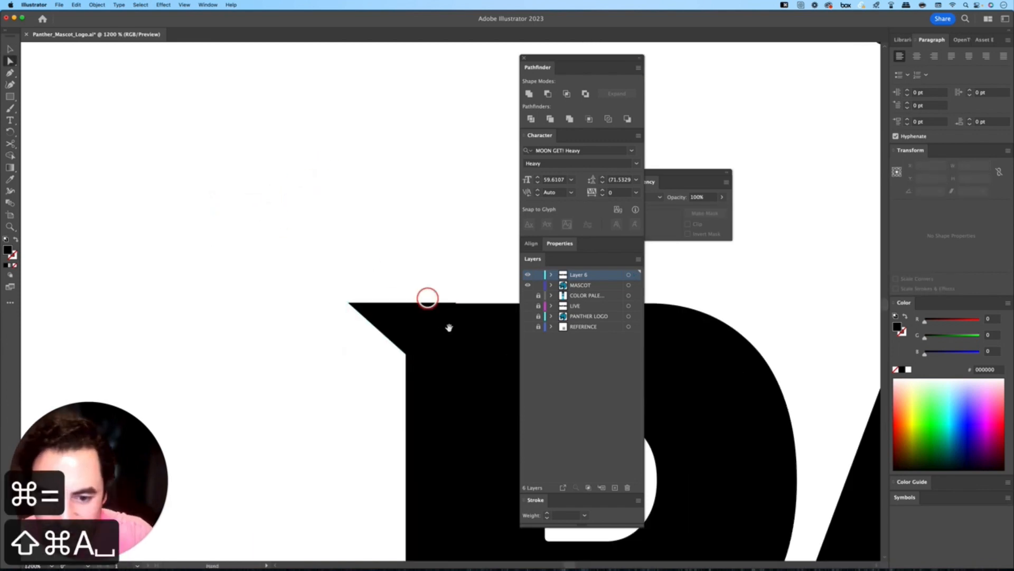
{"action": "key", "text": "a"}
{"action": "left_click_drag", "start_coordinate": [449, 326], "coordinate": [296, 236]}
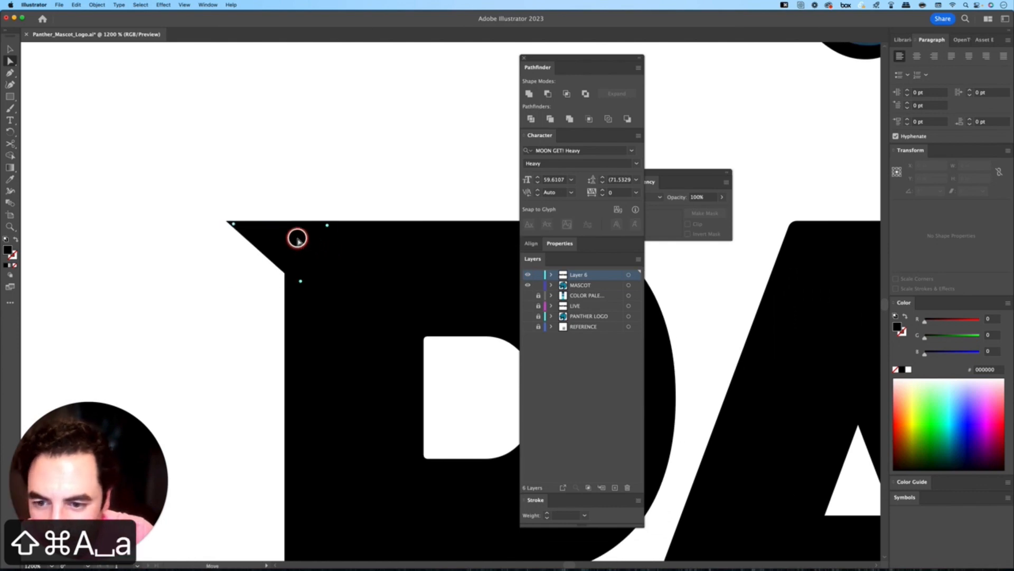
{"action": "key", "text": "shift+super+a"}
{"action": "key", "text": "v"}
{"action": "key", "text": "super+minus"}
{"action": "key", "text": "super+minus"}
{"action": "key", "text": "super+minus"}
{"action": "key", "text": "shift+super+a"}
{"action": "key", "text": "v"}
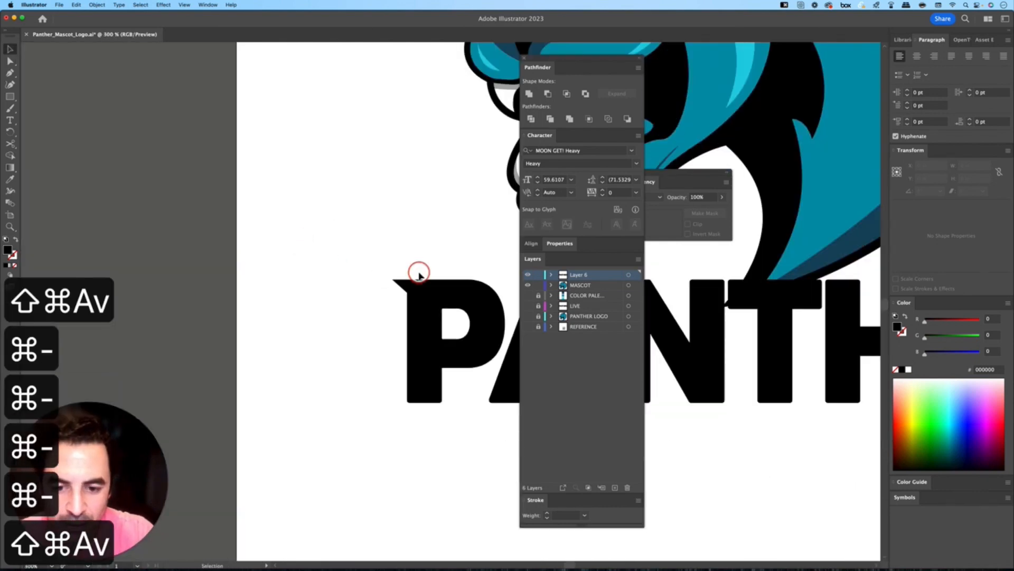
Duplicate the P's spike and place the copy at the upper left corner of the letter A
{"action": "key", "text": "space"}
{"action": "left_click_drag", "start_coordinate": [419, 272], "coordinate": [141, 220]}
{"action": "key", "text": "super+minus"}
{"action": "key", "text": "super+minus"}
{"action": "key", "text": "space"}
{"action": "left_click_drag", "start_coordinate": [359, 273], "coordinate": [124, 252]}
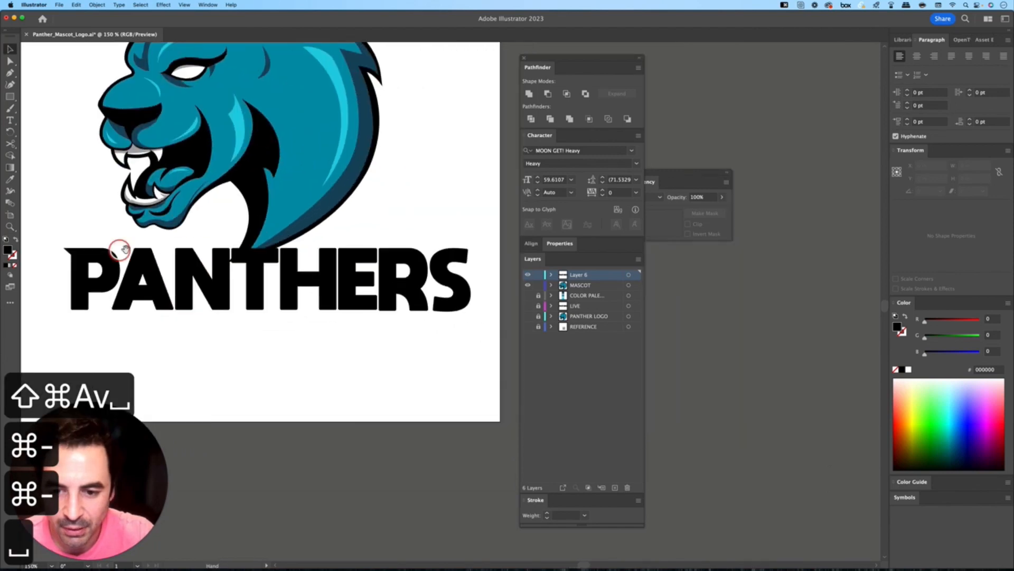
{"action": "left_click", "coordinate": [73, 253]}
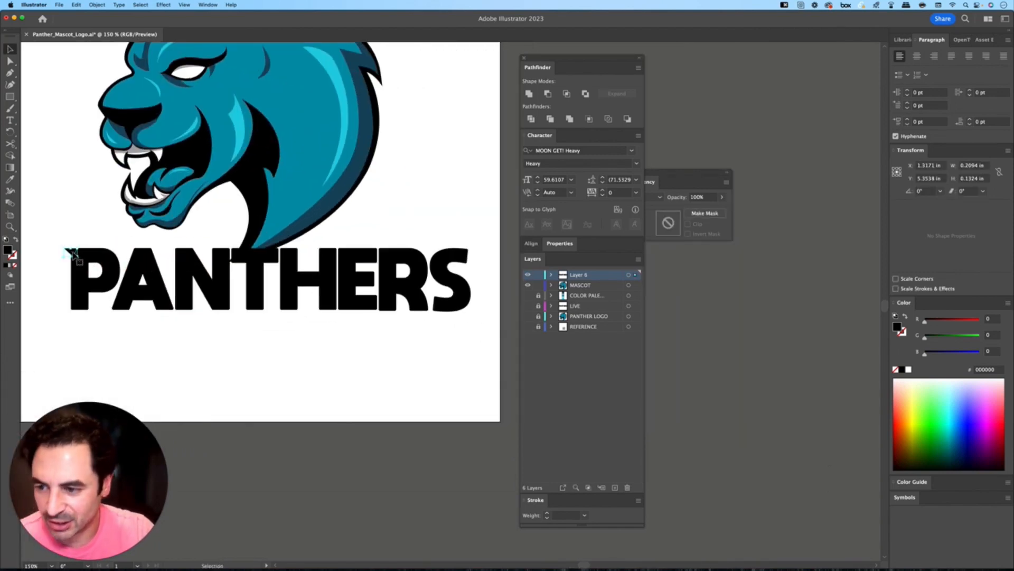
{"action": "key", "text": "super+c"}
{"action": "key", "text": "super+f"}
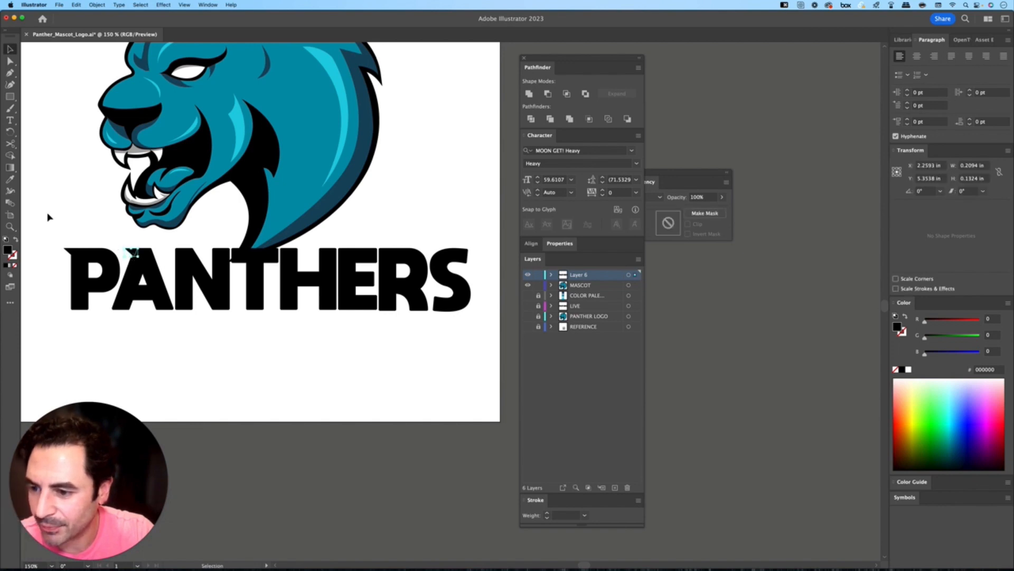
{"action": "left_click_drag", "start_coordinate": [132, 257], "coordinate": [174, 228]}
{"action": "left_click", "coordinate": [41, 195]}
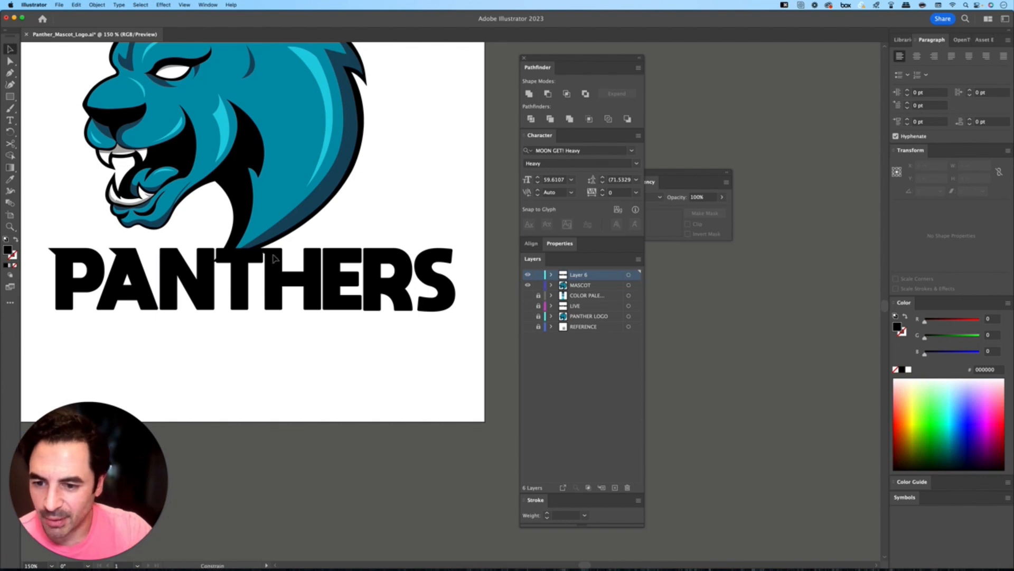
Place further copies of the spike on the H's right stem and at the upper left corner of the N
{"action": "left_click_drag", "start_coordinate": [275, 259], "coordinate": [305, 257]}
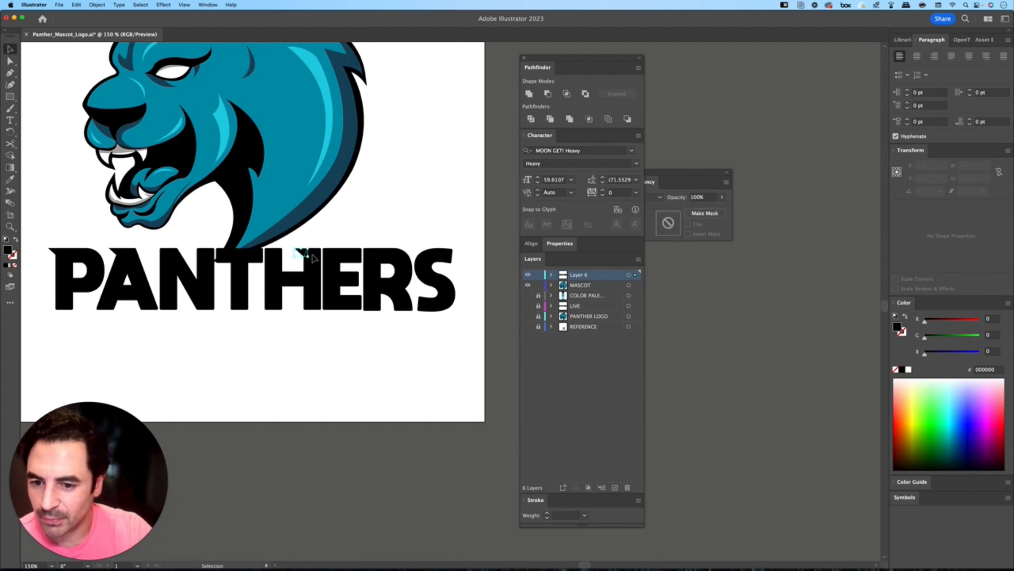
{"action": "left_click", "coordinate": [396, 233]}
{"action": "left_click_drag", "start_coordinate": [386, 232], "coordinate": [402, 231]}
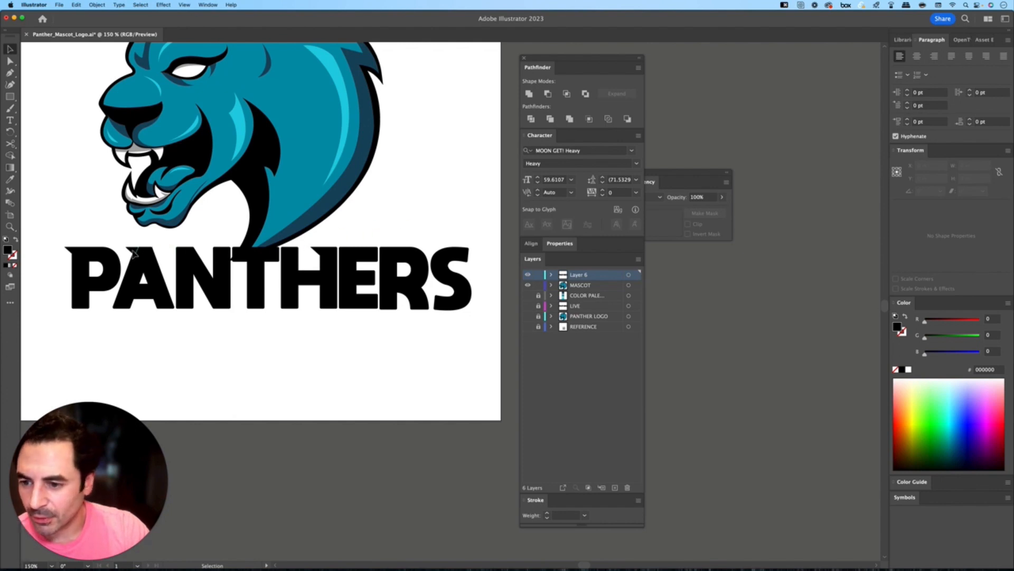
{"action": "left_click_drag", "start_coordinate": [134, 254], "coordinate": [175, 258]}
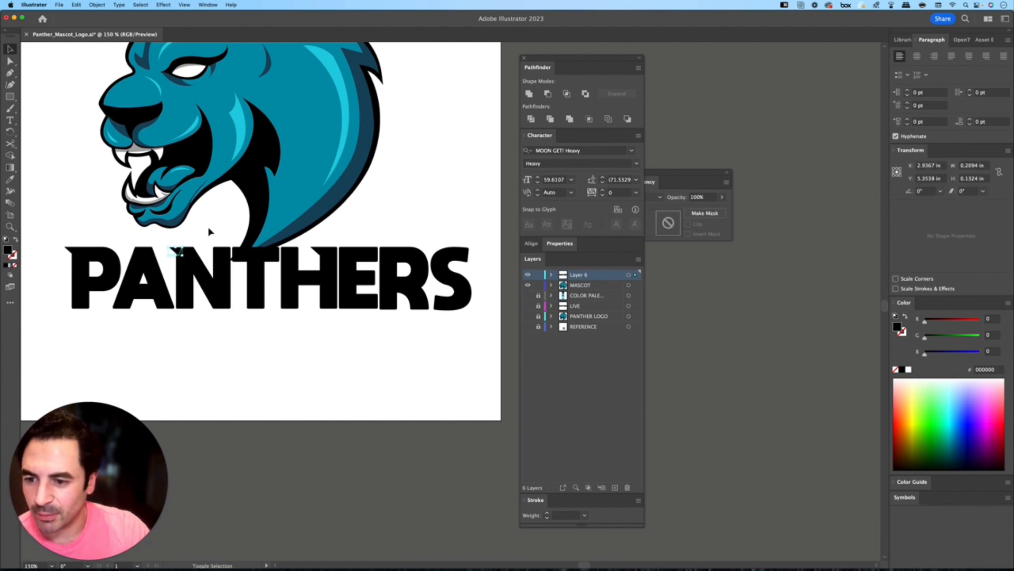
{"action": "left_click", "coordinate": [209, 228]}
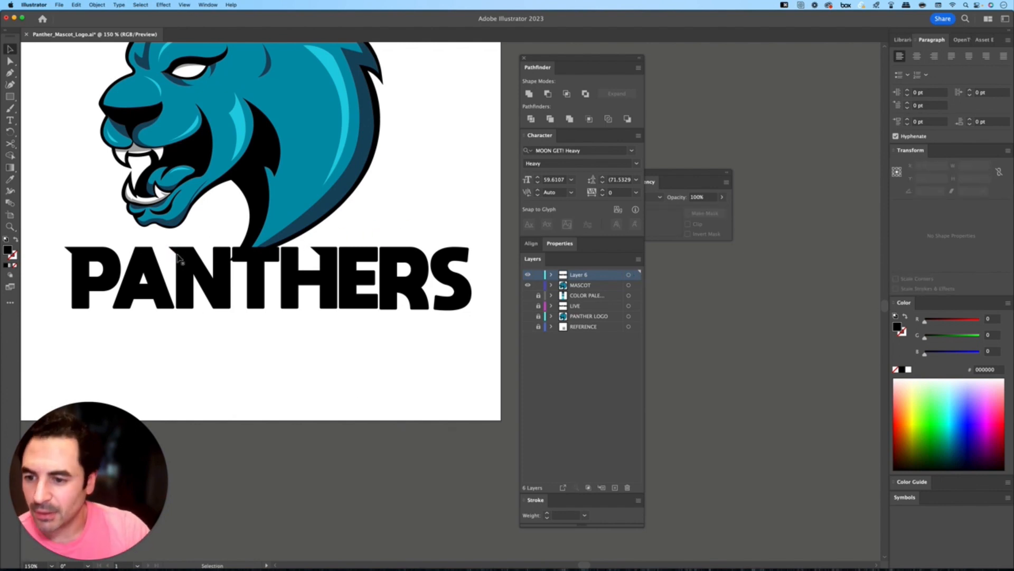
{"action": "key", "text": "super+1"}
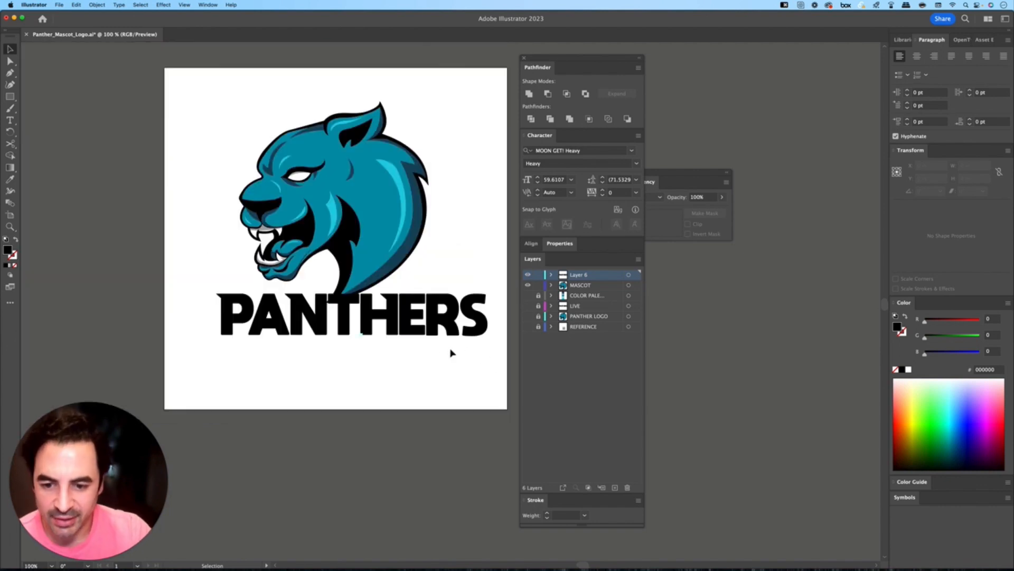
Select the spikes together with the PANTHERS lettering, combine them with Pathfinder Merge, and deselect
{"action": "left_click", "coordinate": [291, 297]}
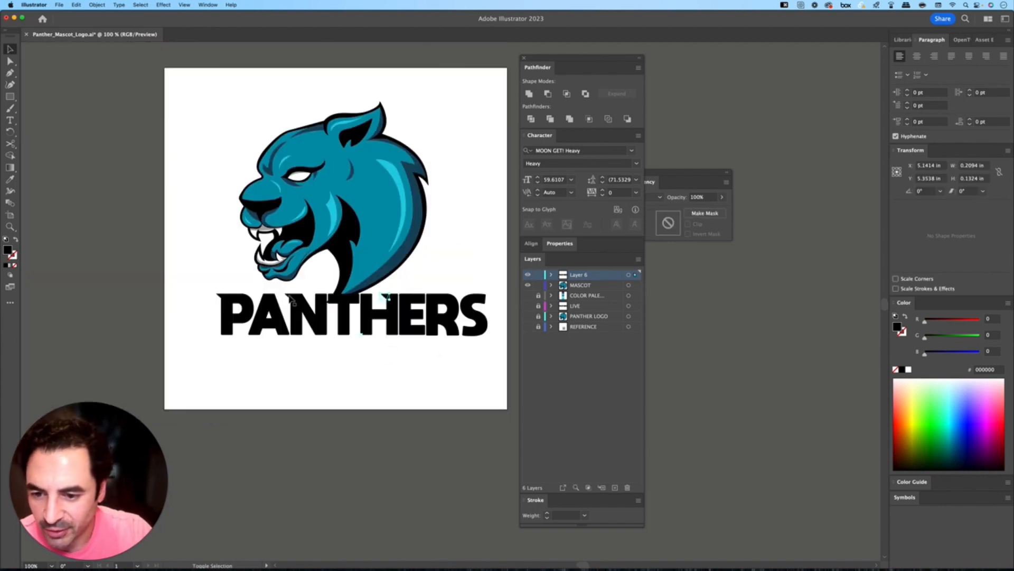
{"action": "left_click", "coordinate": [227, 319], "text": "shift"}
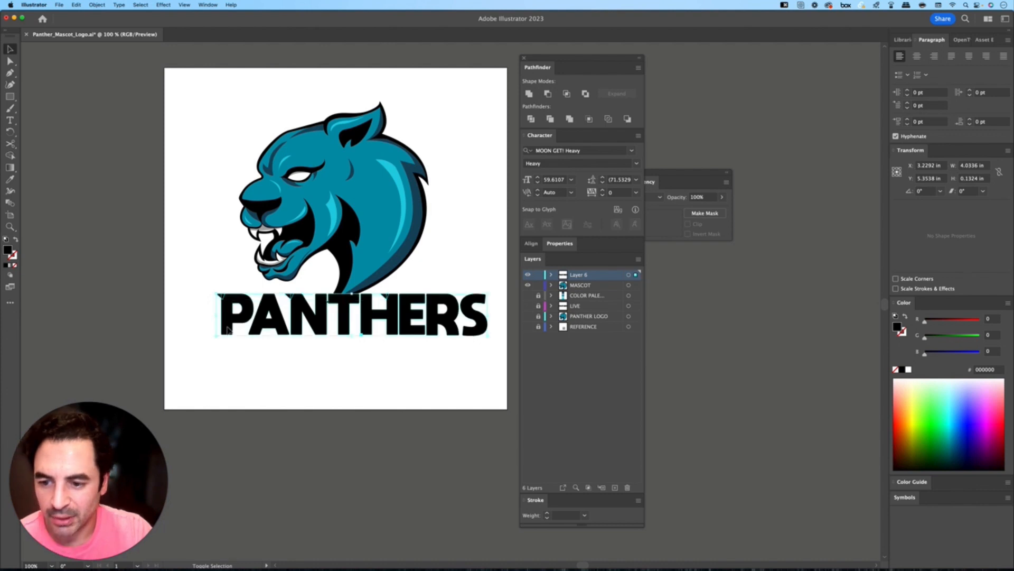
{"action": "left_click", "coordinate": [569, 119]}
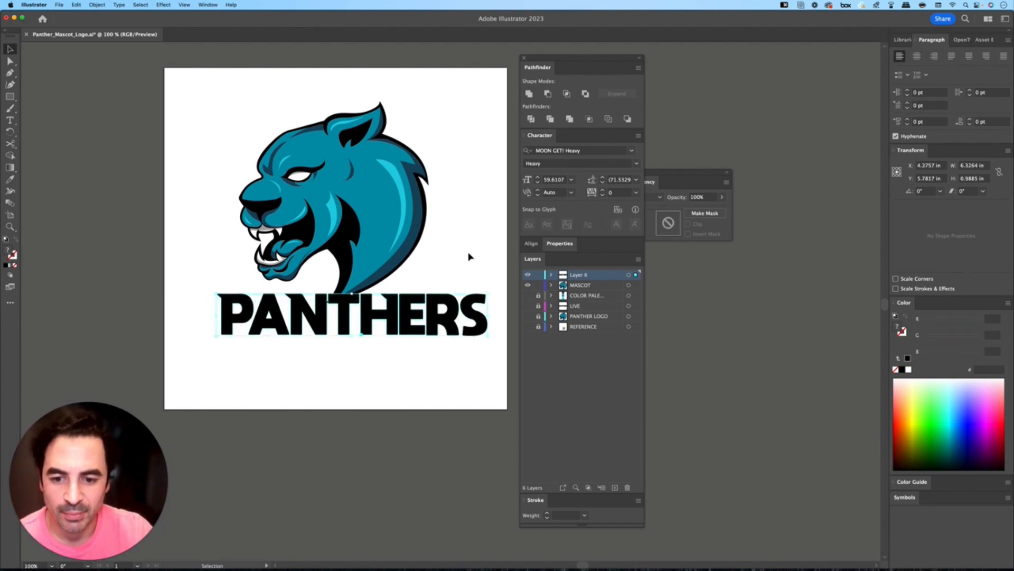
{"action": "left_click", "coordinate": [467, 255]}
Select the merged PANTHERS lettering and move its layer, Layer 6, below the MASCOT layer
{"action": "scroll", "coordinate": [465, 255], "scroll_direction": "down", "scroll_amount": 2}
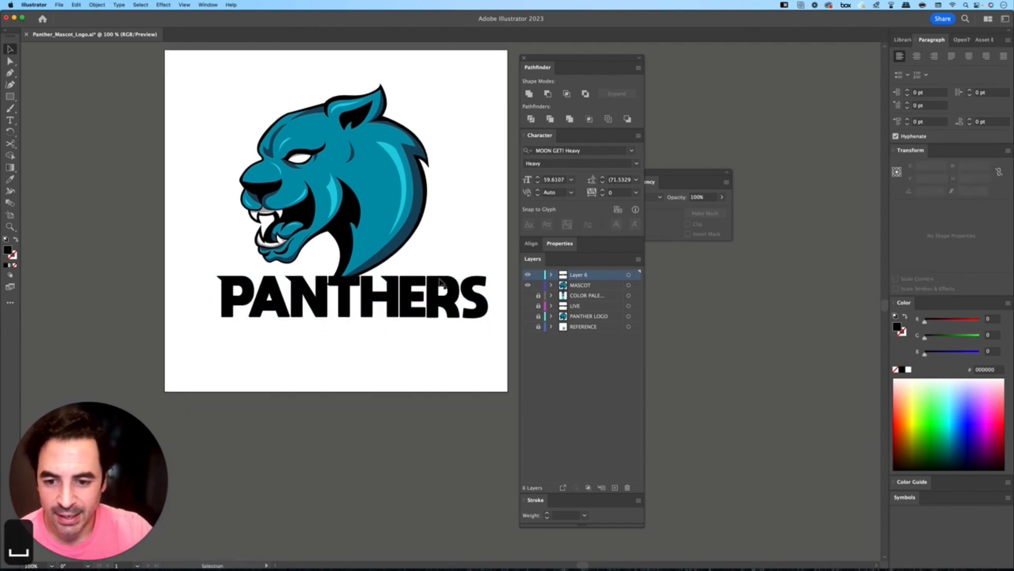
{"action": "left_click", "coordinate": [441, 283]}
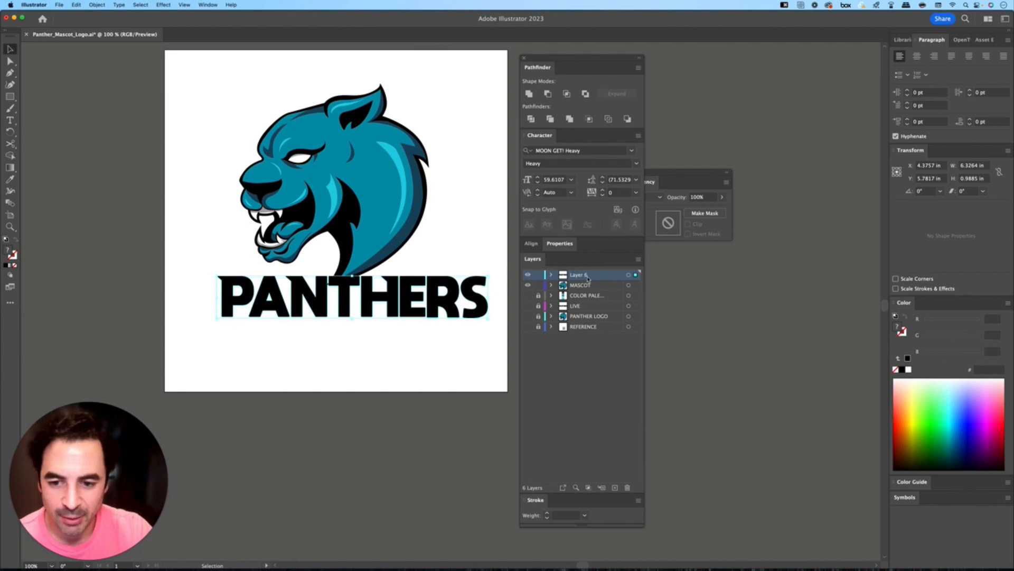
{"action": "left_click_drag", "start_coordinate": [588, 279], "coordinate": [586, 291]}
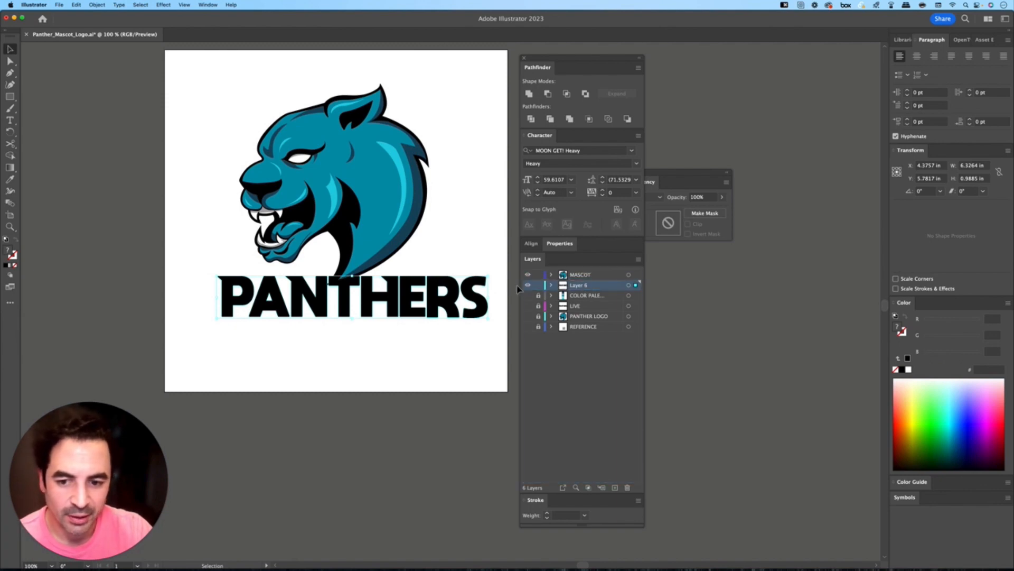
Move the PANTHERS lettering up behind the mascot so the jaw and neck overlap the letters
{"action": "left_click_drag", "start_coordinate": [411, 300], "coordinate": [404, 103]}
{"action": "key", "text": "space"}
{"action": "left_click_drag", "start_coordinate": [435, 140], "coordinate": [378, 330]}
{"action": "left_click", "coordinate": [454, 226]}
{"action": "key", "text": "shift+super+a"}
{"action": "scroll", "coordinate": [428, 273], "scroll_direction": "down", "scroll_amount": 3}
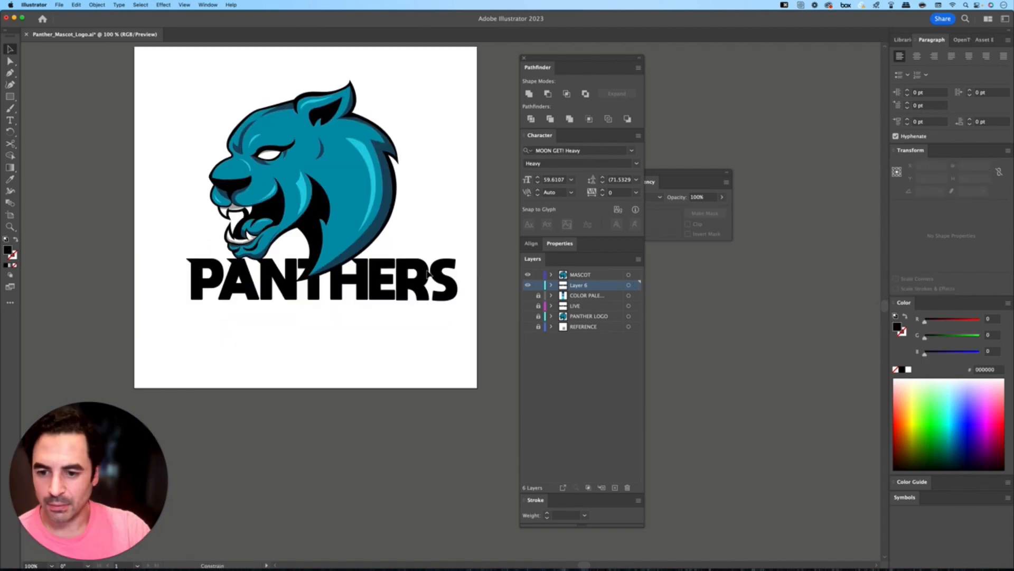
{"action": "left_click_drag", "start_coordinate": [428, 271], "coordinate": [429, 263]}
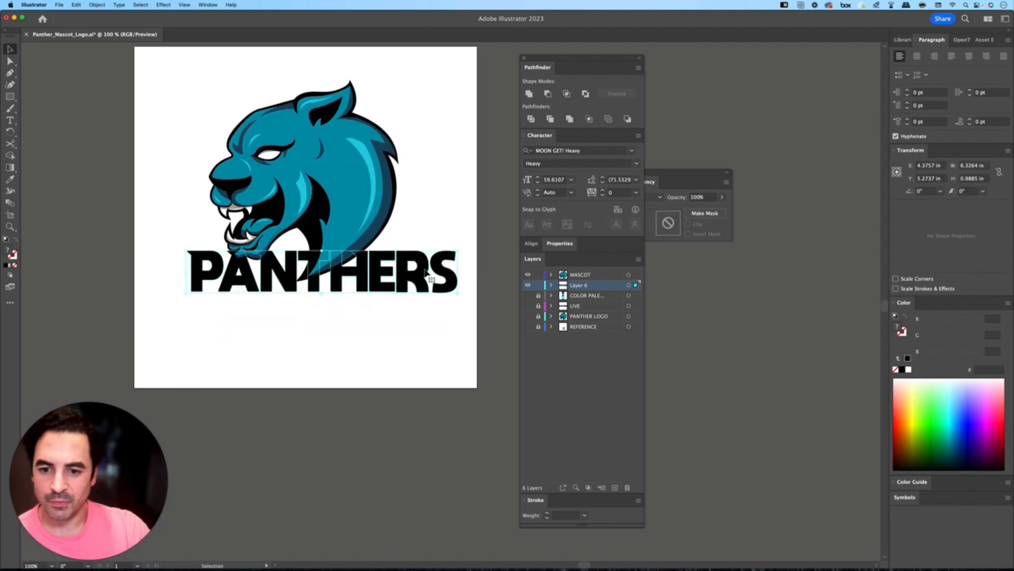
{"action": "left_click", "coordinate": [434, 220]}
{"action": "left_click_drag", "start_coordinate": [423, 222], "coordinate": [430, 227]}
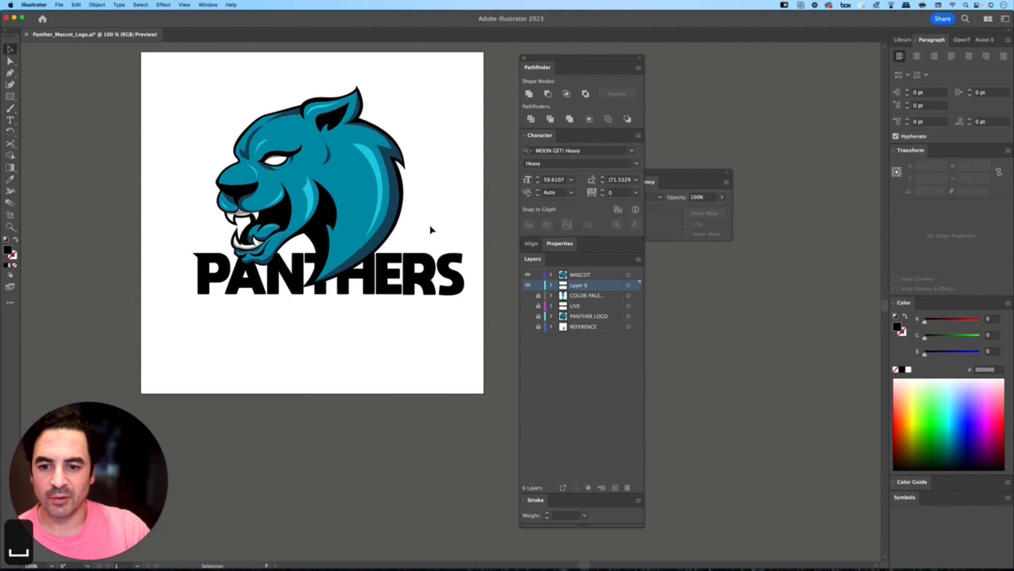
Scale the PANTHERS lettering down to about 5.99 in wide and nudge it up to a Y position of about 5.22 in
{"action": "left_click", "coordinate": [419, 267]}
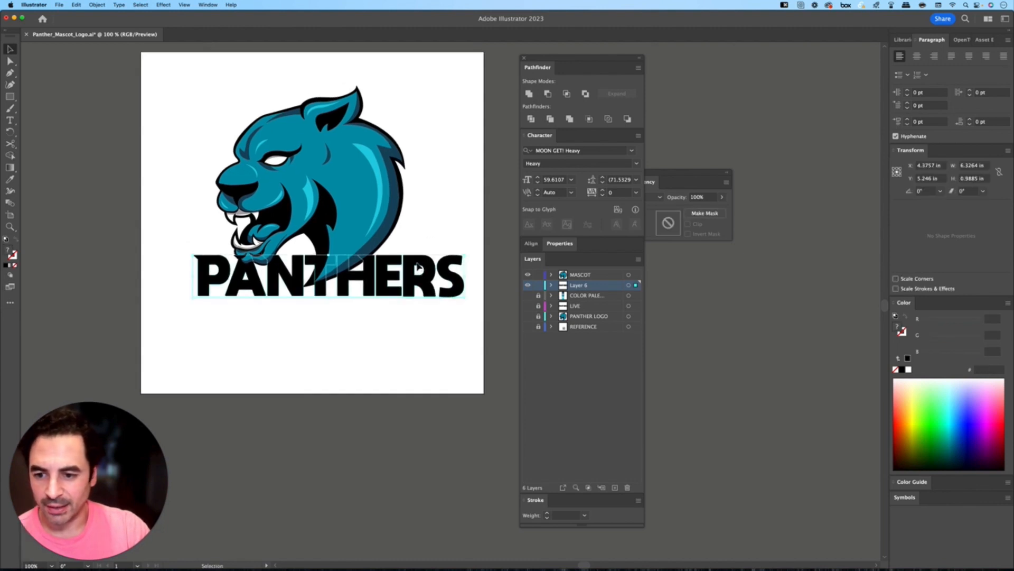
{"action": "left_click_drag", "start_coordinate": [419, 268], "coordinate": [462, 260]}
{"action": "left_click", "coordinate": [462, 227]}
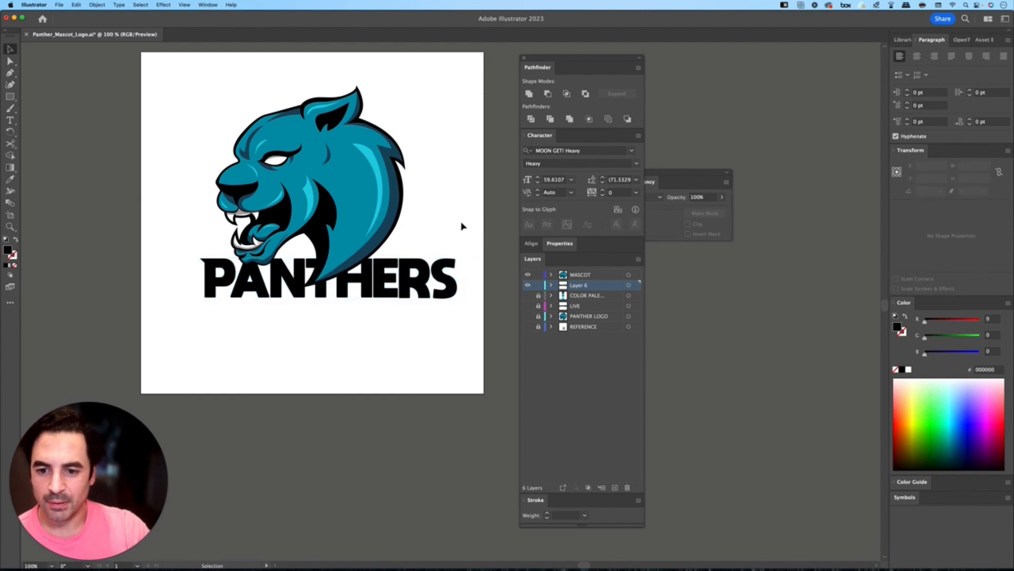
{"action": "left_click_drag", "start_coordinate": [444, 260], "coordinate": [445, 256]}
{"action": "left_click", "coordinate": [427, 351]}
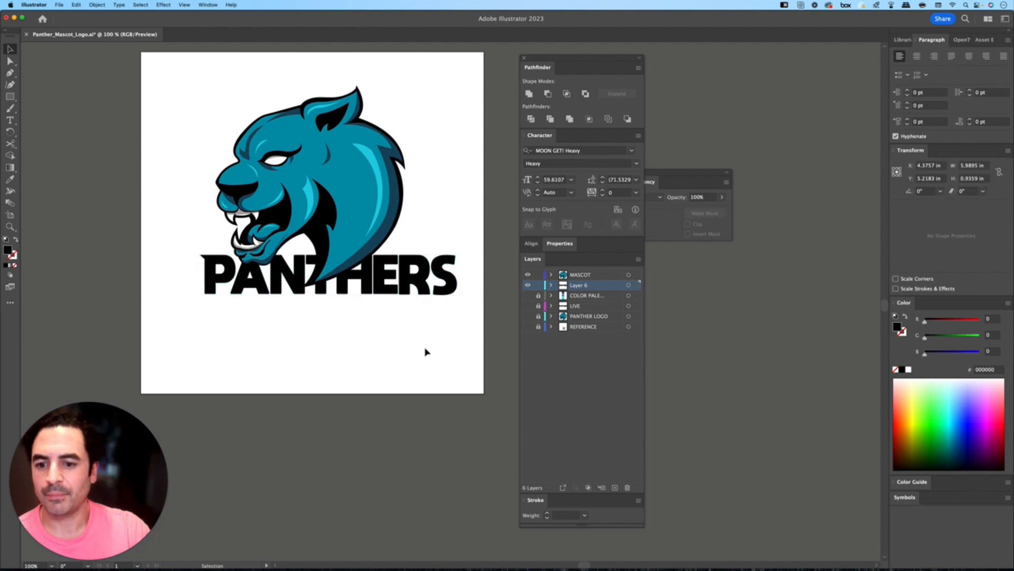
{"action": "left_click_drag", "start_coordinate": [427, 351], "coordinate": [443, 392]}
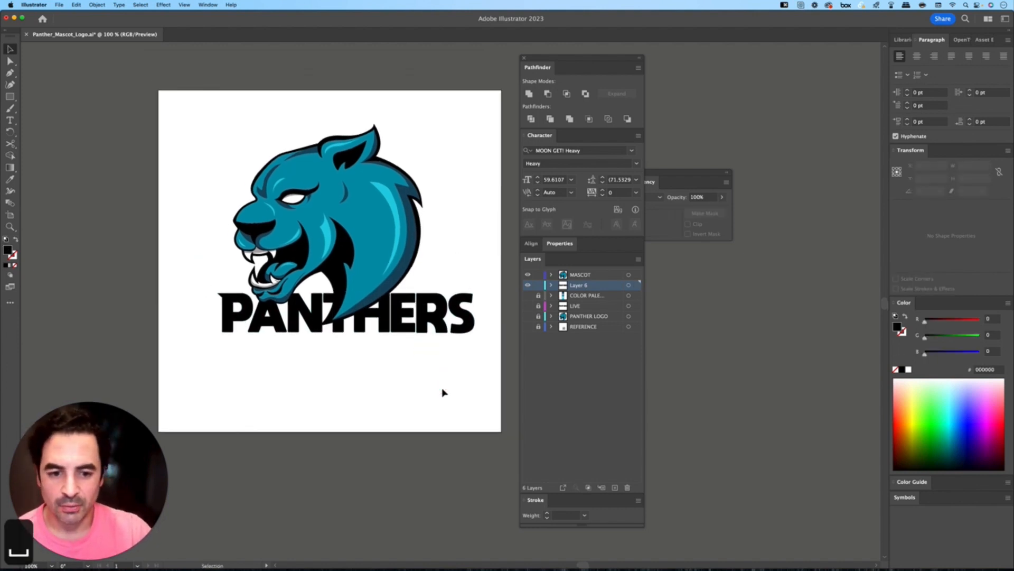
Rename Layer 6 as WORDMARK
{"action": "double_click", "coordinate": [579, 286]}
{"action": "type", "text": "WO"}
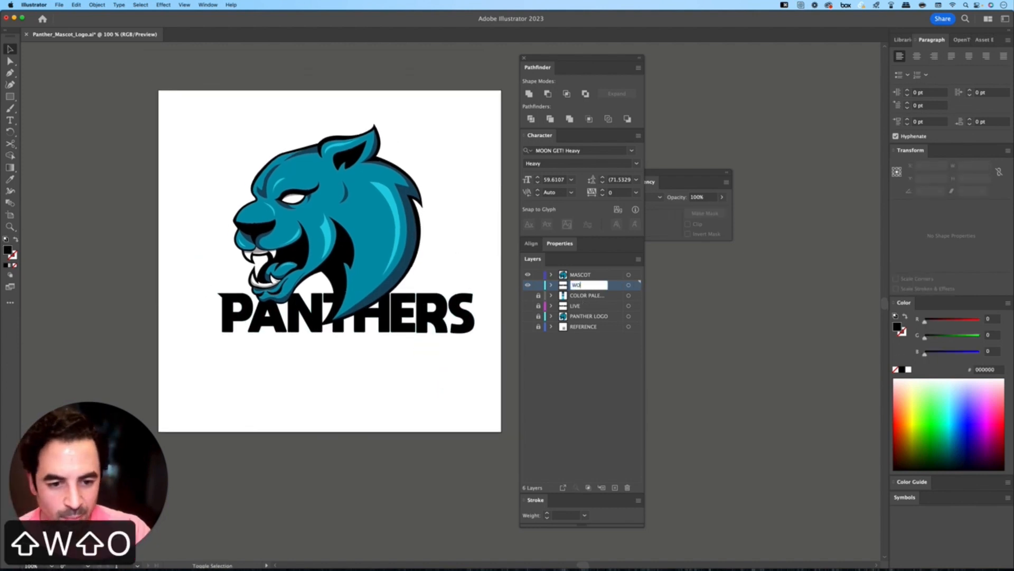
{"action": "type", "text": "RDMARK"}
{"action": "key", "text": "Return"}
{"action": "key", "text": "v"}
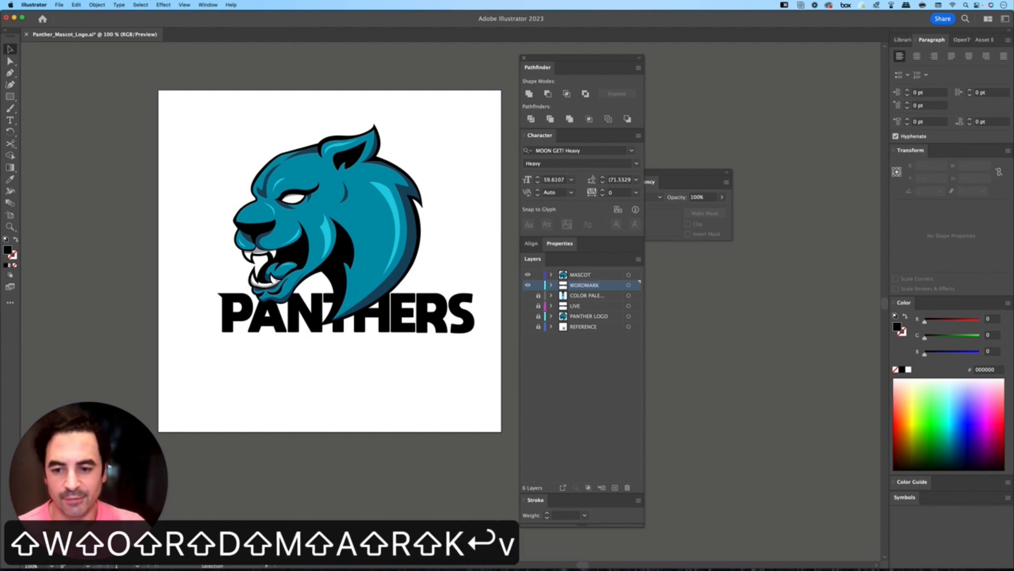